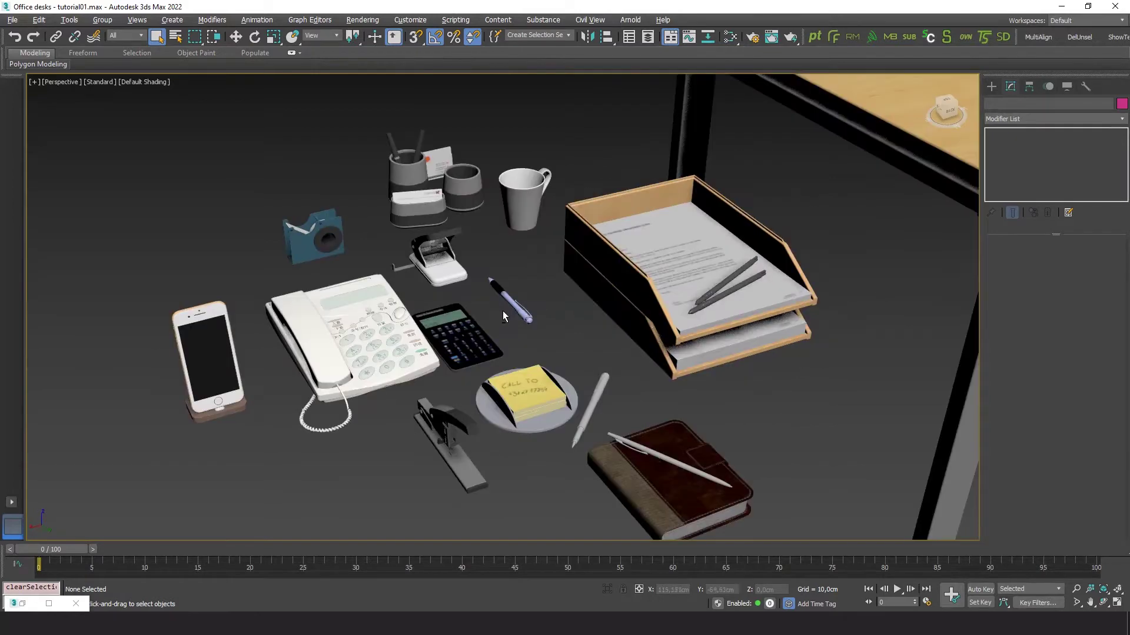
# Examine the desk accessories beside the desk, including the telephone, paper trays, notebook and calculator
pyautogui.moveTo(749, 378); pyautogui.dragTo(693, 353, button='middle')
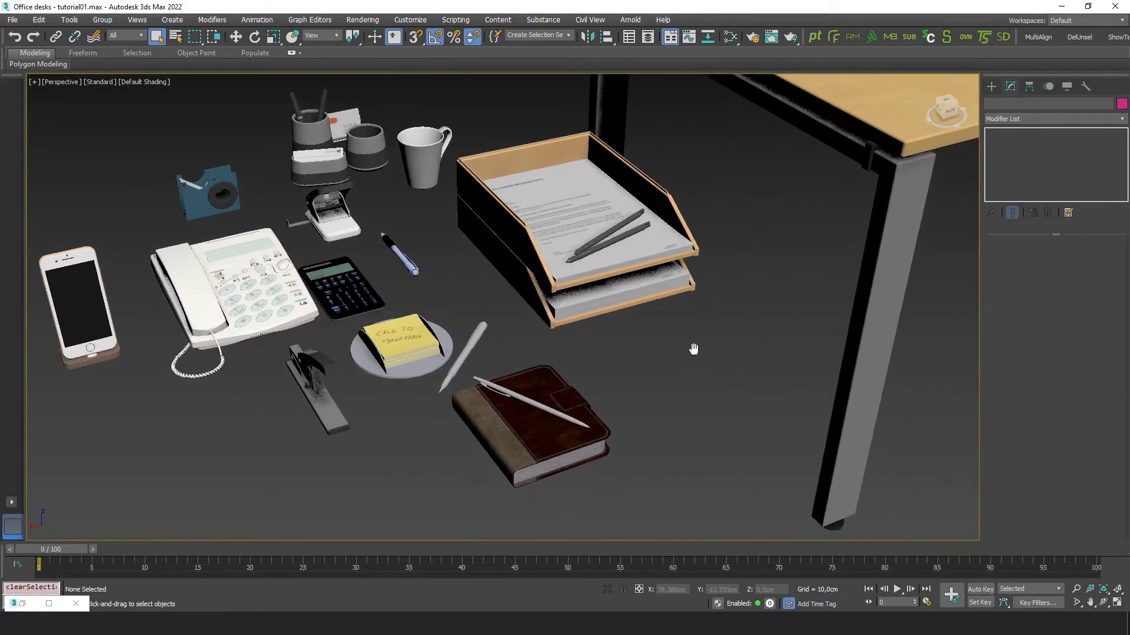
pyautogui.click(267, 286)
pyautogui.click(564, 259)
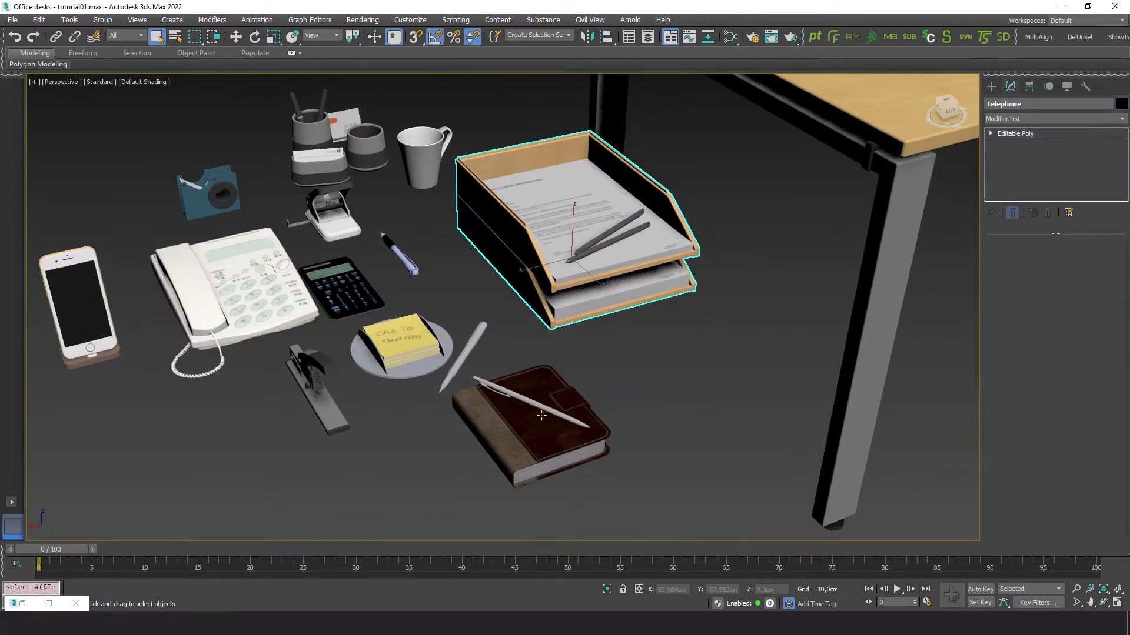
pyautogui.click(523, 415)
pyautogui.click(352, 288)
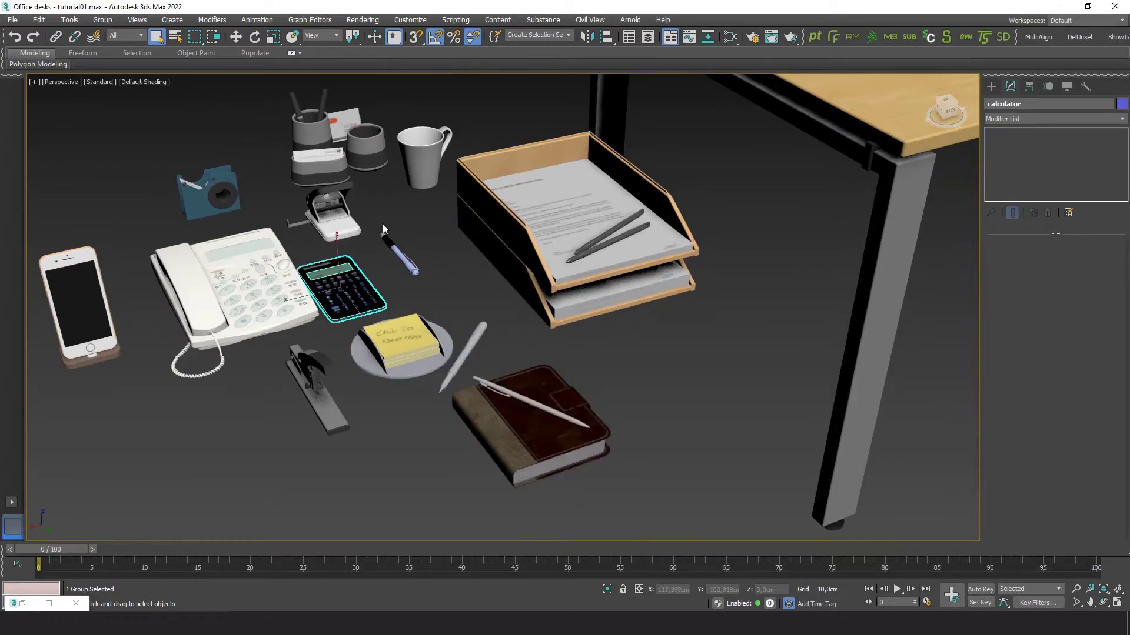
pyautogui.click(696, 348)
pyautogui.scroll(-5, 696, 348)
pyautogui.moveTo(697, 347); pyautogui.dragTo(189, 422, button='middle')
# Examine the monitor, keyboard and mouse groups beside the desk and clear the selection
pyautogui.moveTo(657, 235); pyautogui.dragTo(656, 235)
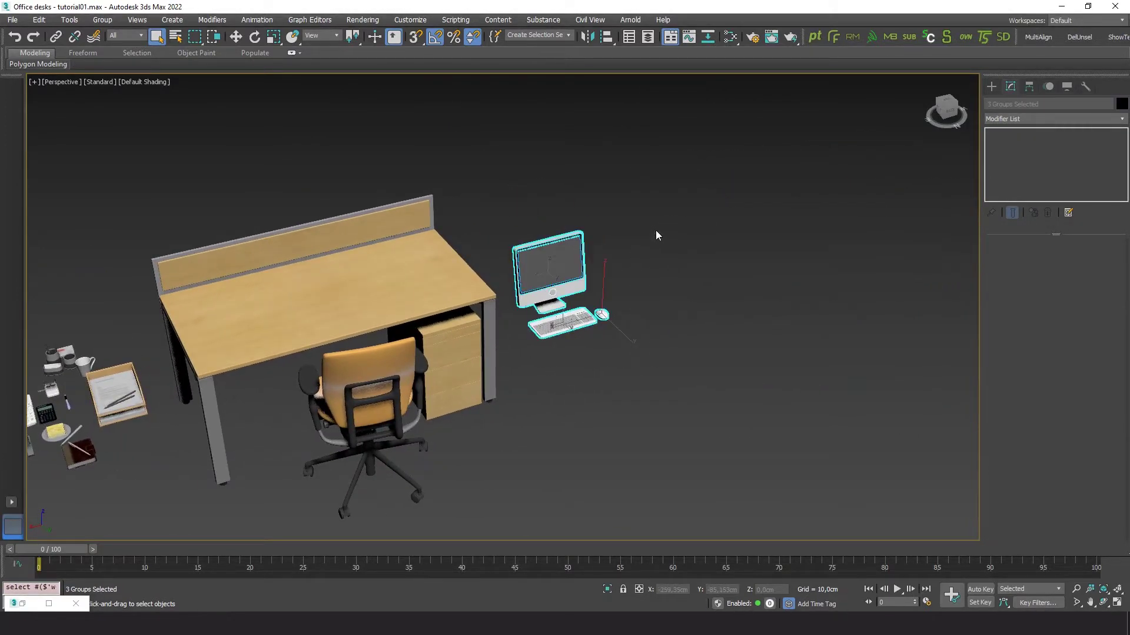
pyautogui.press('z')
pyautogui.keyDown('alt'); pyautogui.moveTo(634, 355); pyautogui.dragTo(529, 405, button='middle'); pyautogui.keyUp('alt')
pyautogui.scroll(-3, 529, 405)
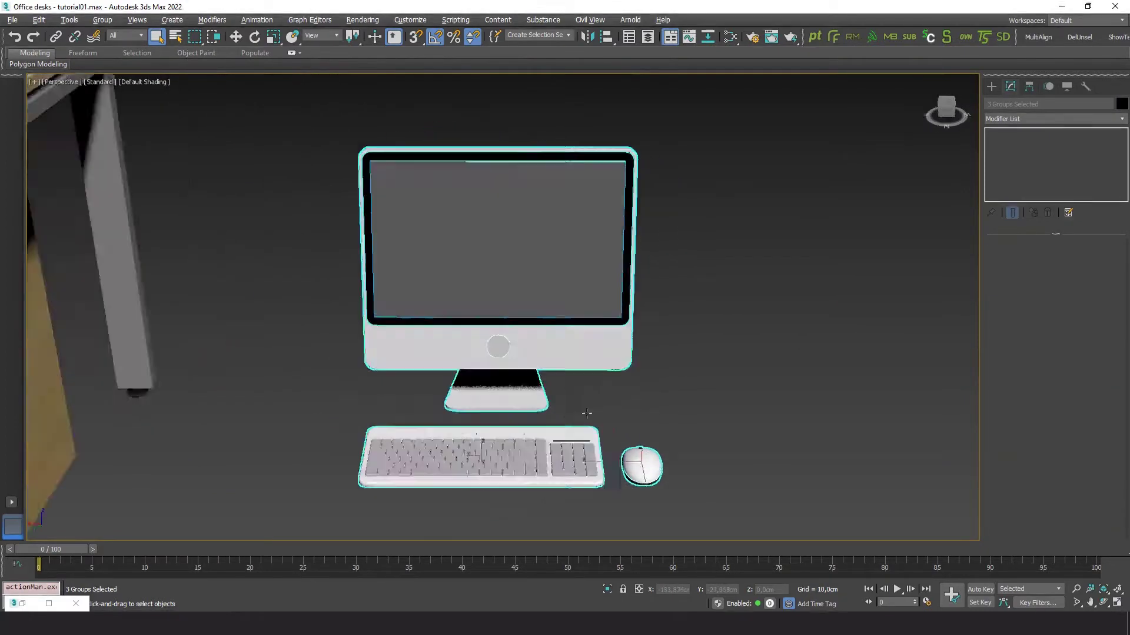
pyautogui.click(643, 467)
pyautogui.keyDown('alt'); pyautogui.moveTo(643, 467); pyautogui.dragTo(665, 384, button='middle'); pyautogui.keyUp('alt')
pyautogui.scroll(-1, 665, 384)
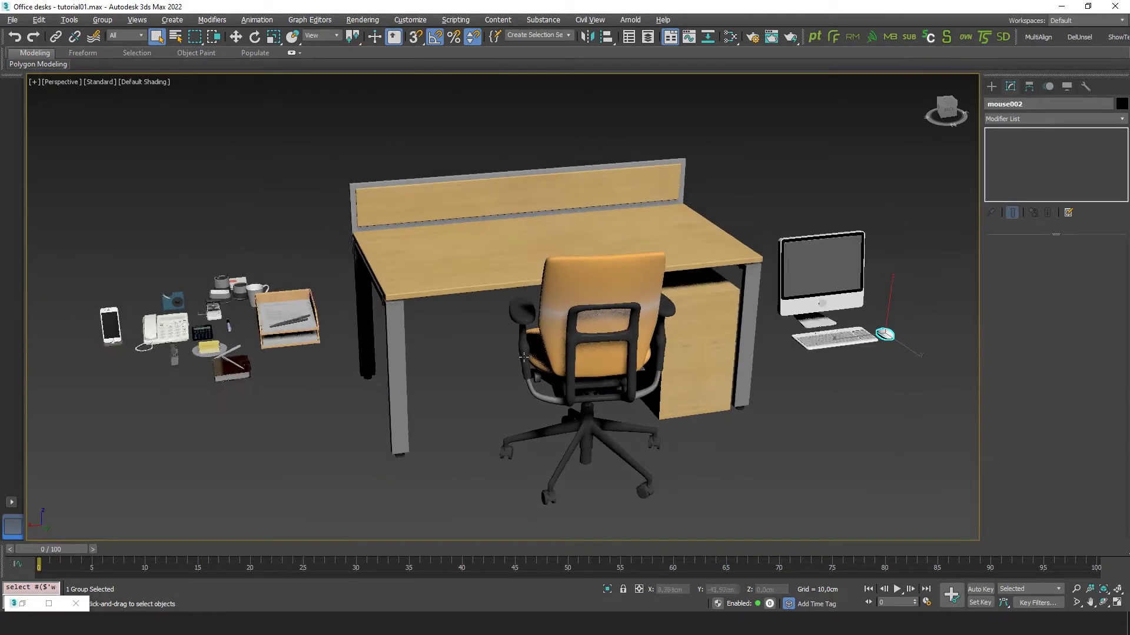
pyautogui.moveTo(443, 459); pyautogui.dragTo(476, 482, button='middle')
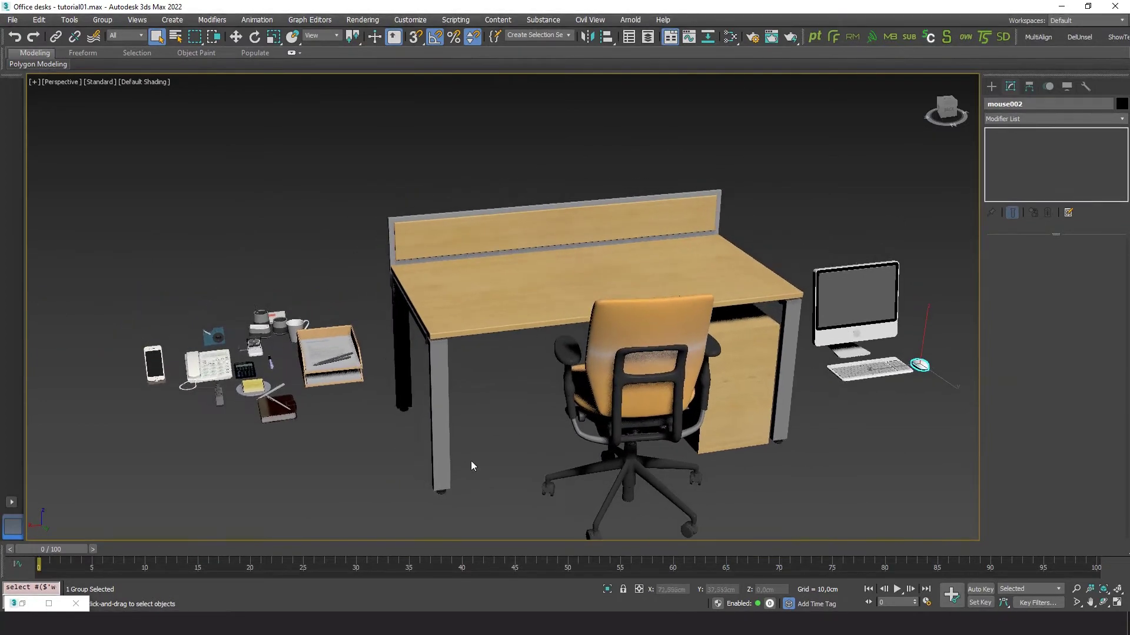
pyautogui.click(533, 151)
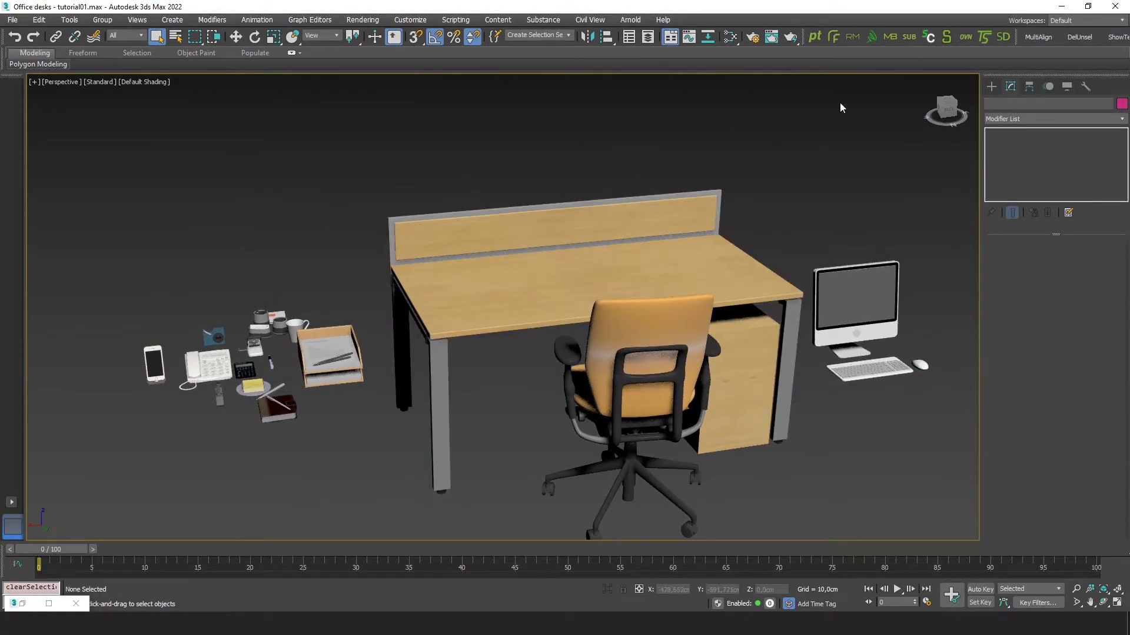
# Open RandoMixer and select the office_accessories selection set together with the monitor, keyboard and mouse
pyautogui.click(853, 36)
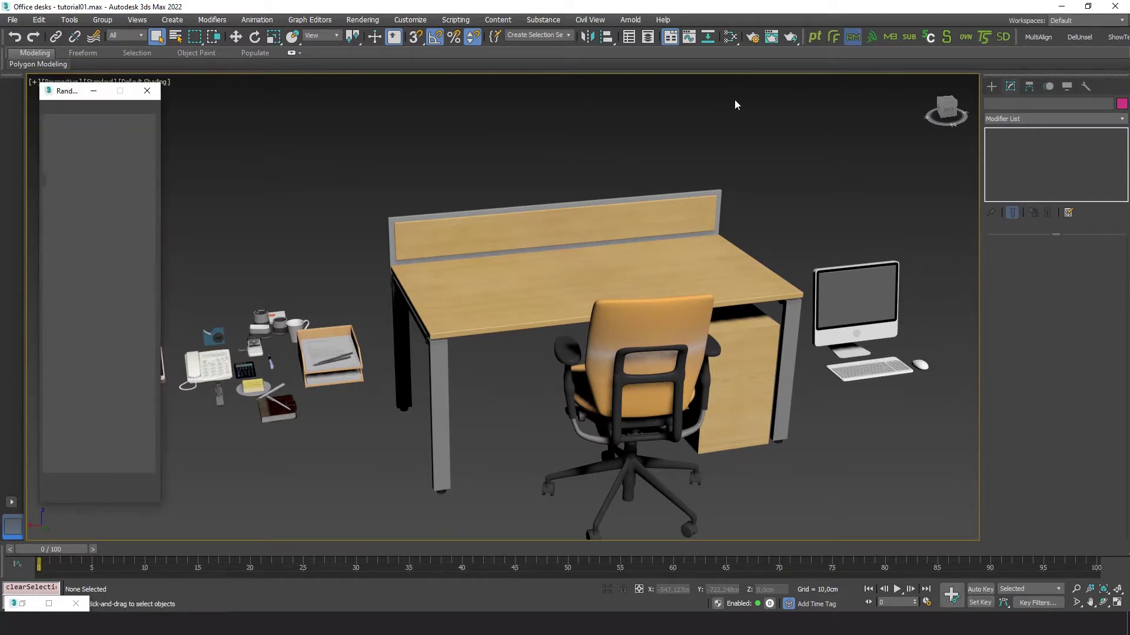
pyautogui.moveTo(66, 94); pyautogui.dragTo(69, 104)
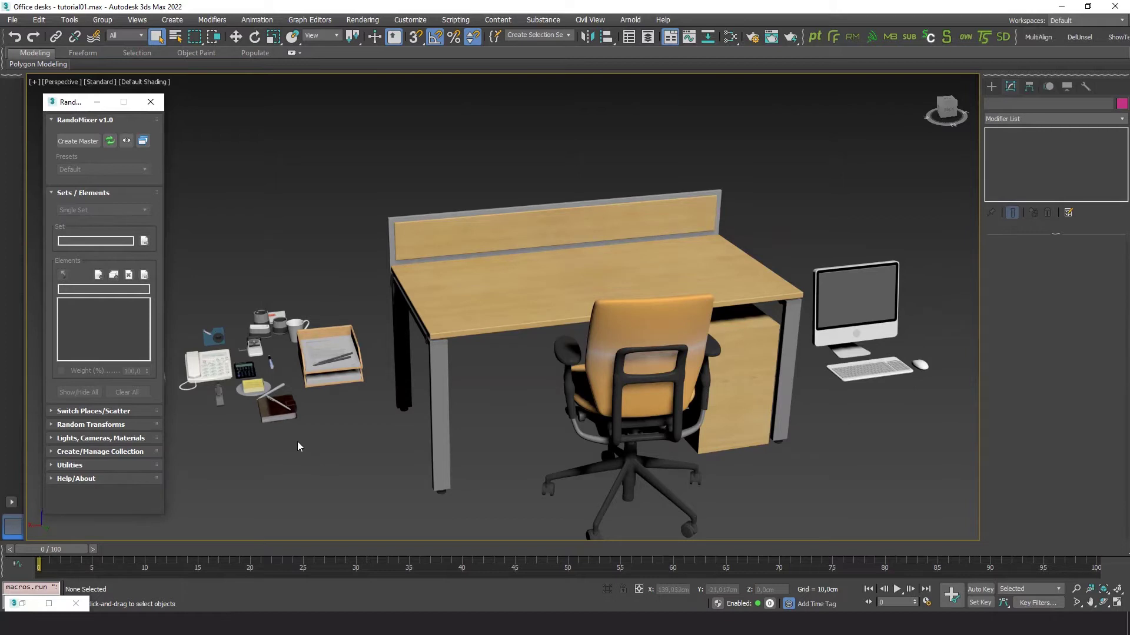
pyautogui.click(567, 37)
pyautogui.click(534, 46)
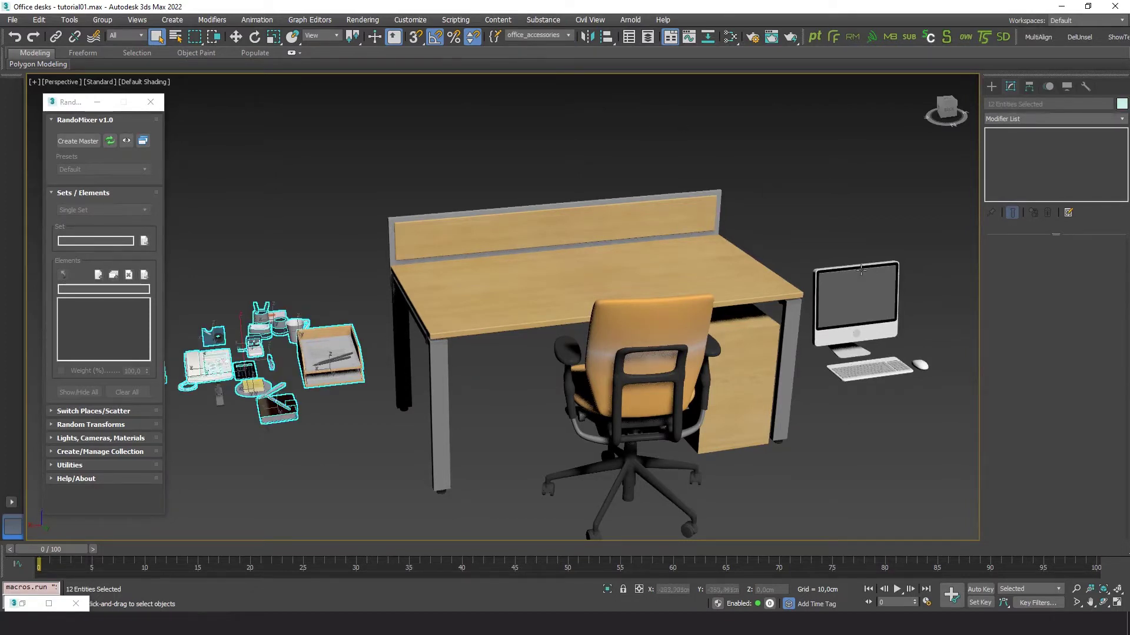
pyautogui.keyDown('ctrl'); pyautogui.moveTo(840, 238); pyautogui.dragTo(963, 474); pyautogui.keyUp('ctrl')
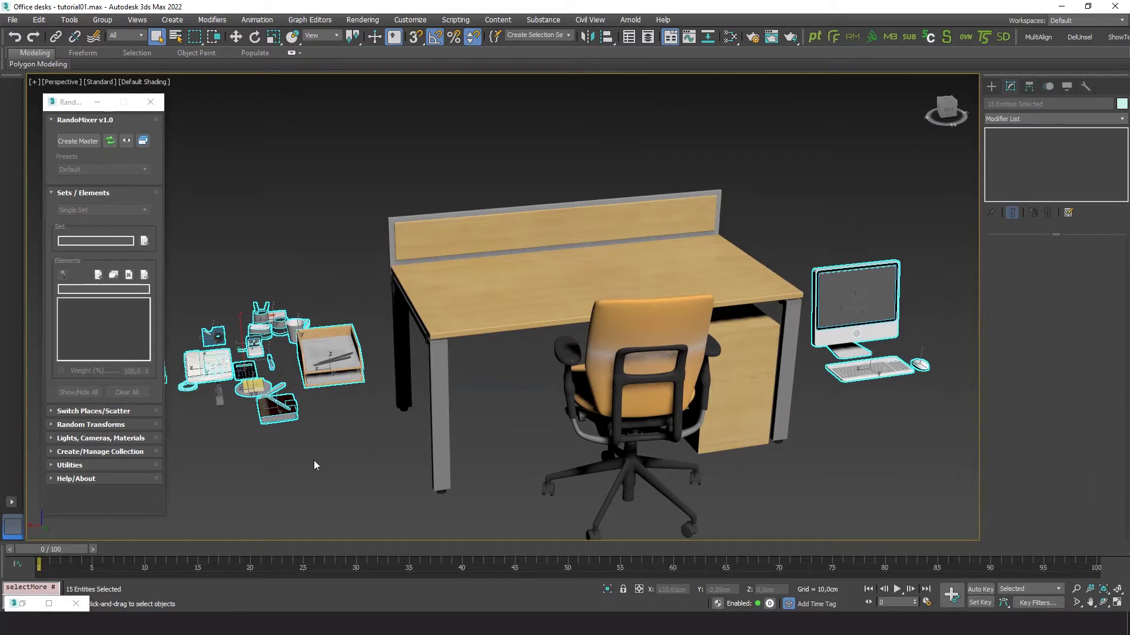
# Set desk01 as the distribution object in RandoMixer's Auto-Populate Furniture utility and scatter the selected objects on it
pyautogui.click(87, 464)
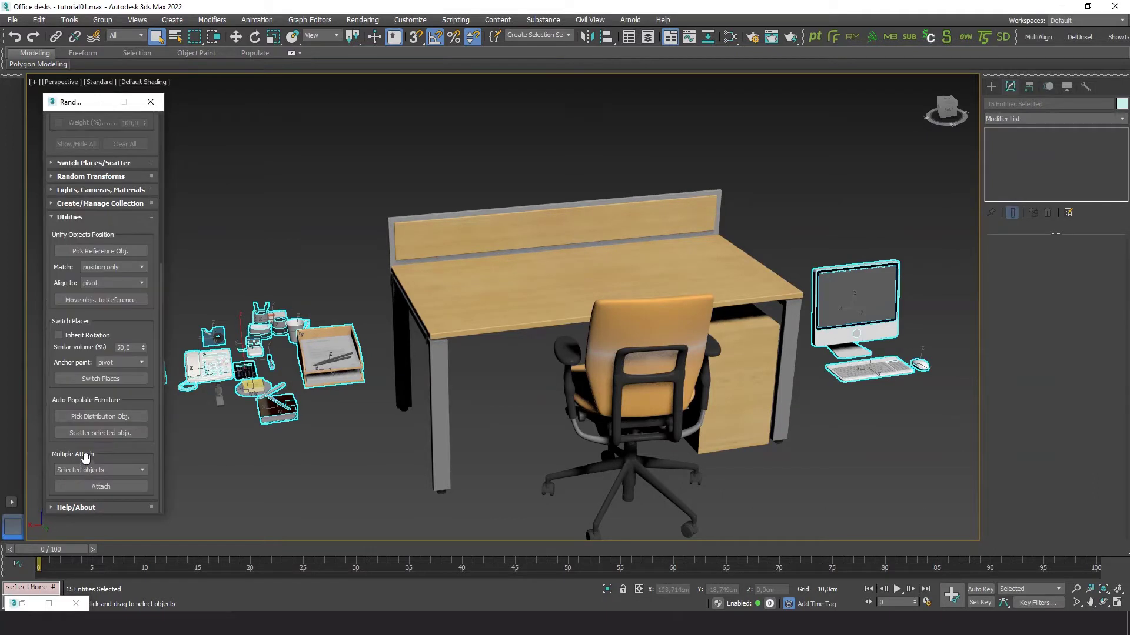
pyautogui.click(108, 421)
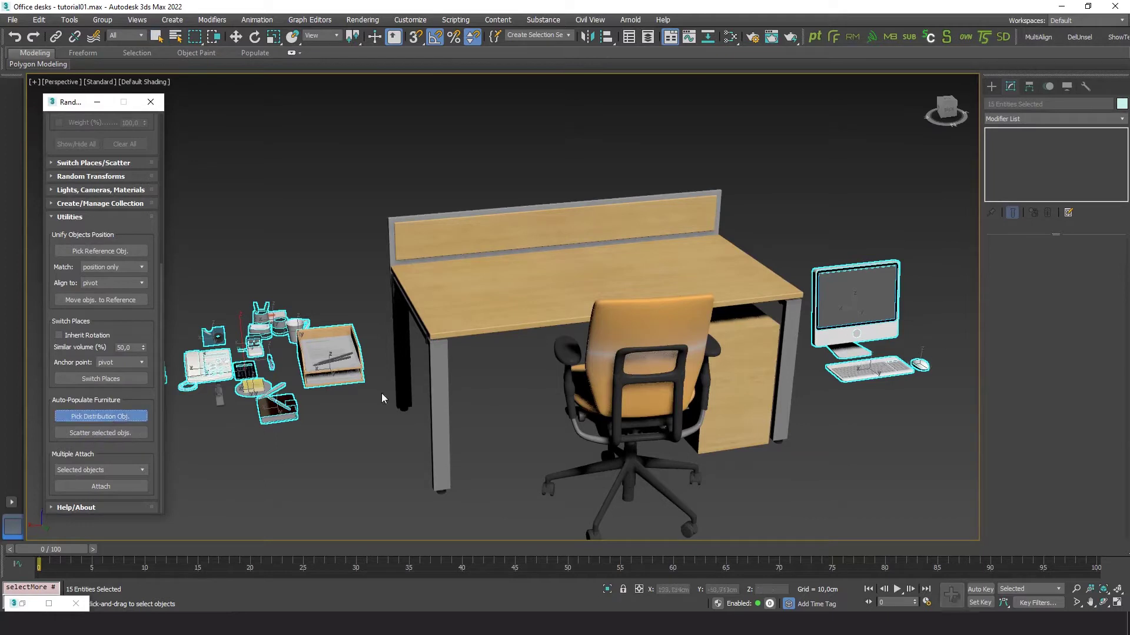
pyautogui.click(518, 297)
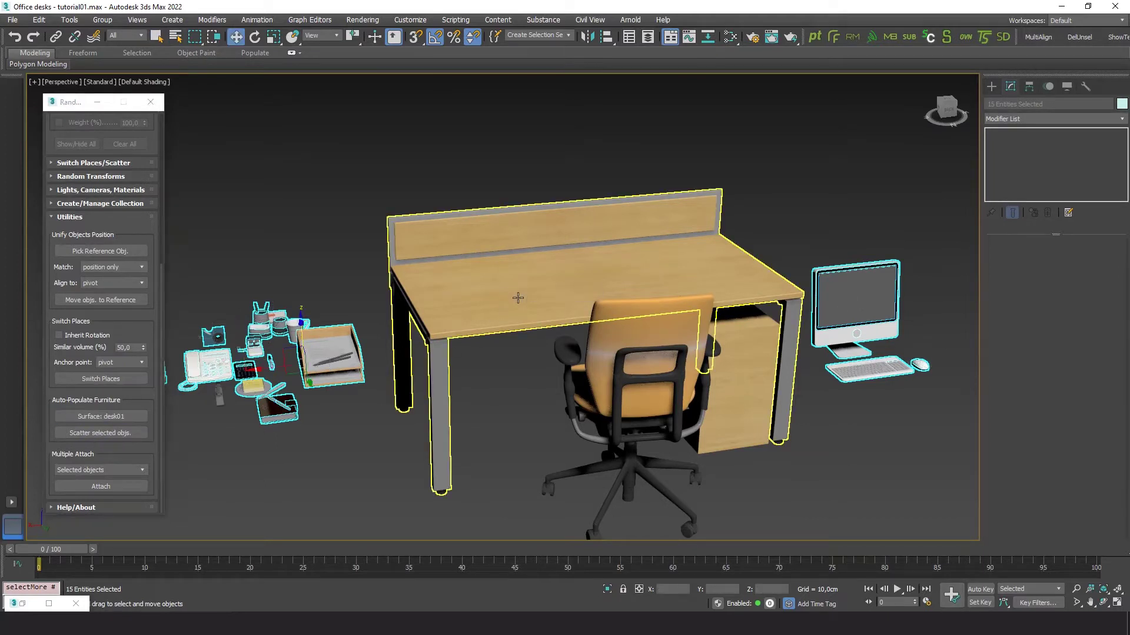
pyautogui.click(107, 434)
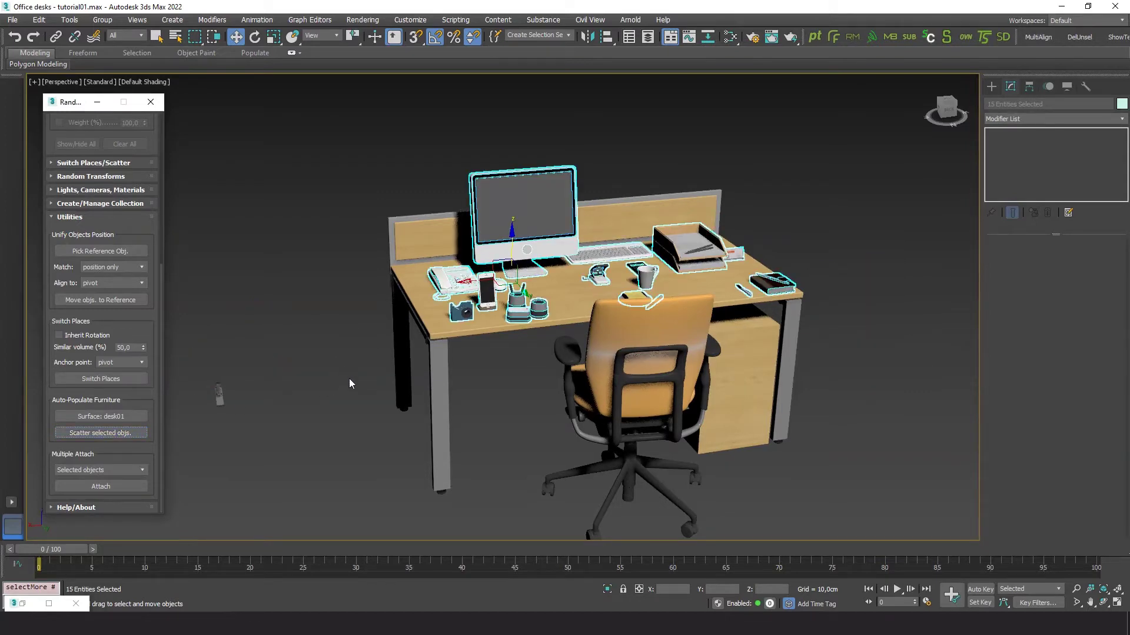
pyautogui.moveTo(354, 335)
pyautogui.keyDown('alt'); pyautogui.mouseDown(button='middle')
pyautogui.moveTo(324, 352)
pyautogui.moveTo(347, 383)
pyautogui.moveTo(356, 330)
pyautogui.mouseUp(button='middle'); pyautogui.keyUp('alt')
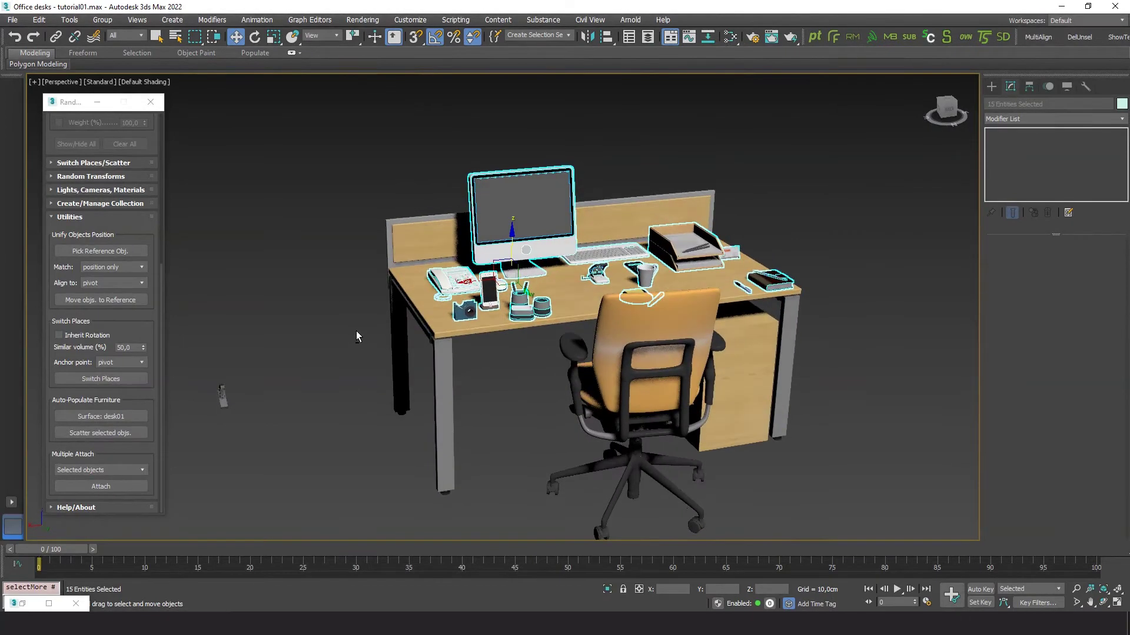
# Add the stapler on the floor to the selection and scatter all selected objects over the desk again
pyautogui.keyDown('ctrl'); pyautogui.click(222, 397); pyautogui.keyUp('ctrl')
pyautogui.click(100, 433)
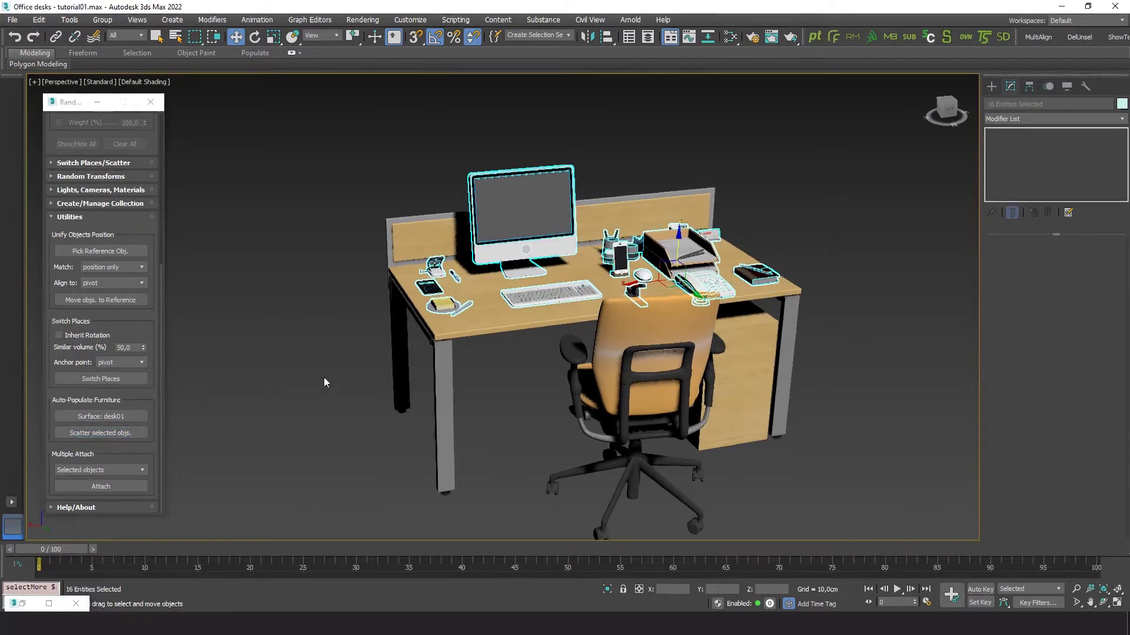
pyautogui.moveTo(323, 383)
pyautogui.keyDown('alt'); pyautogui.mouseDown(button='middle')
pyautogui.moveTo(313, 396)
pyautogui.moveTo(270, 379)
pyautogui.moveTo(323, 382)
pyautogui.mouseUp(button='middle'); pyautogui.keyUp('alt')
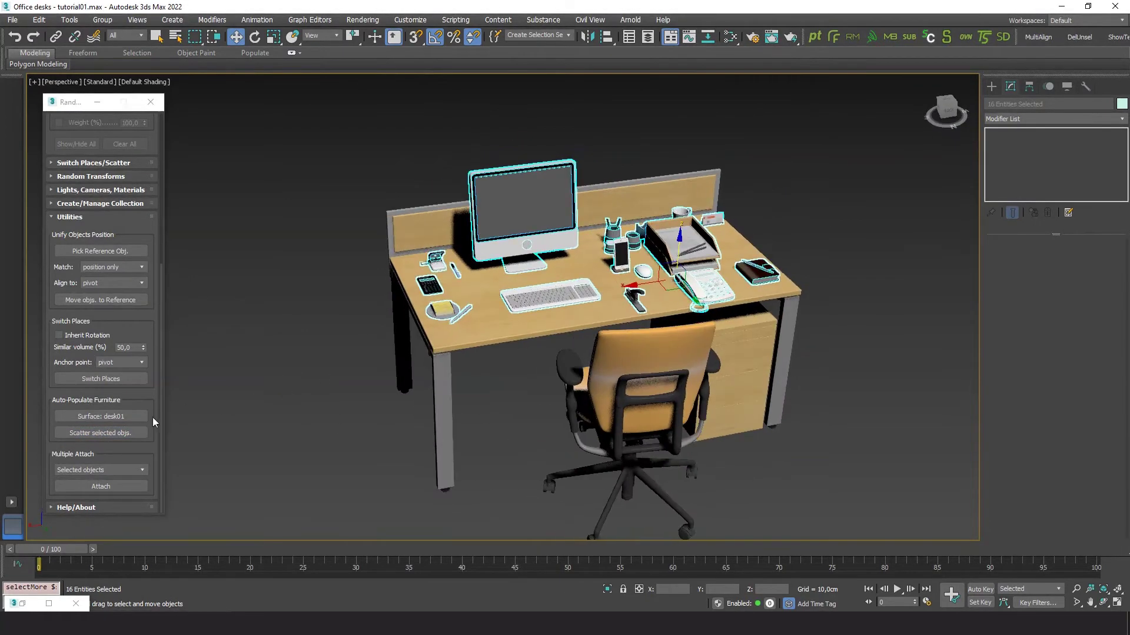
# Rescatter the selected objects on the desk several times to generate different random layouts
pyautogui.click(96, 434)
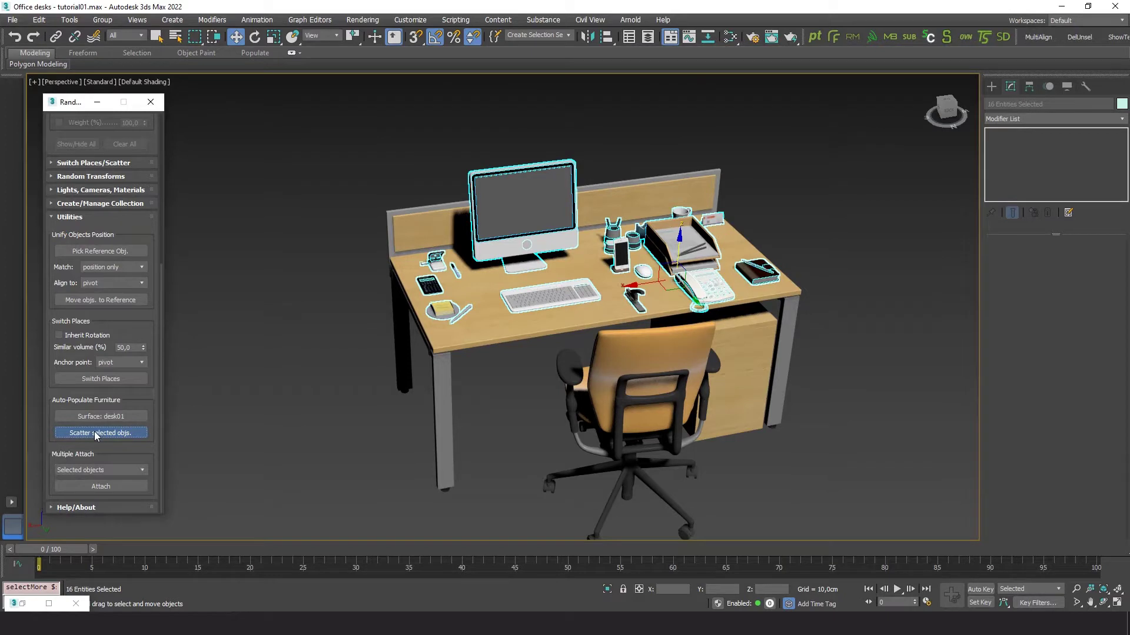
pyautogui.click(96, 434)
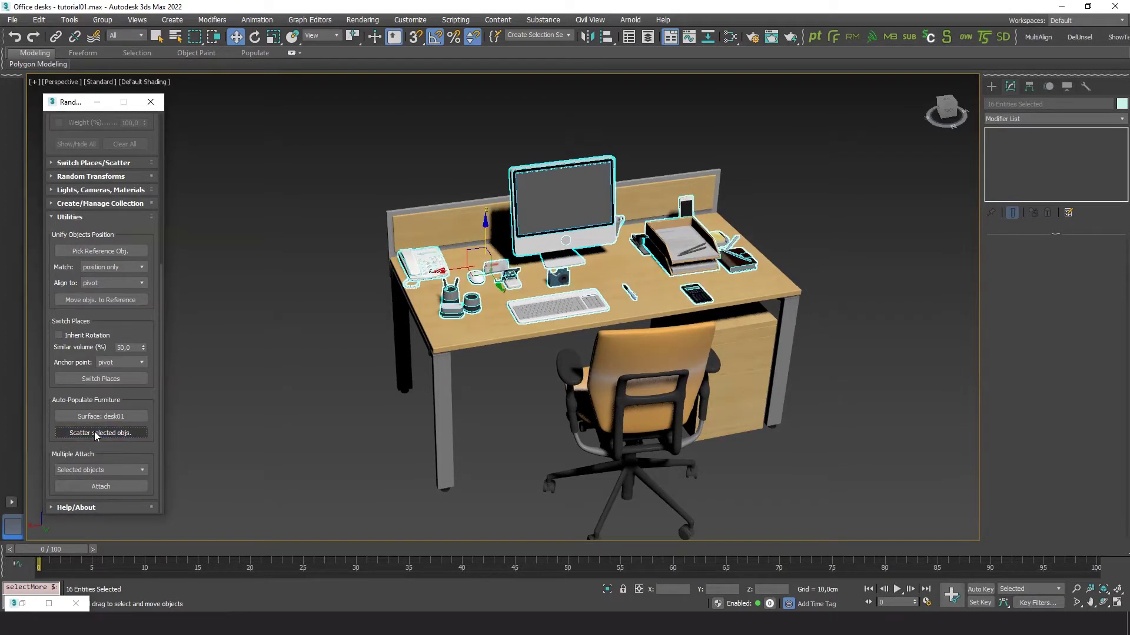
pyautogui.click(96, 434)
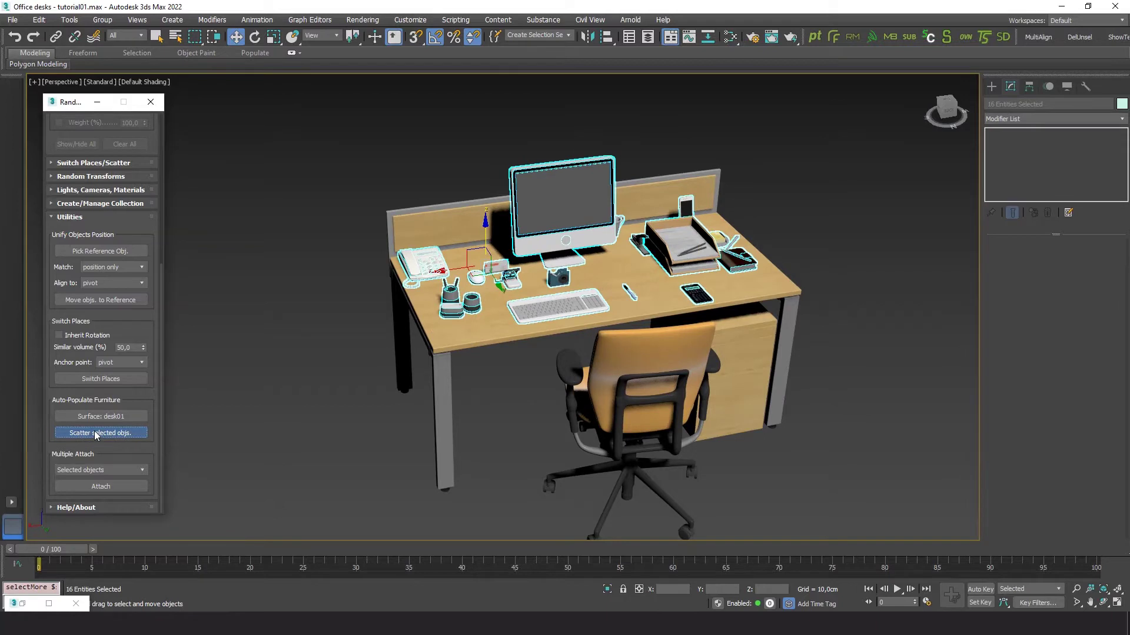
pyautogui.click(96, 433)
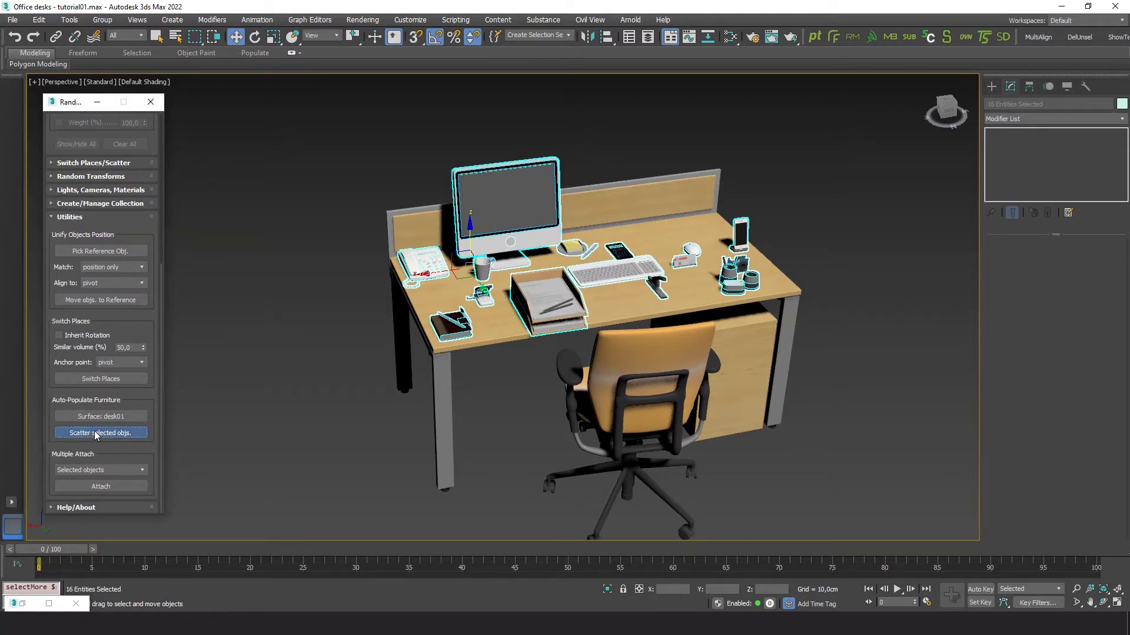
pyautogui.click(96, 434)
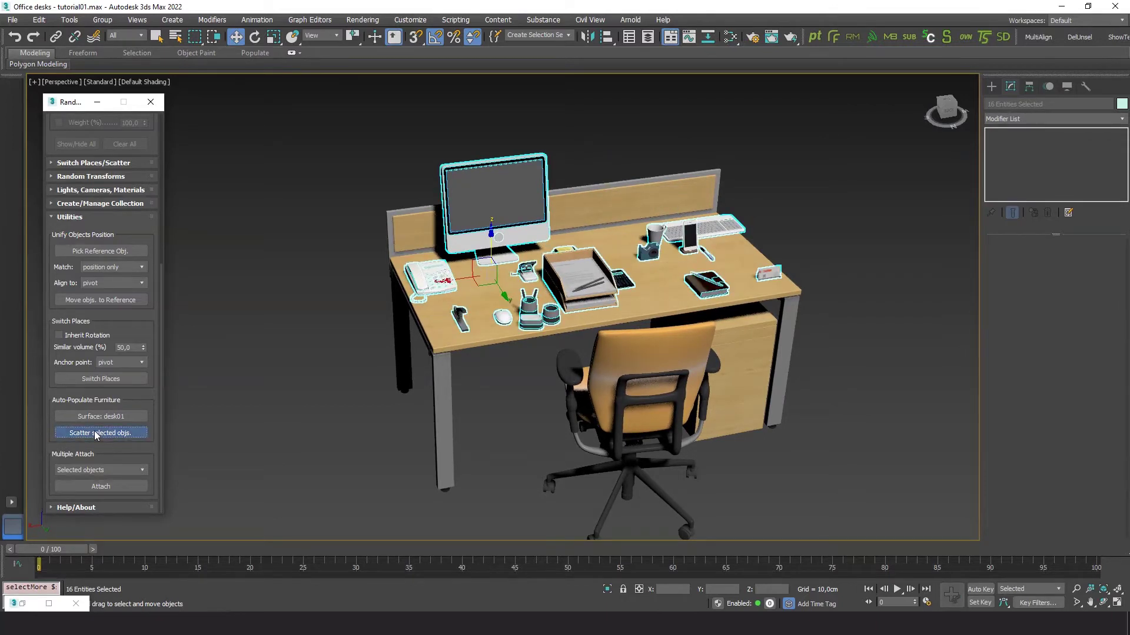
pyautogui.click(96, 434)
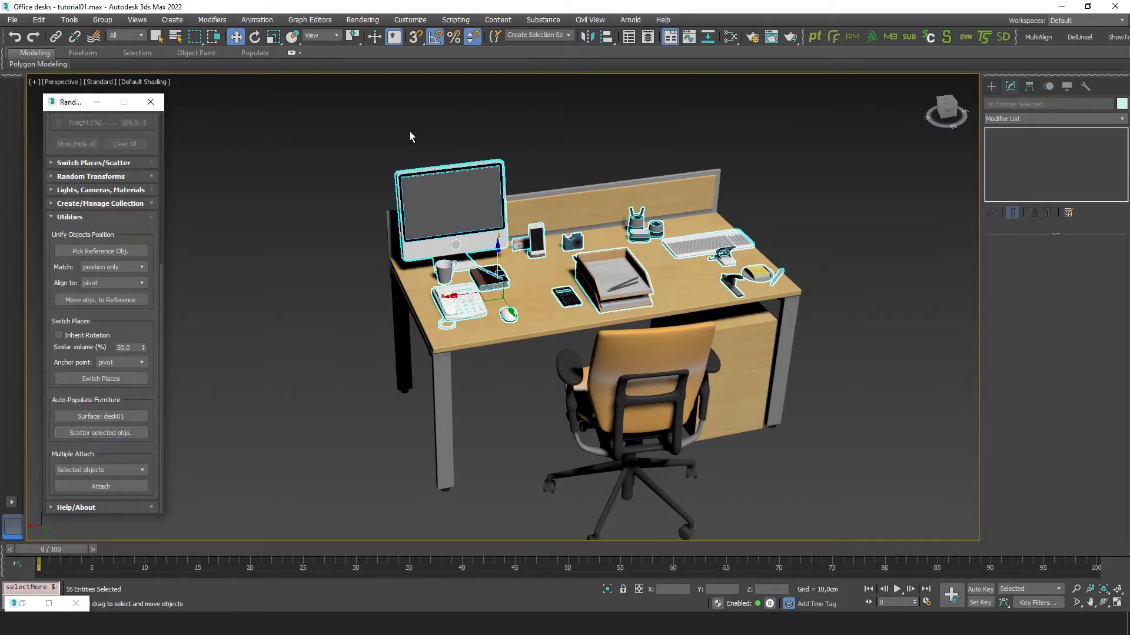
# Deselect the monitor, keyboard and mouse, move the remaining accessories off the desk, and clear the selection
pyautogui.keyDown('alt'); pyautogui.click(461, 186); pyautogui.keyUp('alt')
pyautogui.keyDown('alt'); pyautogui.click(709, 241); pyautogui.keyUp('alt')
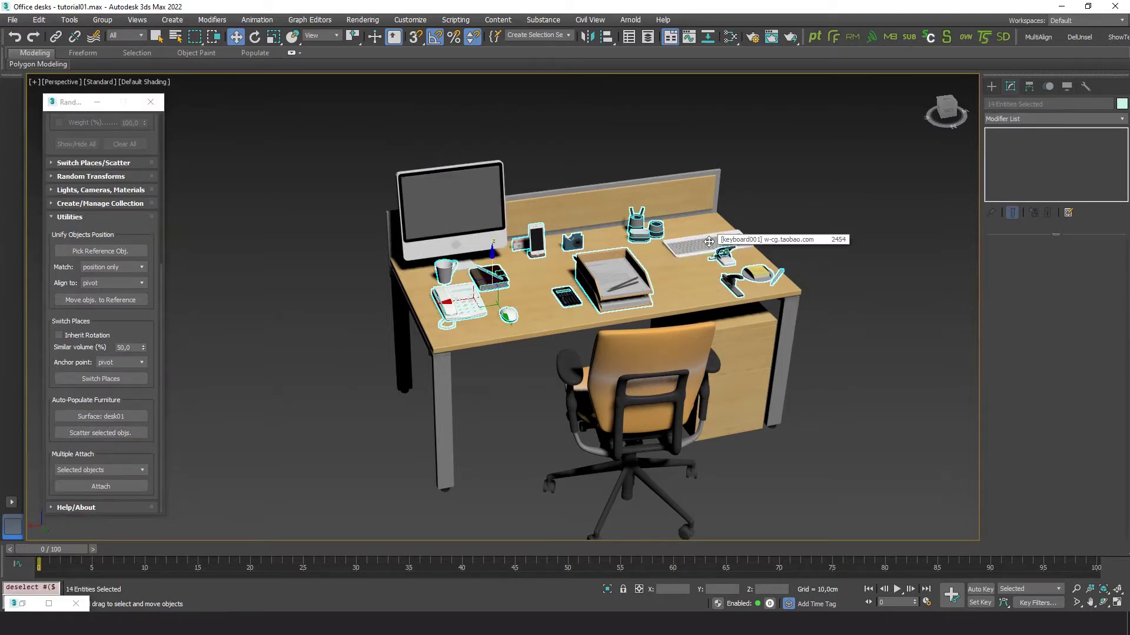
pyautogui.keyDown('alt'); pyautogui.click(508, 315); pyautogui.keyUp('alt')
pyautogui.scroll(-2, 451, 305)
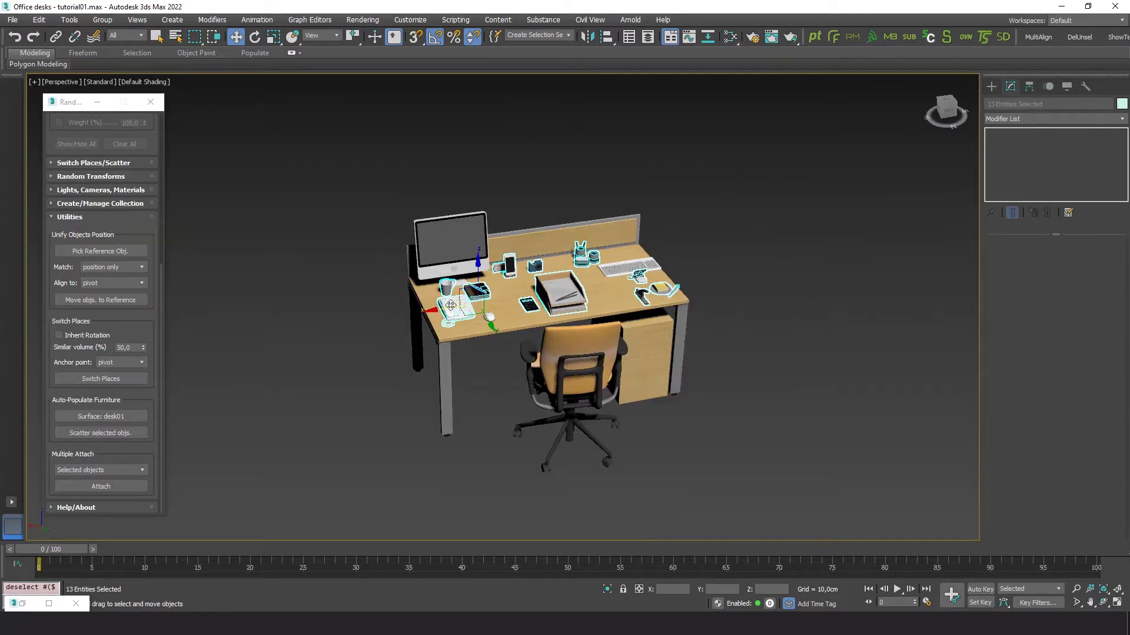
pyautogui.moveTo(443, 310); pyautogui.dragTo(714, 272)
pyautogui.click(718, 340)
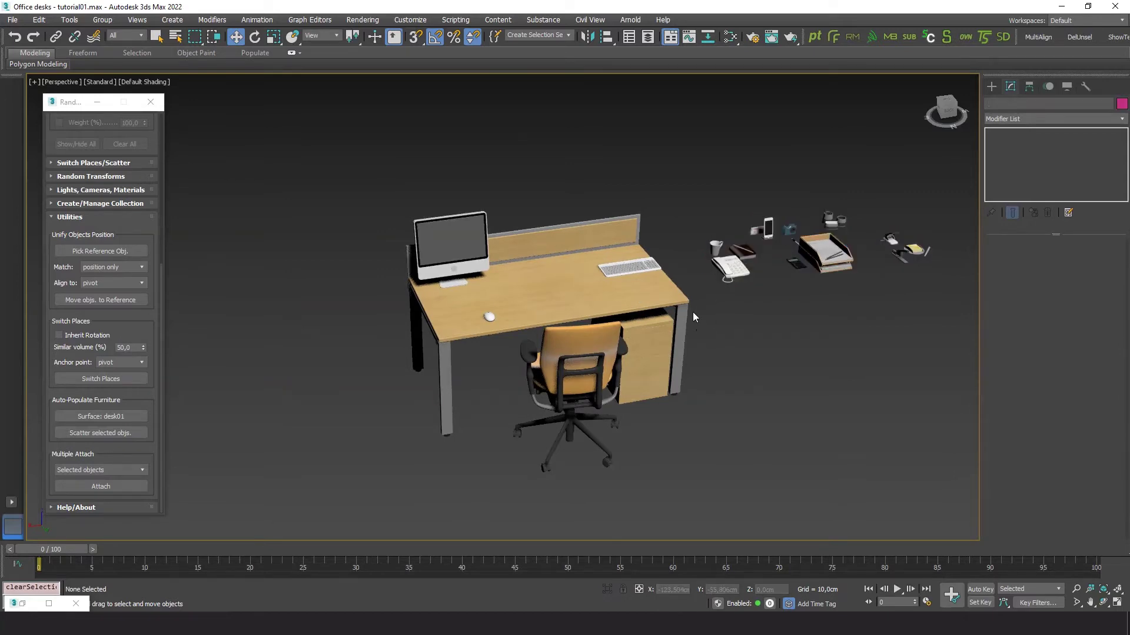
# Move the monitor to the middle of the desk near the back partition, at about X 12.4 cm, Y -28 cm
pyautogui.scroll(5, 730, 315)
pyautogui.moveTo(742, 318); pyautogui.dragTo(886, 315, button='middle')
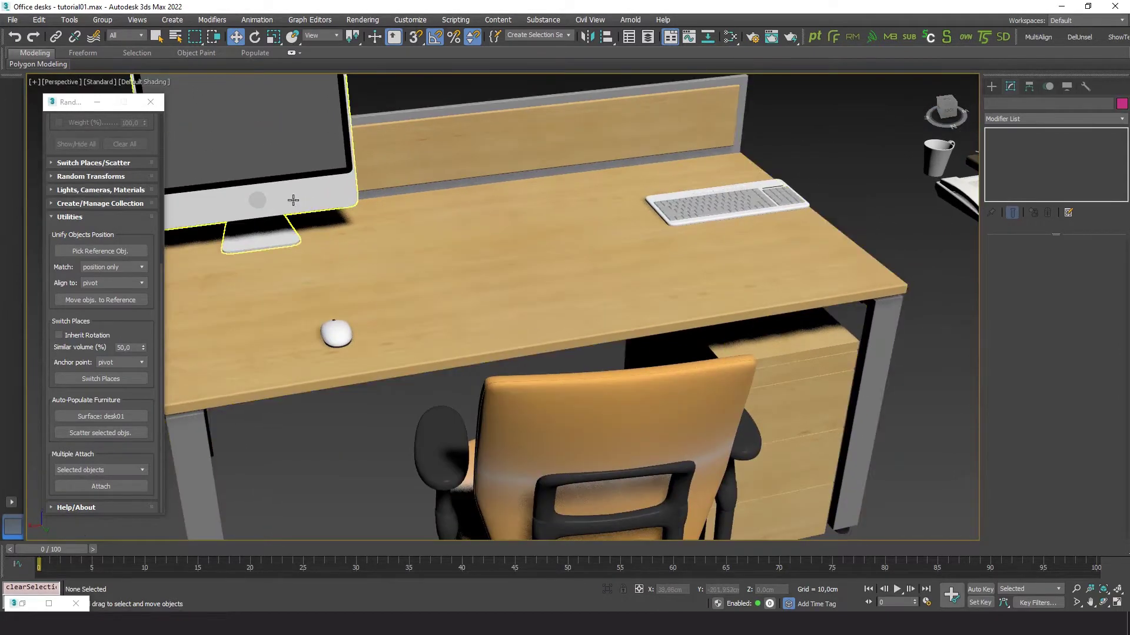
pyautogui.click(305, 227)
pyautogui.scroll(-5, 443, 262)
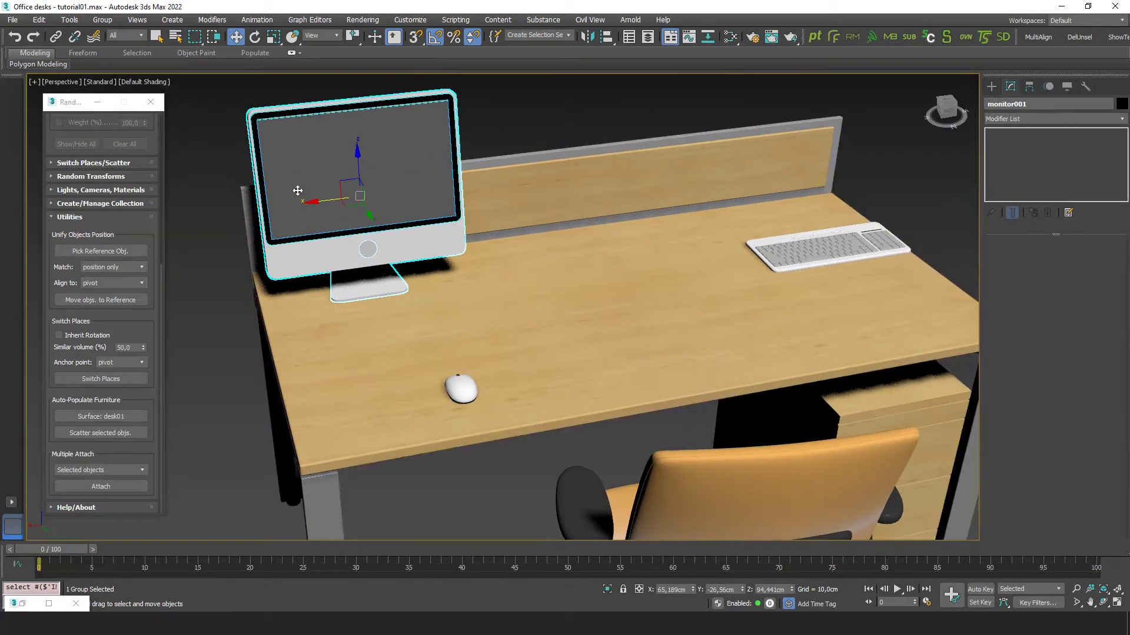
pyautogui.moveTo(339, 202); pyautogui.dragTo(569, 192)
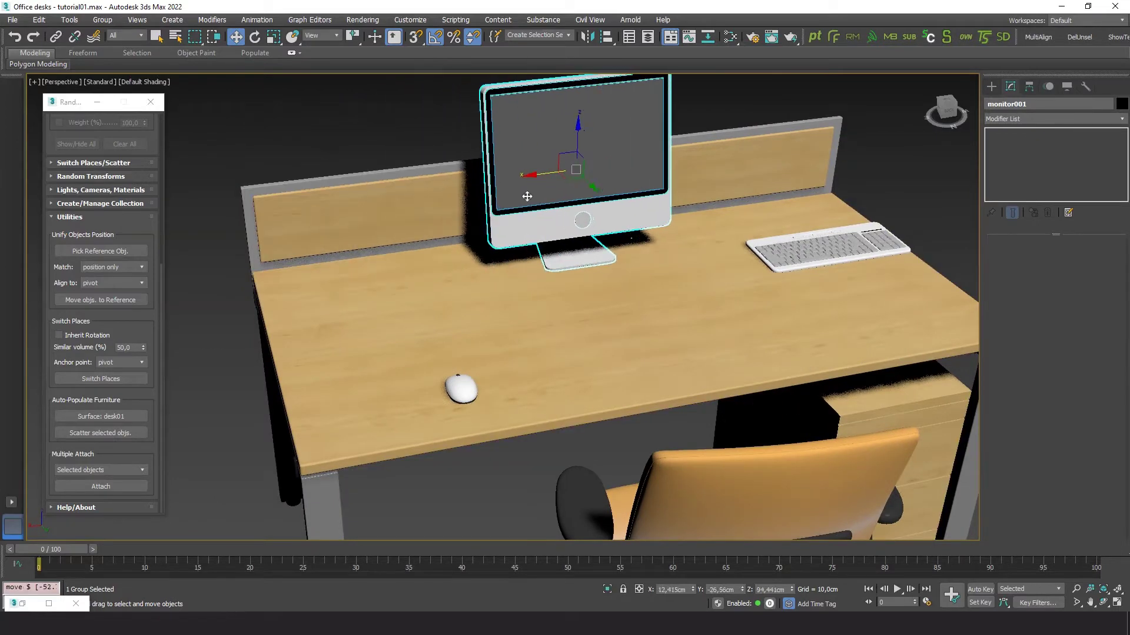
pyautogui.keyDown('alt'); pyautogui.moveTo(568, 191); pyautogui.dragTo(552, 278, button='middle'); pyautogui.keyUp('alt')
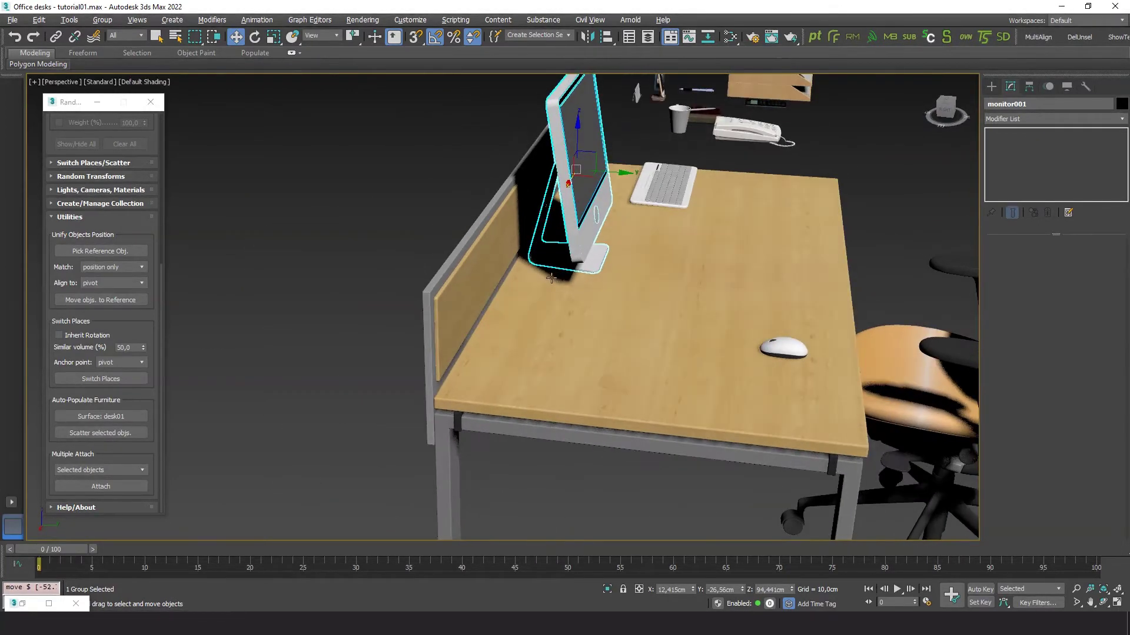
pyautogui.moveTo(617, 175); pyautogui.dragTo(613, 175)
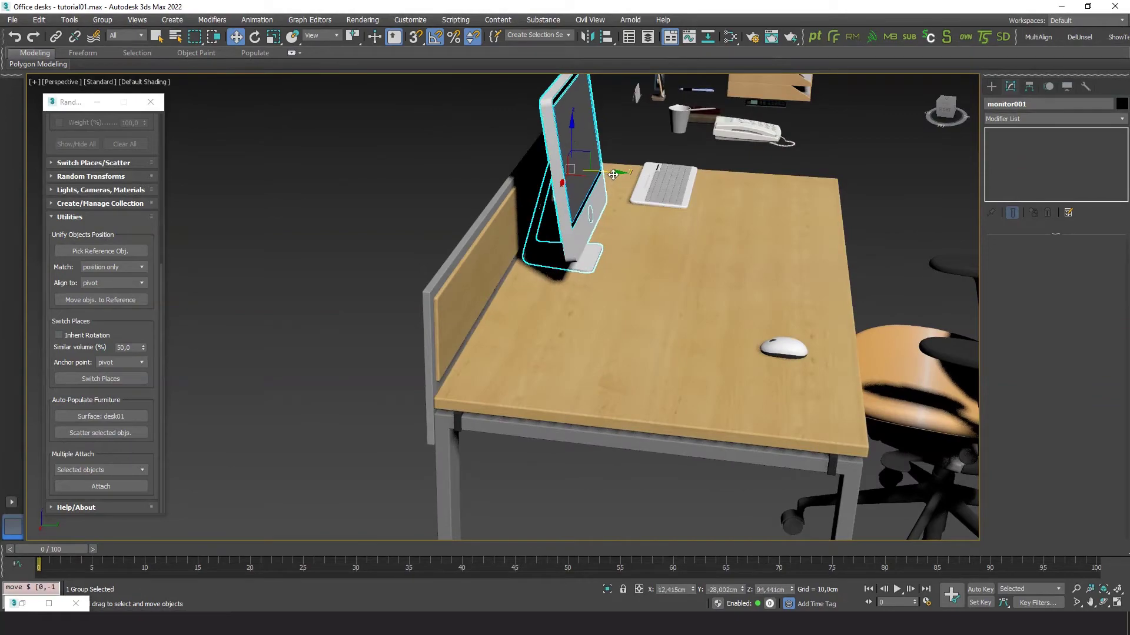
pyautogui.keyDown('alt'); pyautogui.moveTo(572, 277); pyautogui.dragTo(487, 290, button='middle'); pyautogui.keyUp('alt')
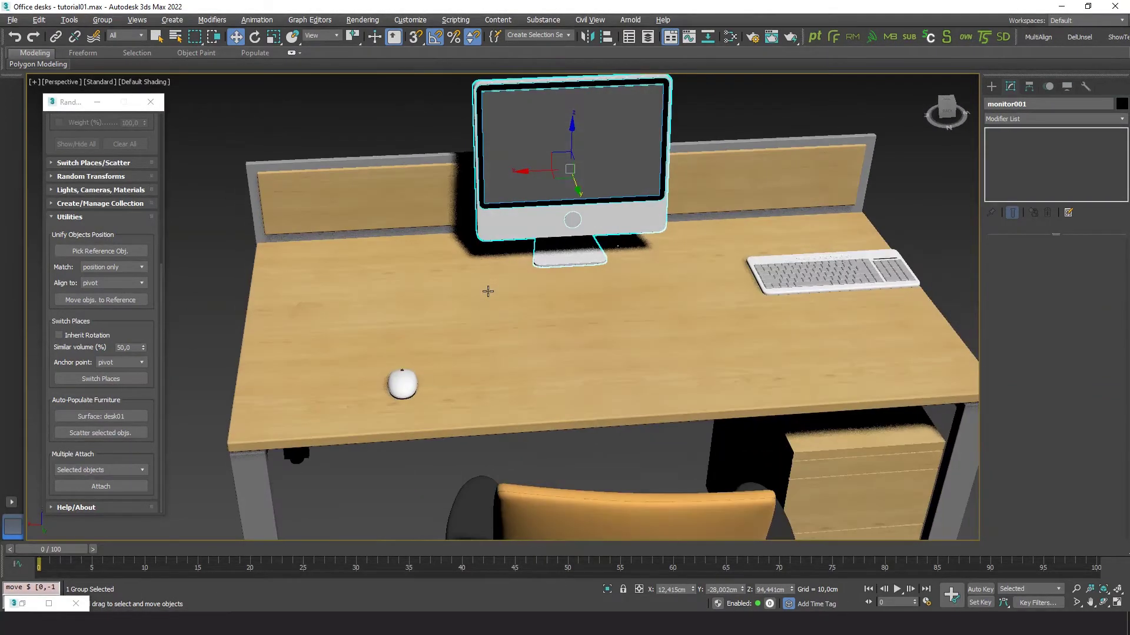
pyautogui.keyDown('alt'); pyautogui.moveTo(618, 396); pyautogui.dragTo(659, 353, button='middle'); pyautogui.keyUp('alt')
# Move the keyboard to the front middle of the desk, at about X 13.1 cm, Y 26.9 cm, and place the mouse beside its number pad
pyautogui.click(804, 226)
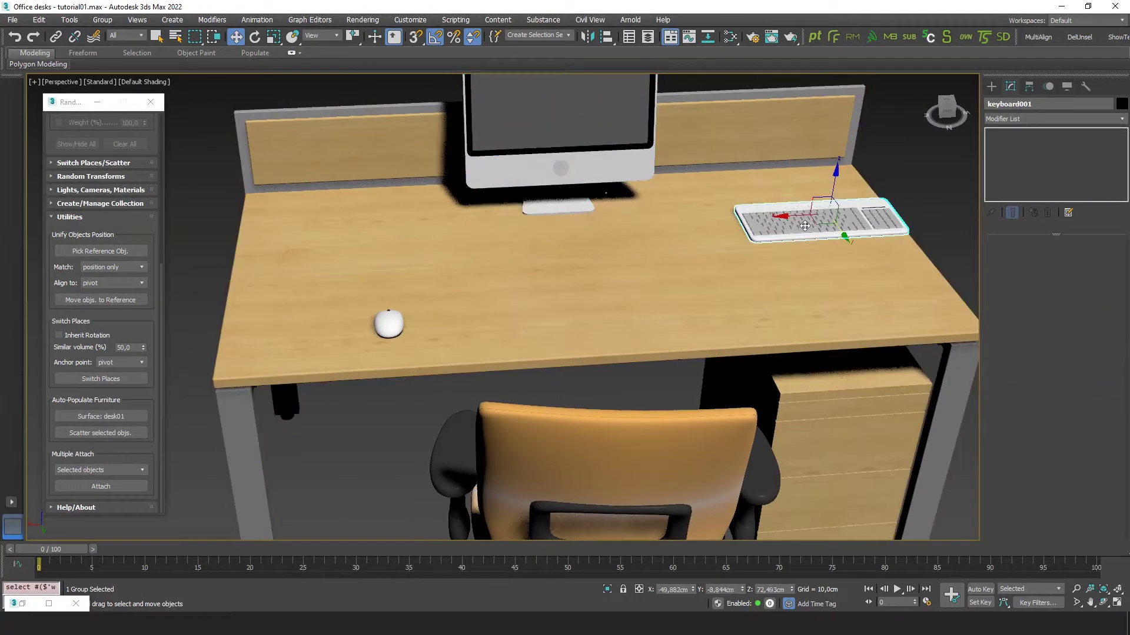
pyautogui.moveTo(822, 221); pyautogui.dragTo(600, 313)
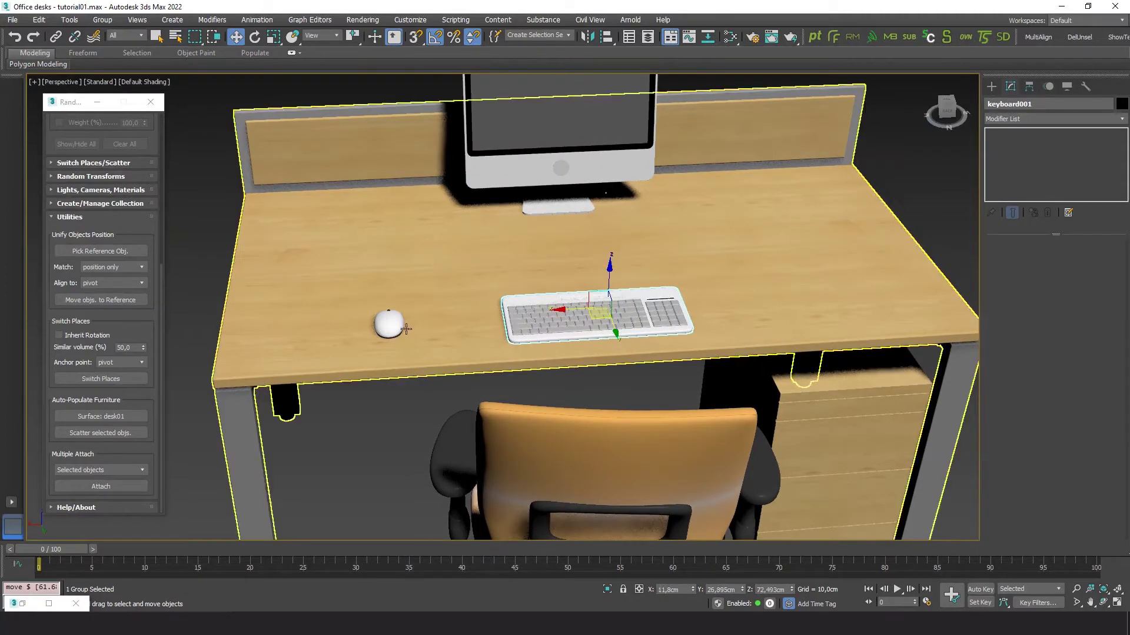
pyautogui.click(392, 323)
pyautogui.moveTo(394, 323); pyautogui.dragTo(454, 320)
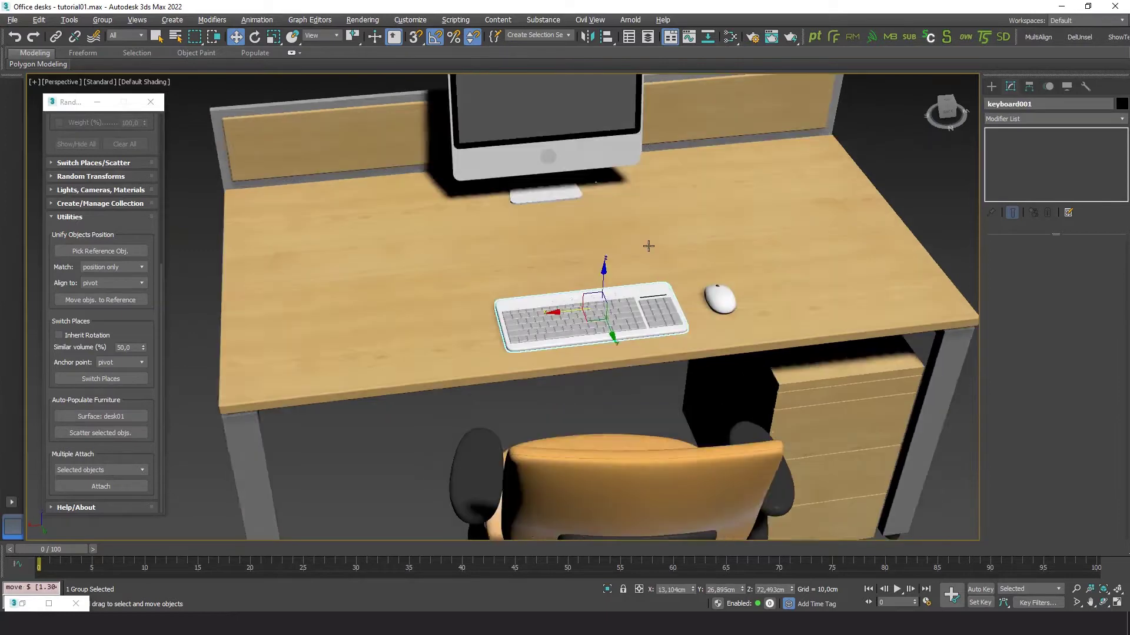
pyautogui.scroll(-5, 644, 247)
pyautogui.moveTo(724, 307); pyautogui.dragTo(586, 323, button='middle')
pyautogui.click(750, 350)
pyautogui.moveTo(737, 366); pyautogui.dragTo(758, 357, button='middle')
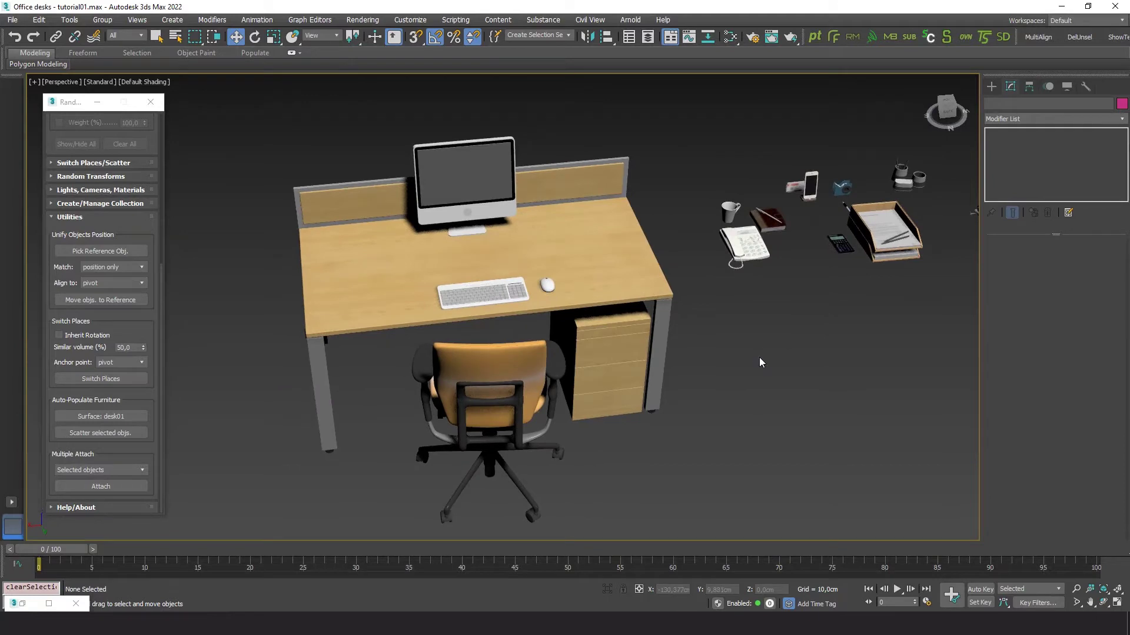
# Start a Line spline with AutoGrid on the desktop, tracing along the back partition and around the monitor base to the far back corner
pyautogui.click(103, 217)
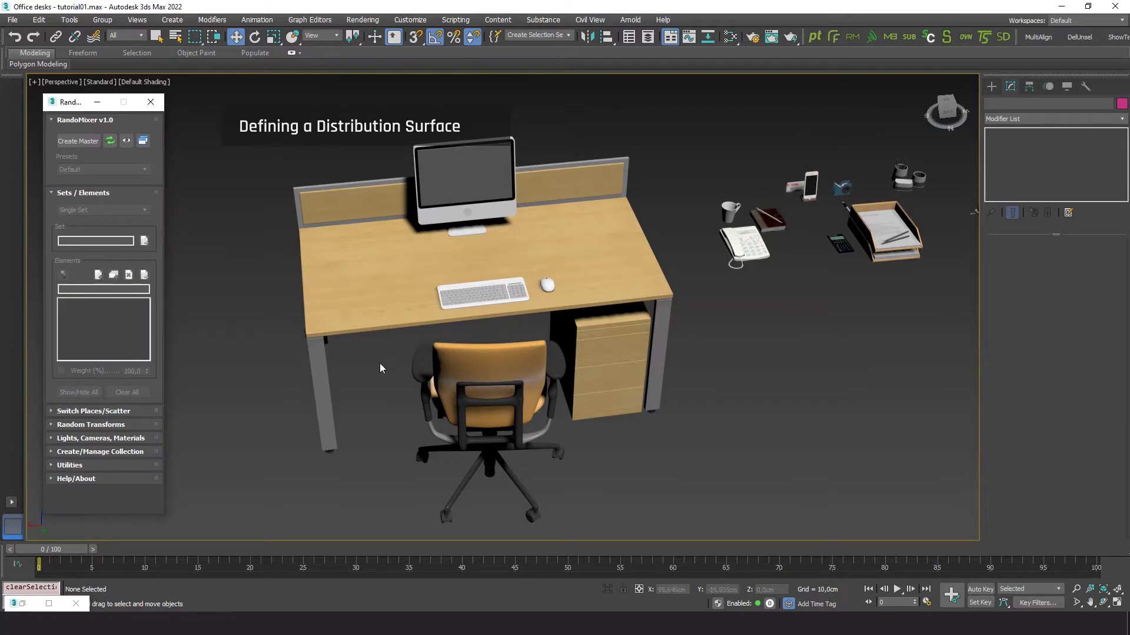
pyautogui.moveTo(254, 491); pyautogui.dragTo(400, 207)
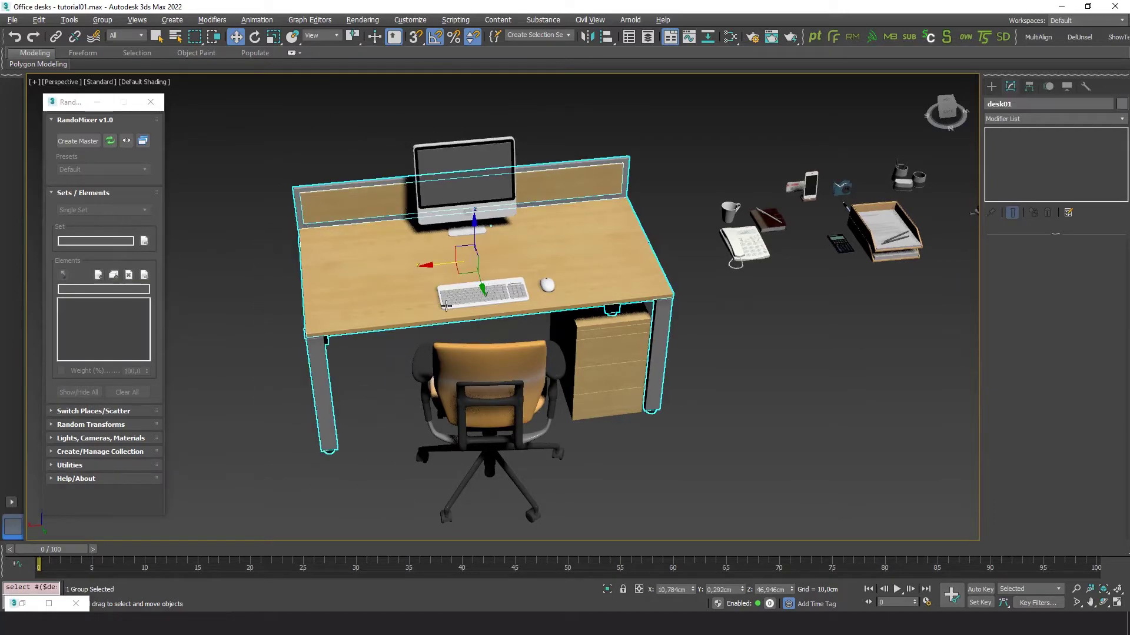
pyautogui.scroll(4, 441, 295)
pyautogui.keyDown('alt'); pyautogui.moveTo(391, 253); pyautogui.dragTo(447, 353, button='middle'); pyautogui.keyUp('alt')
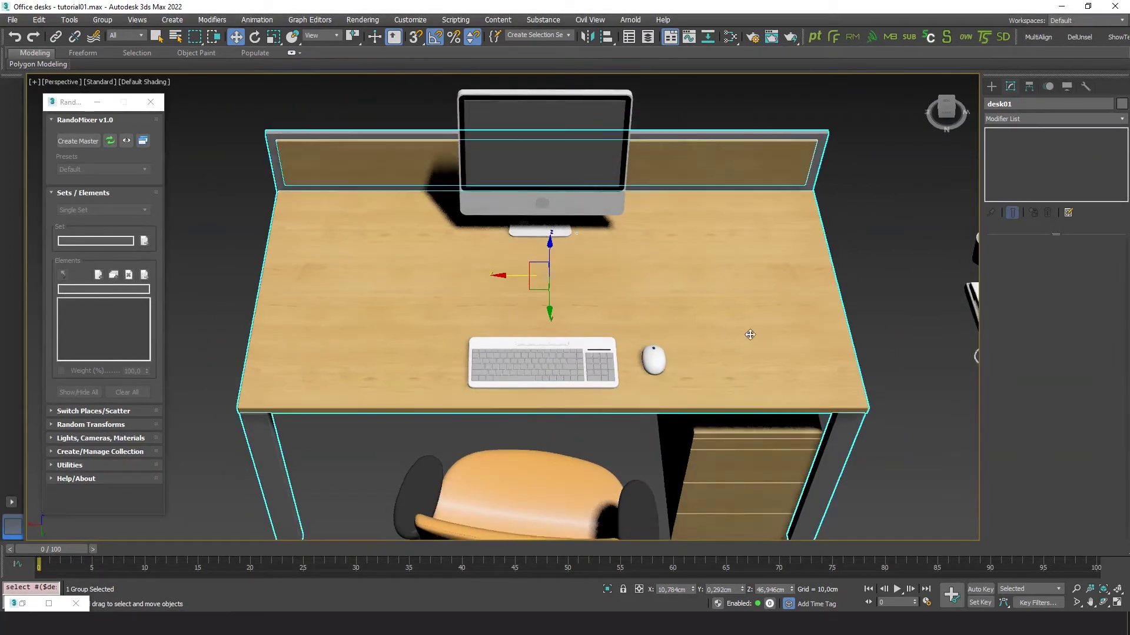
pyautogui.click(905, 224)
pyautogui.click(992, 87)
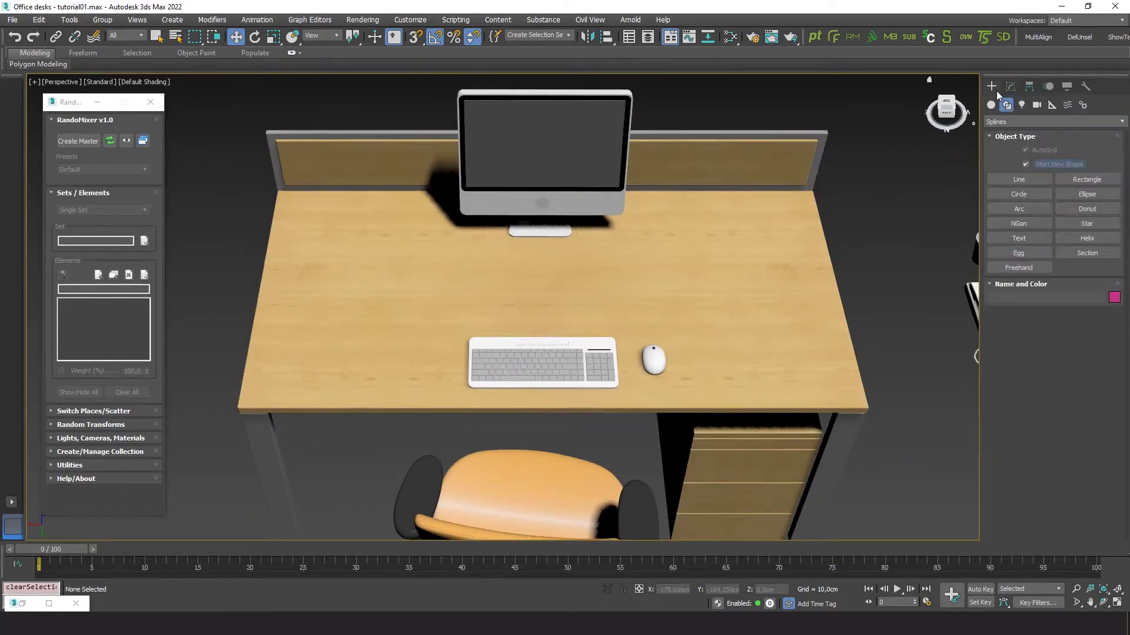
pyautogui.click(1017, 177)
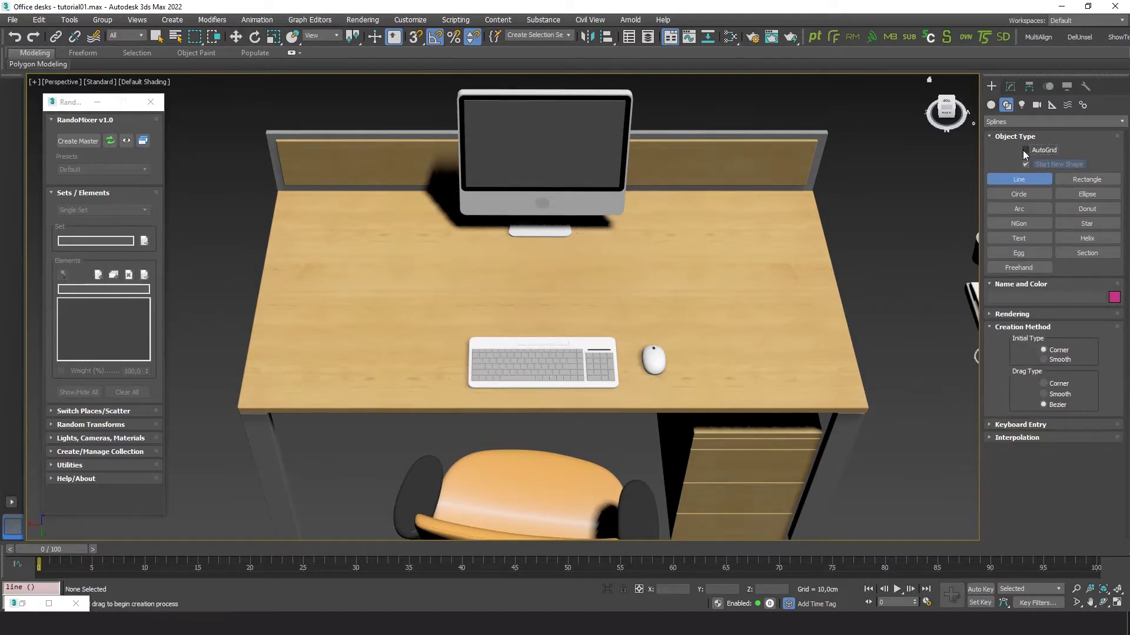
pyautogui.click(1025, 150)
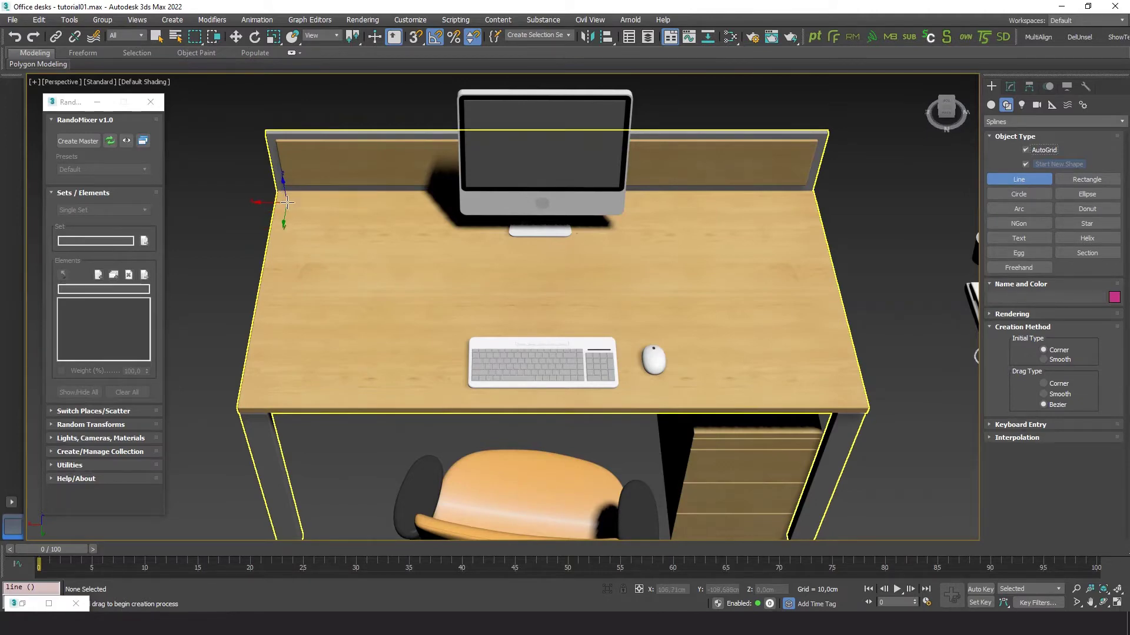
pyautogui.click(287, 202)
pyautogui.click(452, 201)
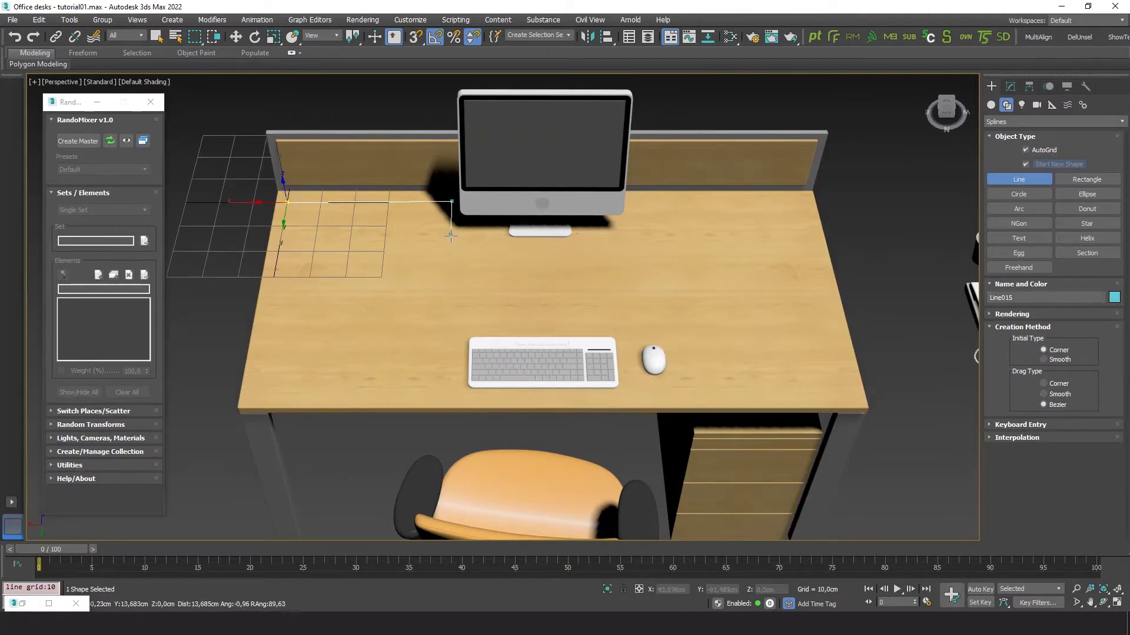
pyautogui.click(450, 242)
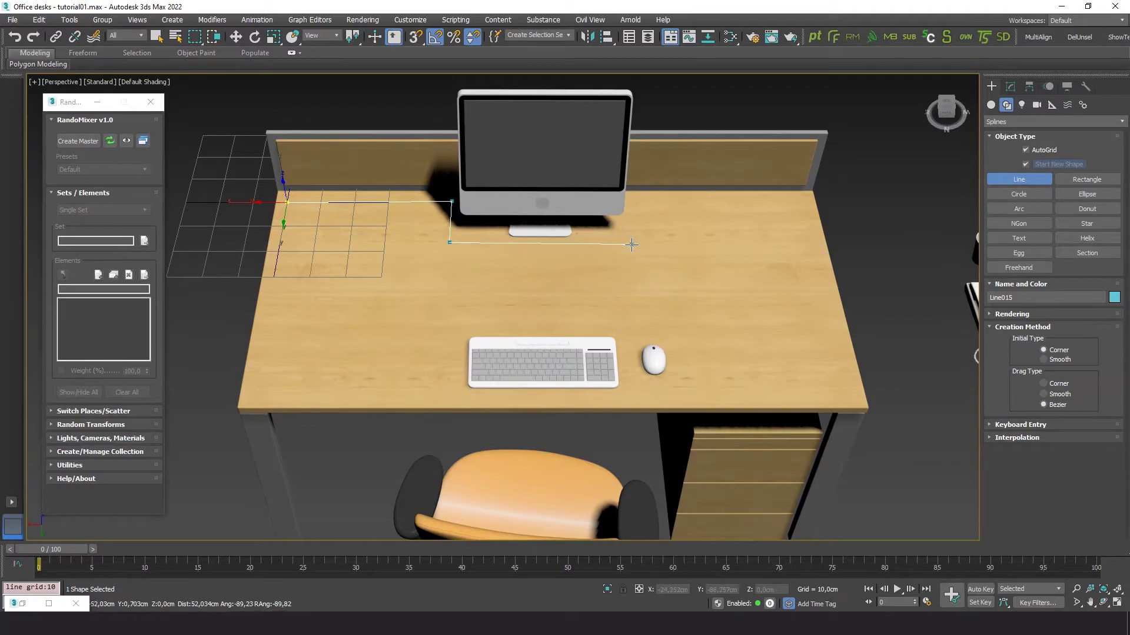
pyautogui.click(630, 246)
pyautogui.click(629, 202)
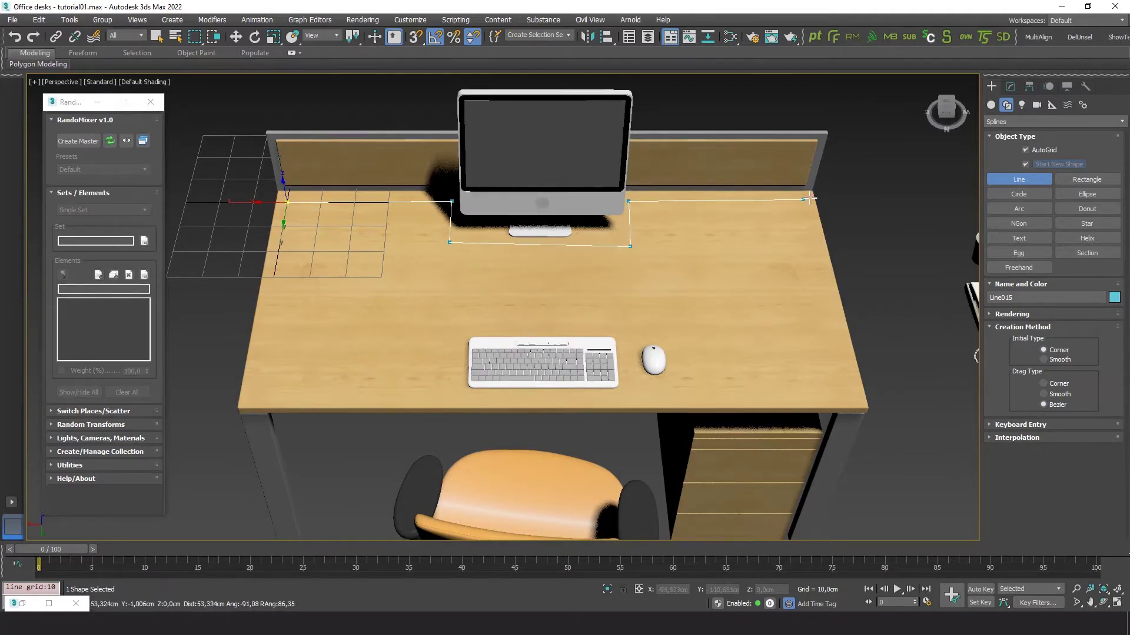
pyautogui.click(801, 200)
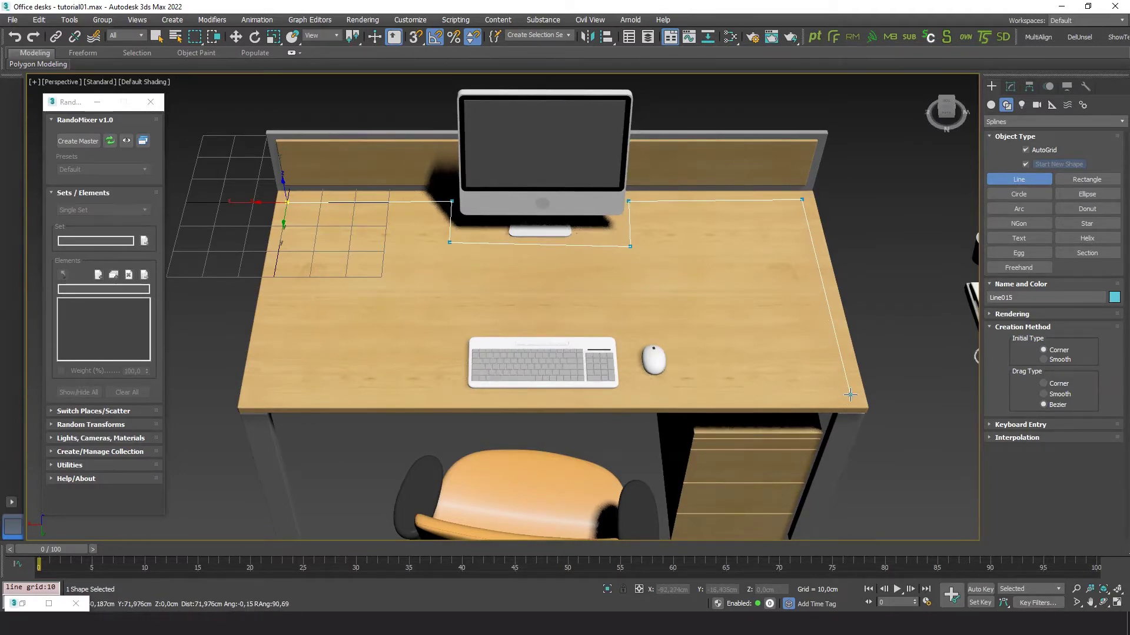
# Continue the outline along the desk's side and front edges, leaving out the mouse and keyboard, and close the spline at its starting point
pyautogui.click(851, 392)
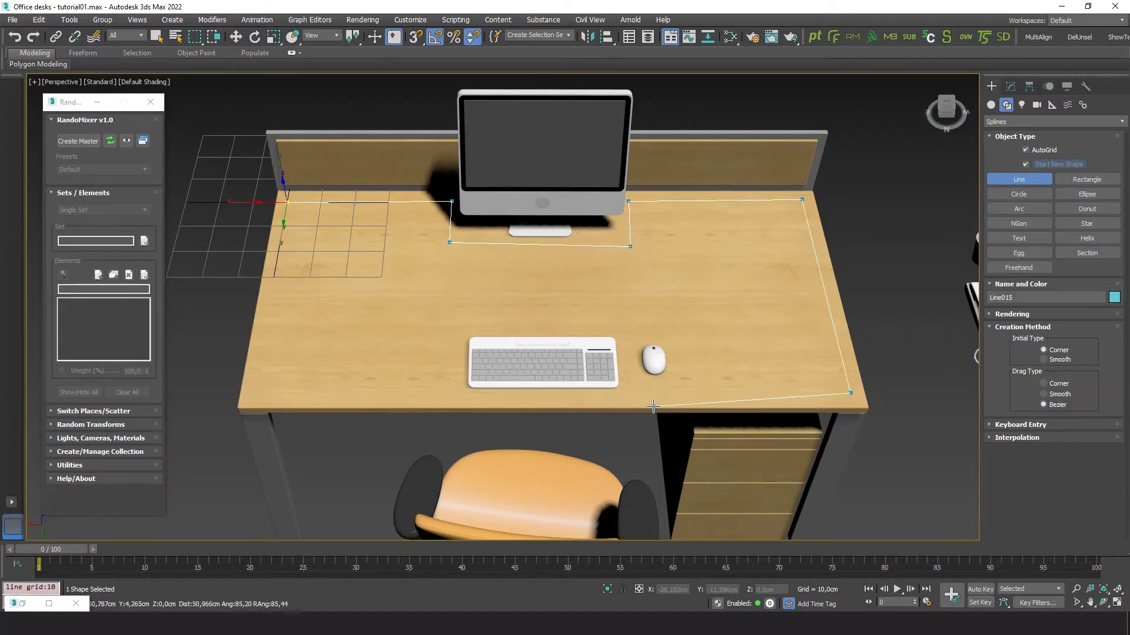
pyautogui.click(683, 396)
pyautogui.click(673, 331)
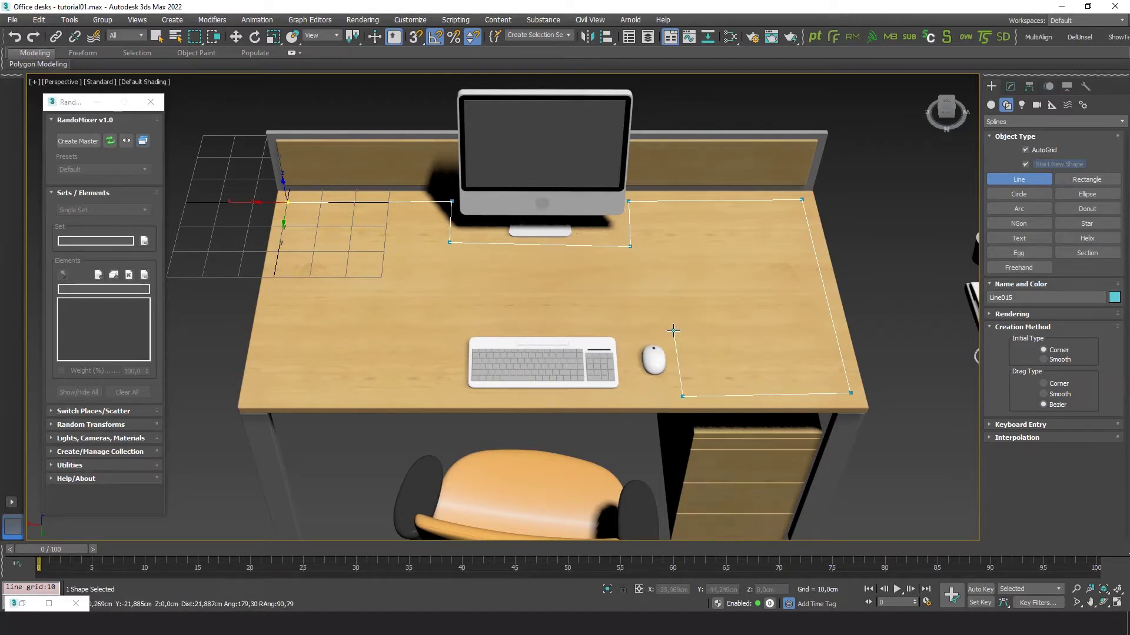
pyautogui.click(456, 331)
pyautogui.click(453, 398)
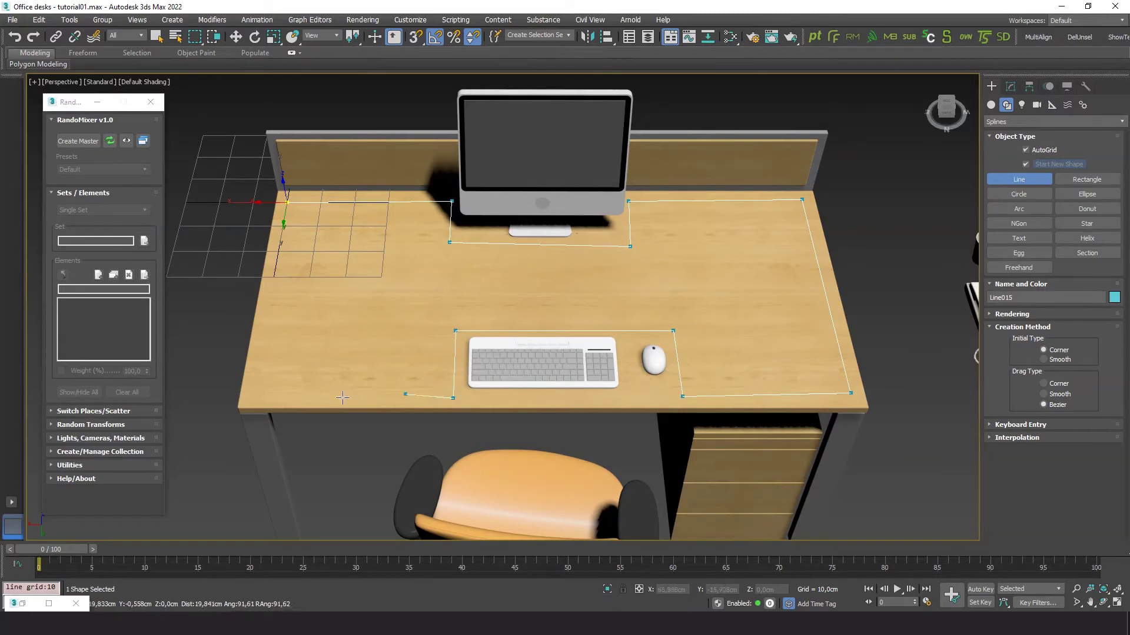
pyautogui.click(251, 396)
pyautogui.click(269, 315)
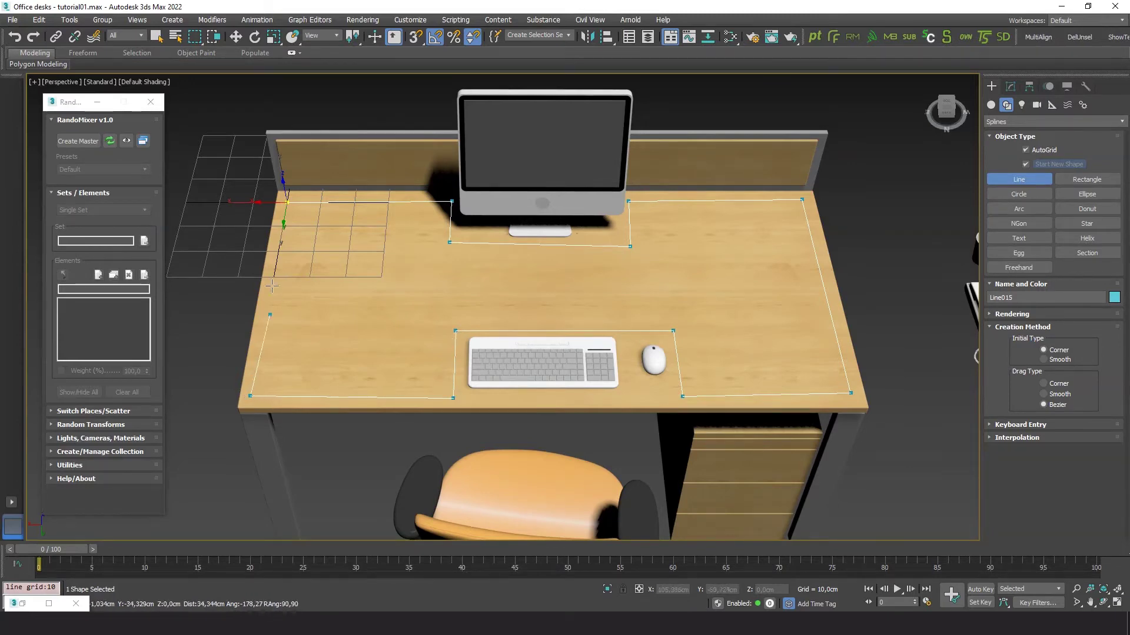
pyautogui.click(287, 201)
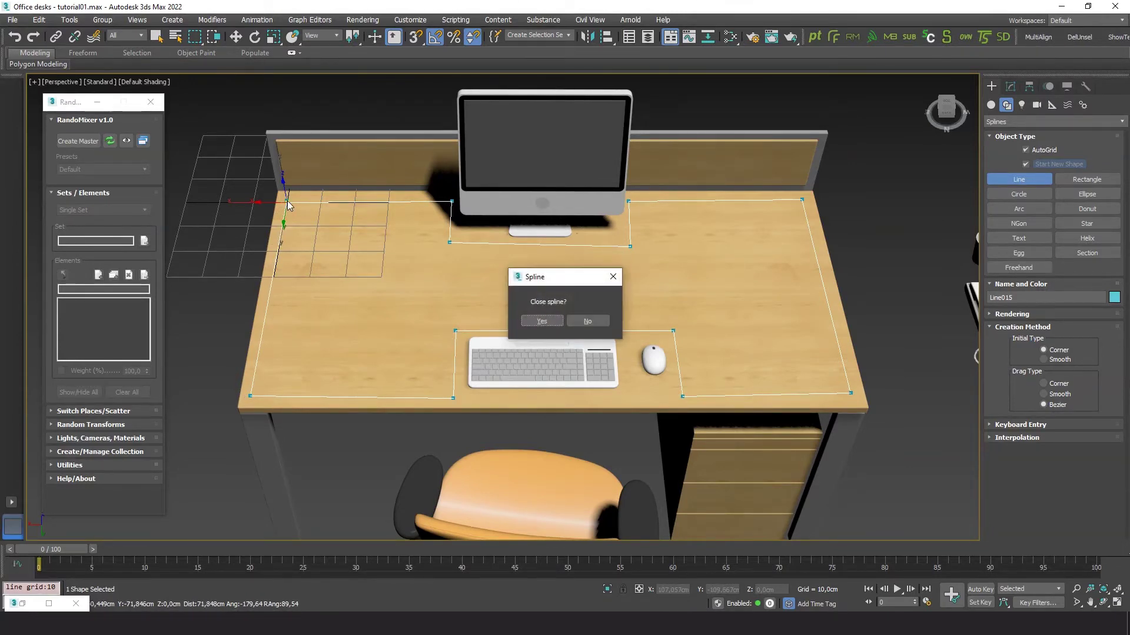
pyautogui.click(542, 322)
pyautogui.press('w')
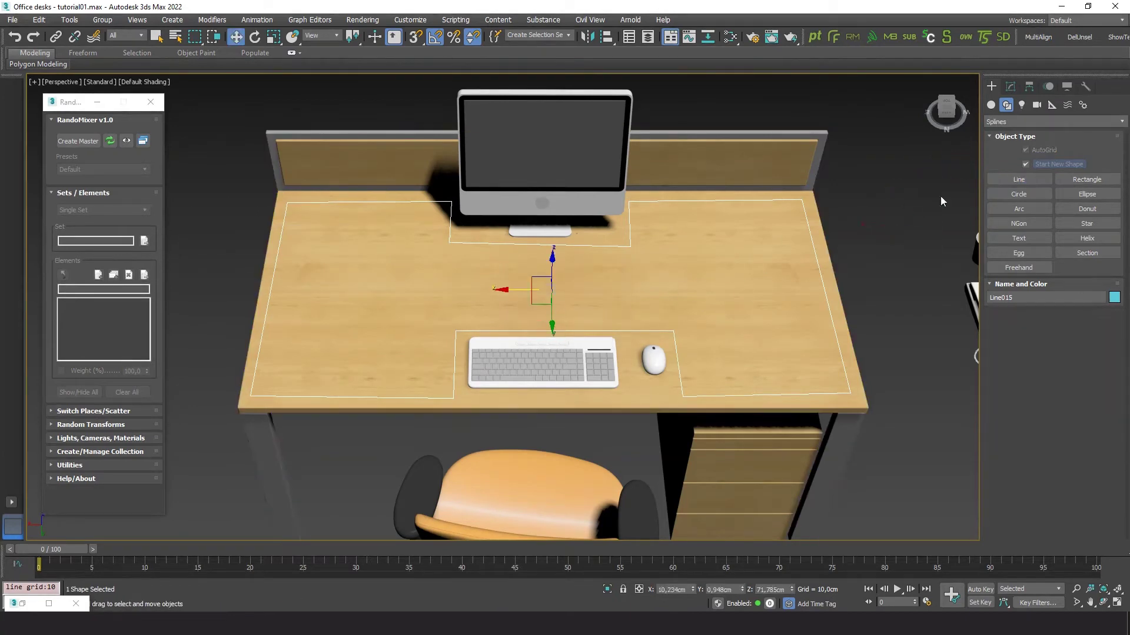
# Apply an Edit Poly modifier to the closed spline to turn it into a surface
pyautogui.click(1010, 87)
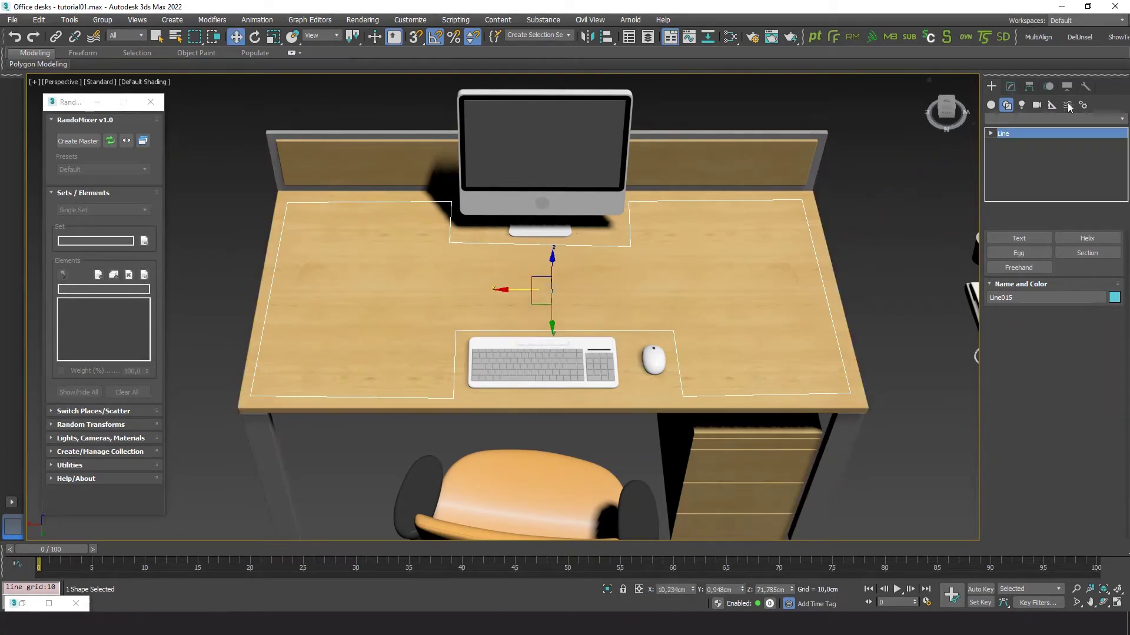
pyautogui.click(1122, 119)
pyautogui.scroll(-10, 1124, 121)
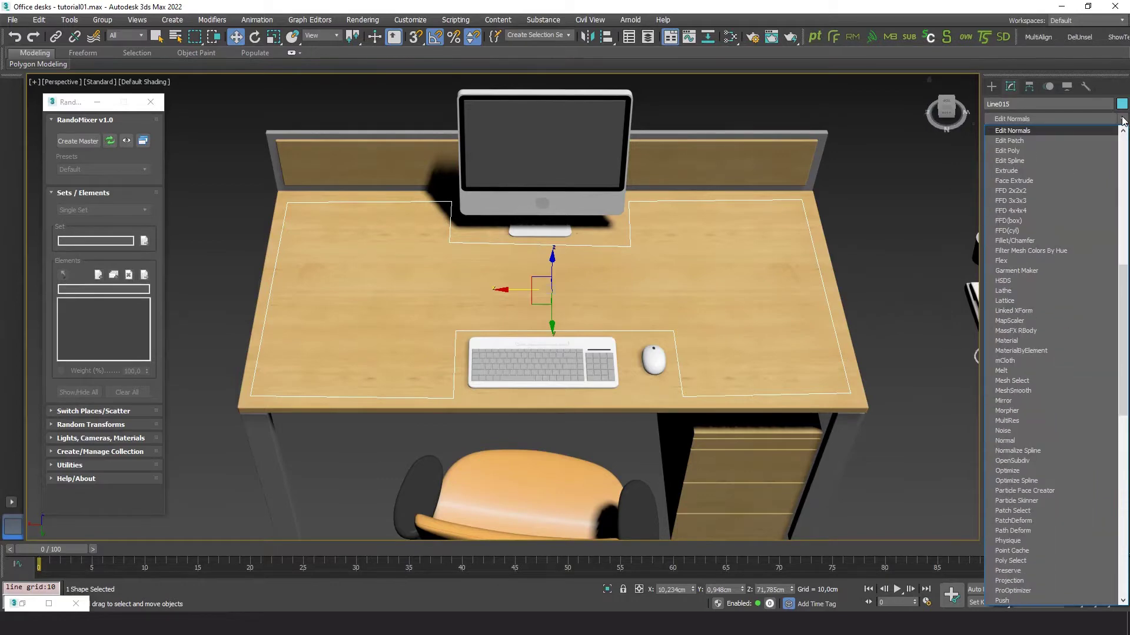
pyautogui.press('Down')
pyautogui.press('Down')
pyautogui.press('Return')
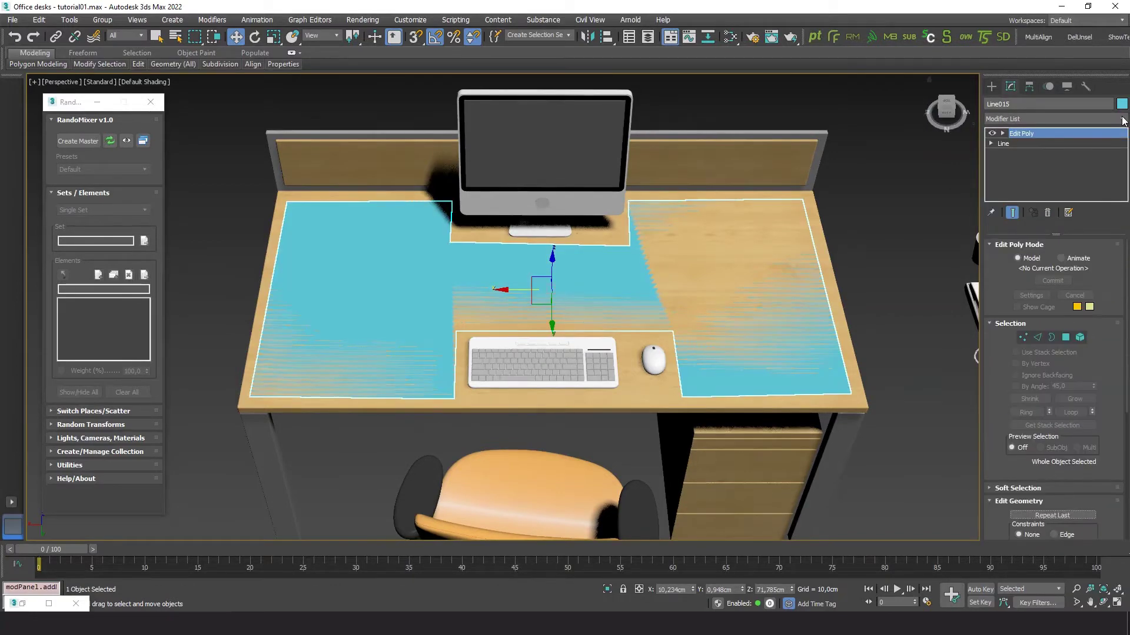
# Raise the new surface slightly above the desktop, to about Z 72.1 cm, and deselect it
pyautogui.scroll(2, 513, 303)
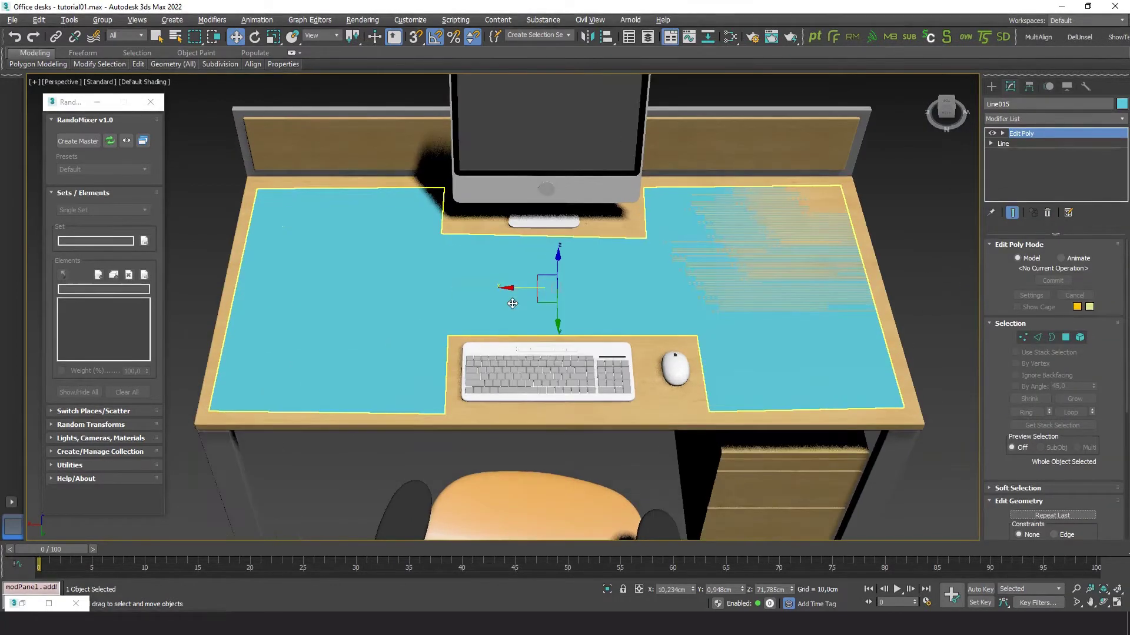
pyautogui.keyDown('alt'); pyautogui.moveTo(530, 303); pyautogui.dragTo(619, 259, button='middle'); pyautogui.keyUp('alt')
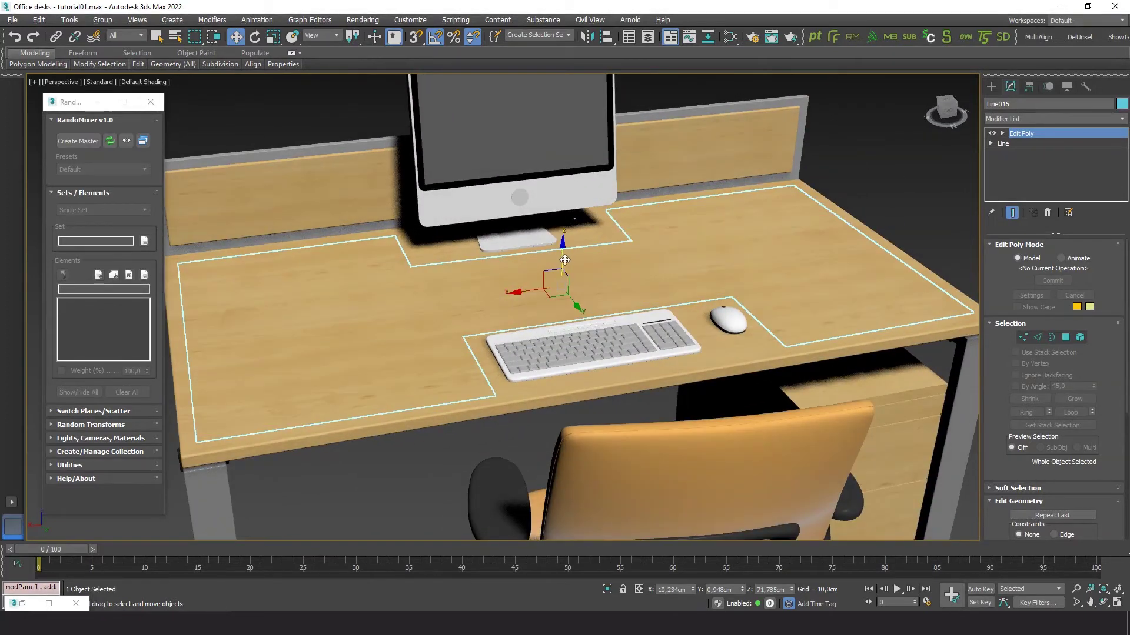
pyautogui.moveTo(563, 253); pyautogui.dragTo(564, 251)
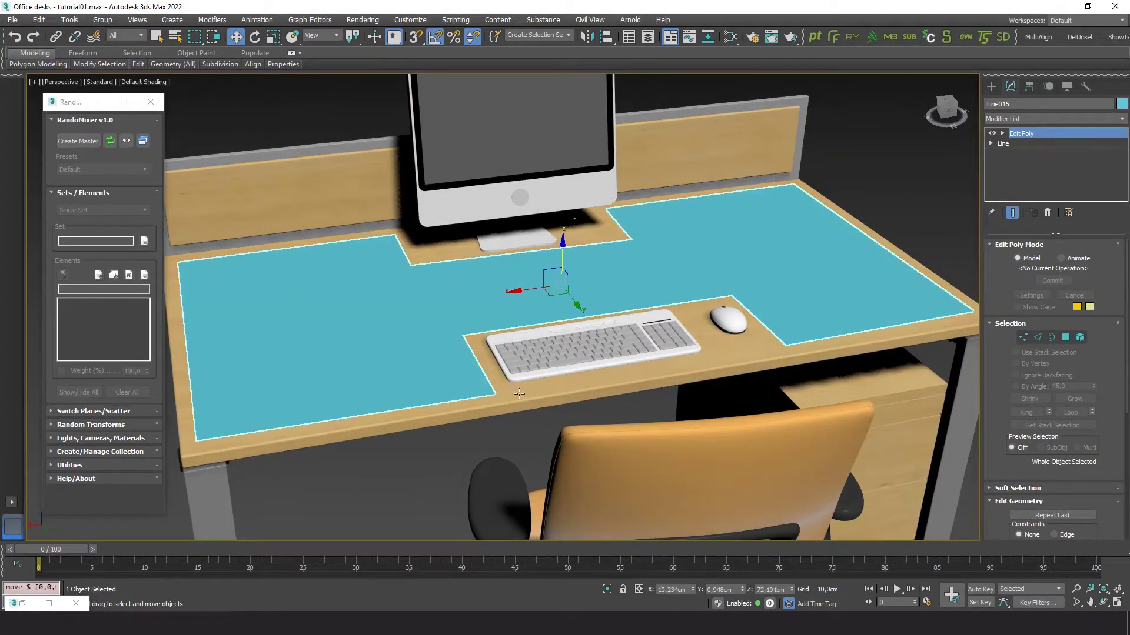
pyautogui.click(917, 209)
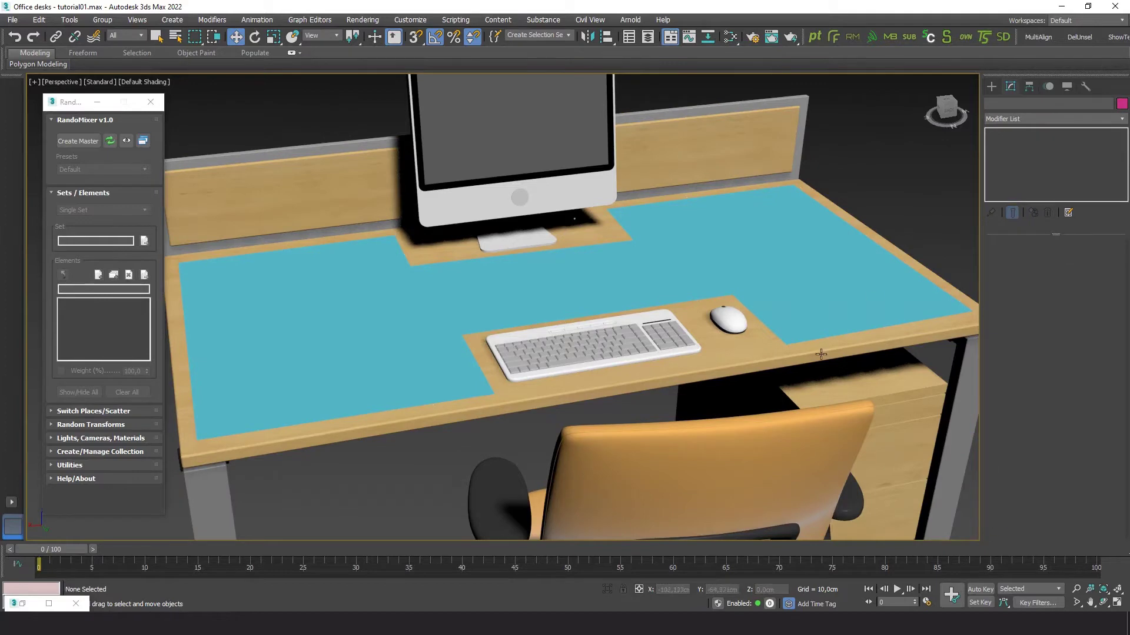
# Create a RandoMixer master, move it to the floor beside the desk at about X 123.8 cm, and hide it
pyautogui.scroll(-6, 604, 353)
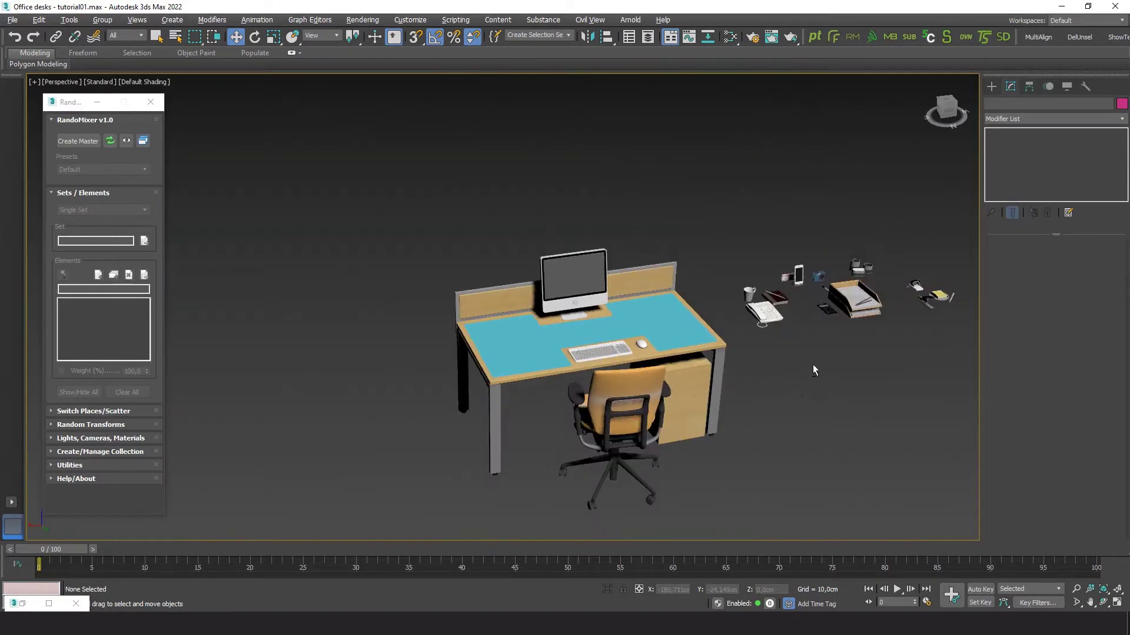
pyautogui.keyDown('alt'); pyautogui.moveTo(813, 365); pyautogui.dragTo(581, 418, button='middle'); pyautogui.keyUp('alt')
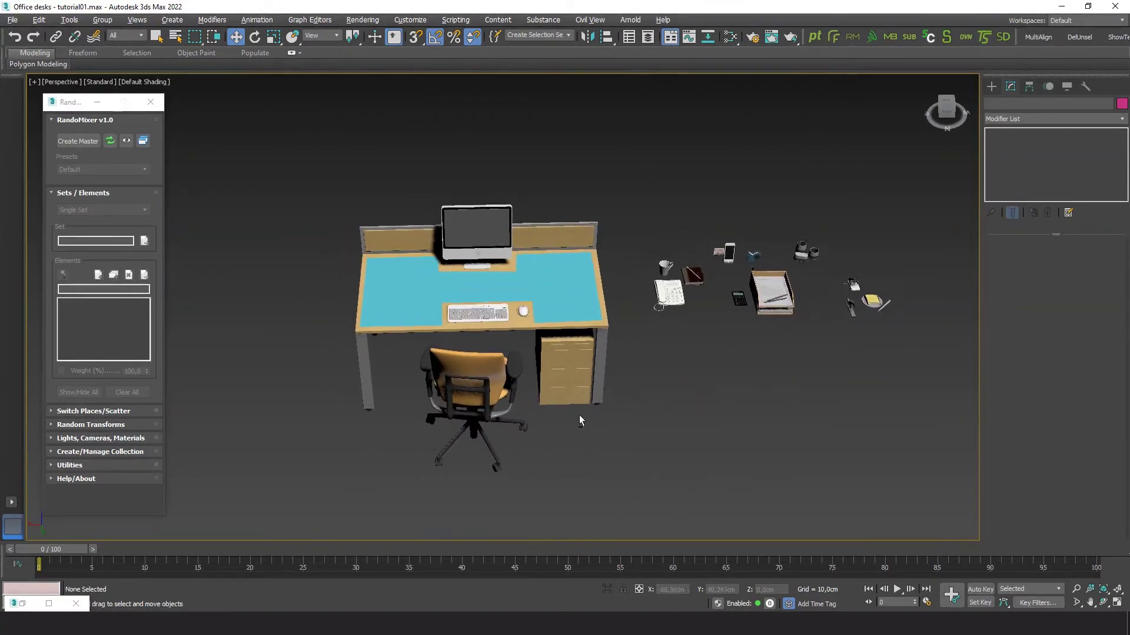
pyautogui.scroll(4, 523, 401)
pyautogui.moveTo(676, 404); pyautogui.dragTo(671, 445, button='middle')
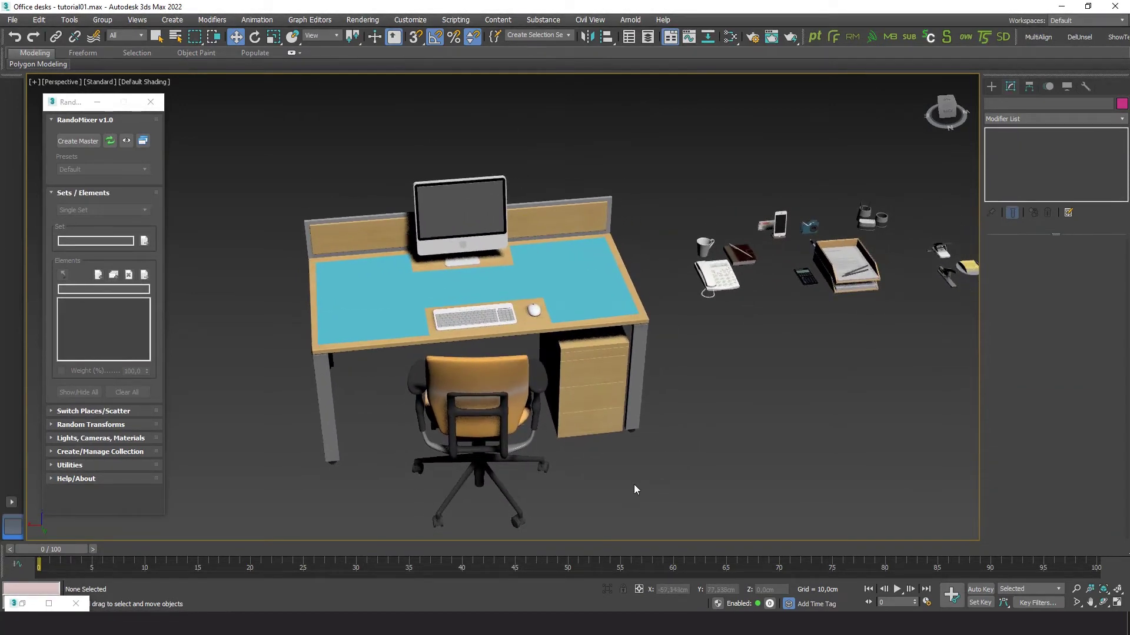
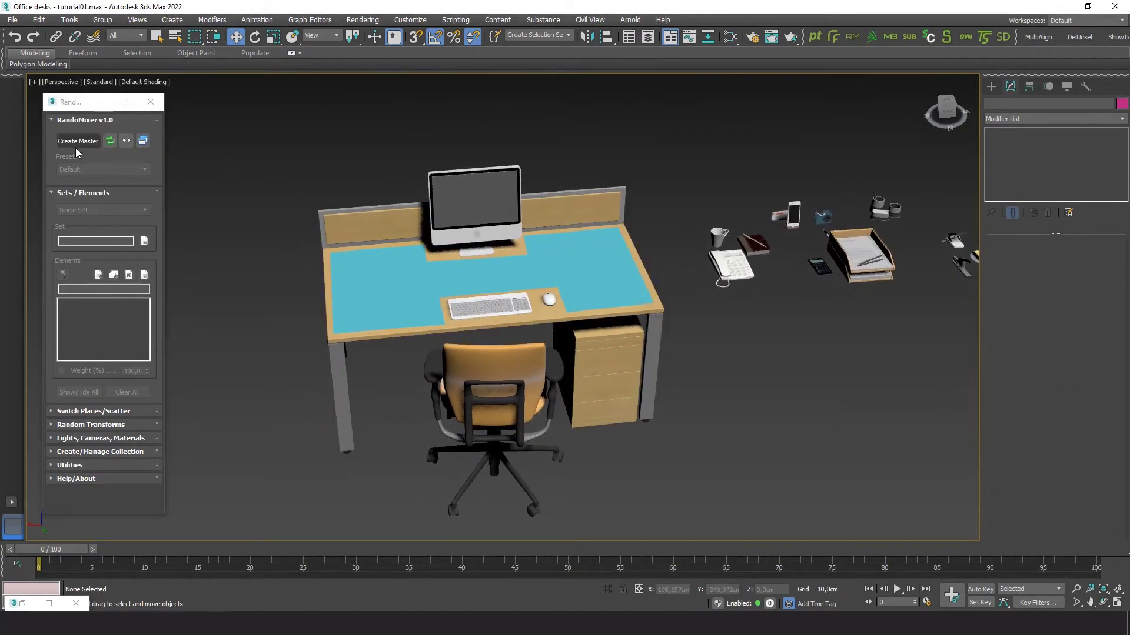
pyautogui.click(78, 141)
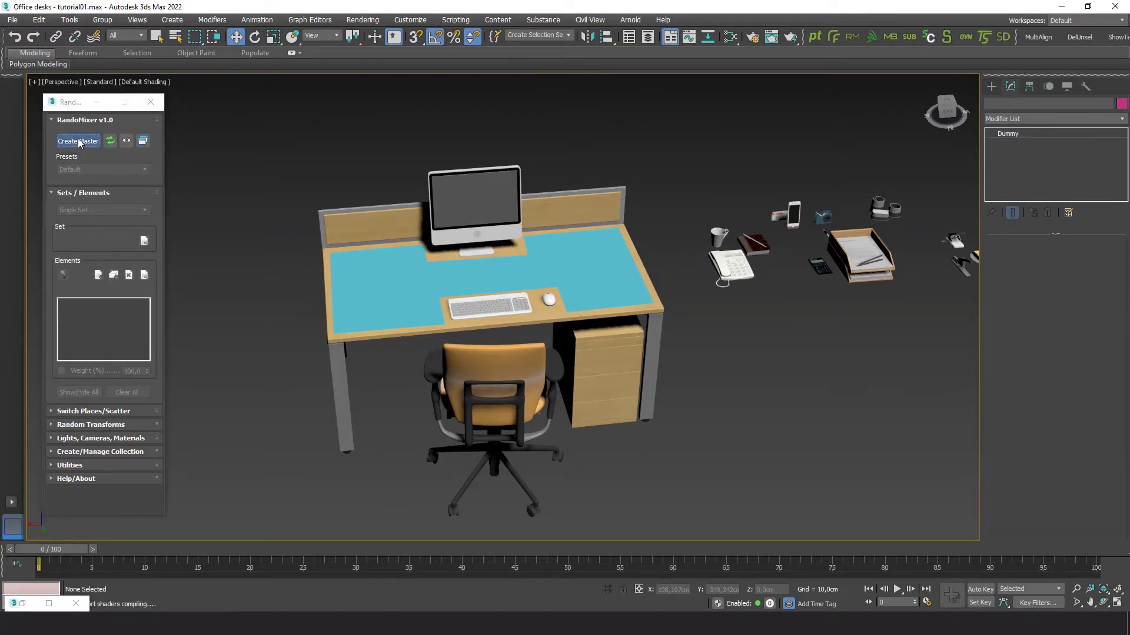
pyautogui.moveTo(461, 395); pyautogui.dragTo(224, 392)
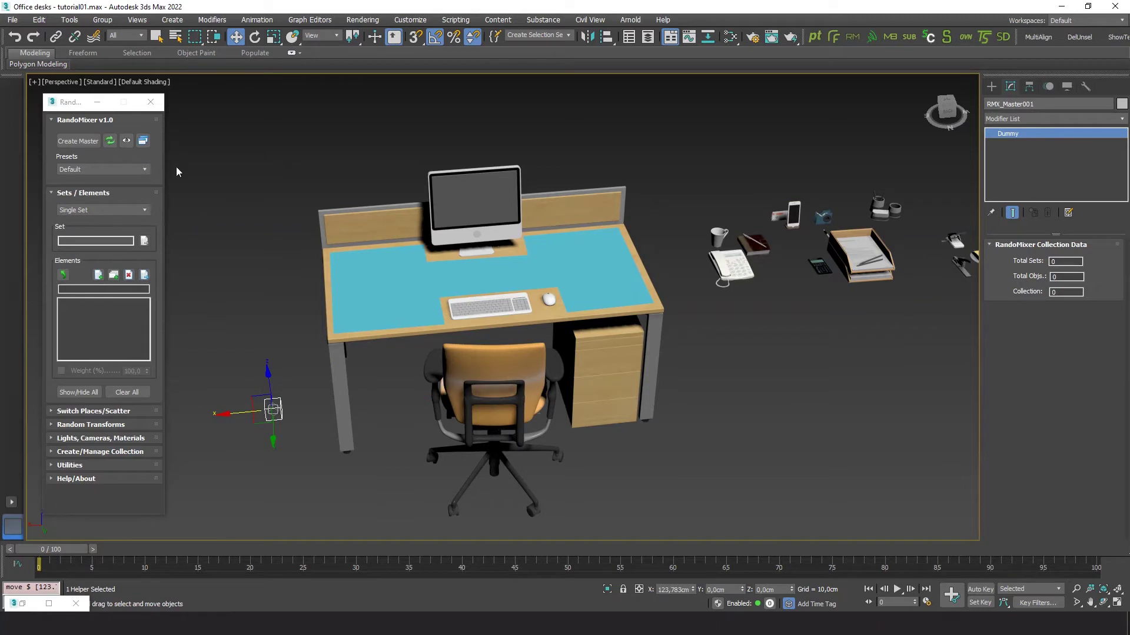
pyautogui.click(127, 141)
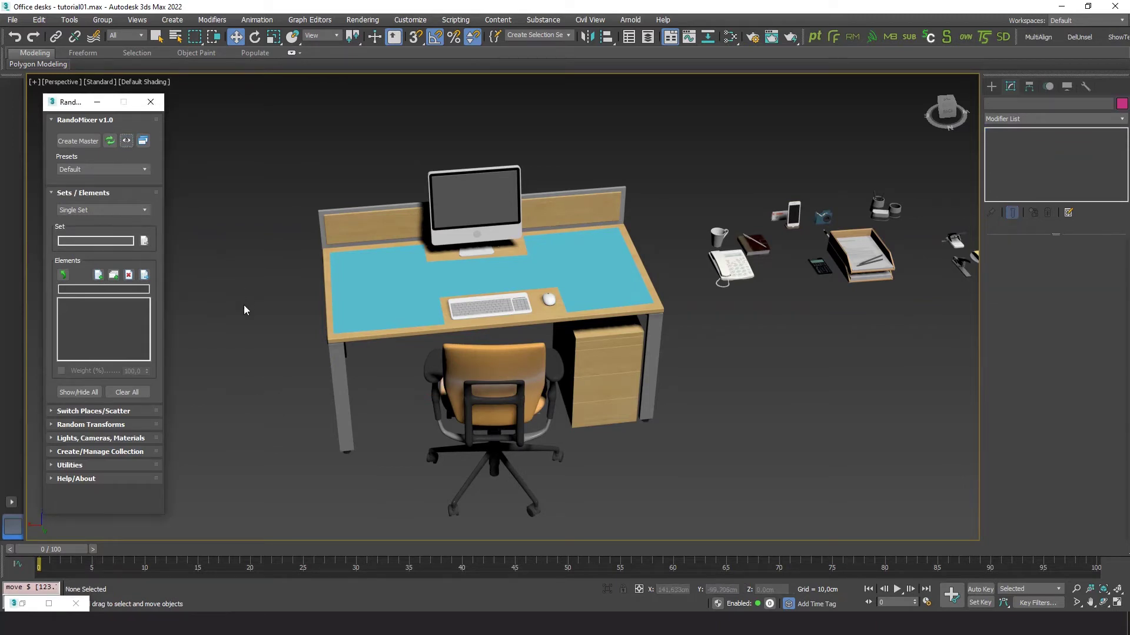
# Select the office_accessories selection set plus the leftover stapler and load them as elements, treating groups and hierarchies as single entities
pyautogui.click(568, 35)
pyautogui.click(533, 45)
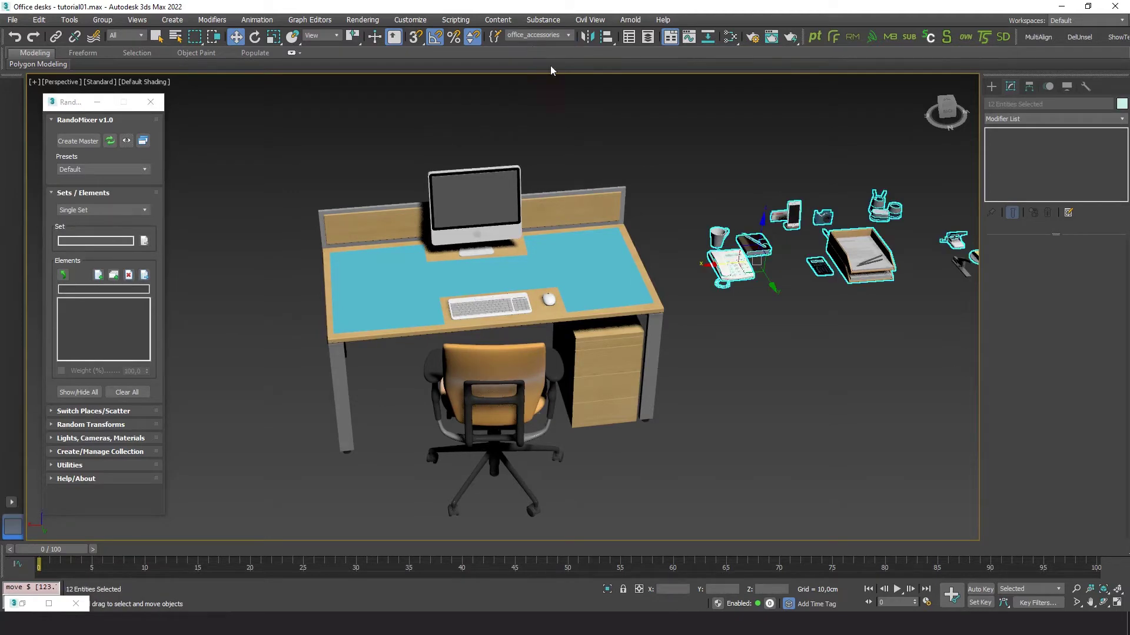
pyautogui.keyDown('ctrl'); pyautogui.click(953, 269); pyautogui.keyUp('ctrl')
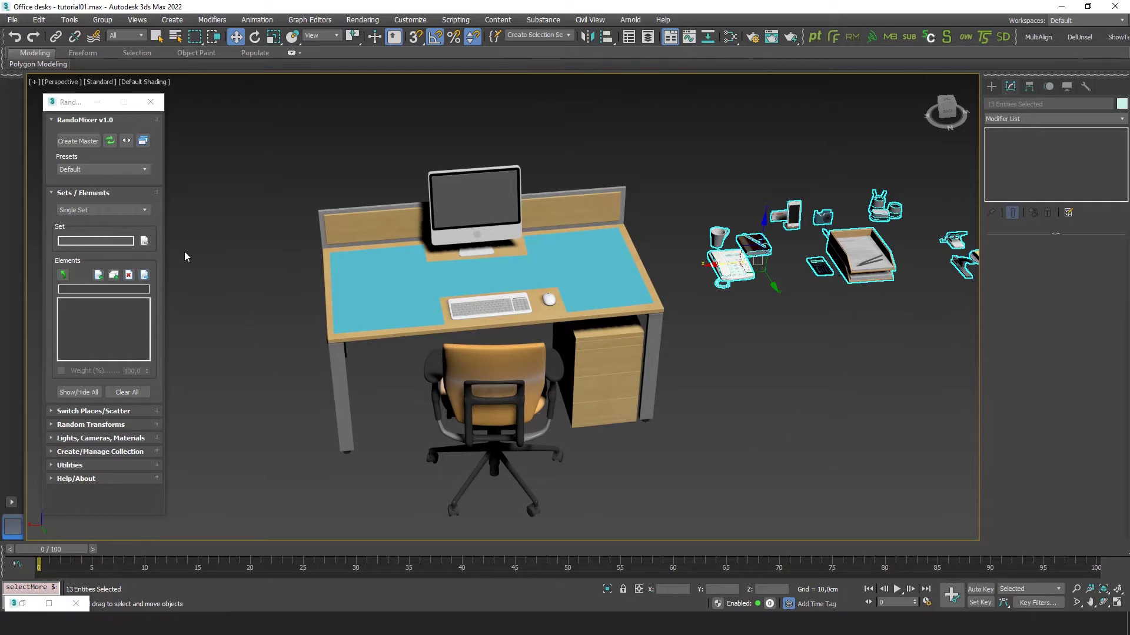
pyautogui.click(98, 276)
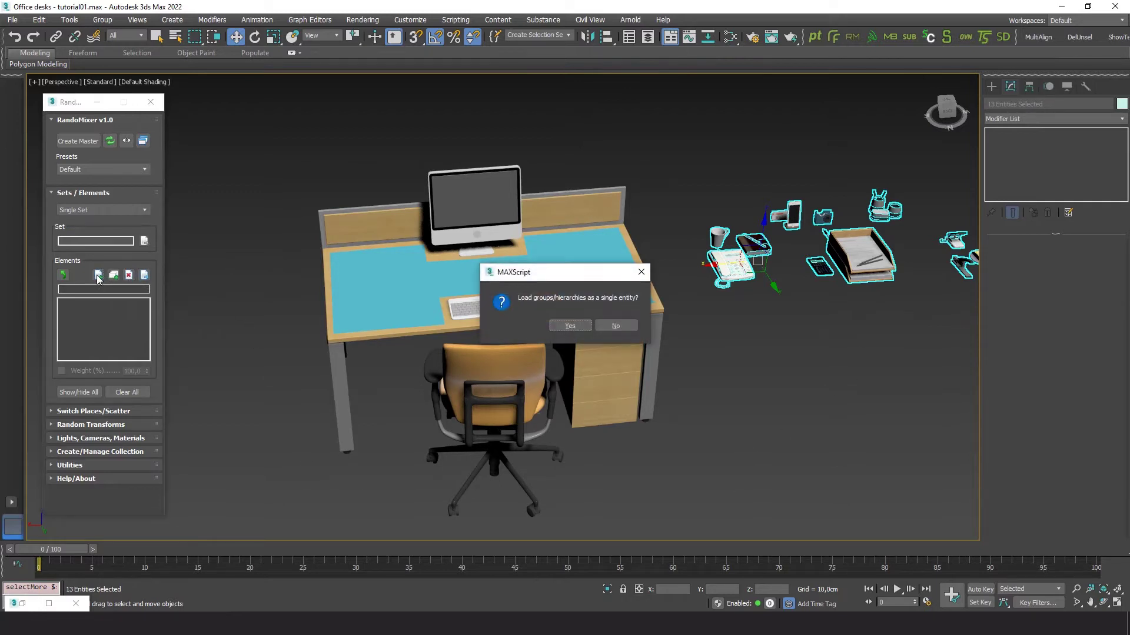
pyautogui.click(568, 326)
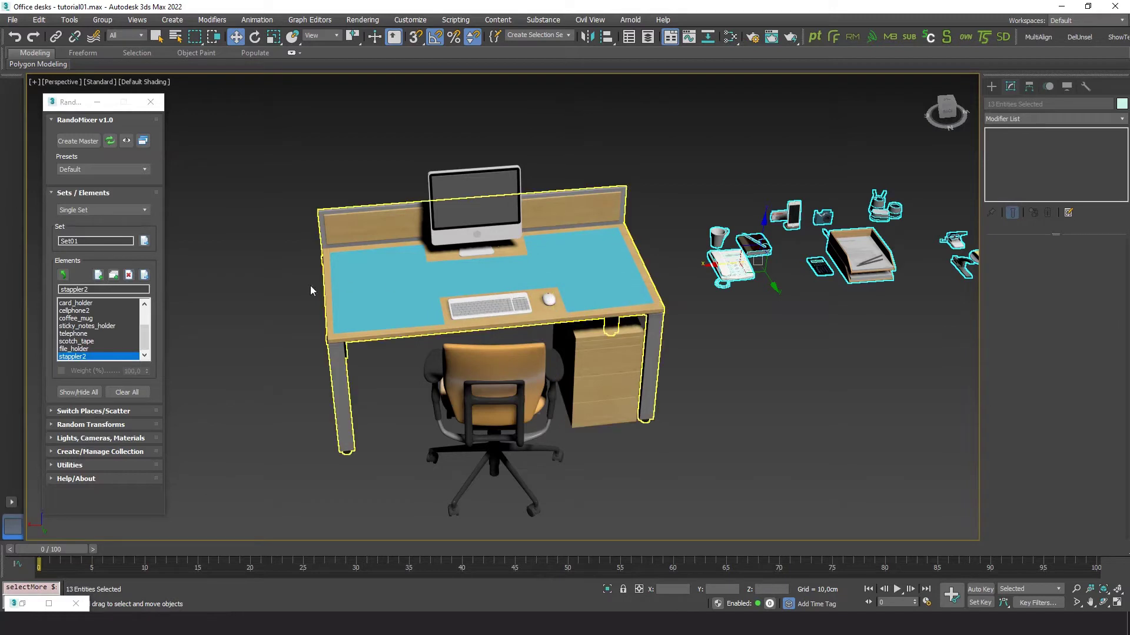
# Rename the set as accessories and check its stappler1, card_holder and pencil_case elements
pyautogui.doubleClick(82, 241)
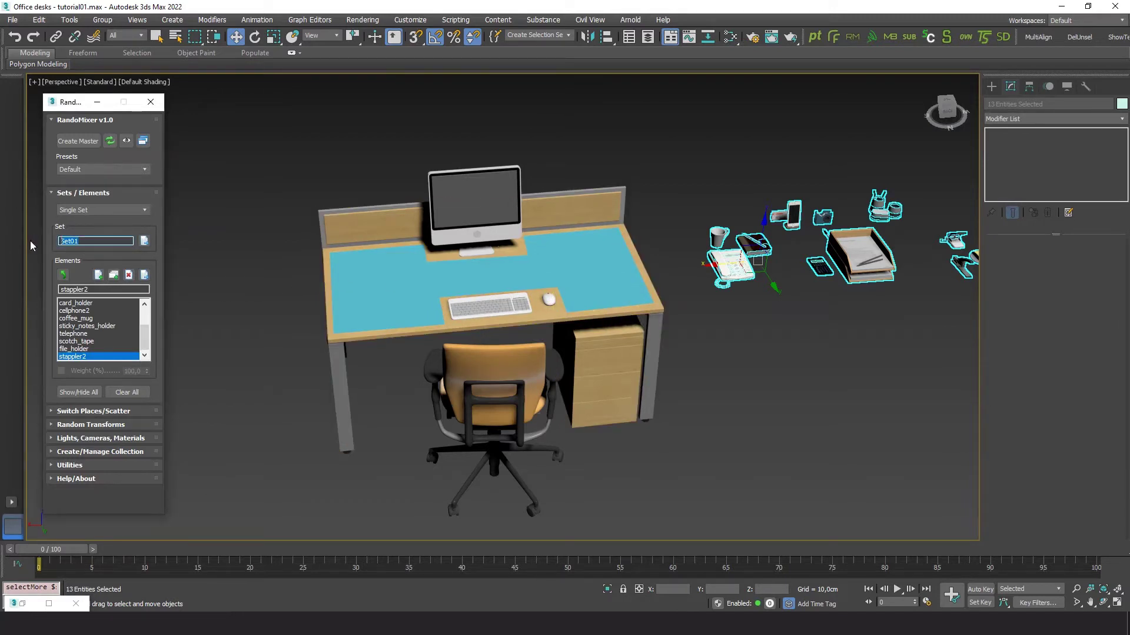
pyautogui.write('accessories')
pyautogui.moveTo(143, 346); pyautogui.dragTo(143, 322)
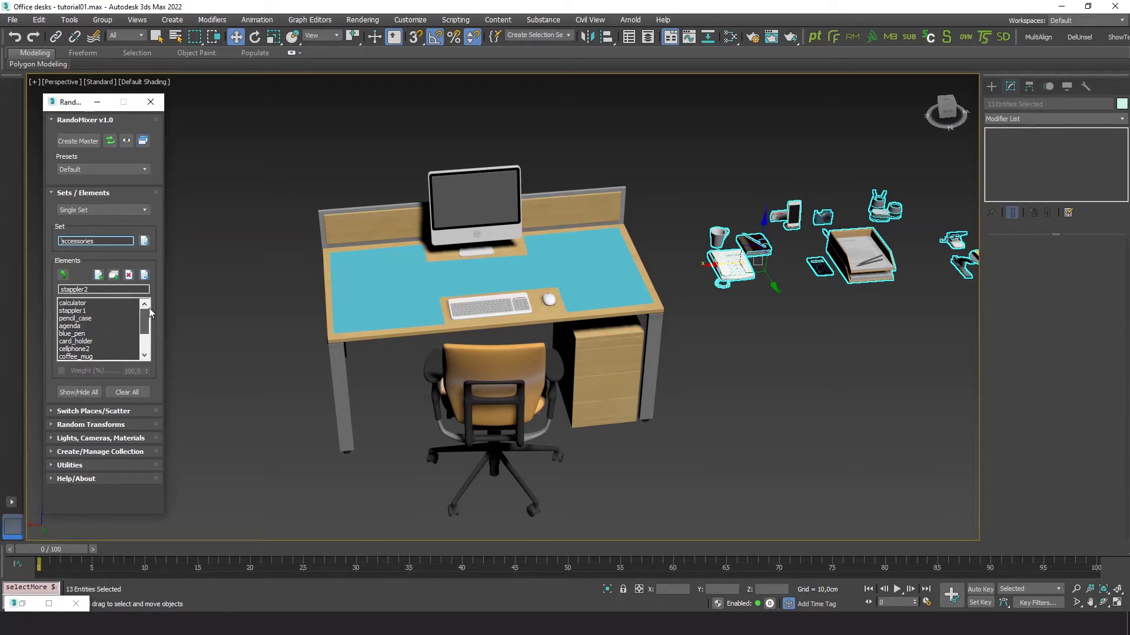
pyautogui.click(73, 311)
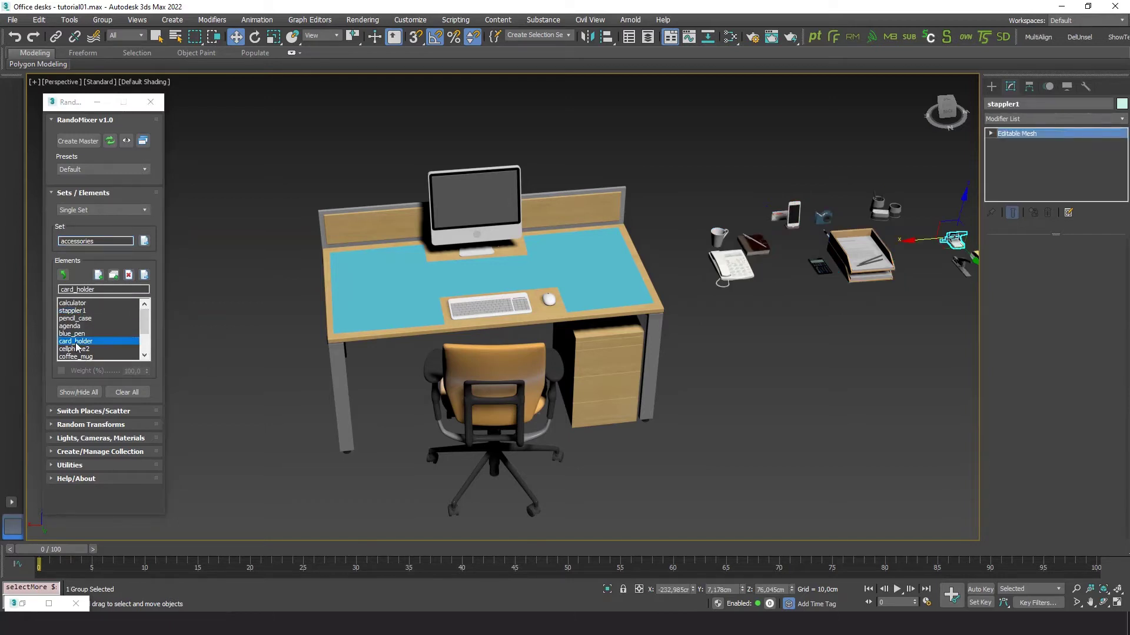
pyautogui.click(77, 348)
pyautogui.click(84, 318)
# Enable Scatter Objects, load the blue desktop surface as the distribution set, and use the Auto-populate desks/tables/shelves scatter type
pyautogui.click(92, 411)
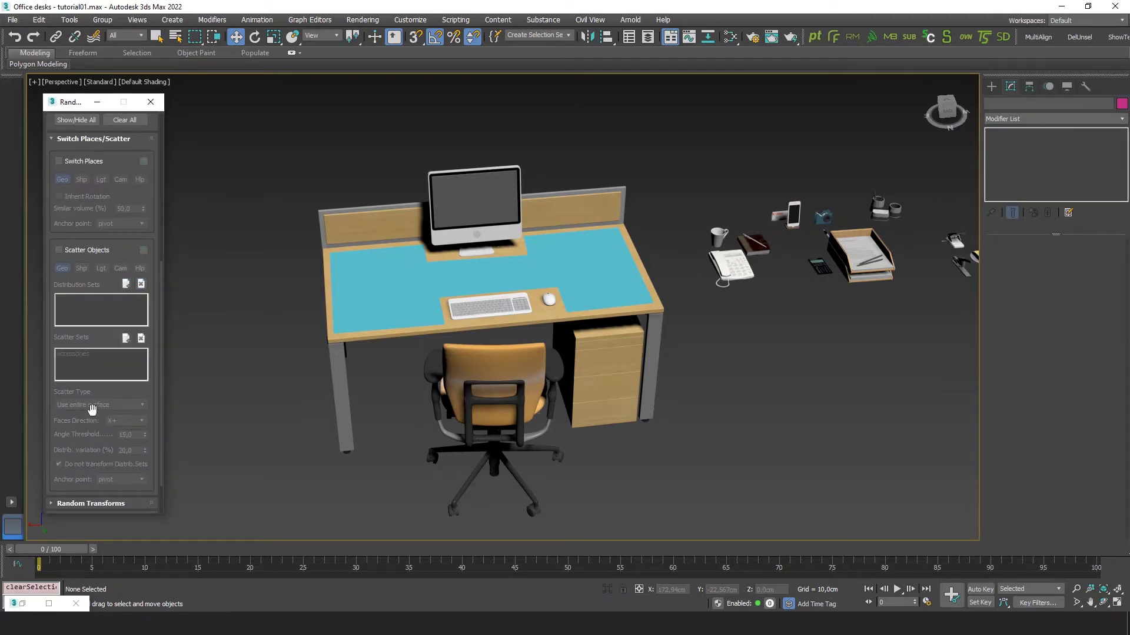
pyautogui.click(73, 355)
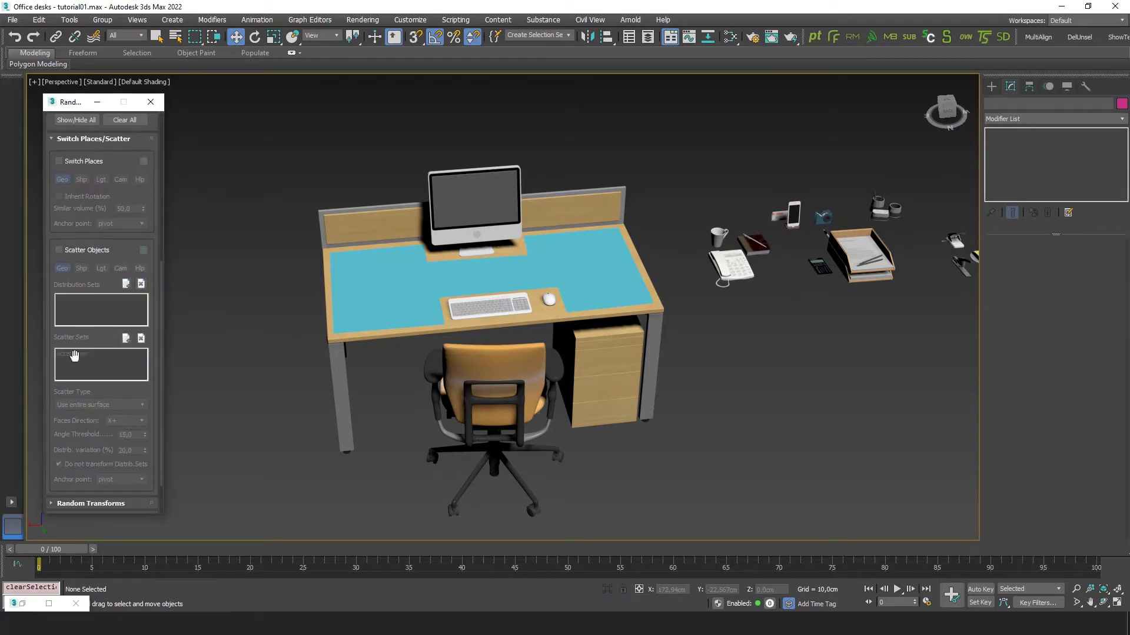
pyautogui.click(61, 250)
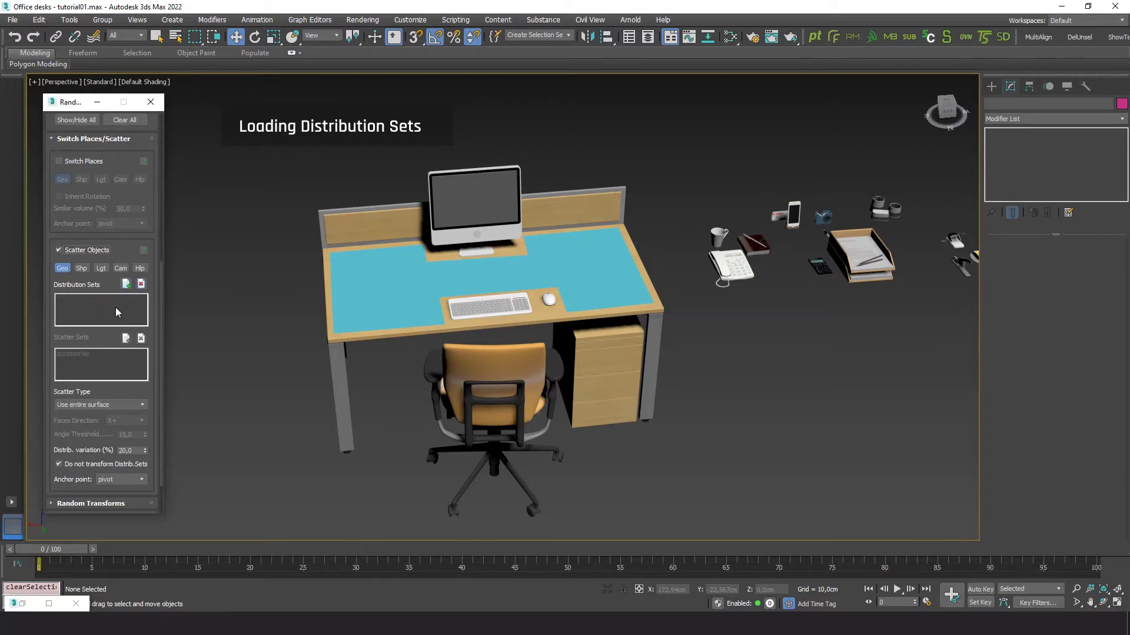
pyautogui.click(369, 281)
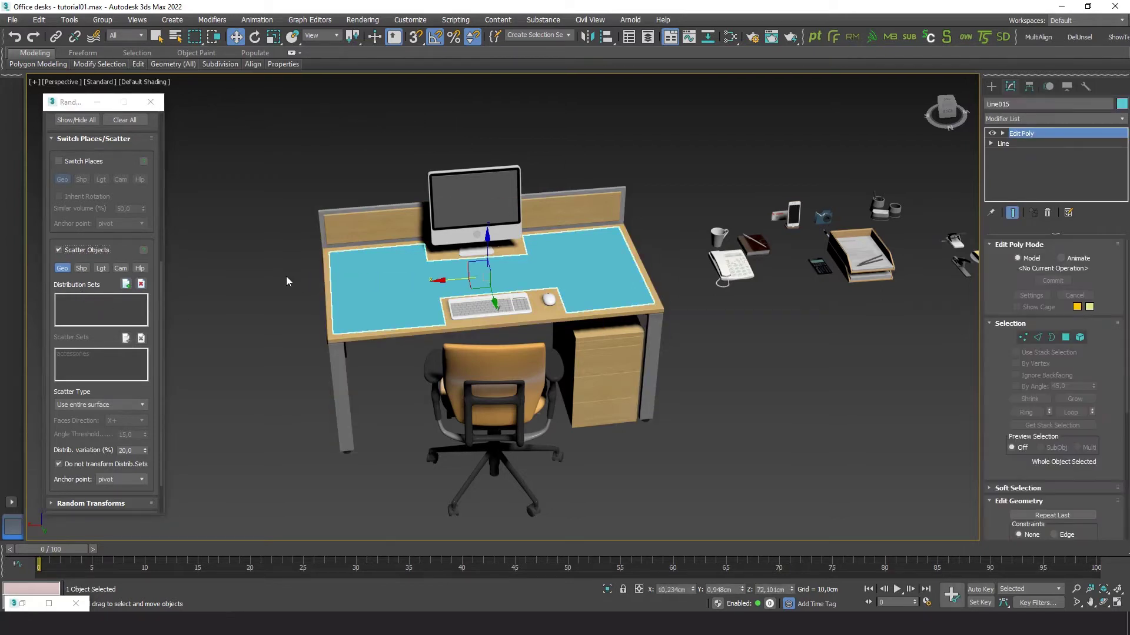
pyautogui.click(126, 285)
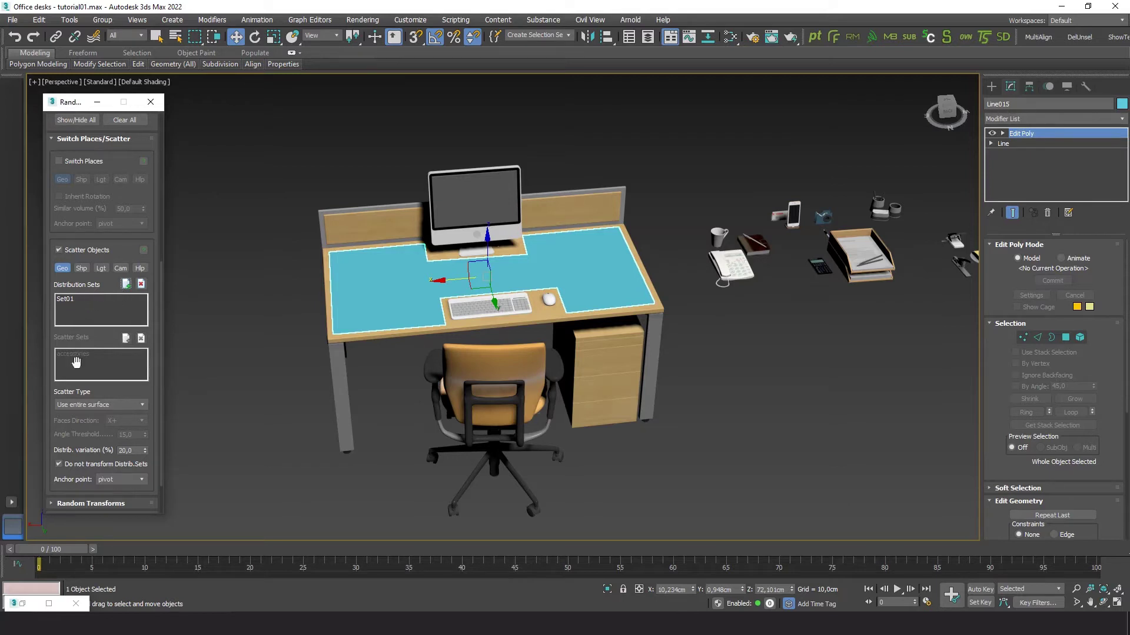
pyautogui.click(144, 403)
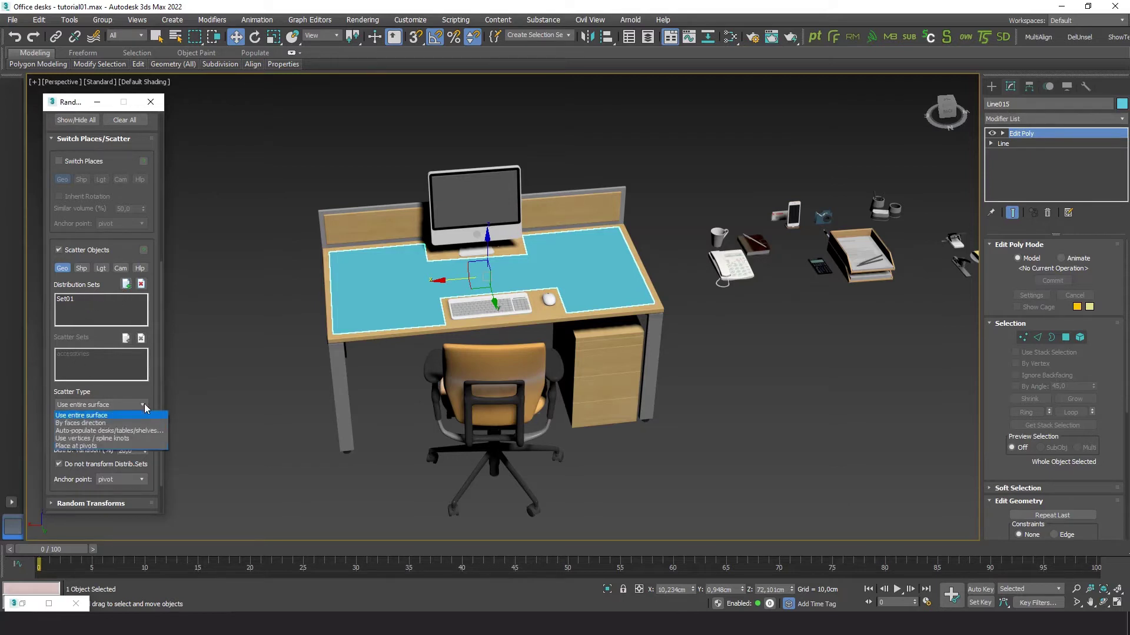
pyautogui.click(89, 431)
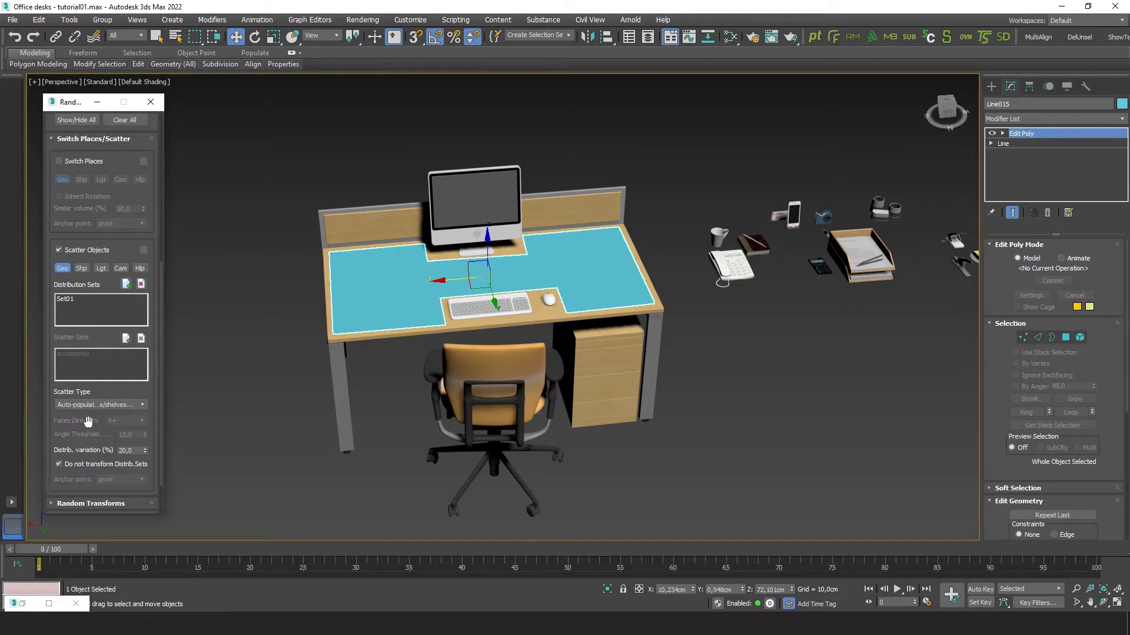
# Create a collection with the maximum number of variants set to 20
pyautogui.moveTo(150, 393); pyautogui.dragTo(118, 221)
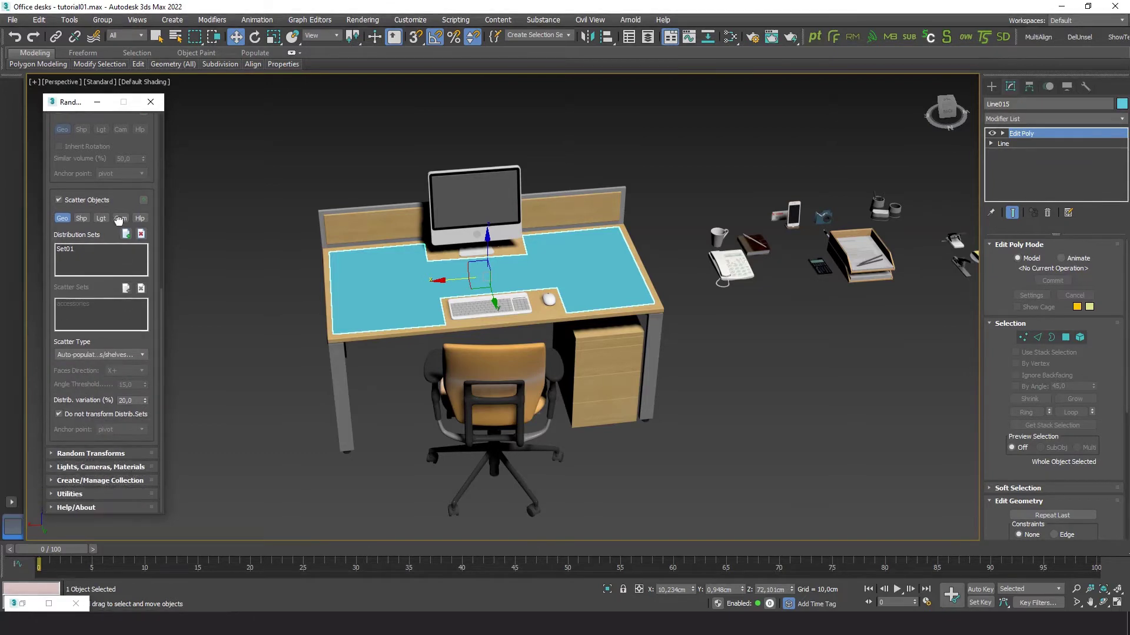
pyautogui.click(97, 481)
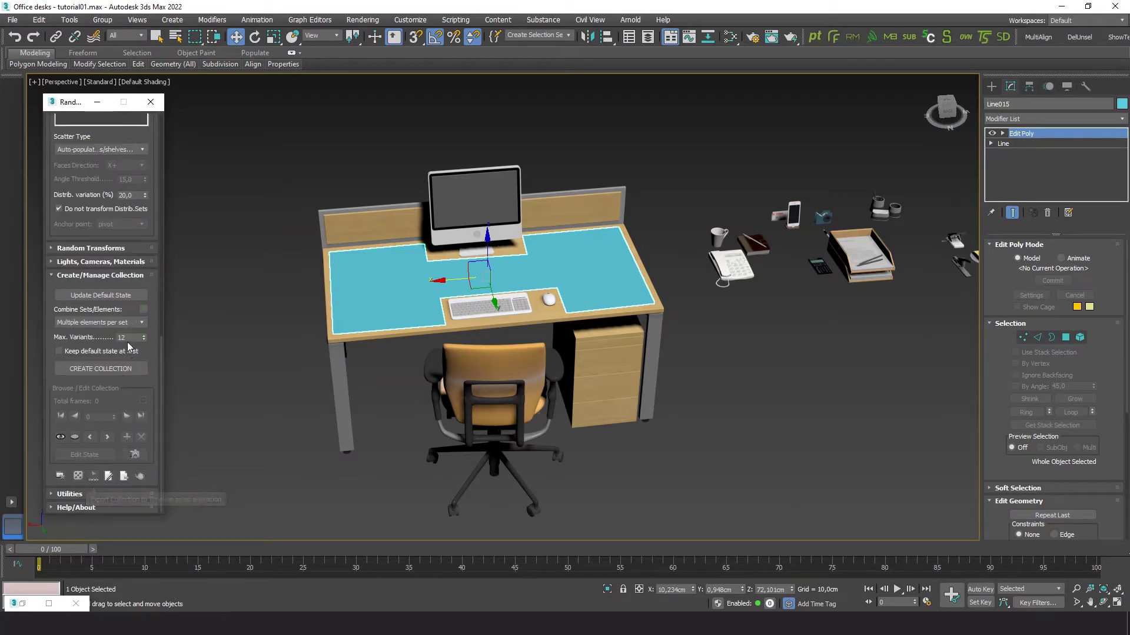
pyautogui.click(123, 338)
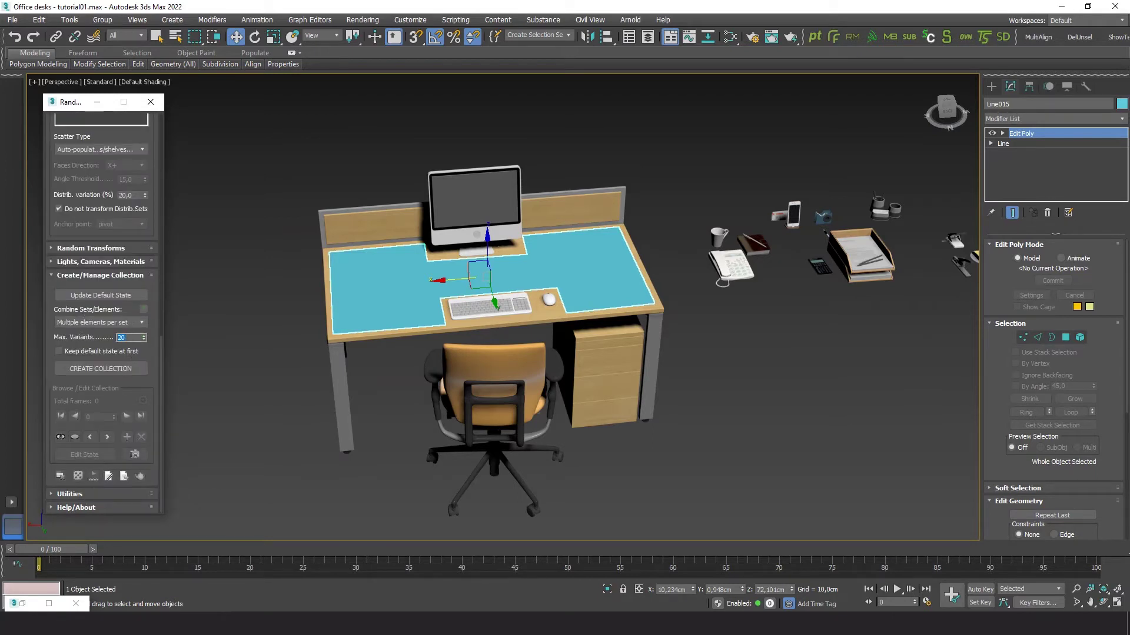
pyautogui.click(94, 369)
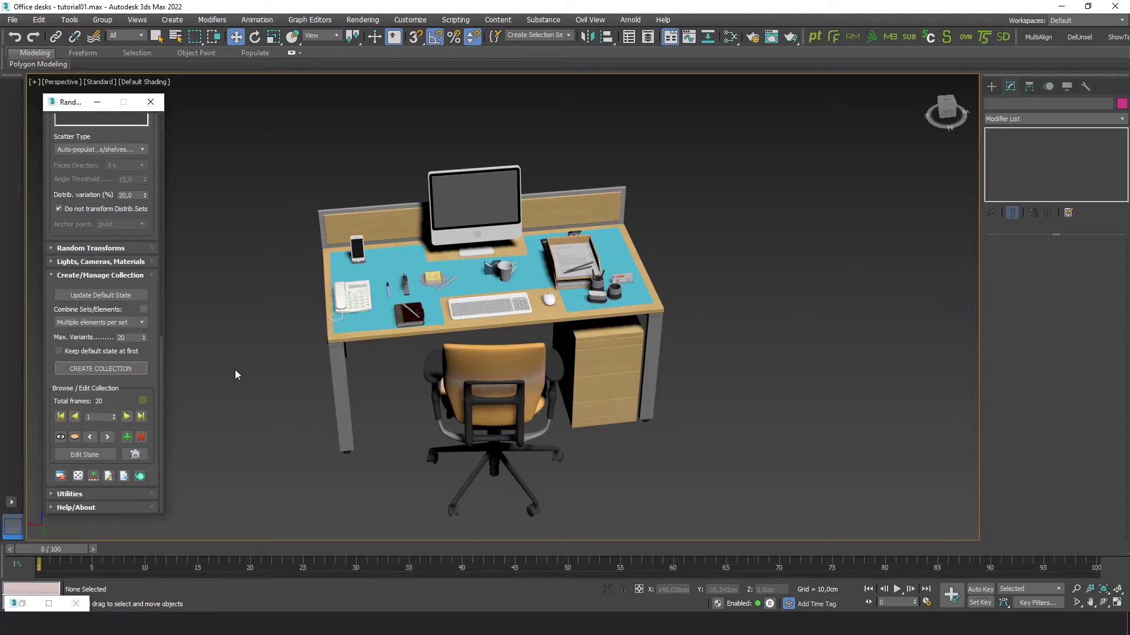
# Browse the collection's variants up to frame 18 and examine how the accessories are arranged on the desk
pyautogui.click(127, 419)
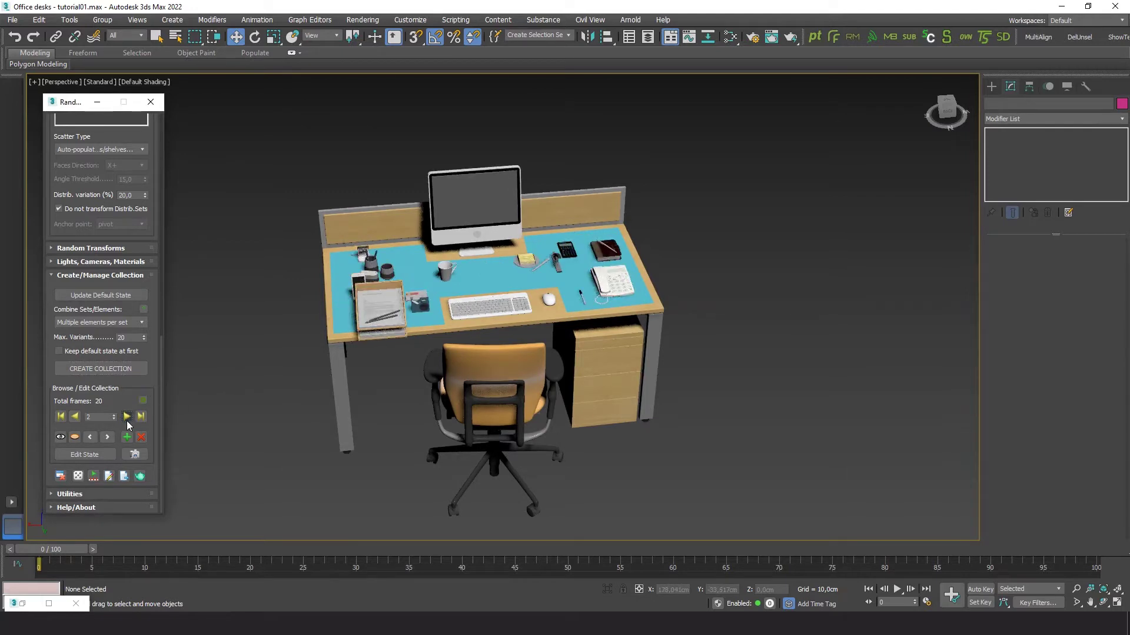
pyautogui.click(127, 419)
pyautogui.moveTo(259, 408); pyautogui.dragTo(273, 383, button='middle')
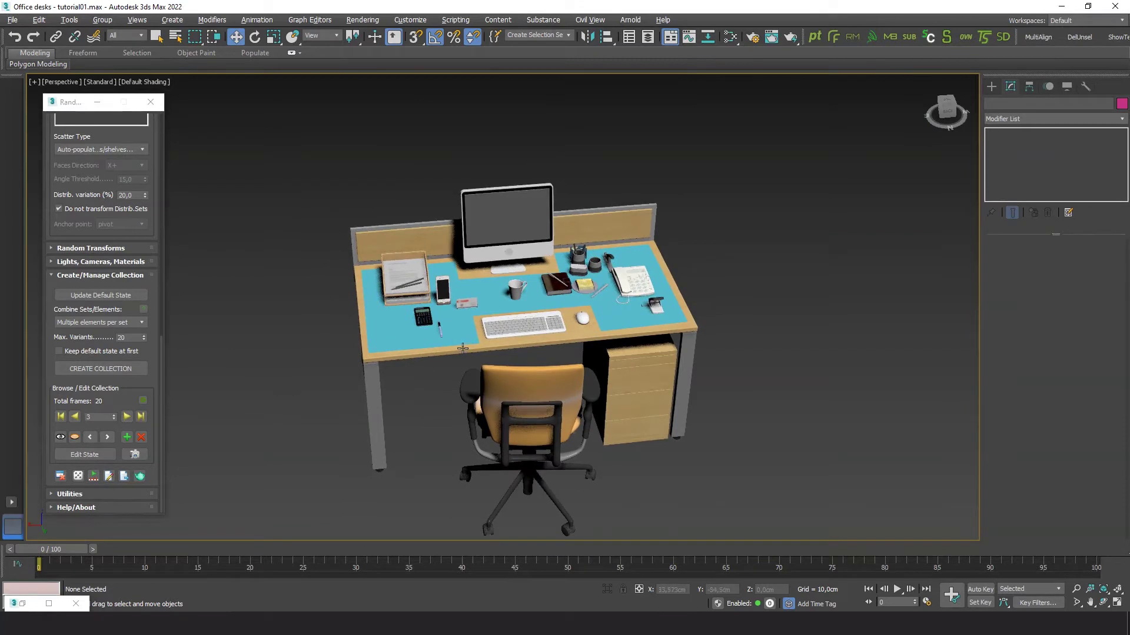
pyautogui.scroll(1, 463, 348)
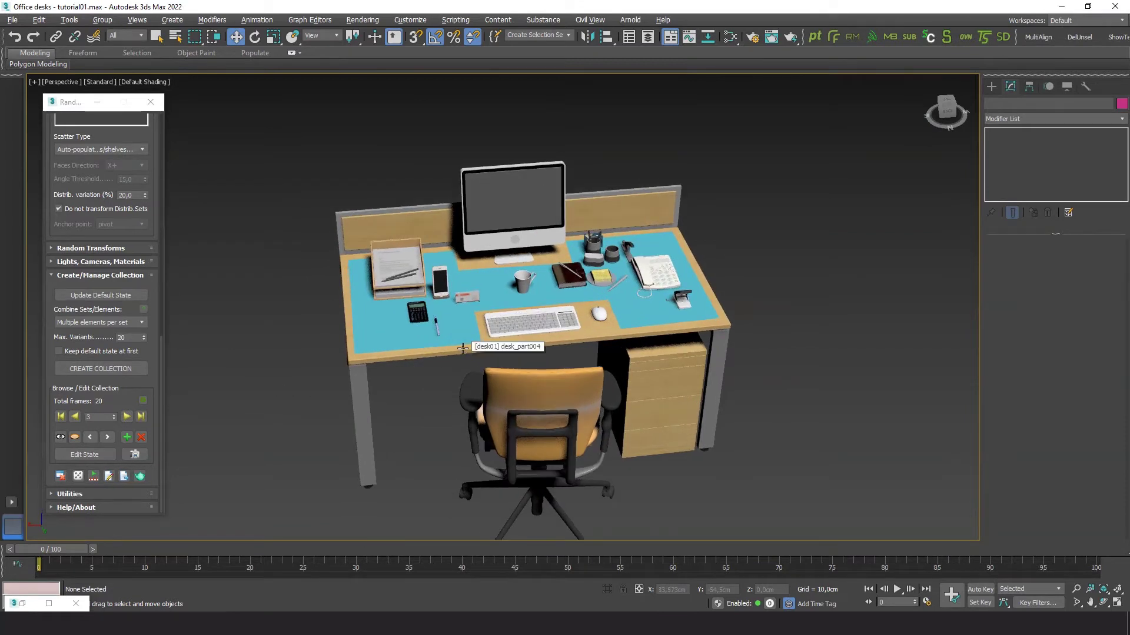
pyautogui.click(127, 417)
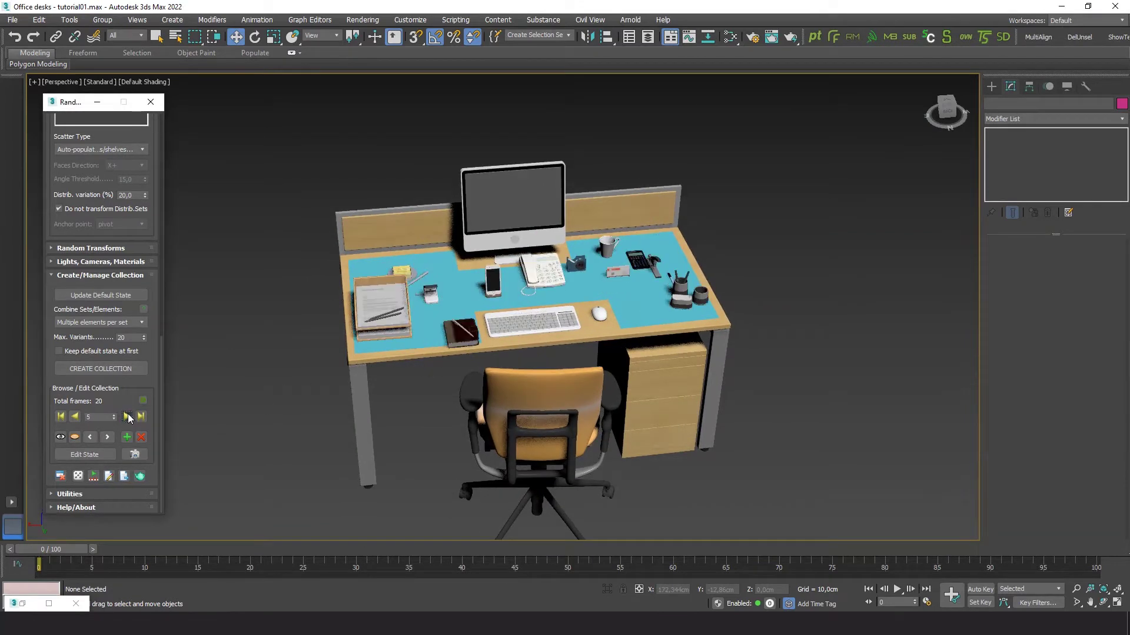
pyautogui.click(127, 416)
pyautogui.click(127, 416)
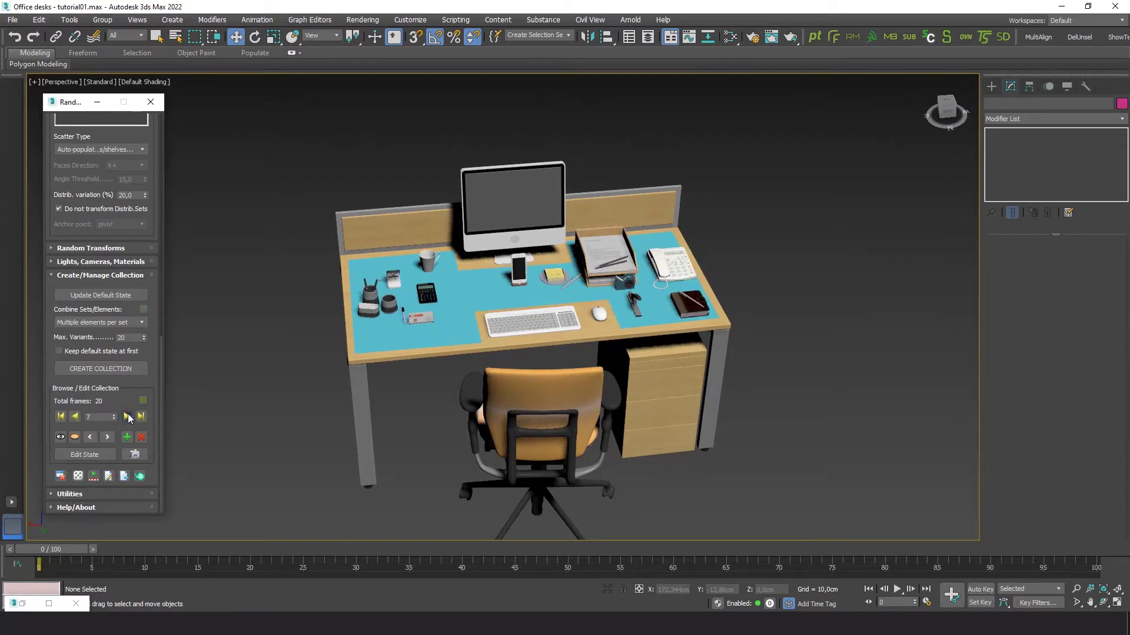
pyautogui.click(127, 417)
pyautogui.click(127, 416)
pyautogui.click(127, 416)
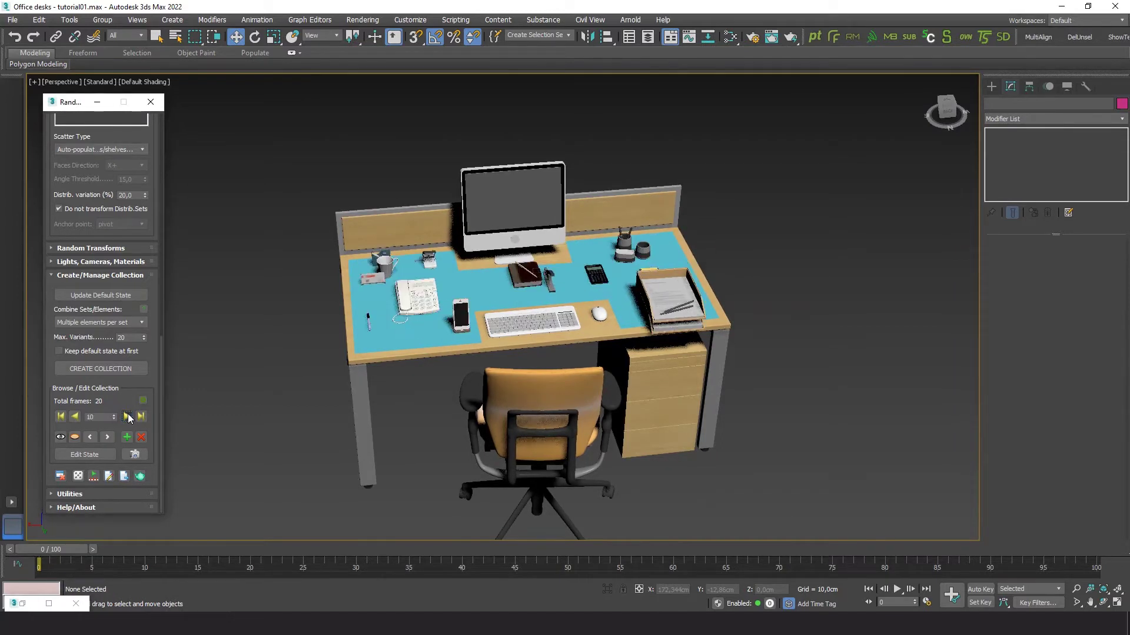
pyautogui.click(127, 417)
pyautogui.click(127, 417)
pyautogui.click(127, 416)
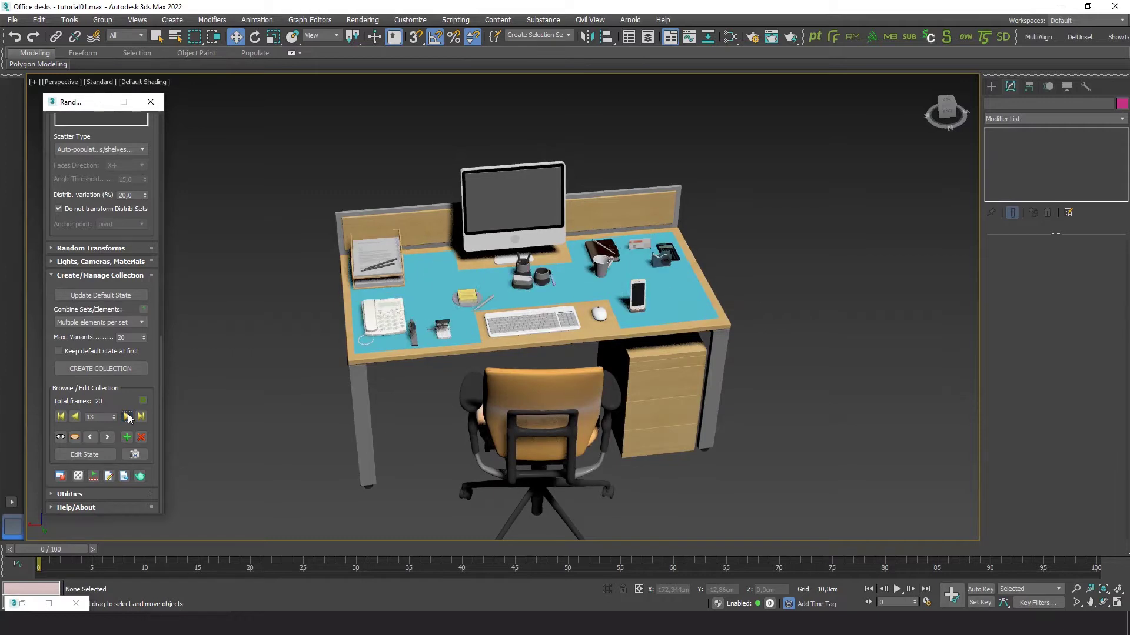
pyautogui.click(127, 417)
pyautogui.click(127, 416)
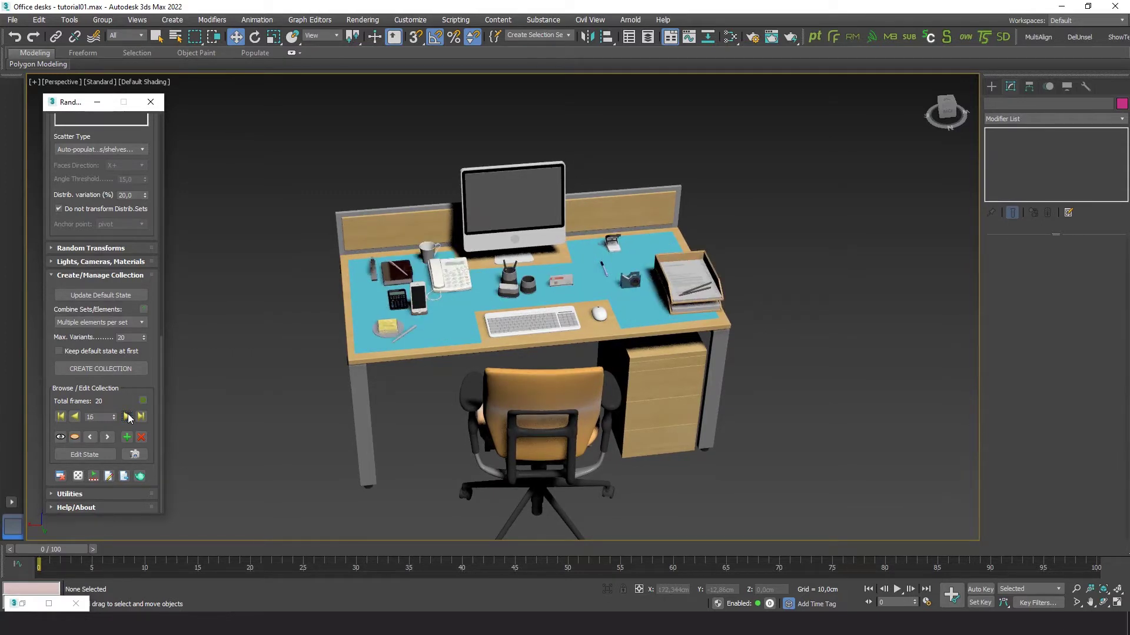
pyautogui.click(127, 416)
pyautogui.click(127, 417)
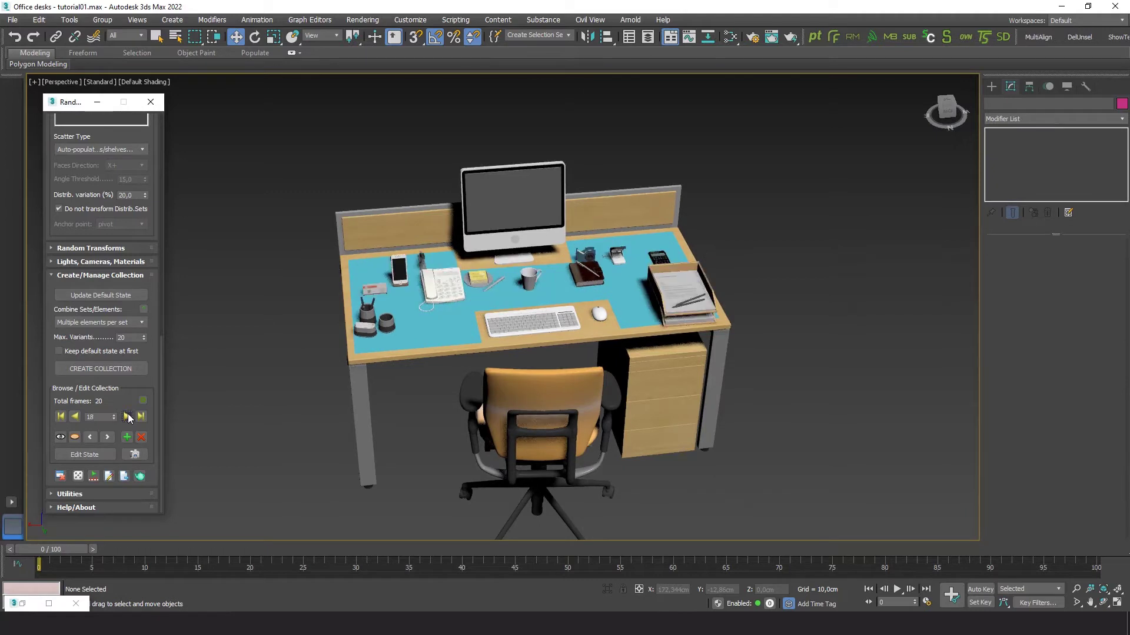
# Switch to Multiple Sets and rename the distribution set containing the blue desktop surface as surface
pyautogui.click(431, 333)
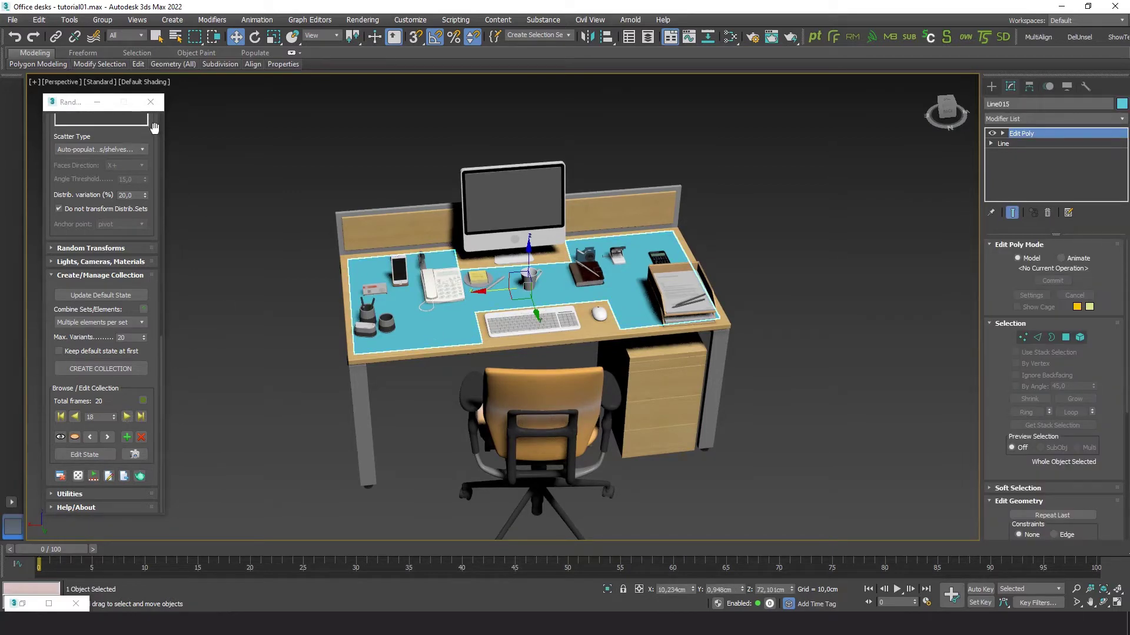
pyautogui.moveTo(154, 127); pyautogui.dragTo(153, 595)
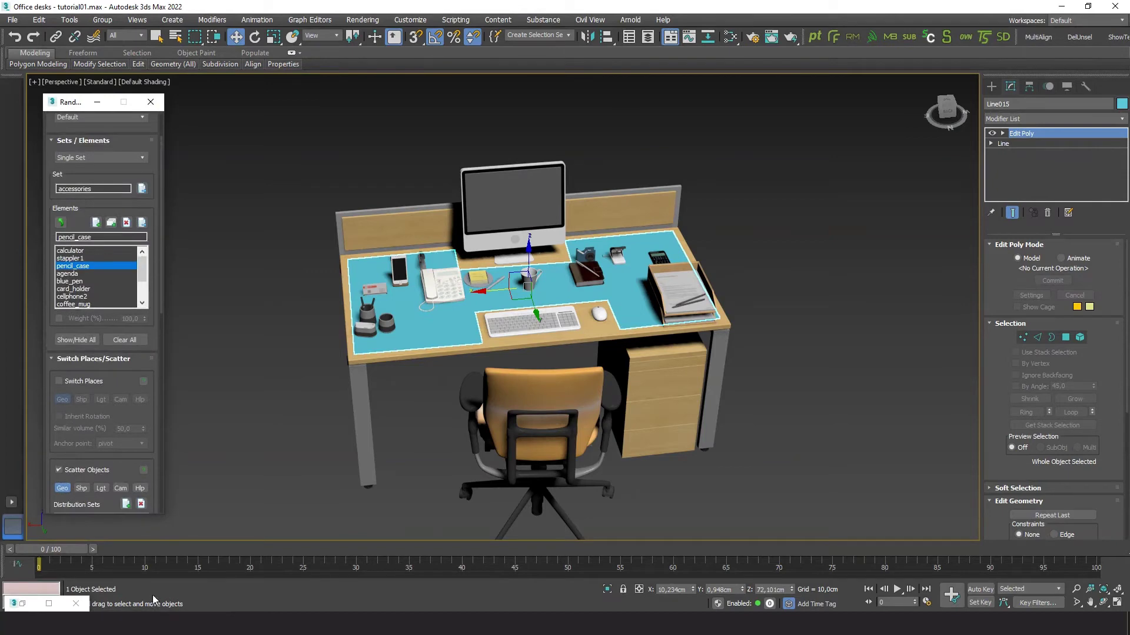
pyautogui.scroll(2, 158, 295)
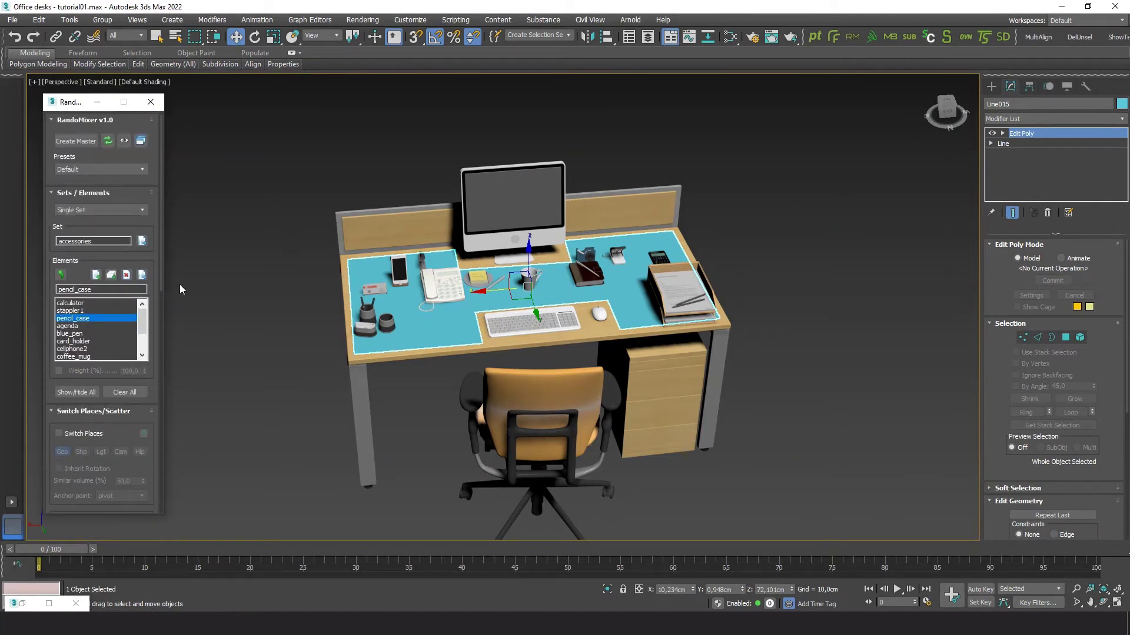
pyautogui.click(140, 209)
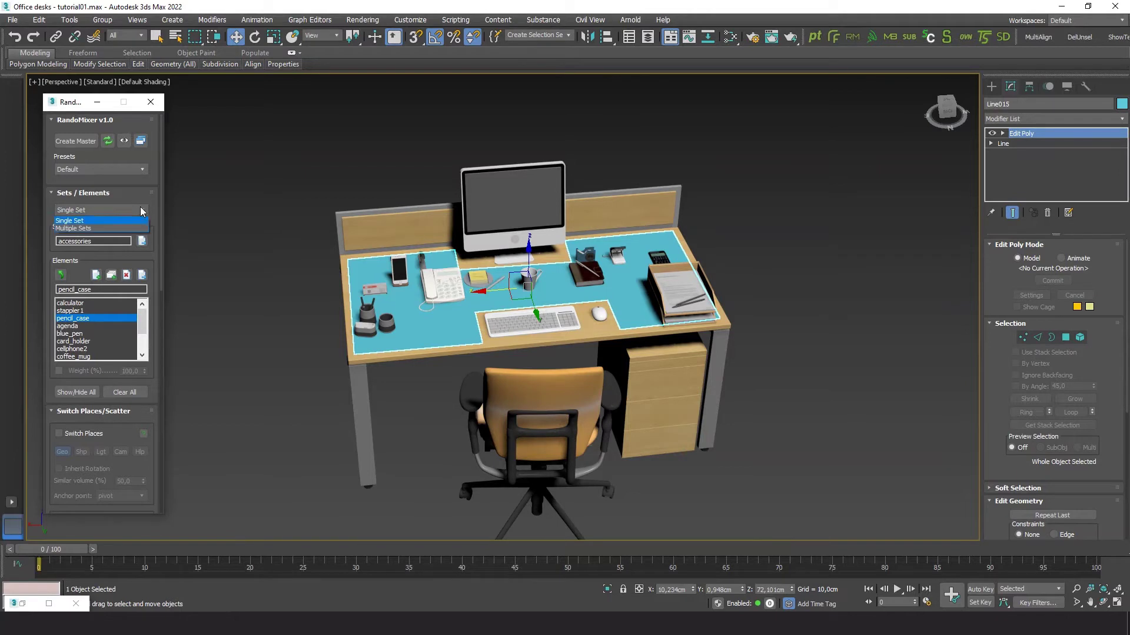
pyautogui.click(83, 229)
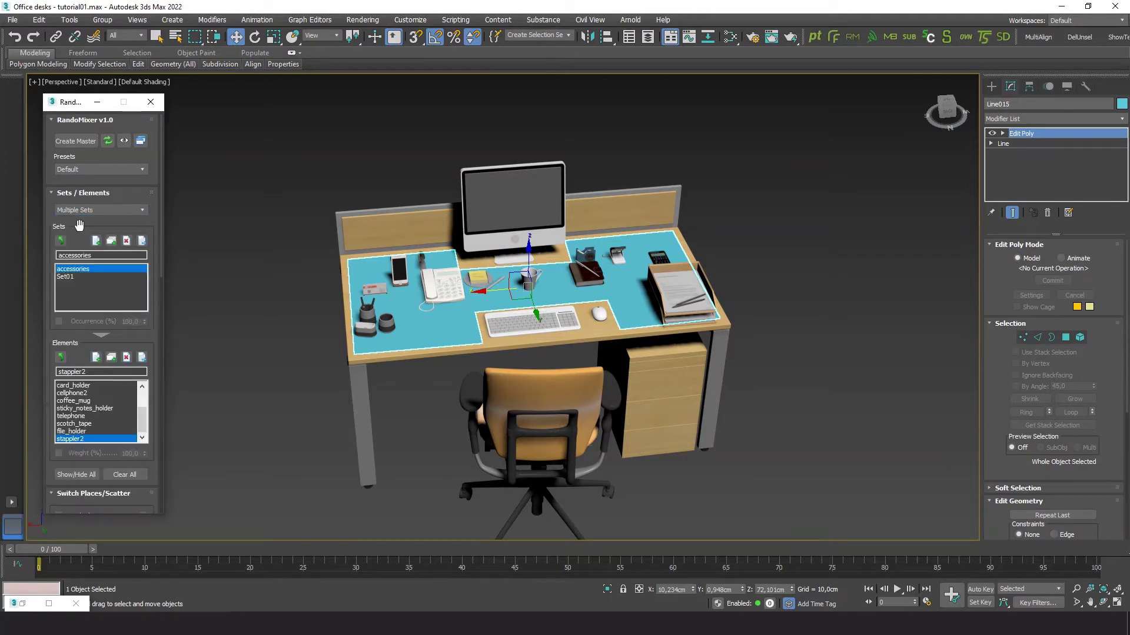
pyautogui.click(68, 277)
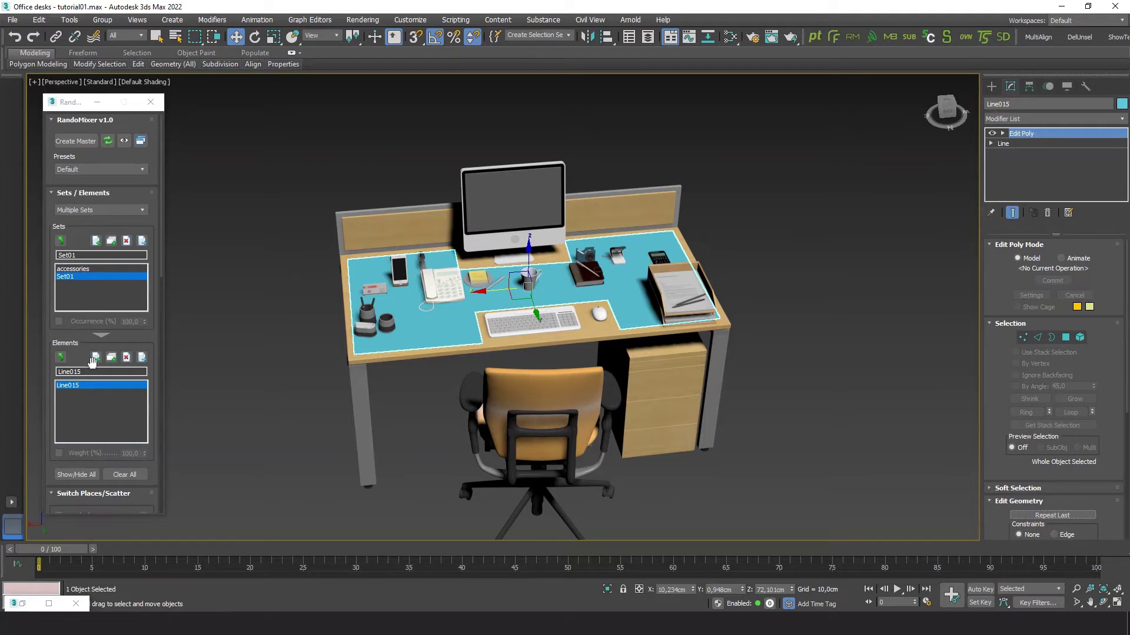
pyautogui.moveTo(80, 254); pyautogui.dragTo(60, 254)
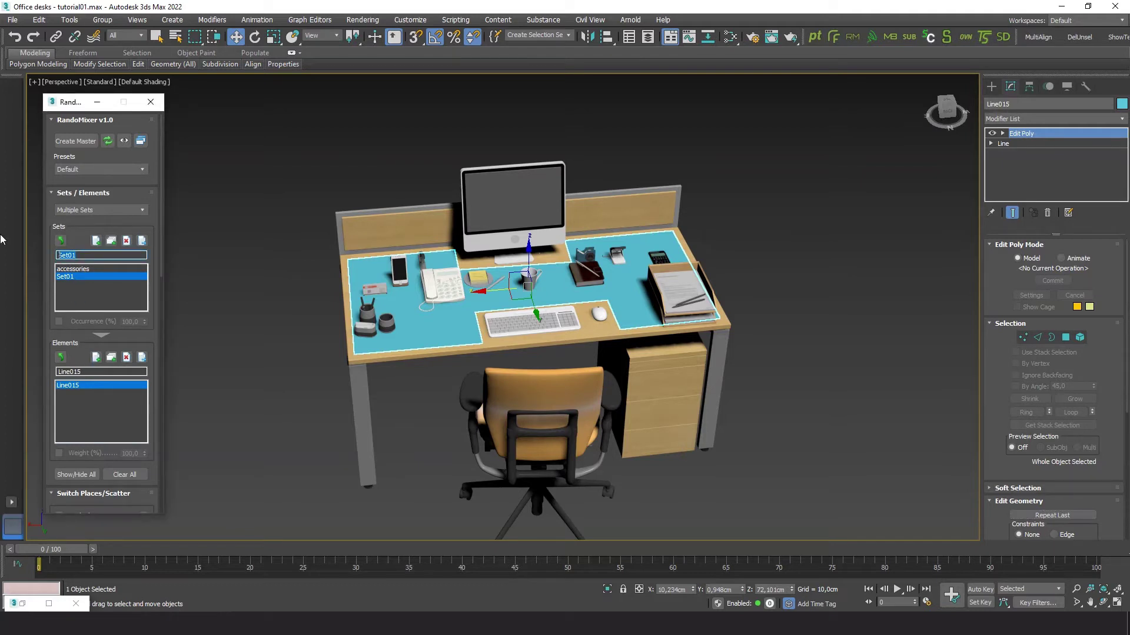
pyautogui.write('surface')
# Enable the Invisible property for the element of the surface set and close its element properties
pyautogui.click(142, 358)
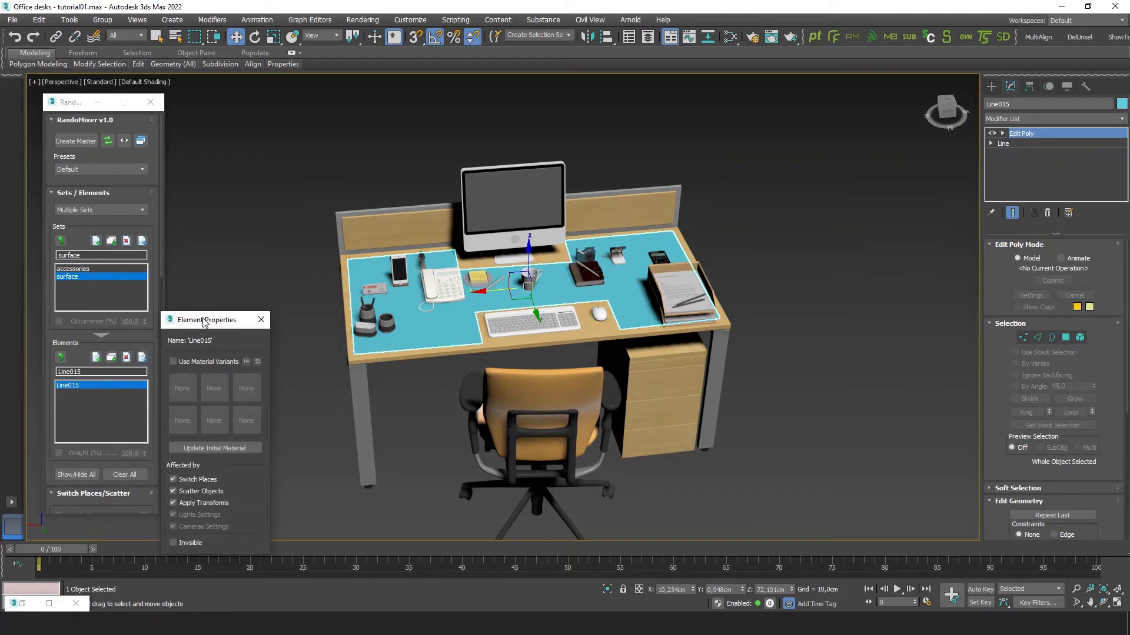
pyautogui.moveTo(205, 322); pyautogui.dragTo(218, 211)
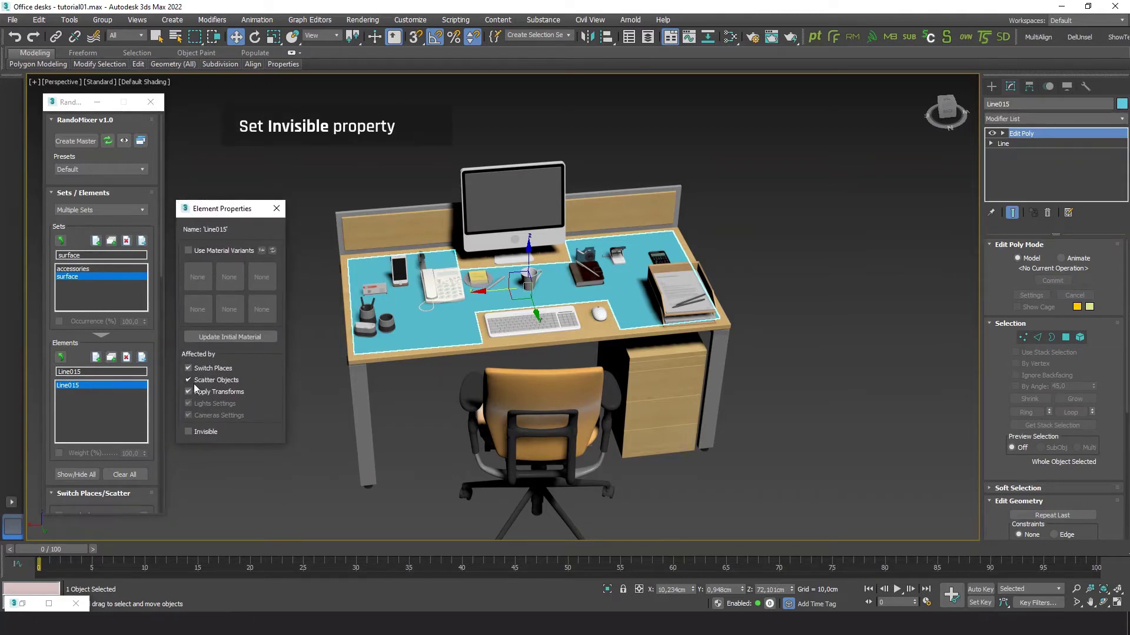
pyautogui.click(189, 432)
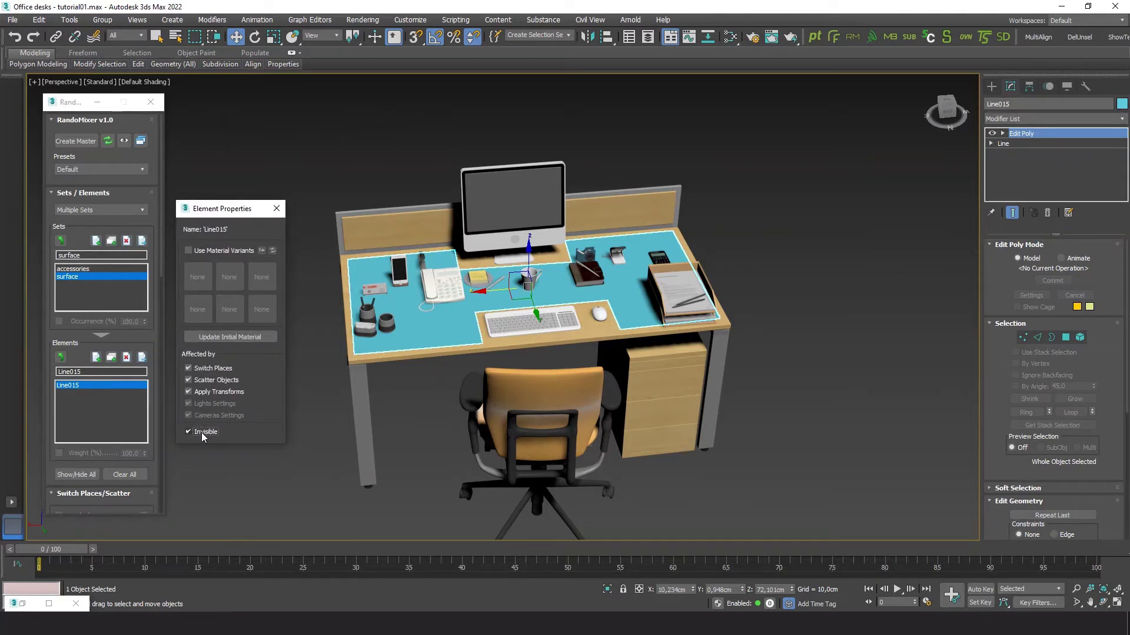
pyautogui.click(276, 208)
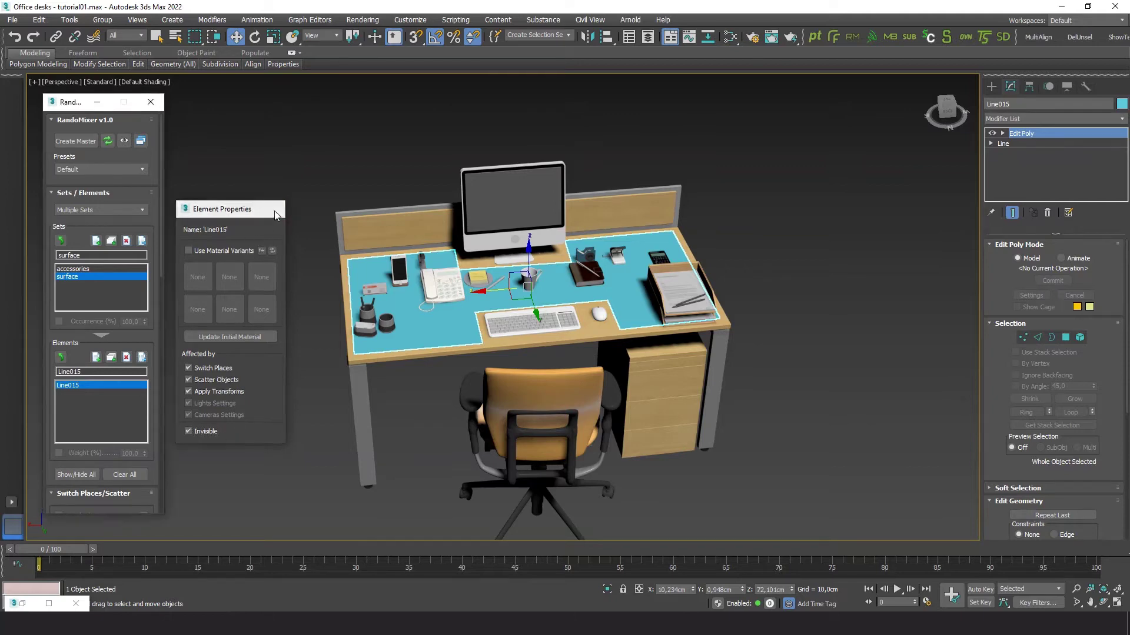
# Regenerate the collection with the invisible surface, agreeing to delete the current collection
pyautogui.scroll(-5, 151, 341)
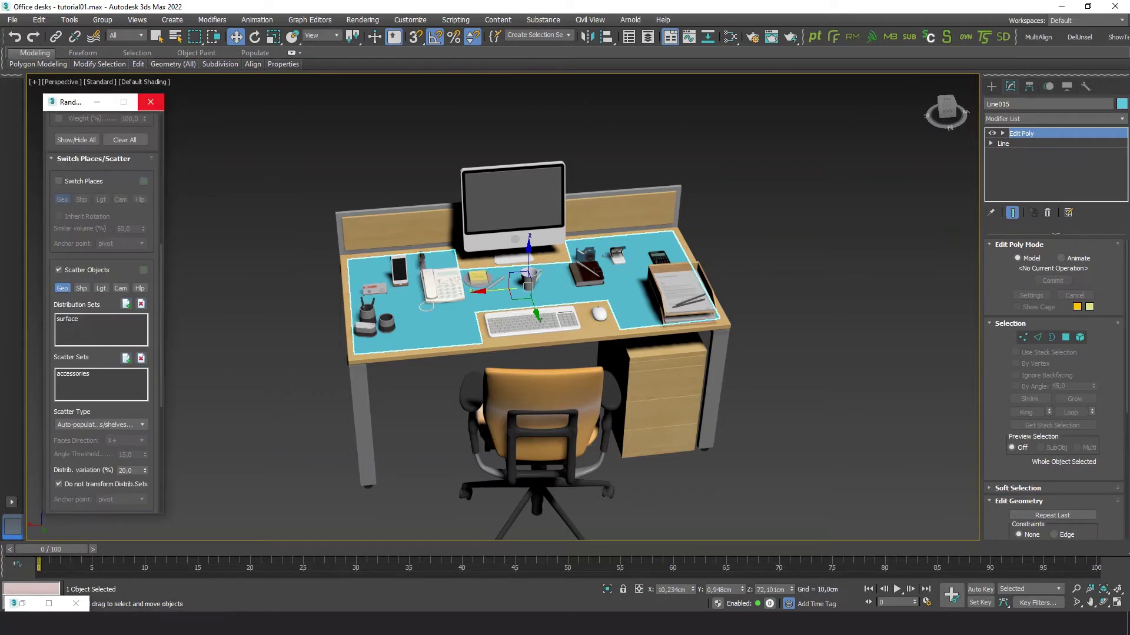
pyautogui.scroll(-5, 151, 406)
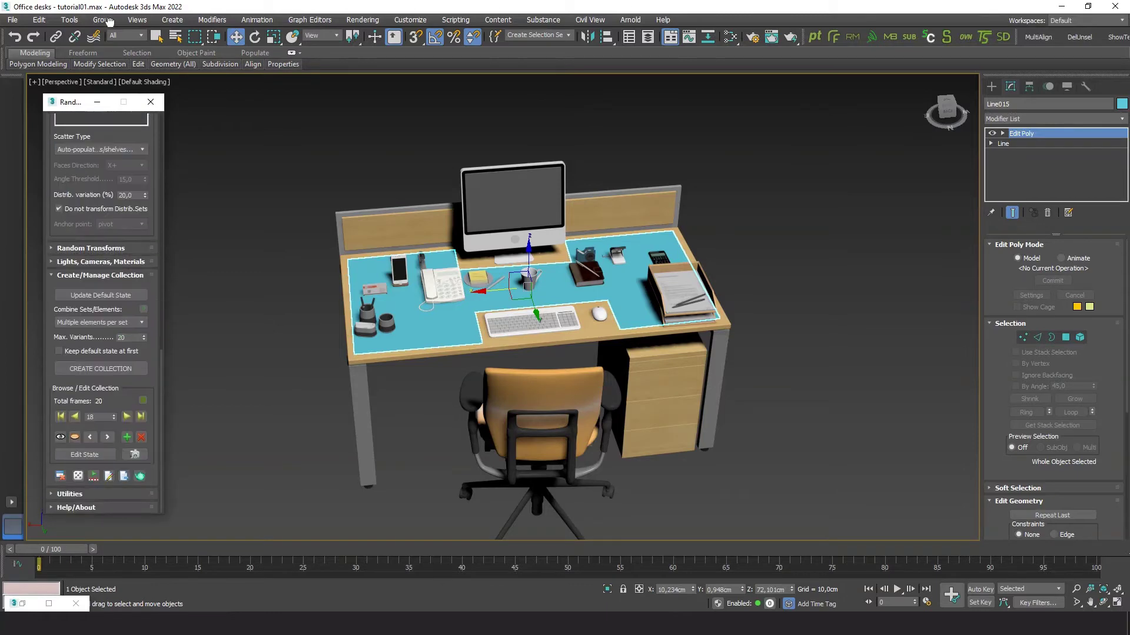
pyautogui.click(103, 367)
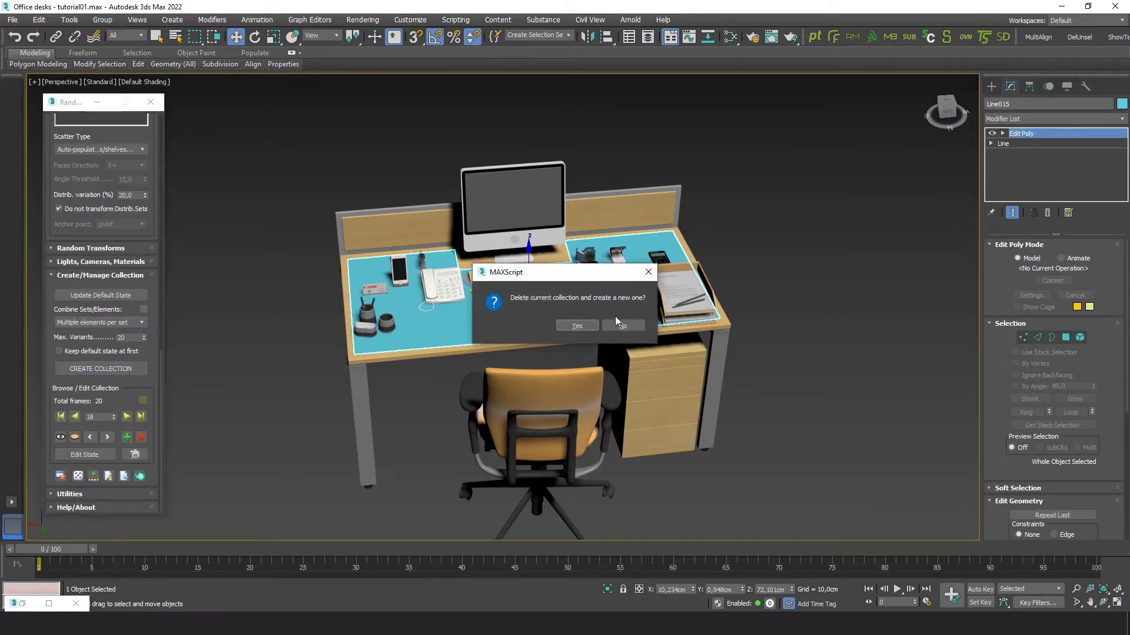
pyautogui.click(574, 324)
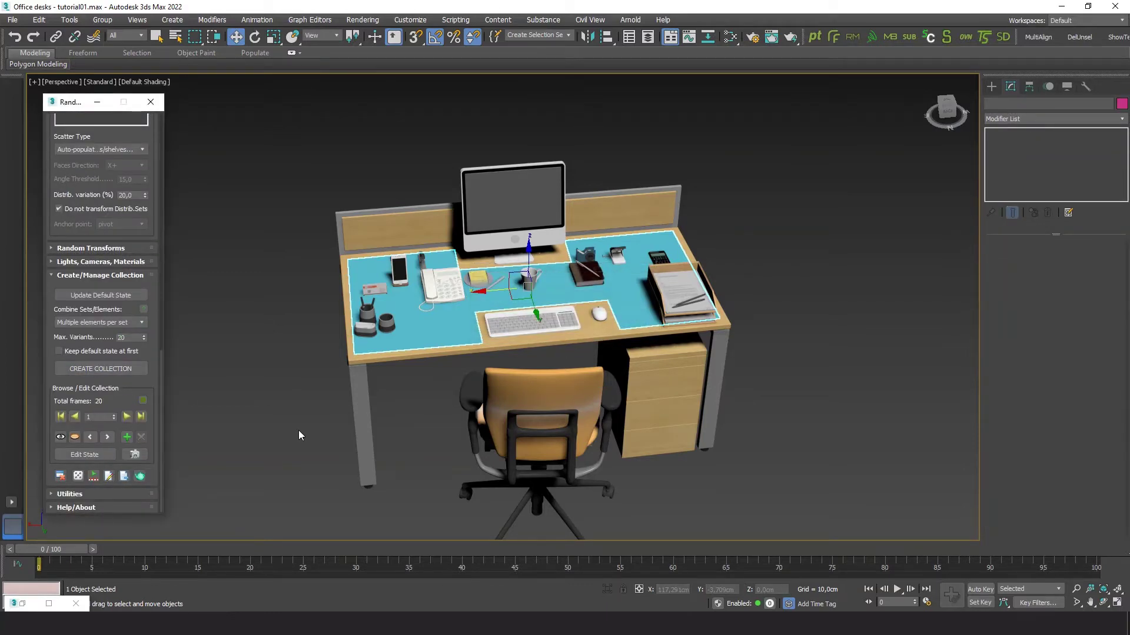
pyautogui.press('Return')
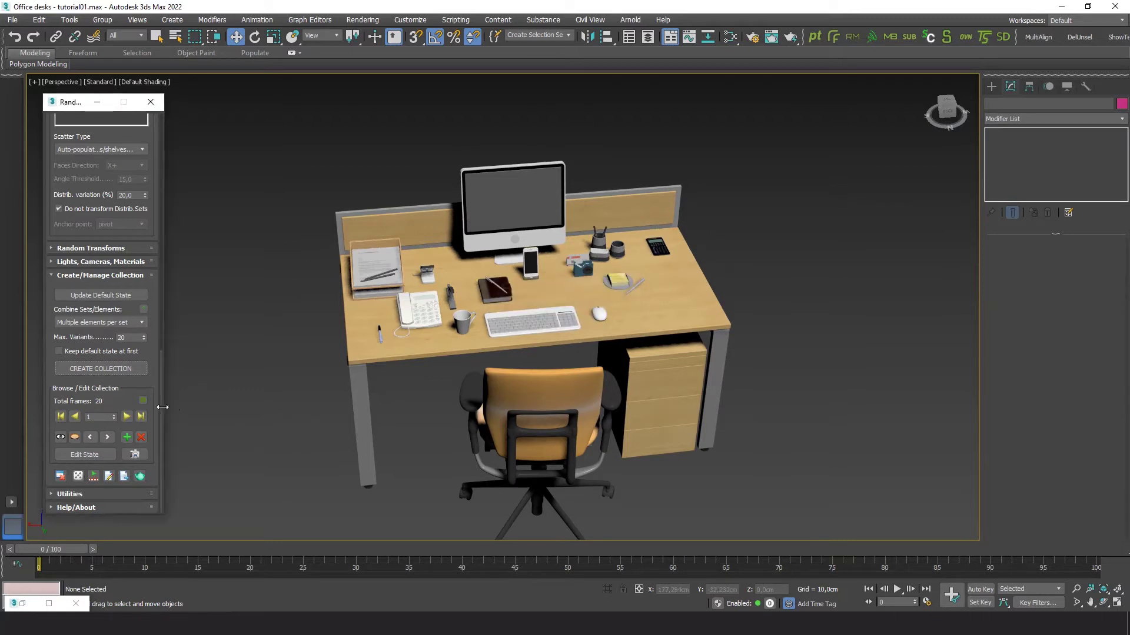
# Browse the regenerated variants up to frame 10 and examine the accessories' arrangement without the blue surface
pyautogui.click(126, 417)
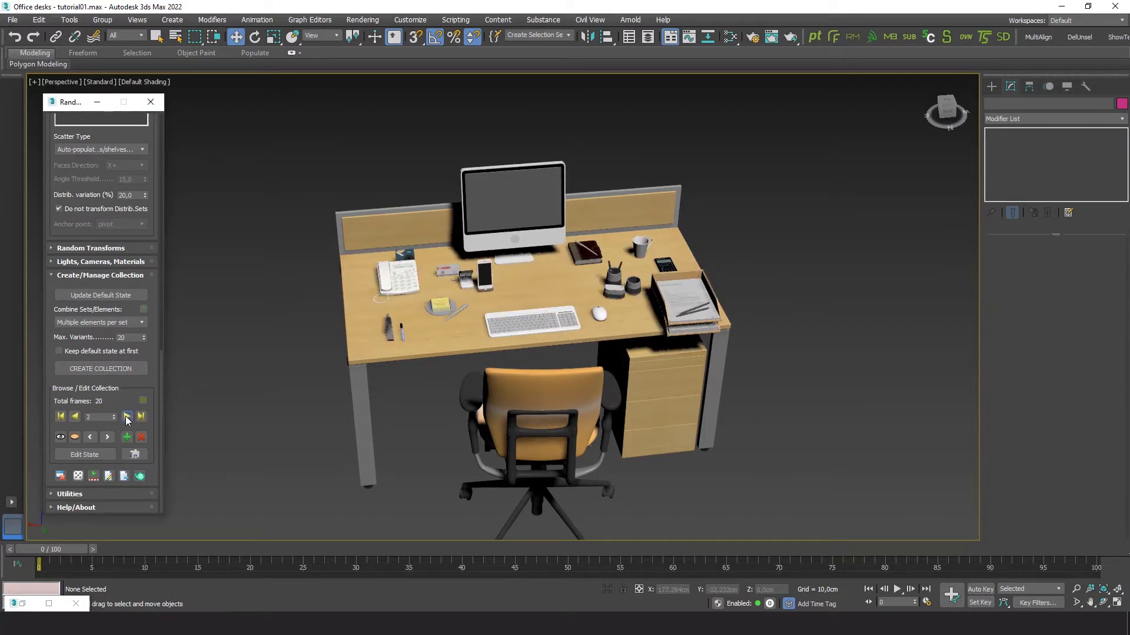
pyautogui.click(126, 418)
pyautogui.click(126, 417)
pyautogui.click(126, 418)
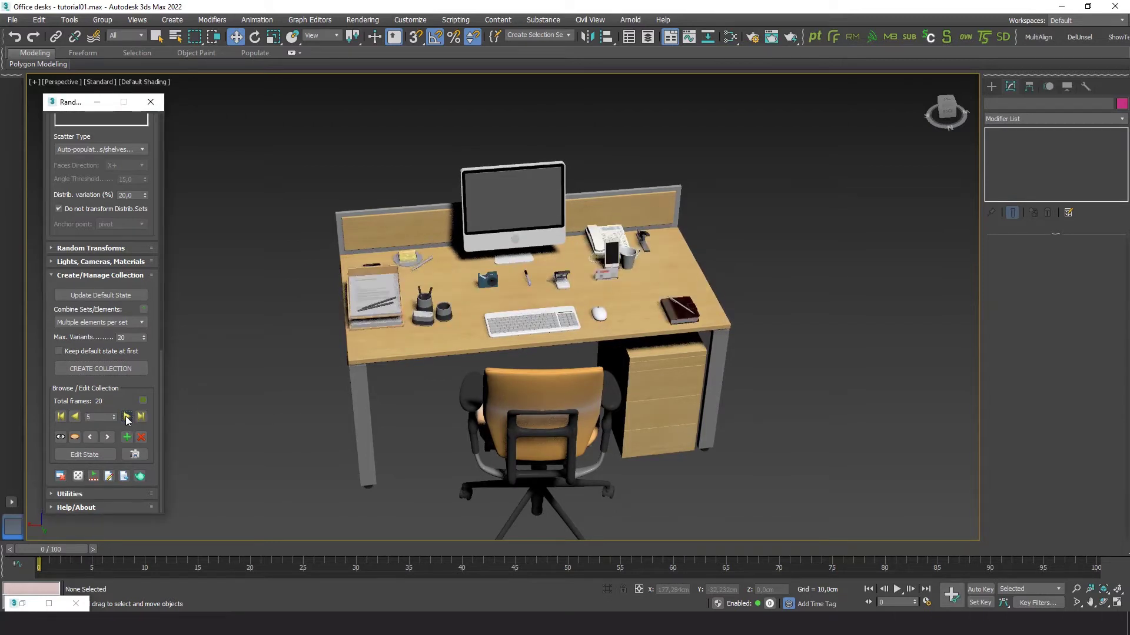
pyautogui.click(127, 417)
pyautogui.click(126, 418)
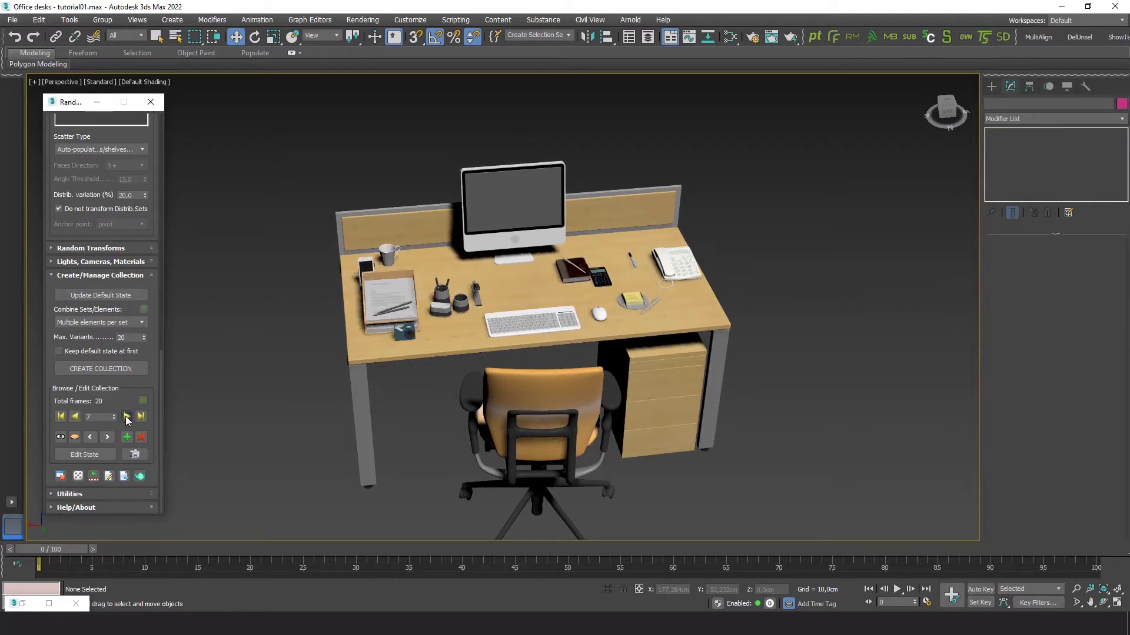
pyautogui.click(127, 417)
pyautogui.click(126, 417)
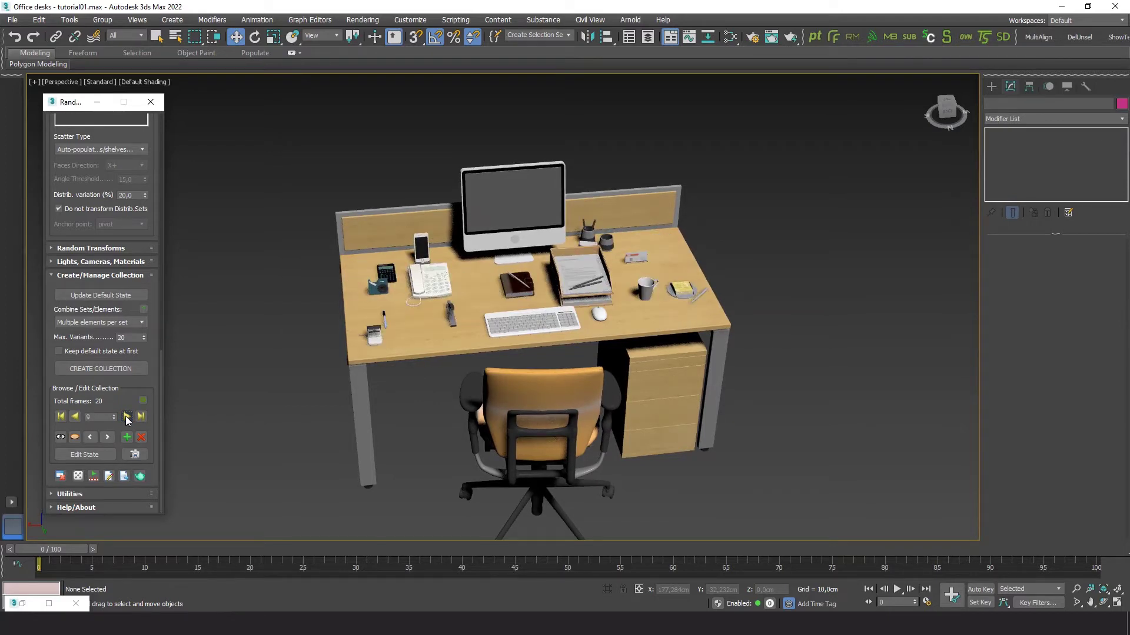
pyautogui.click(127, 417)
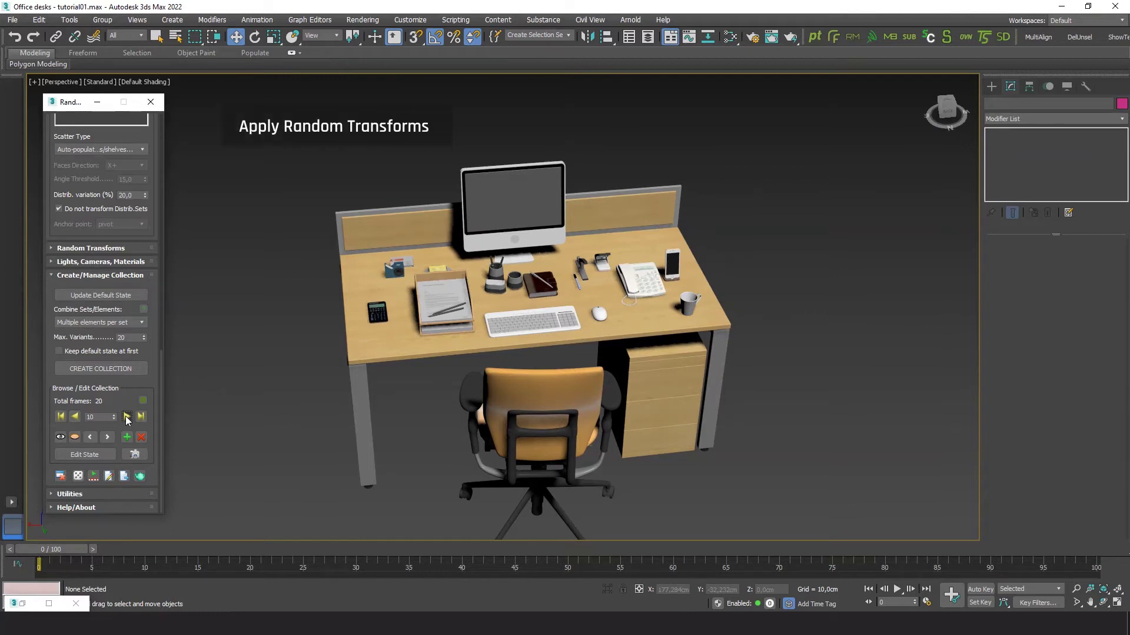
# Enable Apply Transforms for random transforms and set the Z rotation range from -10 to 10
pyautogui.click(112, 250)
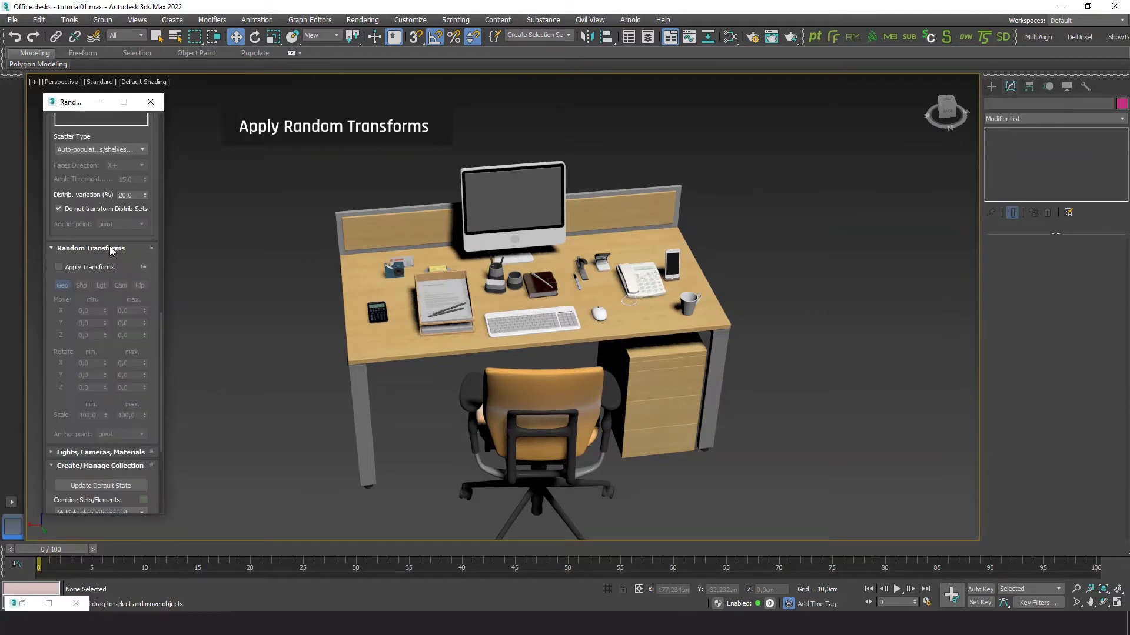
pyautogui.click(92, 270)
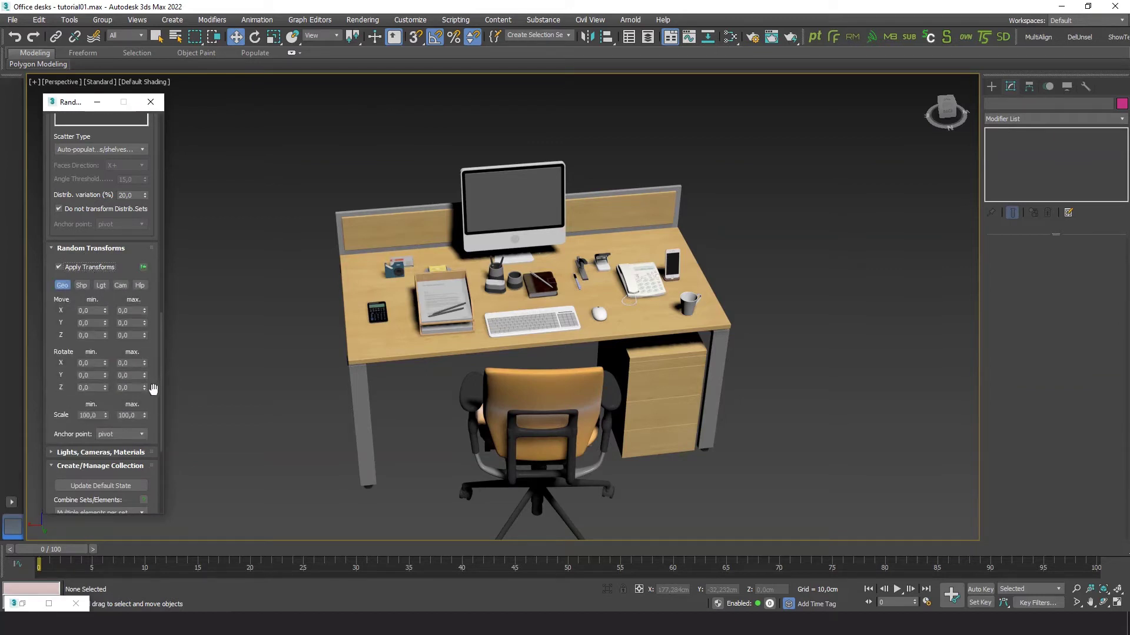
pyautogui.moveTo(154, 396); pyautogui.dragTo(156, 353)
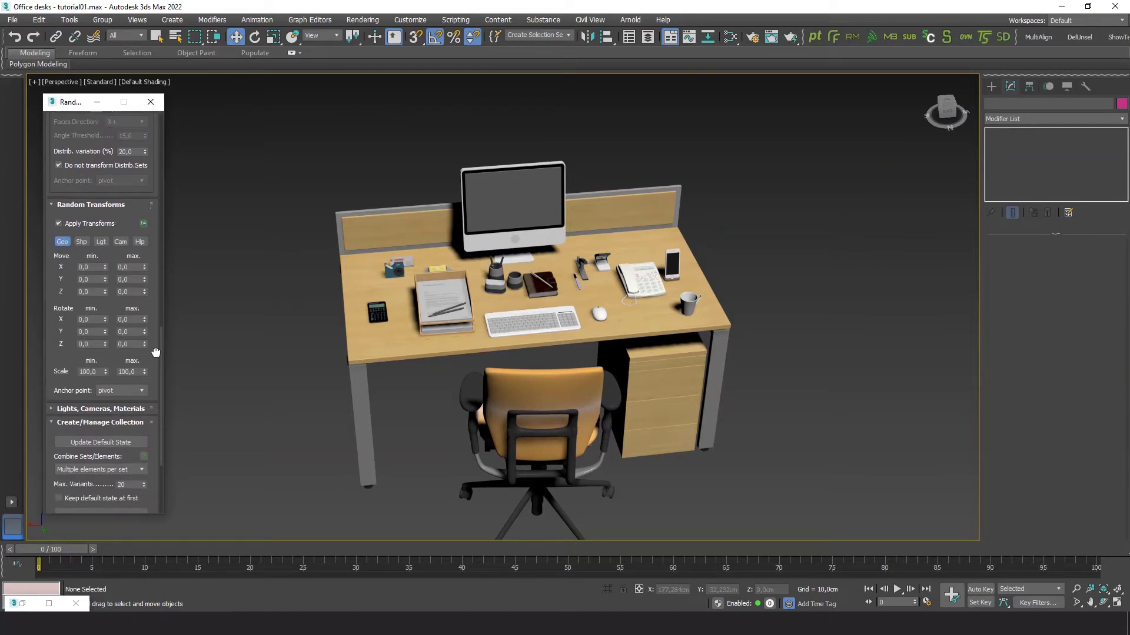
pyautogui.click(90, 346)
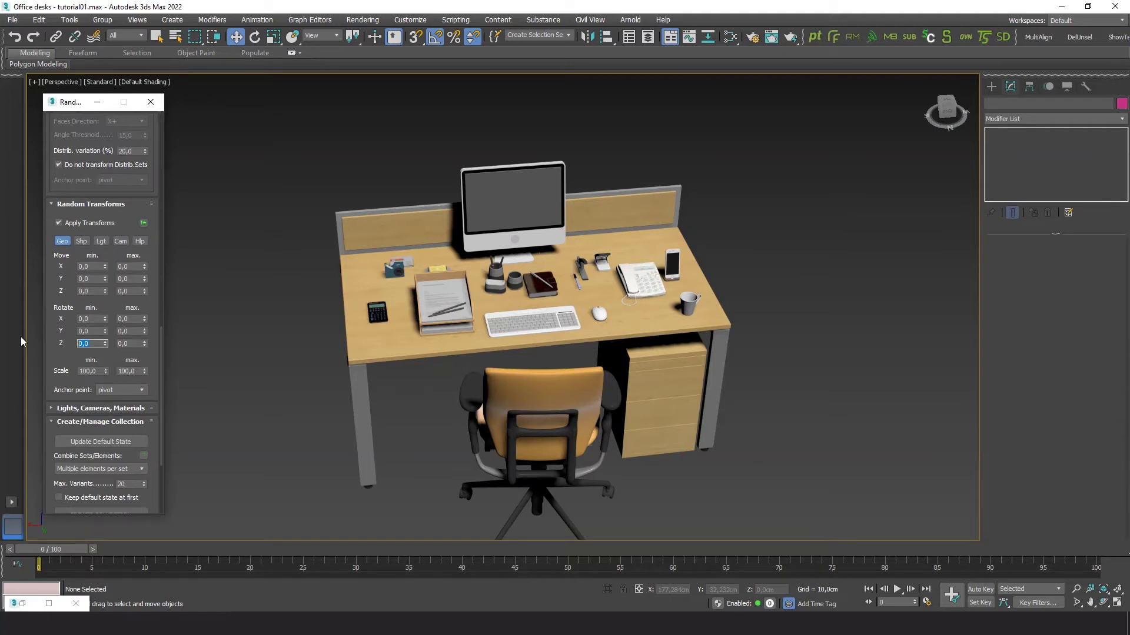
pyautogui.write('-10')
pyautogui.press('Tab')
# Set the random transforms' anchor point to base and create a new collection in place of the current one
pyautogui.scroll(-3, 66, 360)
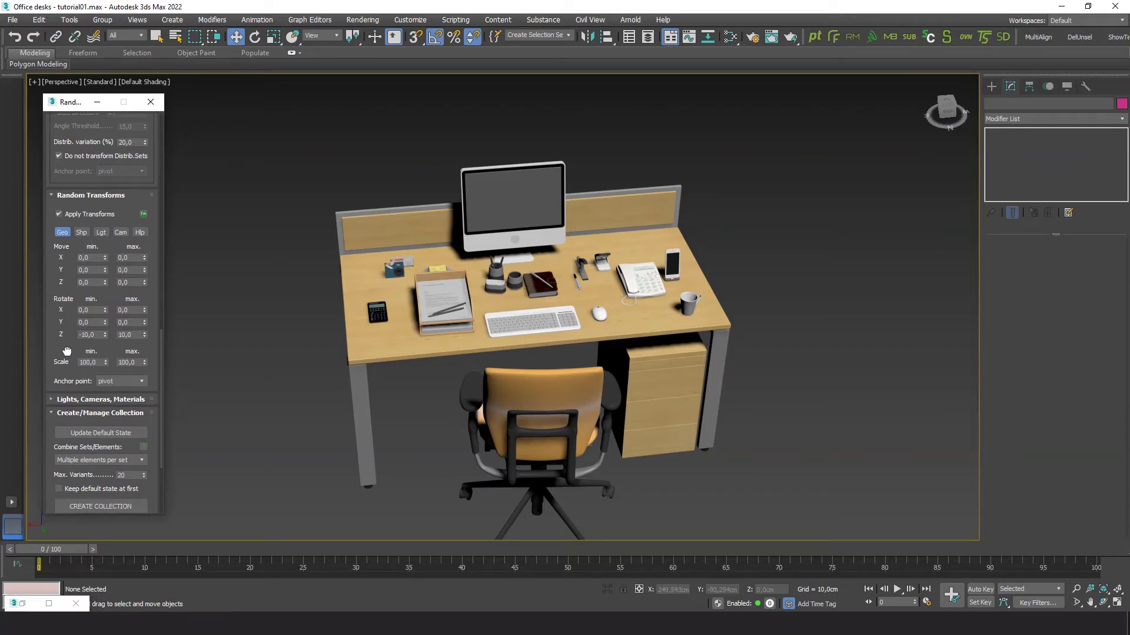
pyautogui.click(140, 296)
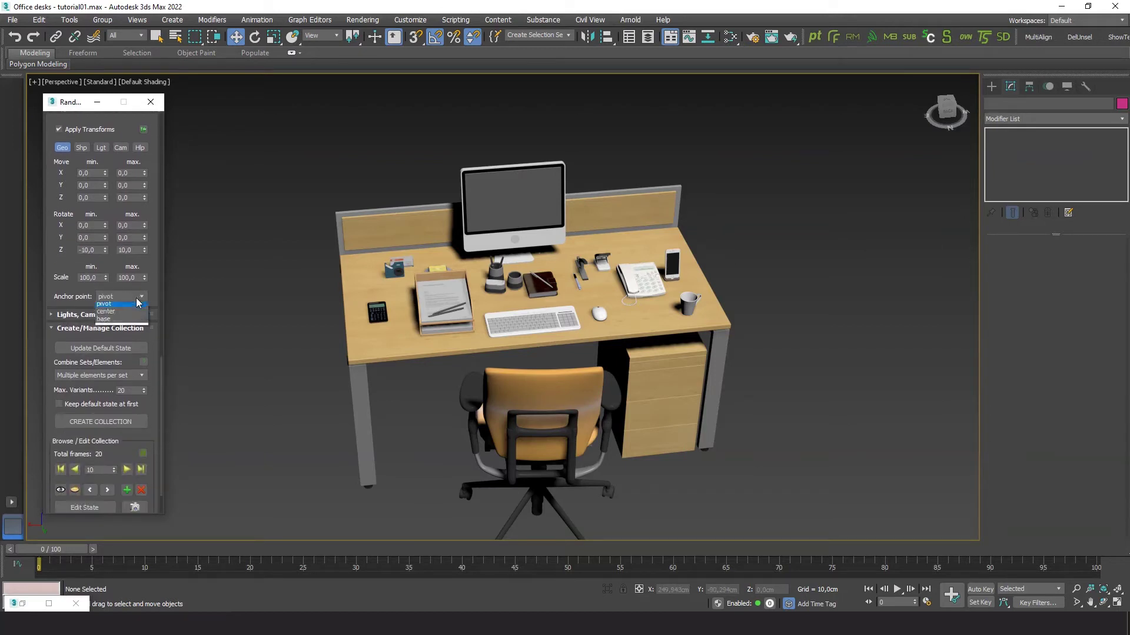
pyautogui.click(107, 319)
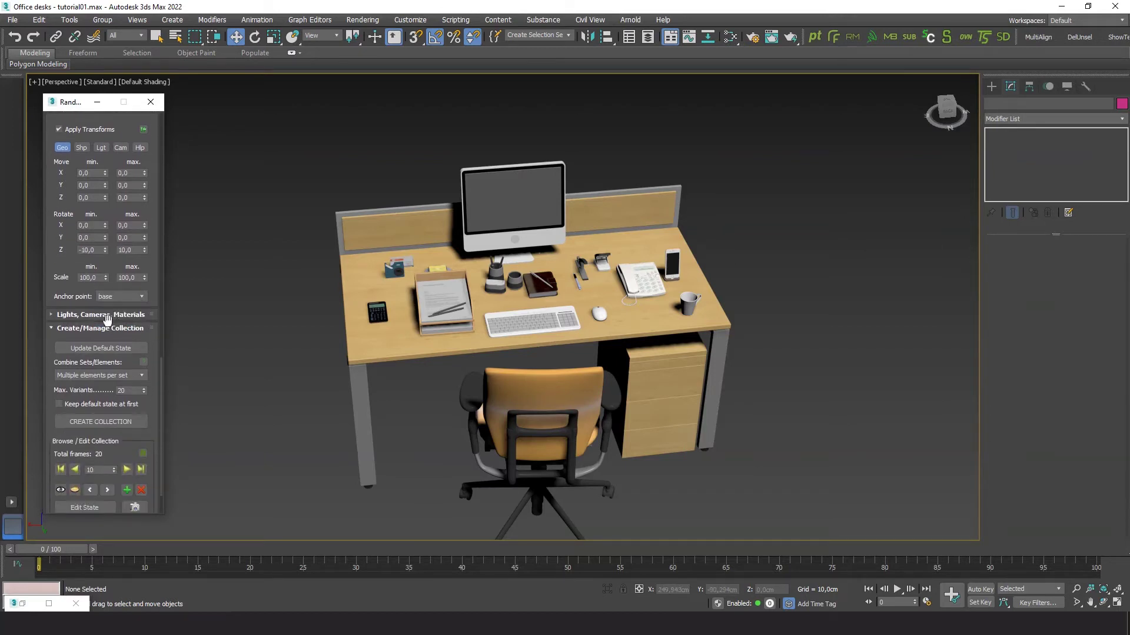
pyautogui.click(119, 422)
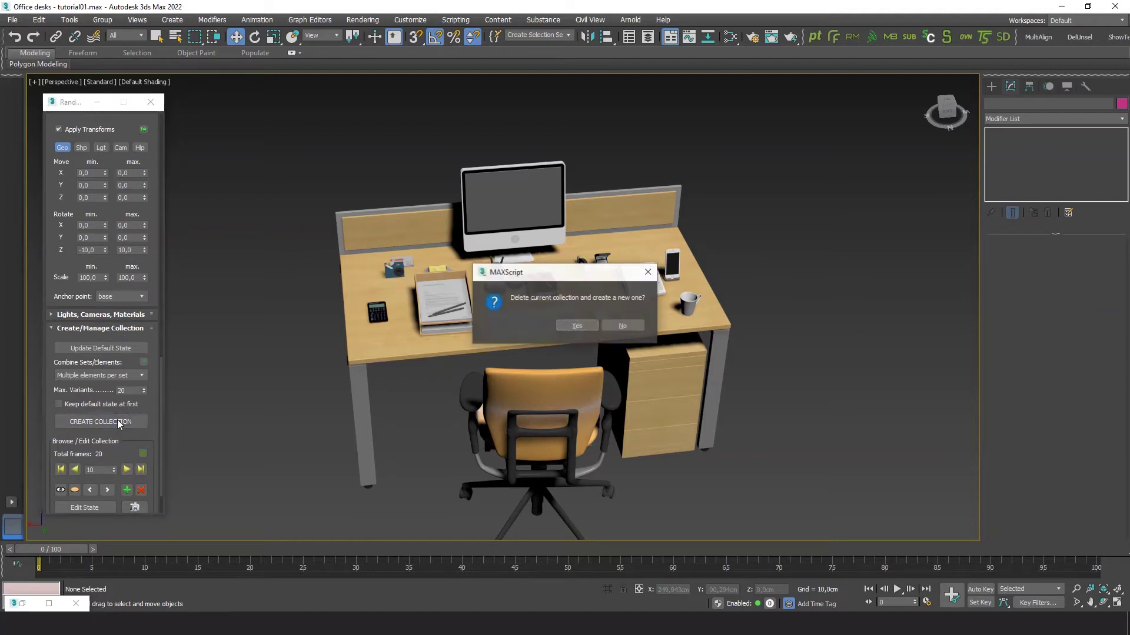
pyautogui.click(577, 326)
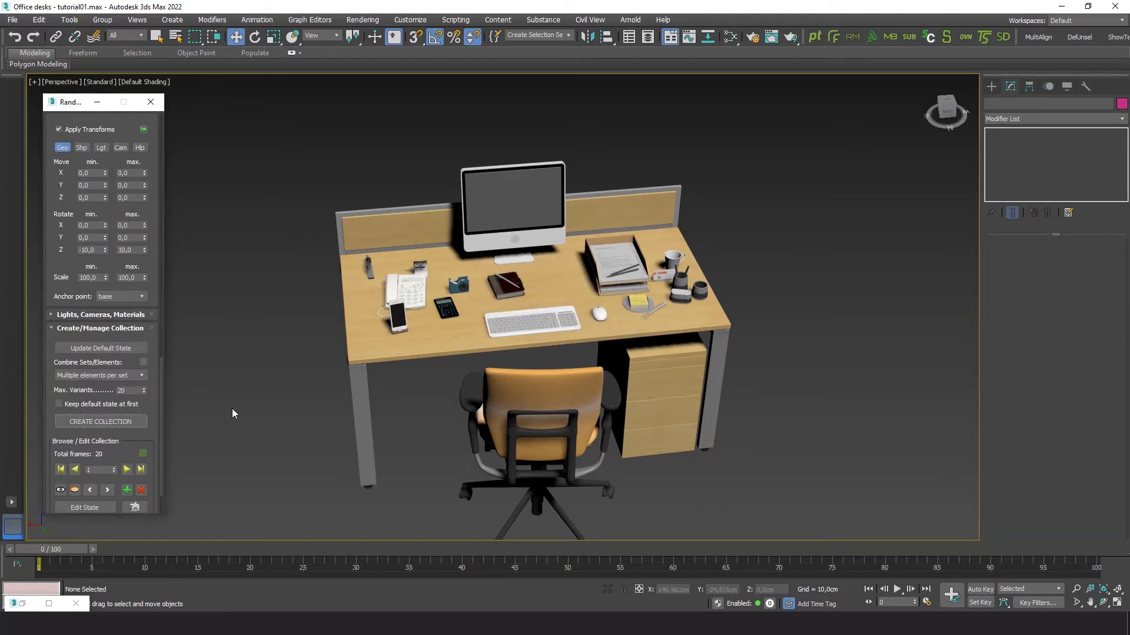
# Browse through all 20 variants back to frame 1 and examine the accessories' random rotation and placement
pyautogui.click(126, 469)
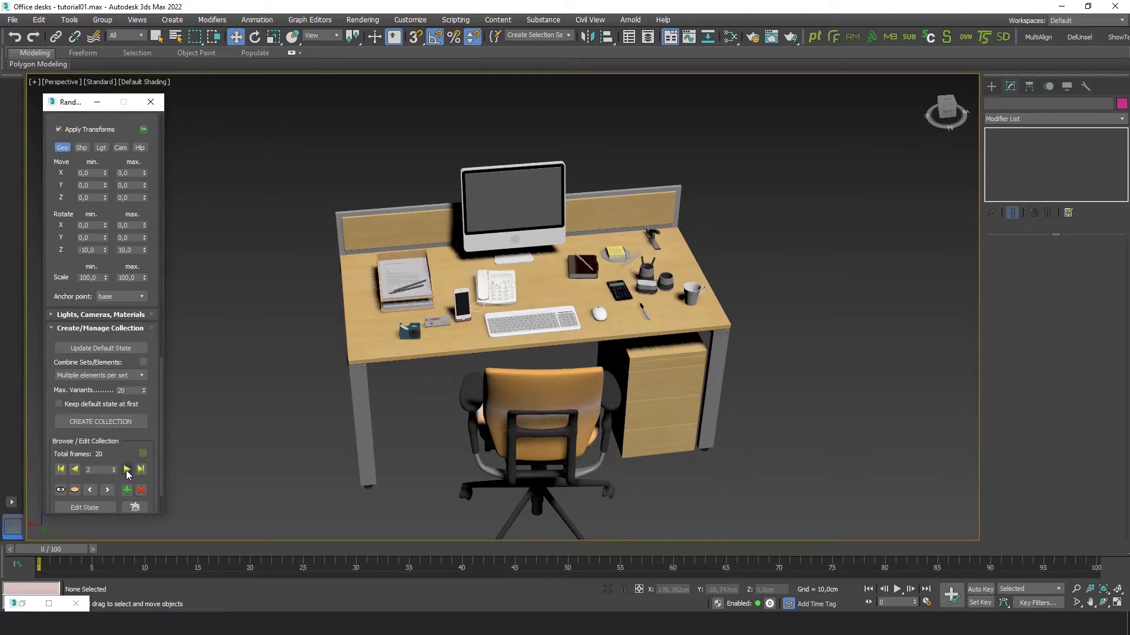
pyautogui.click(126, 469)
pyautogui.click(126, 469)
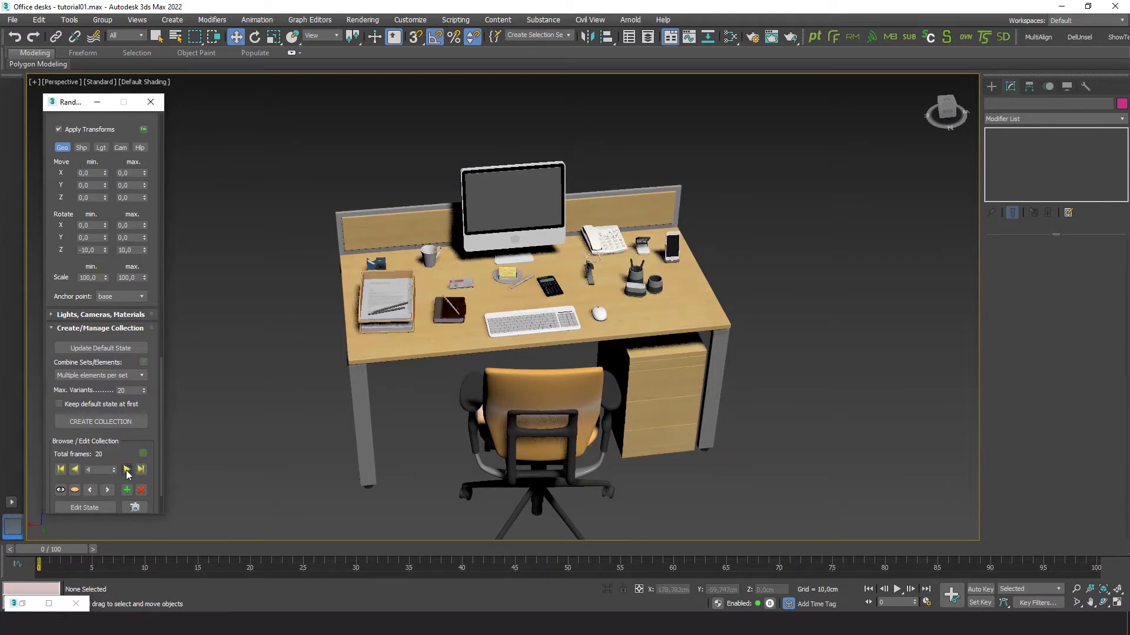
pyautogui.click(126, 470)
pyautogui.click(127, 469)
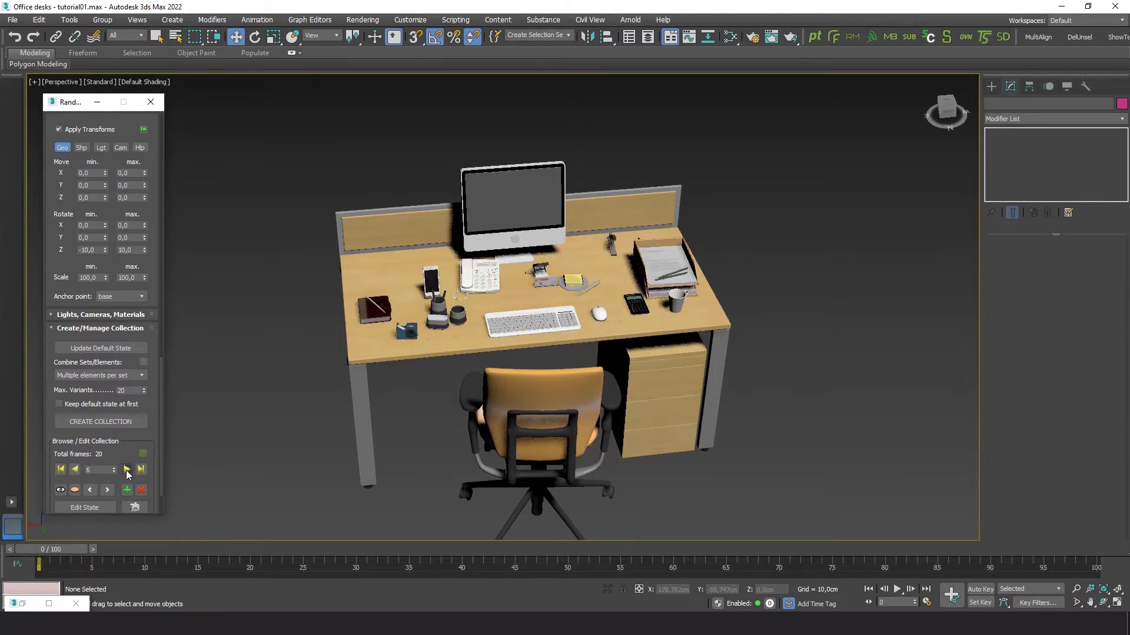
pyautogui.click(127, 470)
pyautogui.click(127, 470)
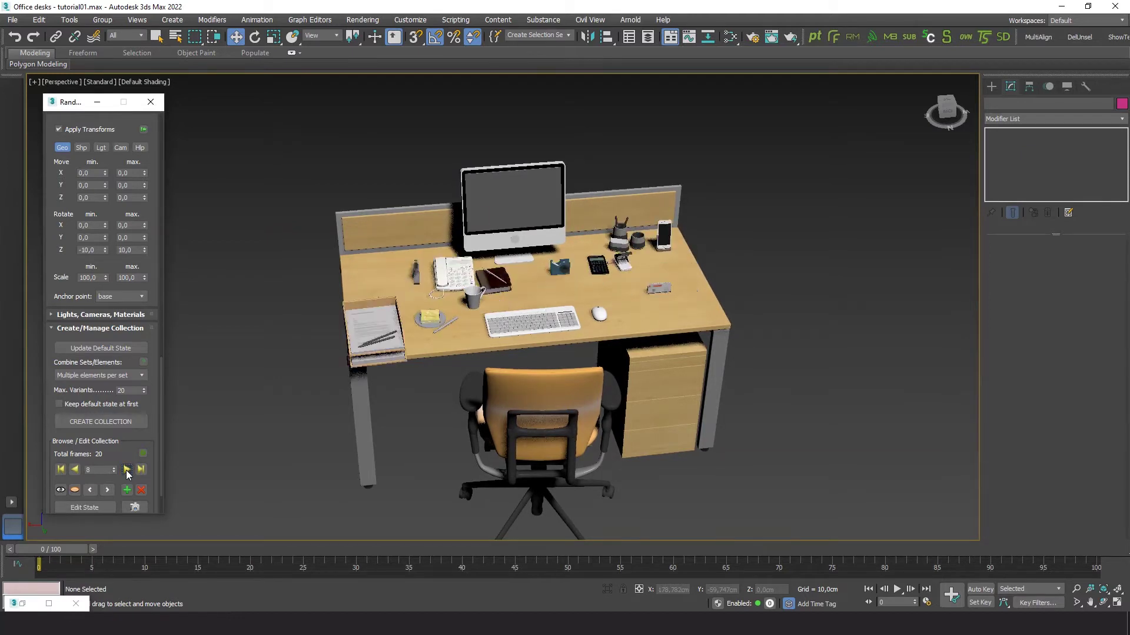
pyautogui.click(126, 469)
pyautogui.click(127, 470)
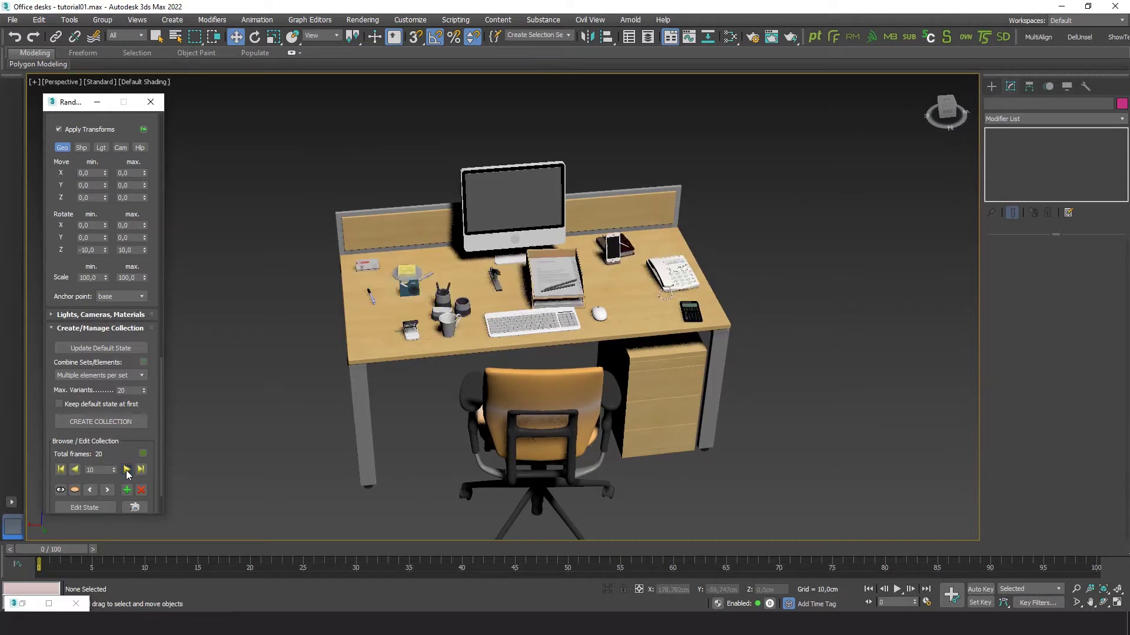
pyautogui.click(127, 469)
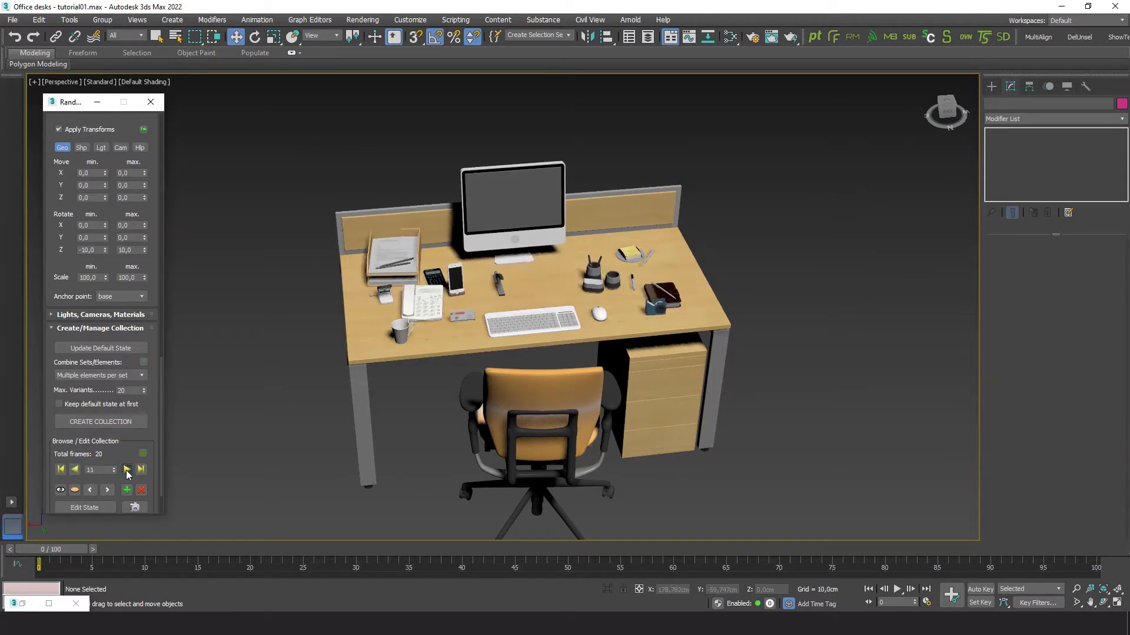
pyautogui.click(127, 469)
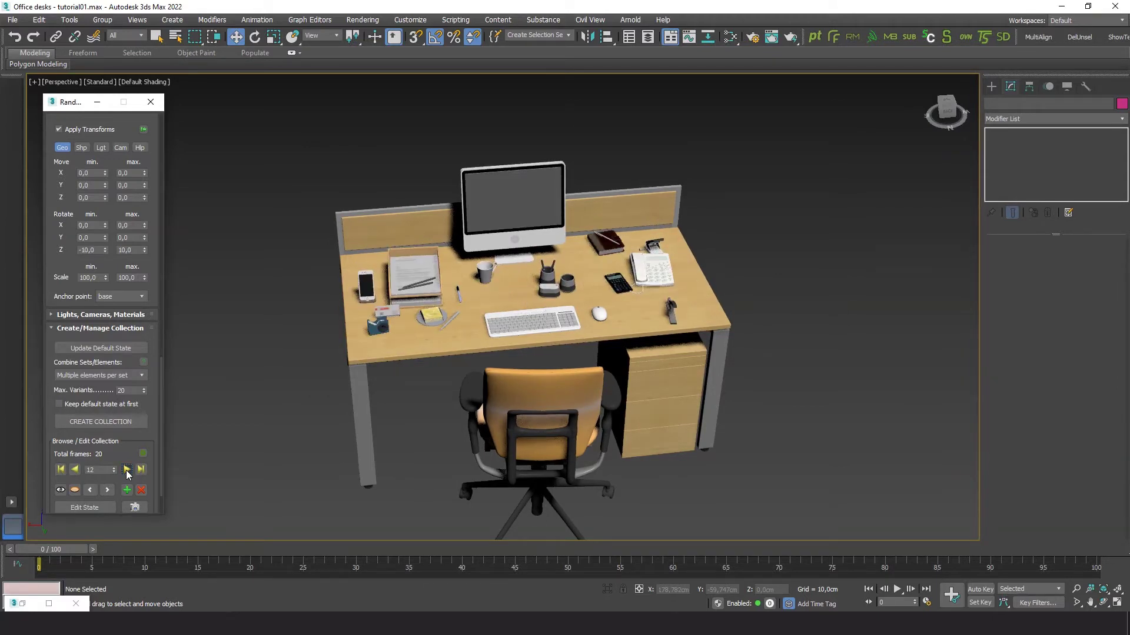
pyautogui.click(127, 470)
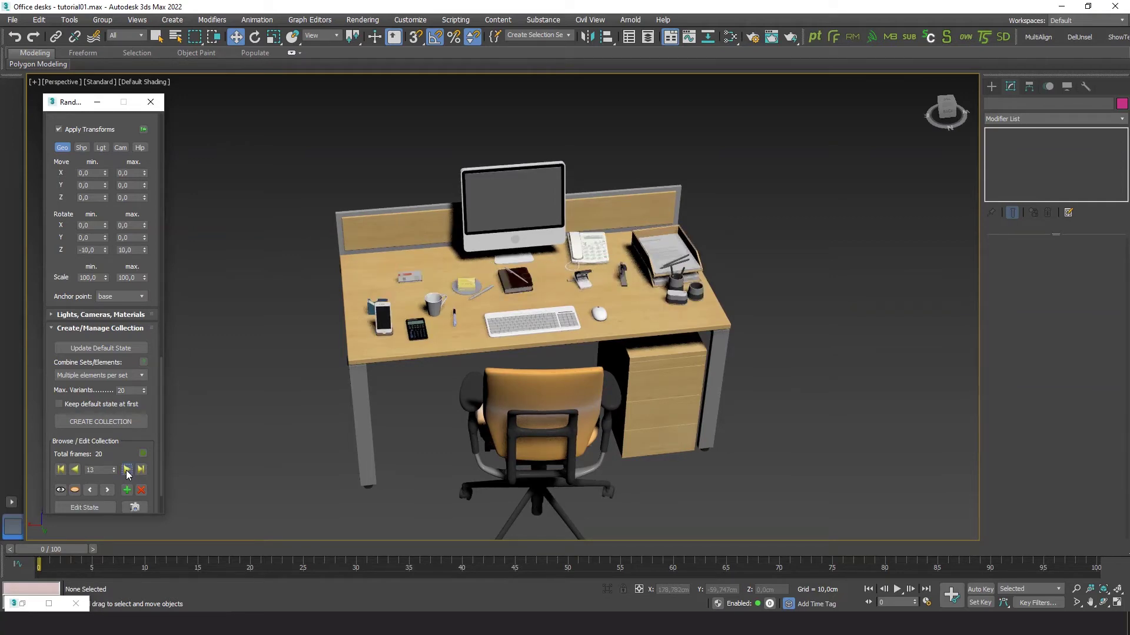
pyautogui.click(127, 469)
pyautogui.click(126, 469)
pyautogui.click(126, 469)
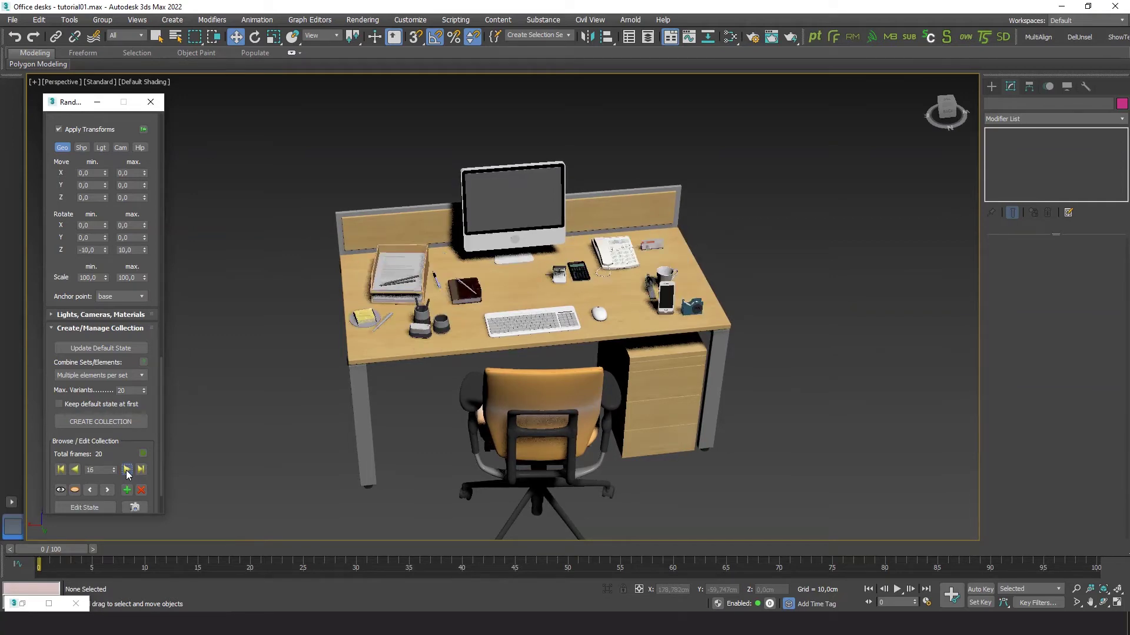
pyautogui.click(126, 469)
pyautogui.click(127, 469)
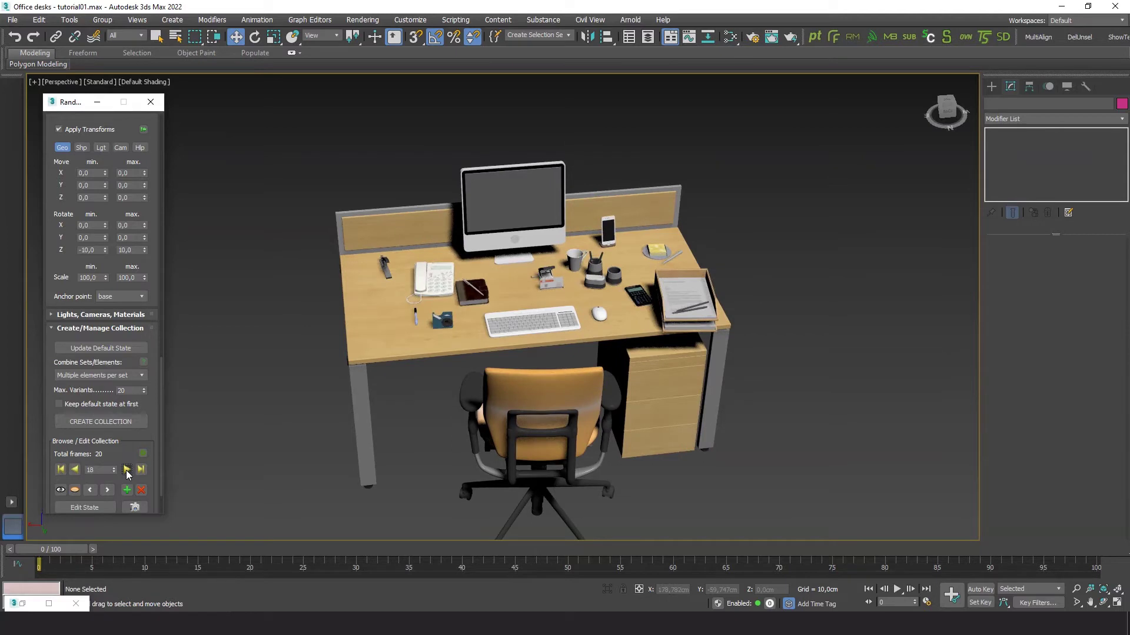
pyautogui.click(127, 470)
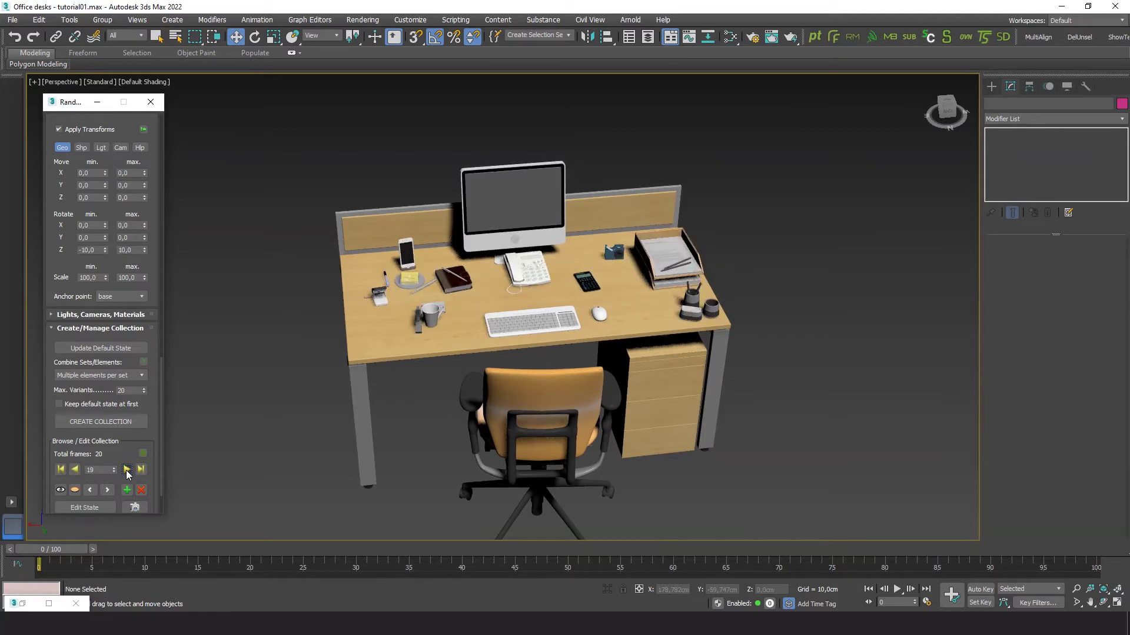
pyautogui.click(126, 470)
pyautogui.click(126, 470)
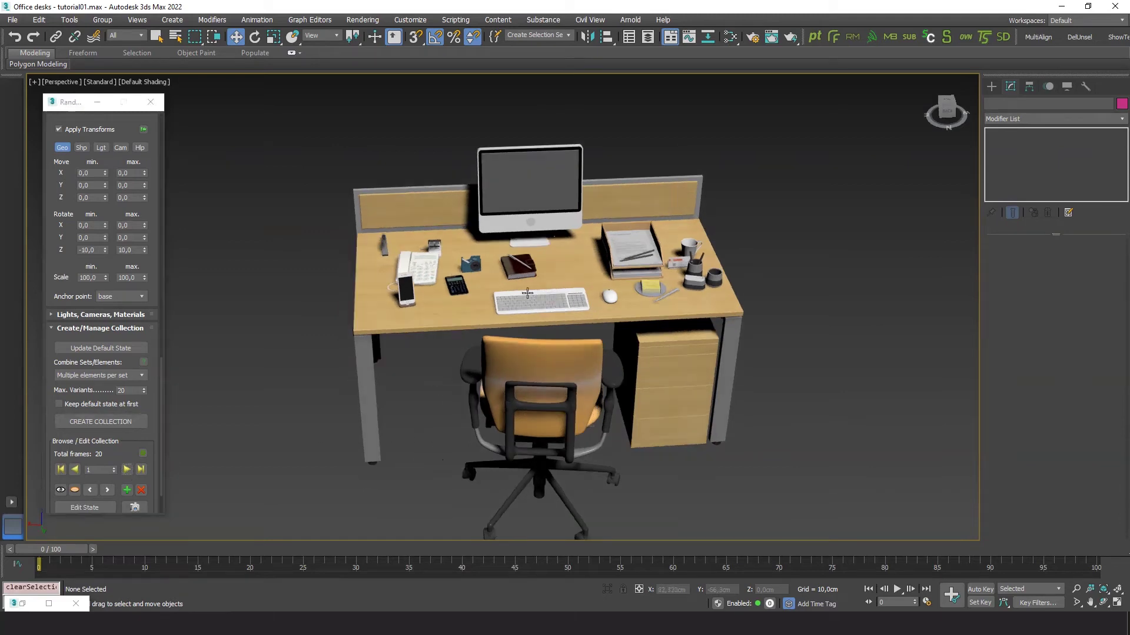
# Add the monitor, keyboard and mouse as a new set, loading each group as a single entity
pyautogui.click(536, 216)
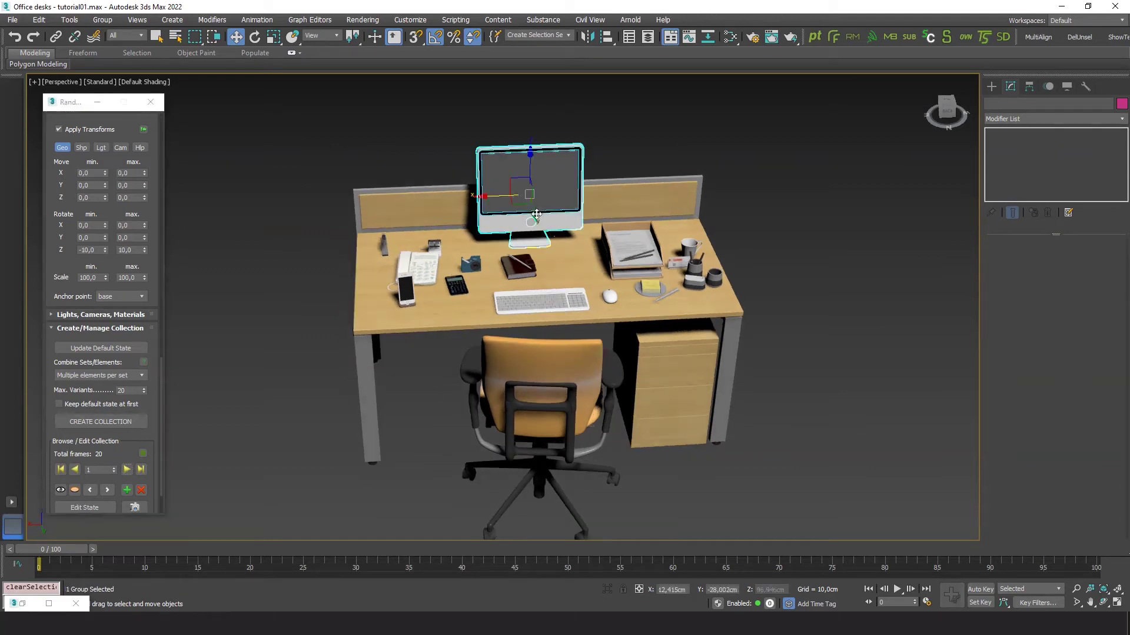
pyautogui.keyDown('ctrl'); pyautogui.click(541, 301); pyautogui.keyUp('ctrl')
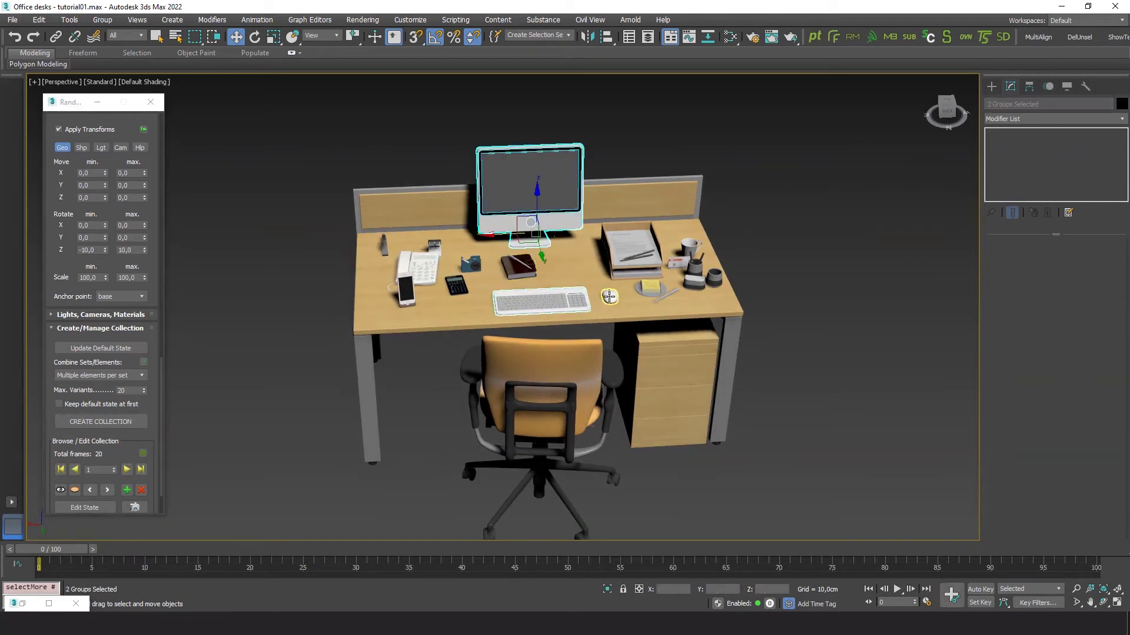
pyautogui.keyDown('ctrl'); pyautogui.click(609, 297); pyautogui.keyUp('ctrl')
pyautogui.keyDown('alt'); pyautogui.moveTo(280, 382); pyautogui.dragTo(292, 373, button='middle'); pyautogui.keyUp('alt')
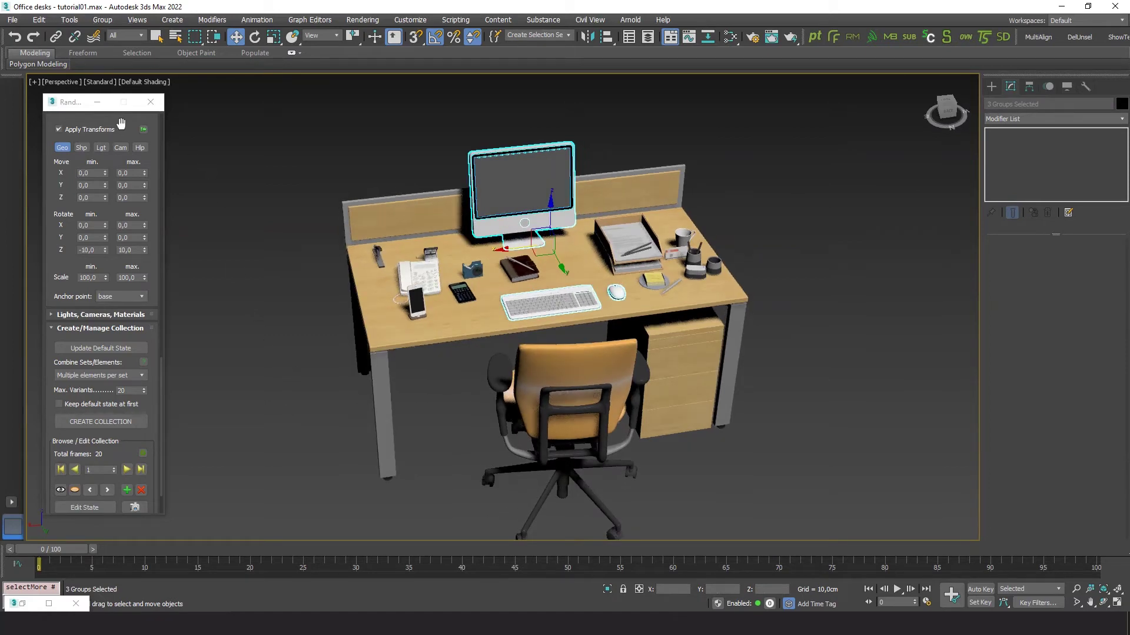
pyautogui.moveTo(126, 147); pyautogui.dragTo(118, 588)
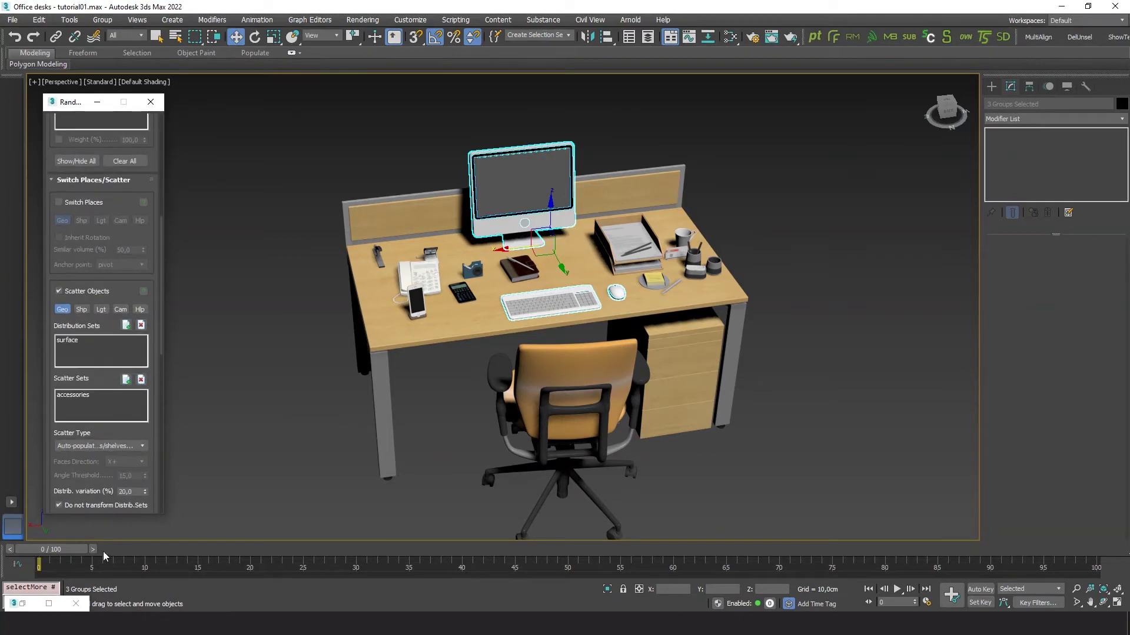
pyautogui.moveTo(119, 217); pyautogui.dragTo(121, 492)
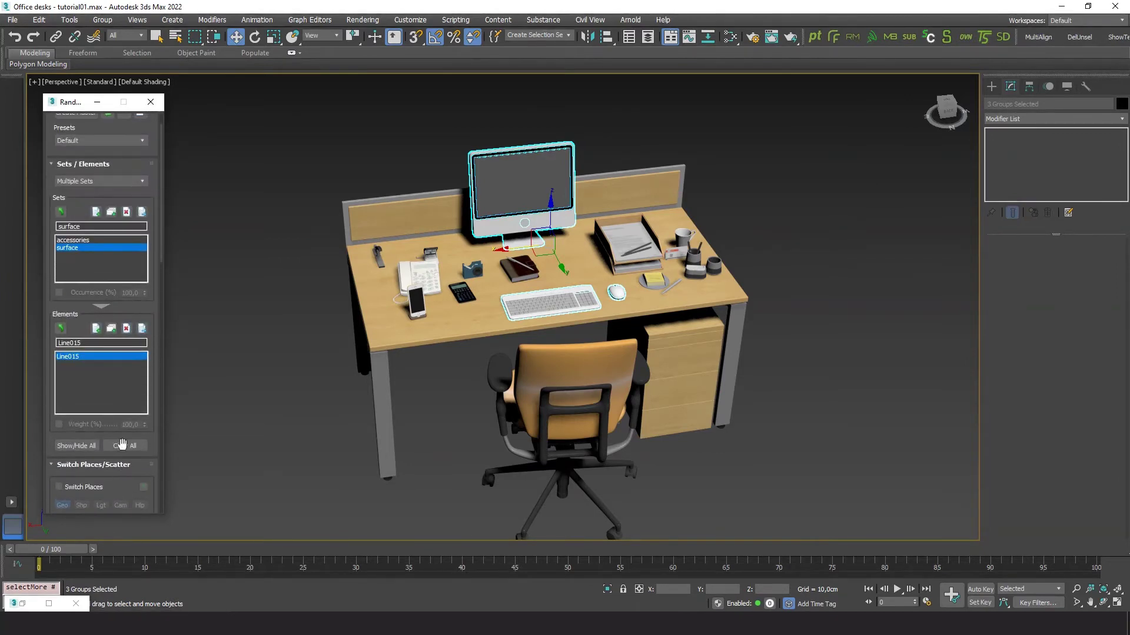
pyautogui.click(96, 211)
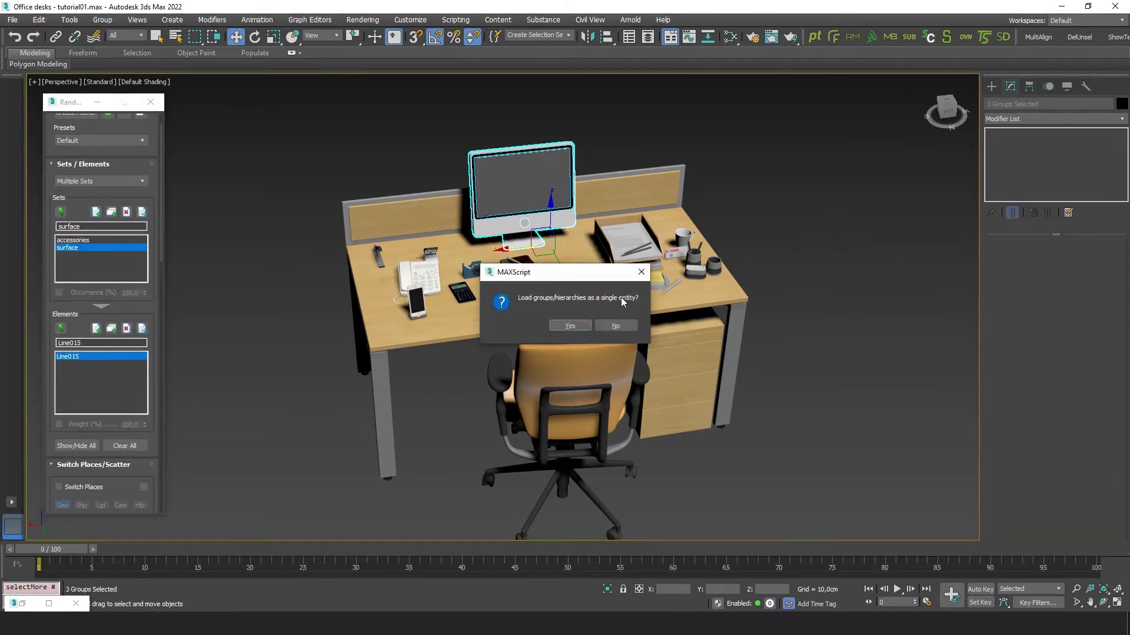
pyautogui.click(575, 325)
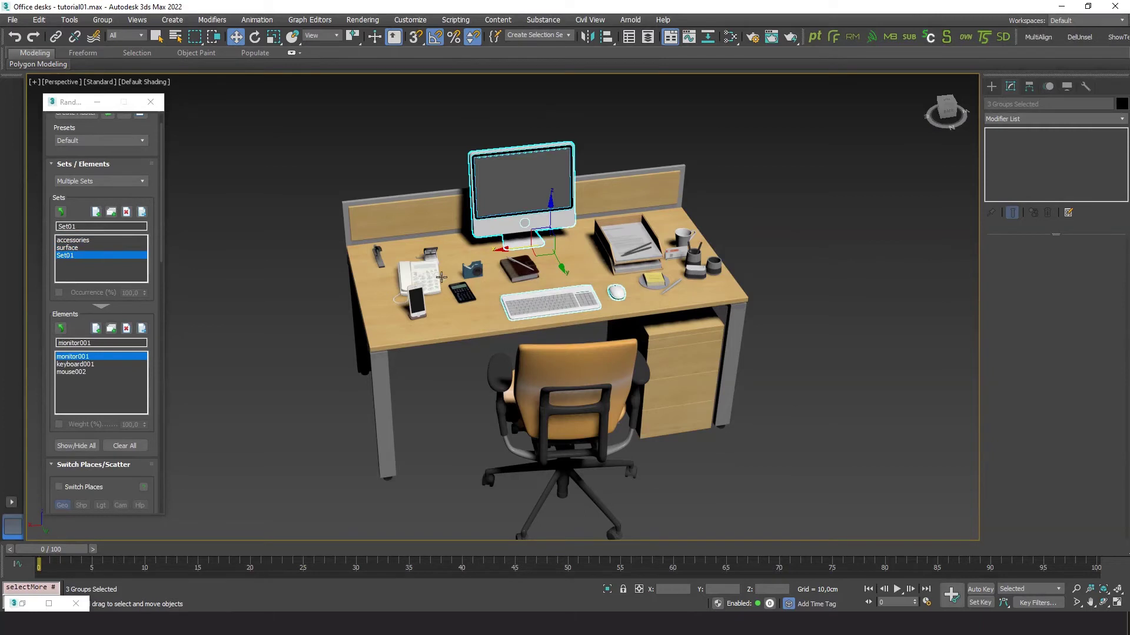
# Rename the new set containing the monitor, keyboard and mouse as computer
pyautogui.click(85, 228)
pyautogui.moveTo(85, 228); pyautogui.dragTo(59, 227)
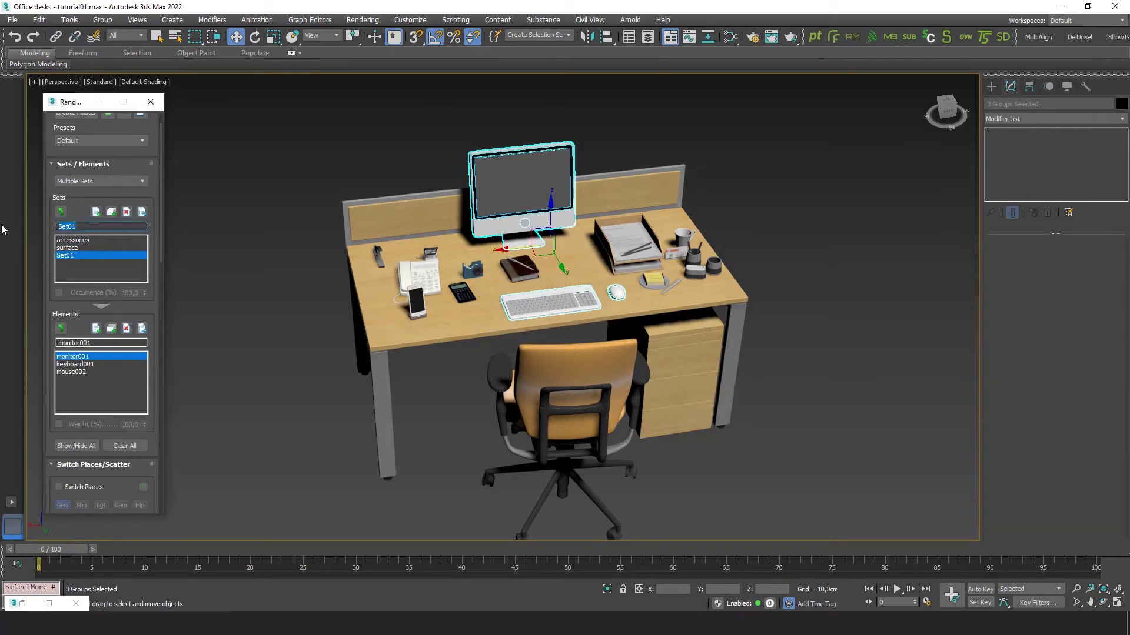
pyautogui.write('computer')
pyautogui.click(76, 247)
pyautogui.click(75, 256)
# Add the office chair as another set, loaded as a single entity, and name the set chair
pyautogui.click(580, 376)
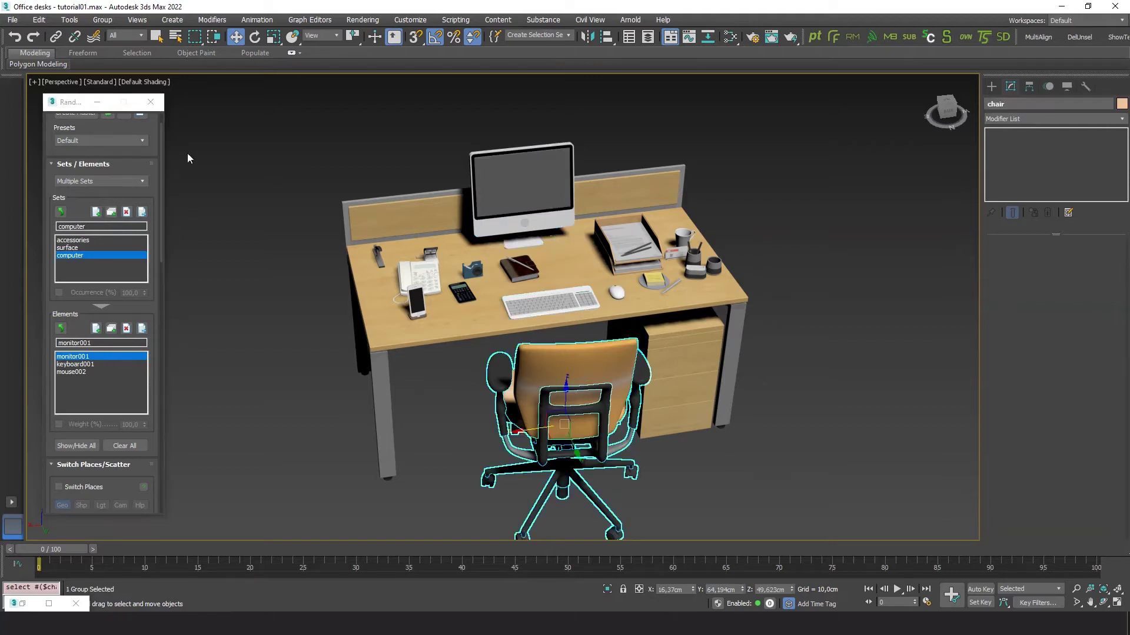
pyautogui.click(95, 209)
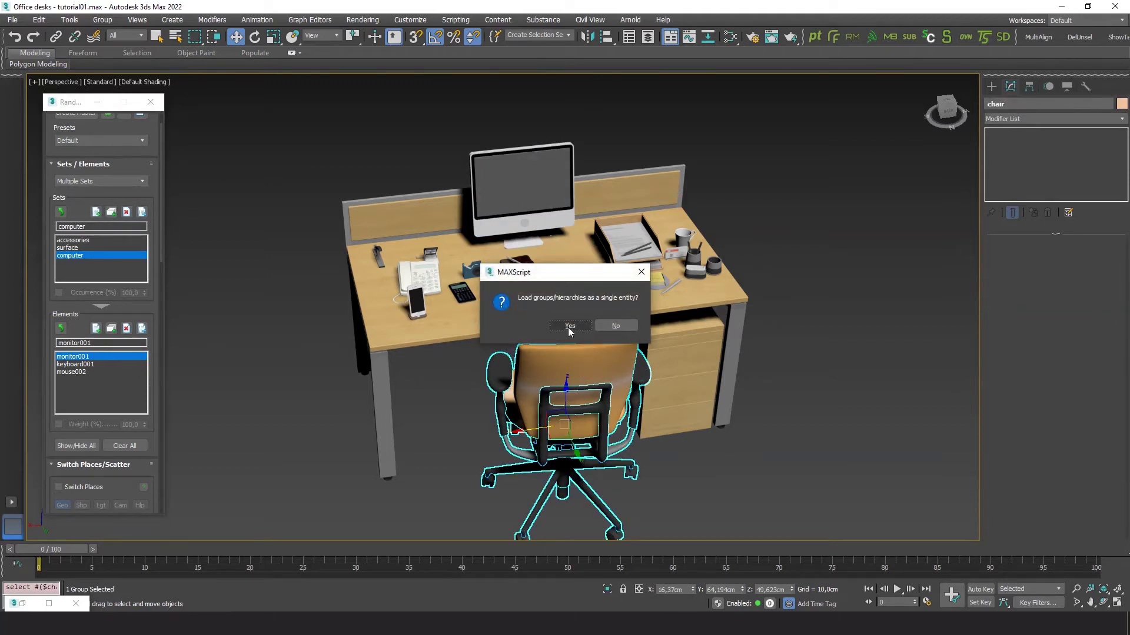
pyautogui.click(568, 324)
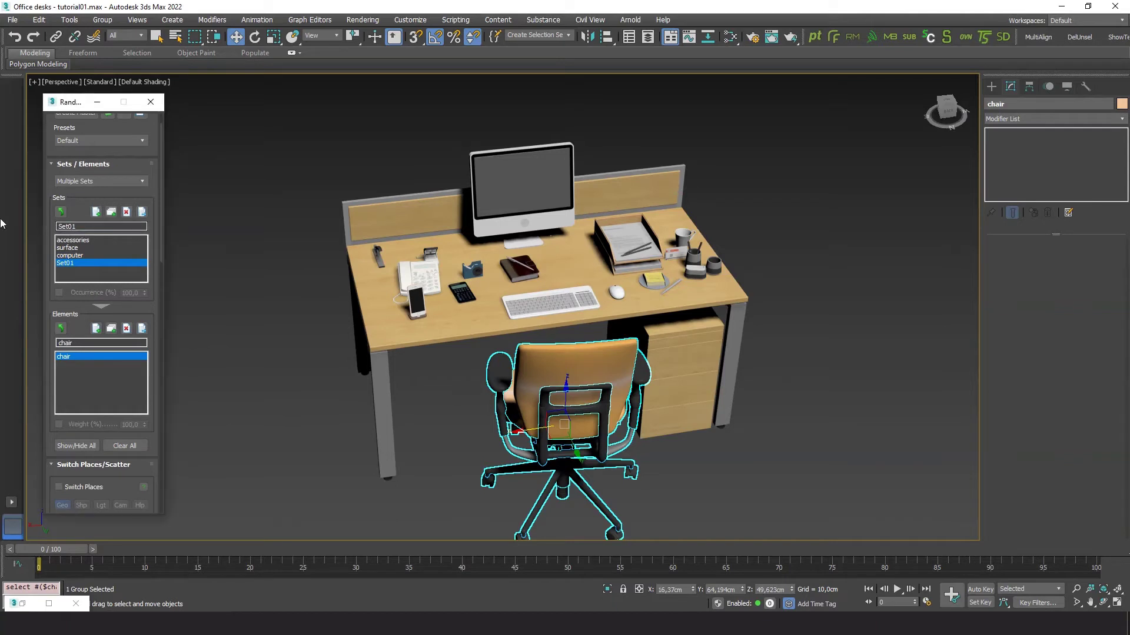
pyautogui.doubleClick(72, 228)
pyautogui.write('chair')
# Create a new collection of 20 variants with the computer and chair sets included, replacing the current one
pyautogui.scroll(-6, 127, 478)
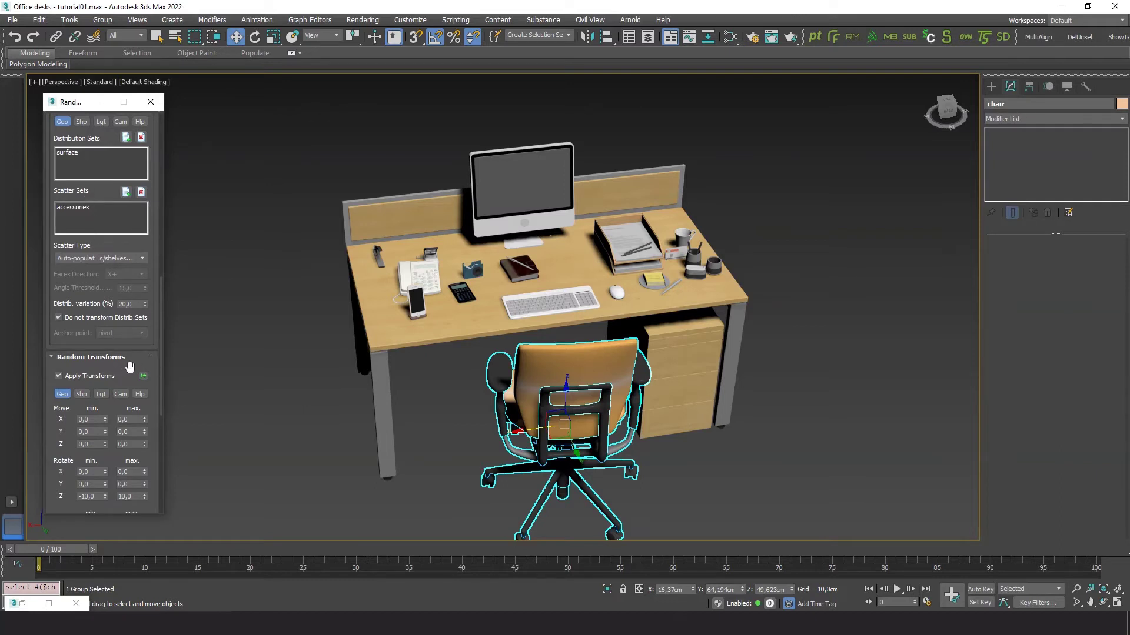
pyautogui.moveTo(125, 369); pyautogui.dragTo(124, 149)
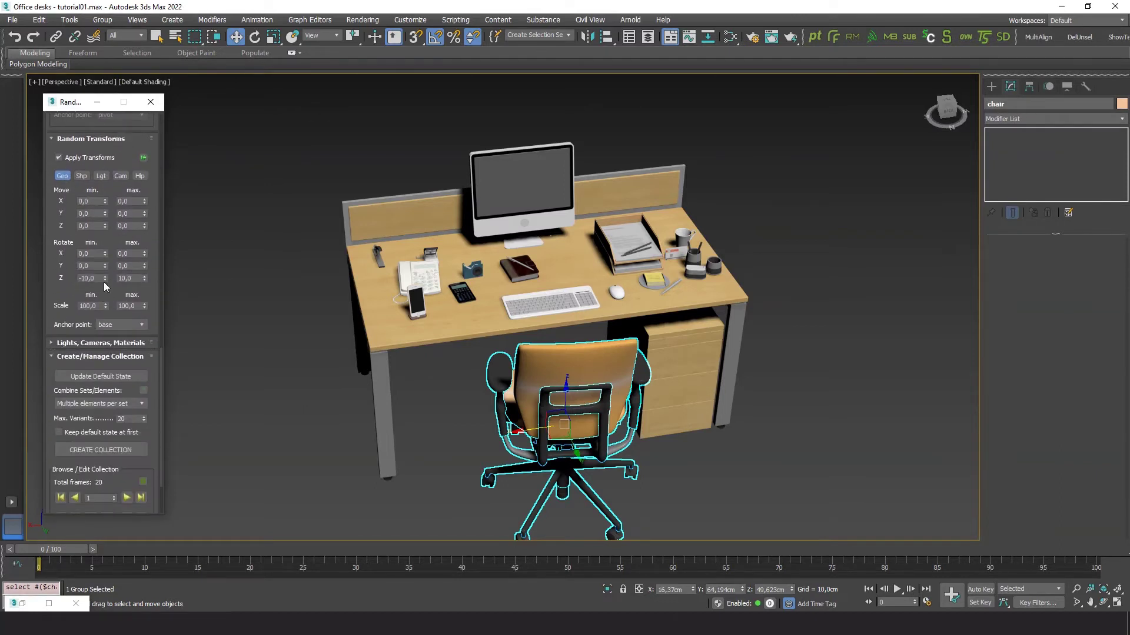
pyautogui.moveTo(150, 331); pyautogui.dragTo(125, 251)
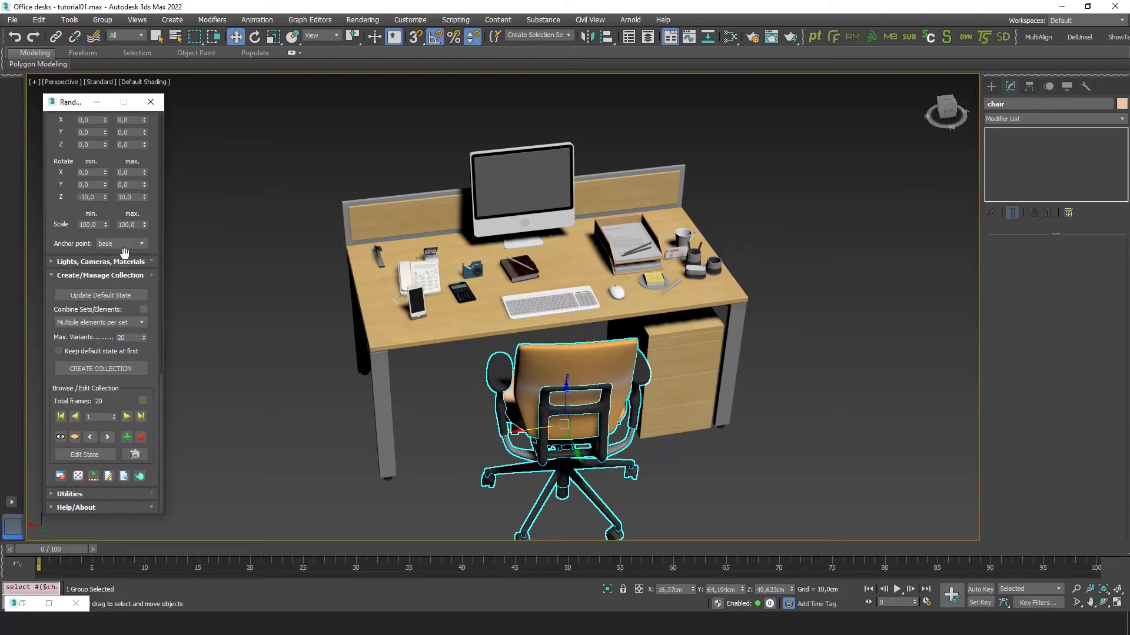
pyautogui.click(106, 369)
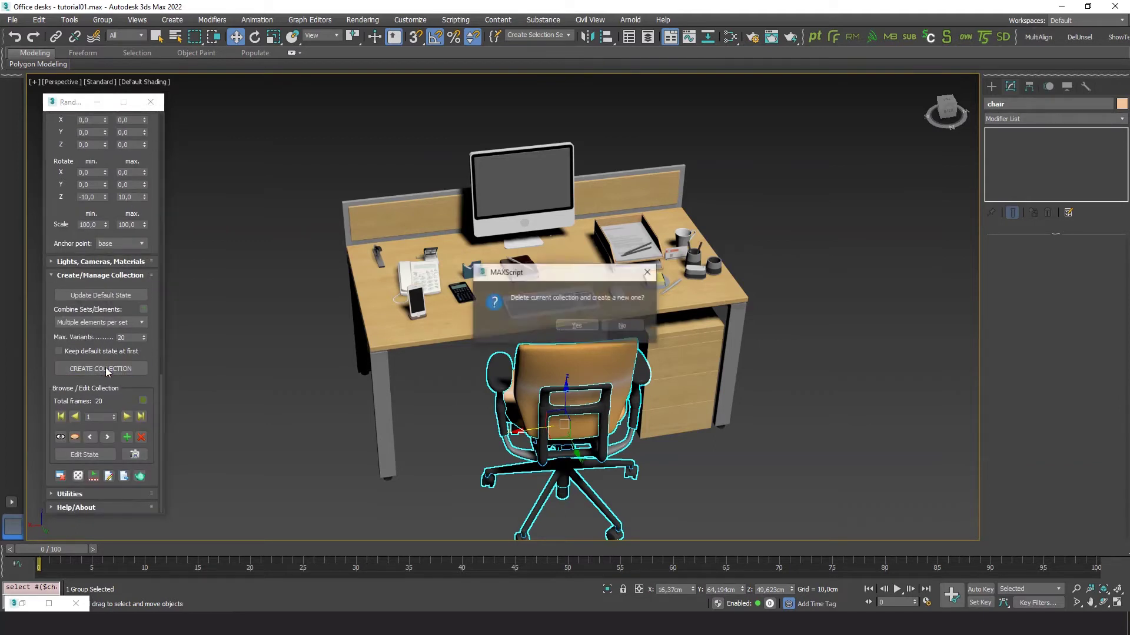
pyautogui.click(584, 328)
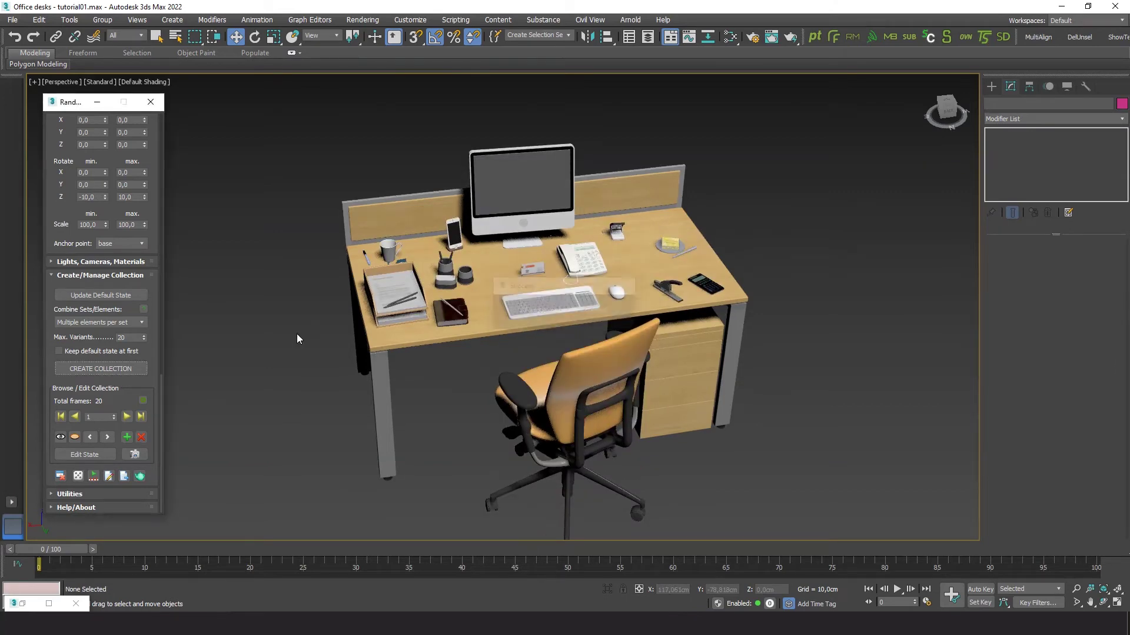
# Browse the new variants up to frame 20 and examine how the chair, monitor, keyboard and mouse rotate
pyautogui.click(126, 416)
pyautogui.click(126, 417)
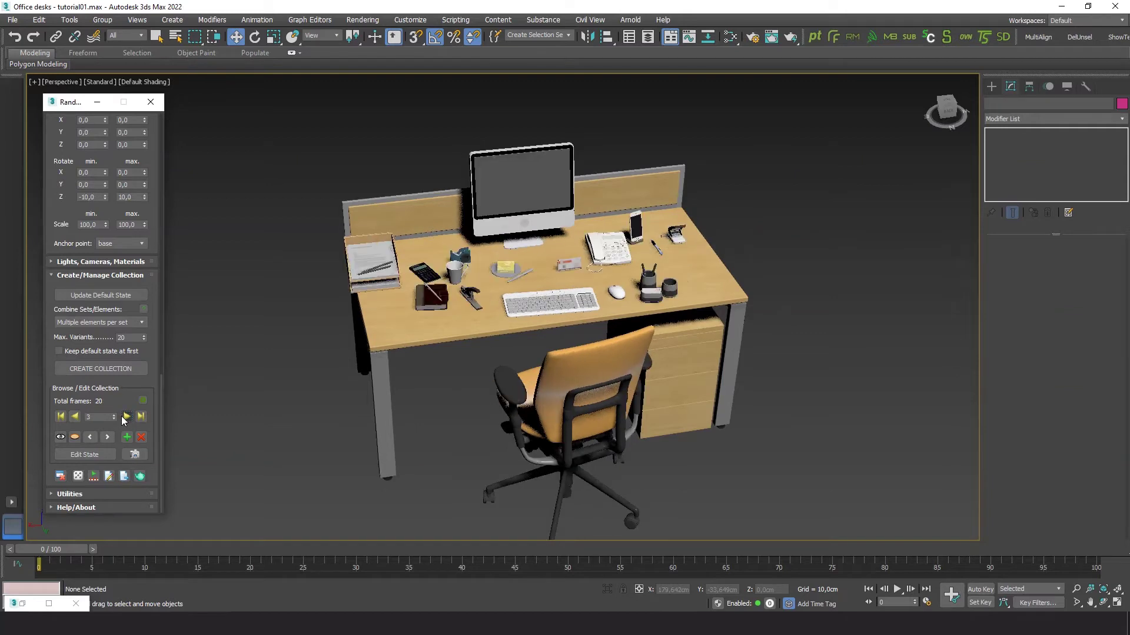
pyautogui.click(126, 416)
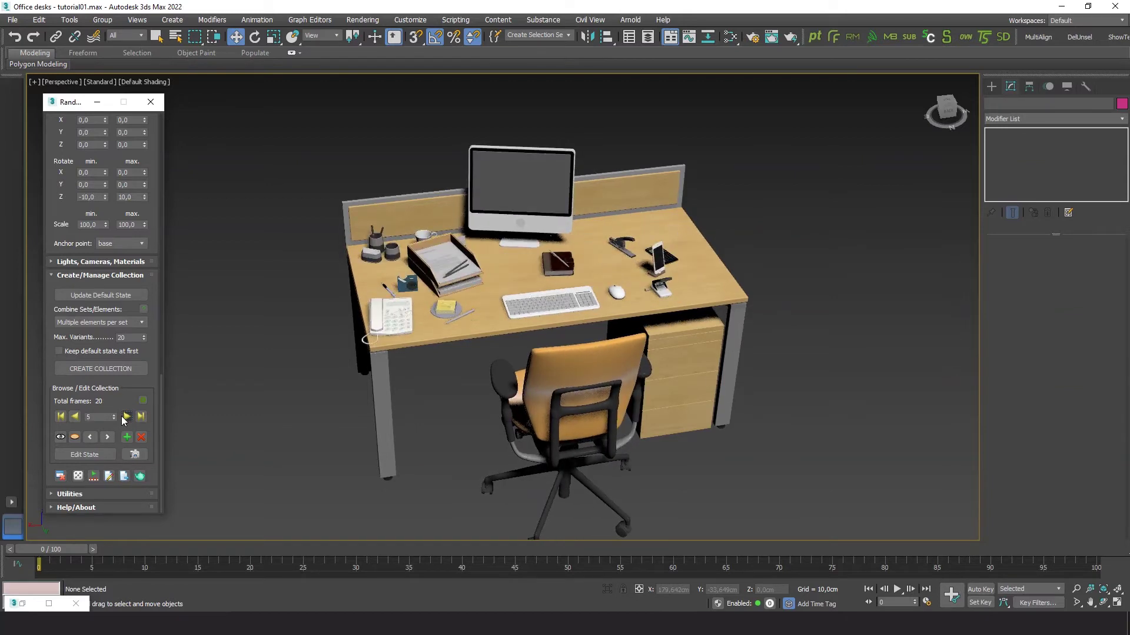
pyautogui.click(126, 417)
pyautogui.click(125, 416)
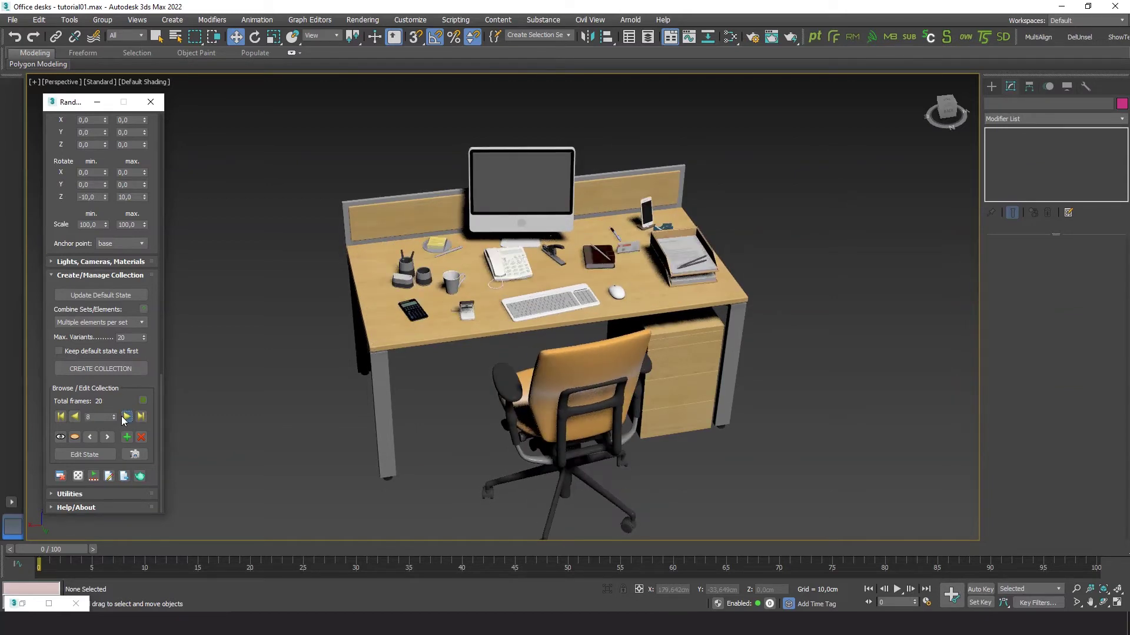
pyautogui.click(126, 417)
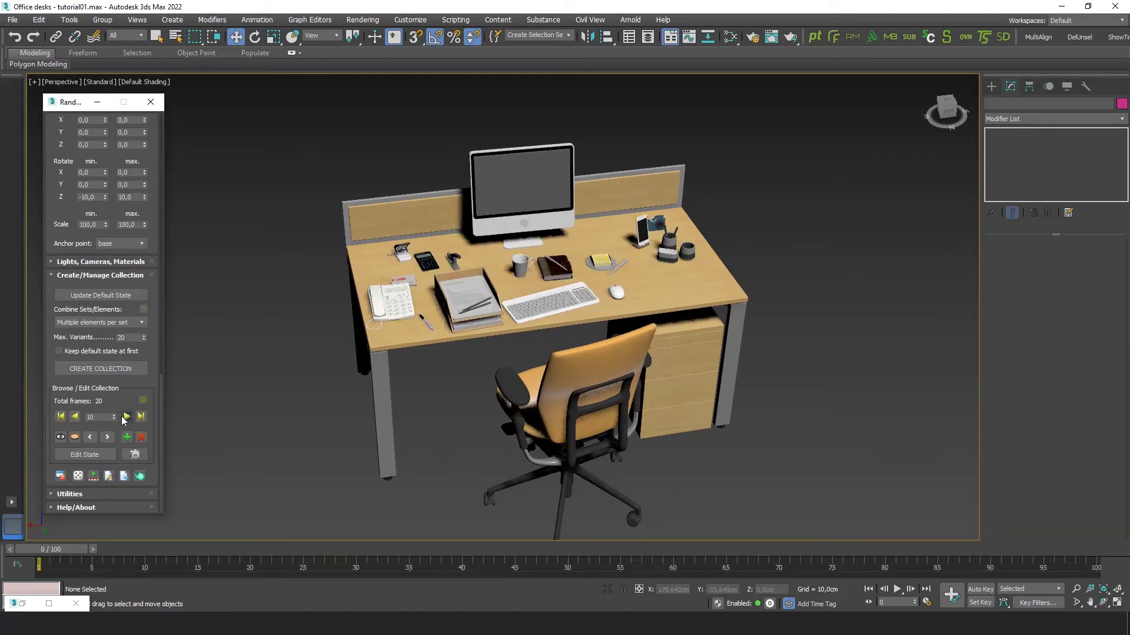
pyautogui.click(126, 416)
pyautogui.click(125, 416)
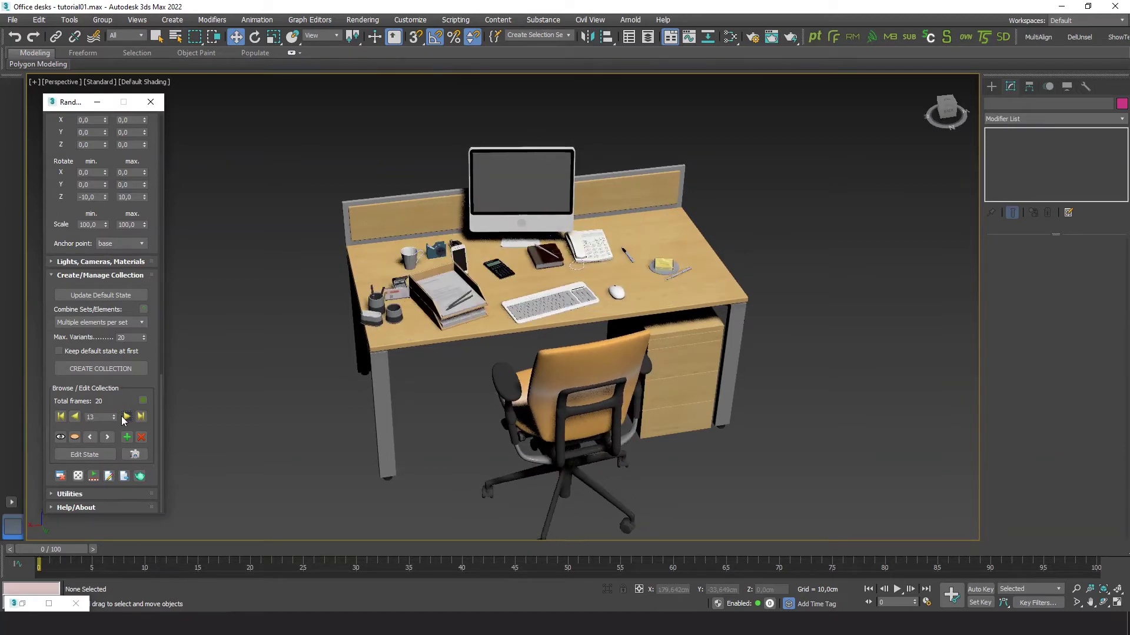
pyautogui.click(125, 416)
pyautogui.click(126, 416)
pyautogui.click(126, 417)
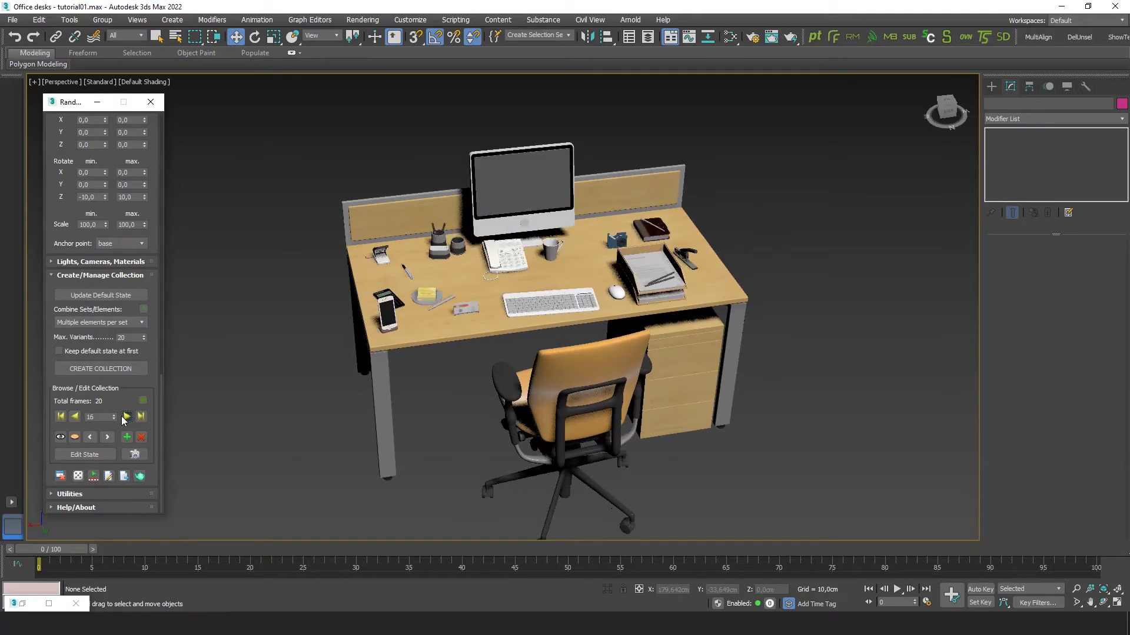
pyautogui.click(126, 417)
pyautogui.click(126, 417)
pyautogui.click(126, 417)
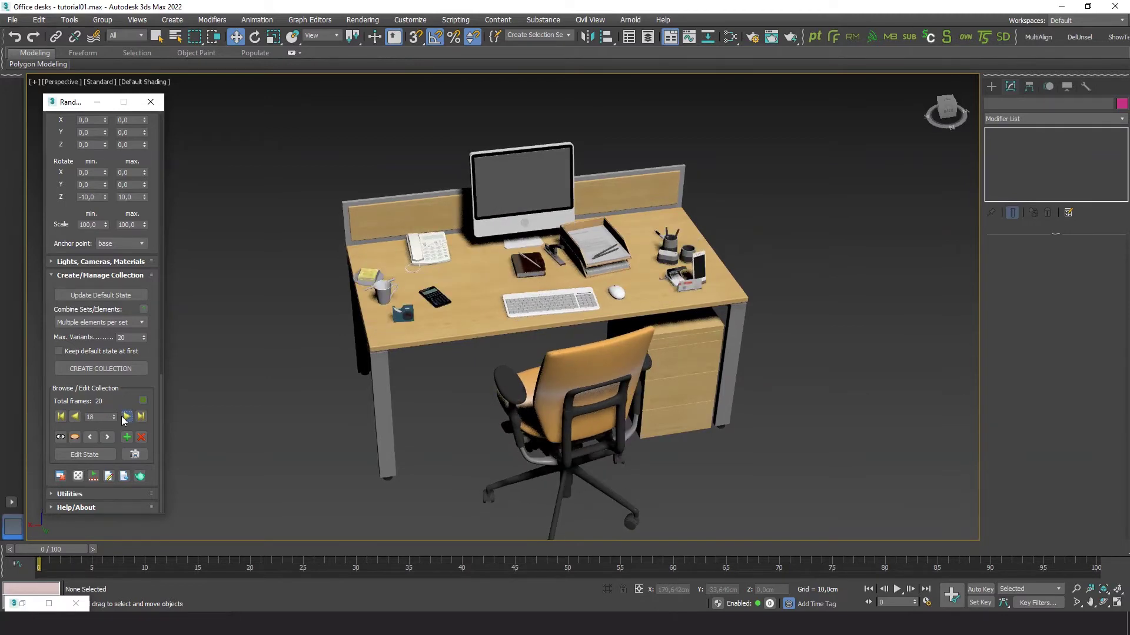
pyautogui.click(126, 417)
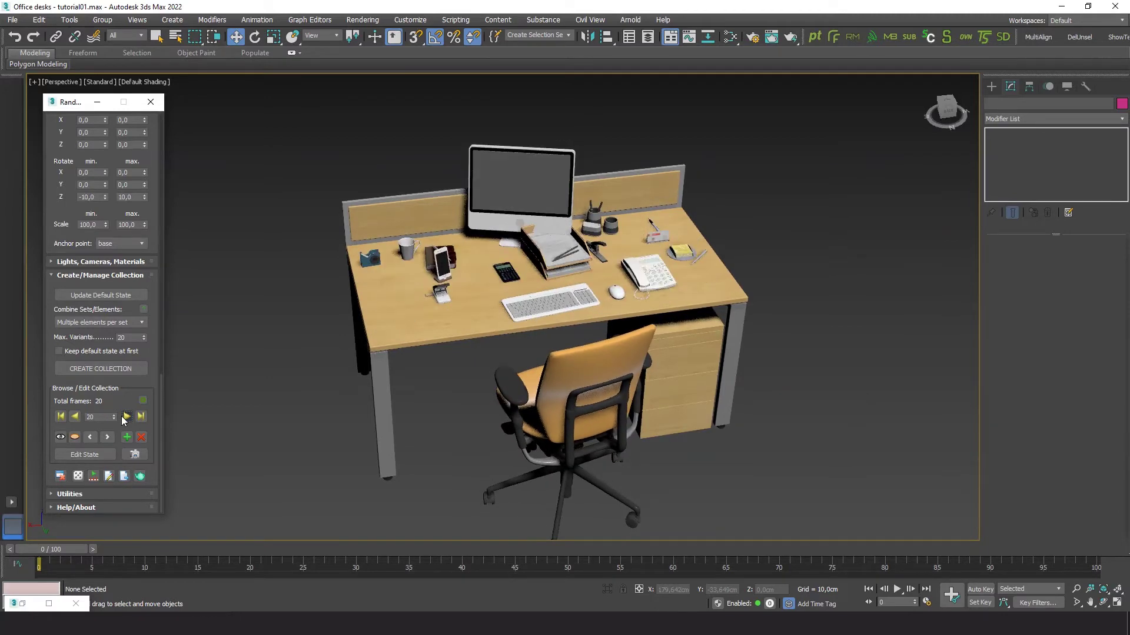
pyautogui.click(126, 416)
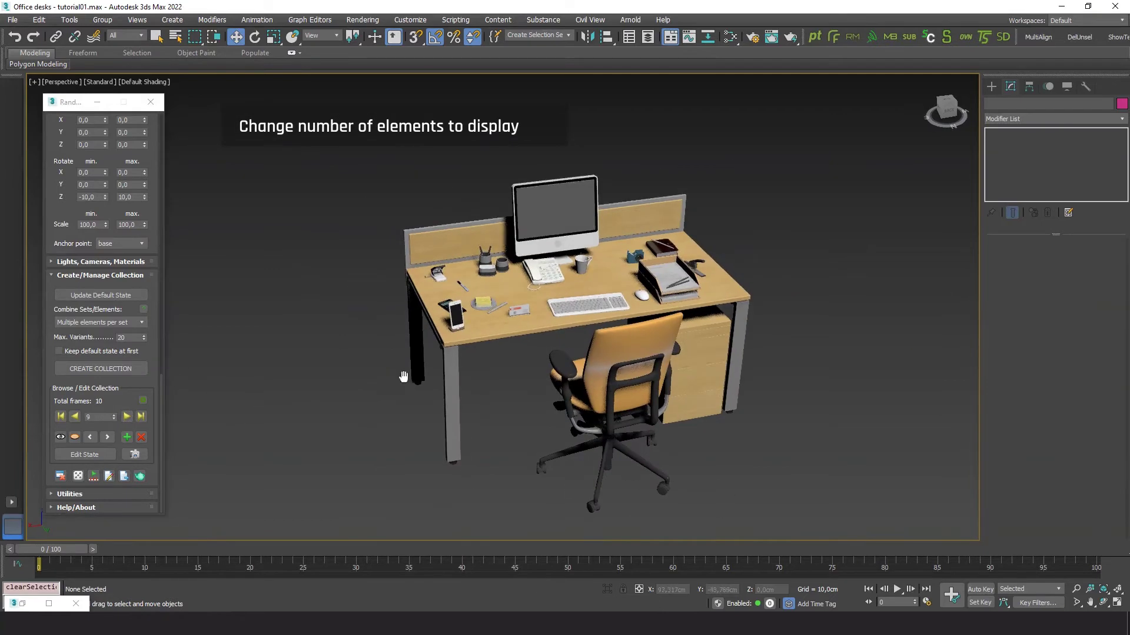
# Set the accessories set's active objects per frame to amount, with a minimum of 8
pyautogui.moveTo(366, 400); pyautogui.dragTo(373, 386, button='middle')
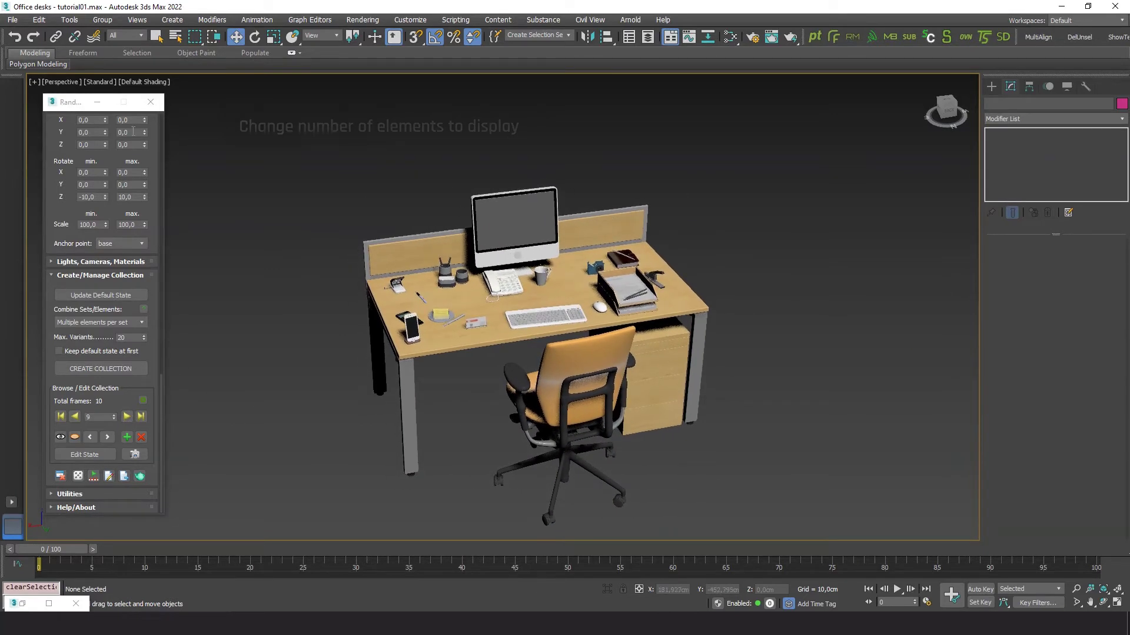
pyautogui.scroll(5, 59, 141)
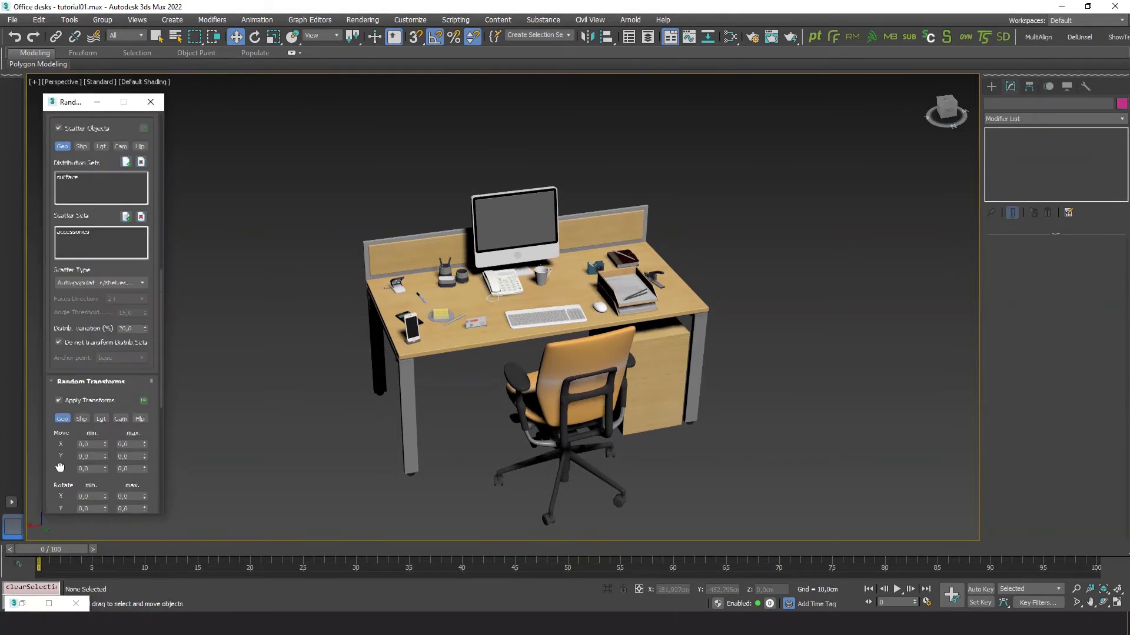
pyautogui.moveTo(126, 130); pyautogui.dragTo(116, 520)
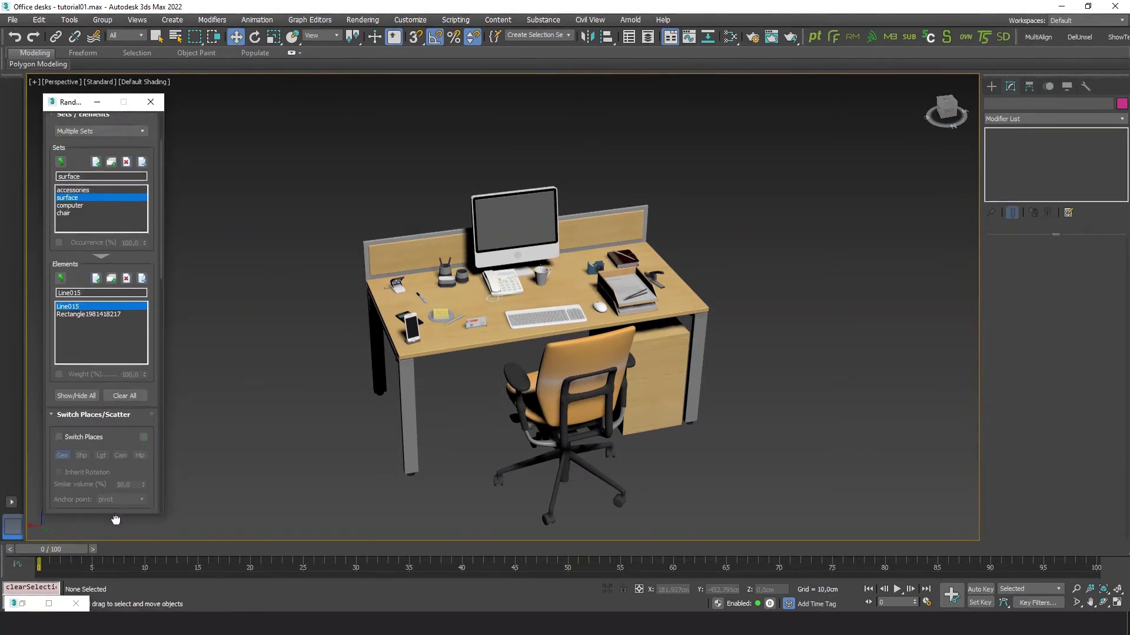
pyautogui.click(84, 189)
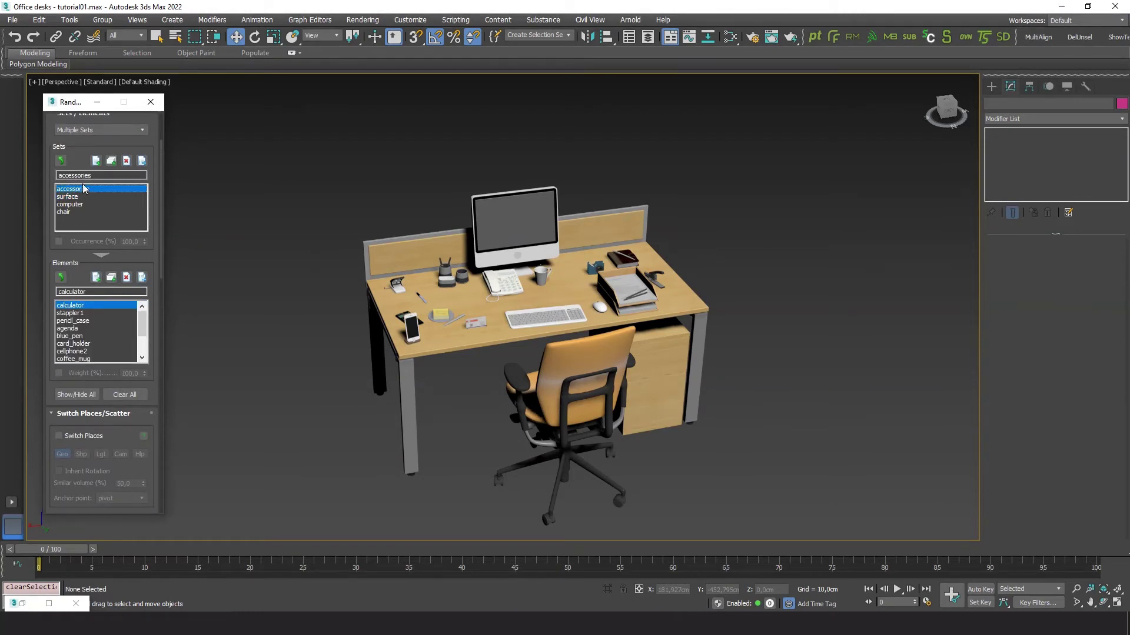
pyautogui.click(142, 161)
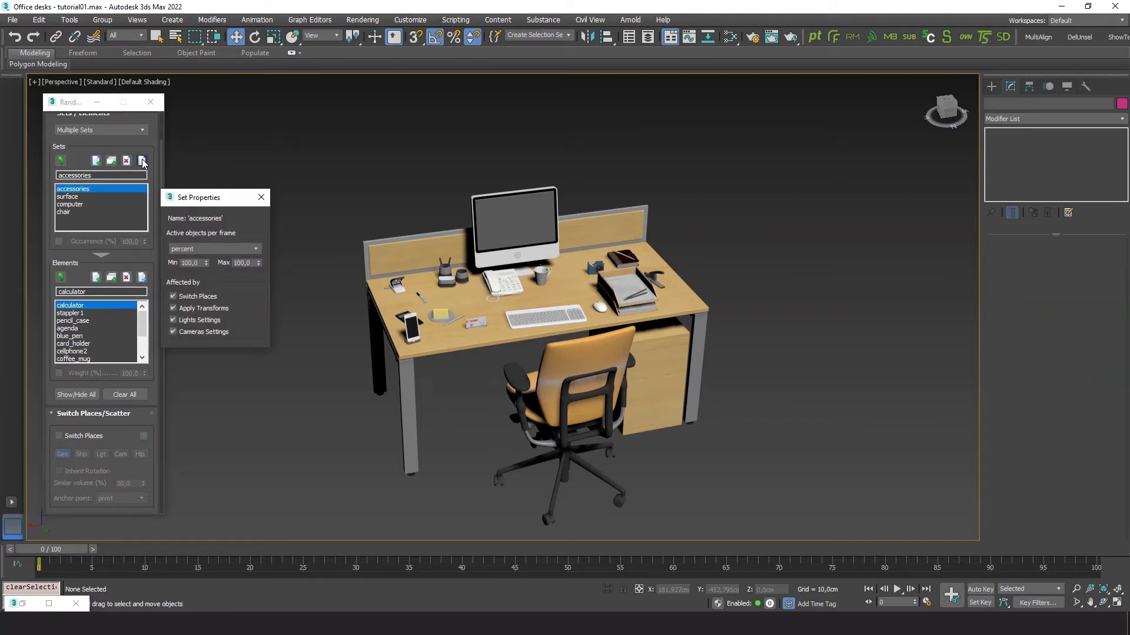
pyautogui.click(206, 252)
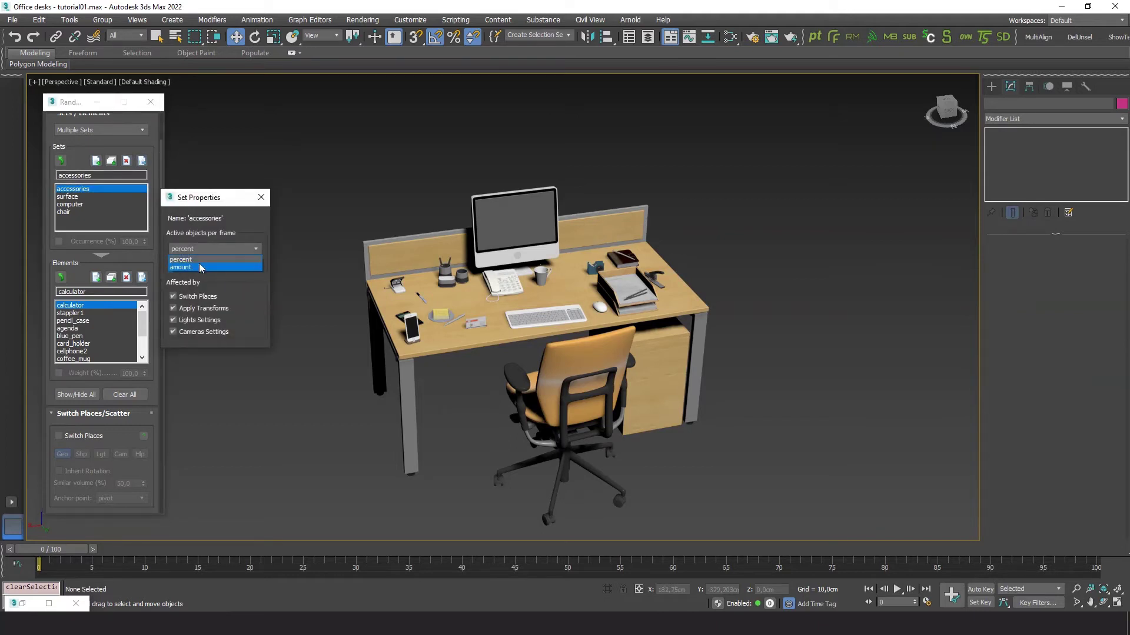
pyautogui.click(197, 267)
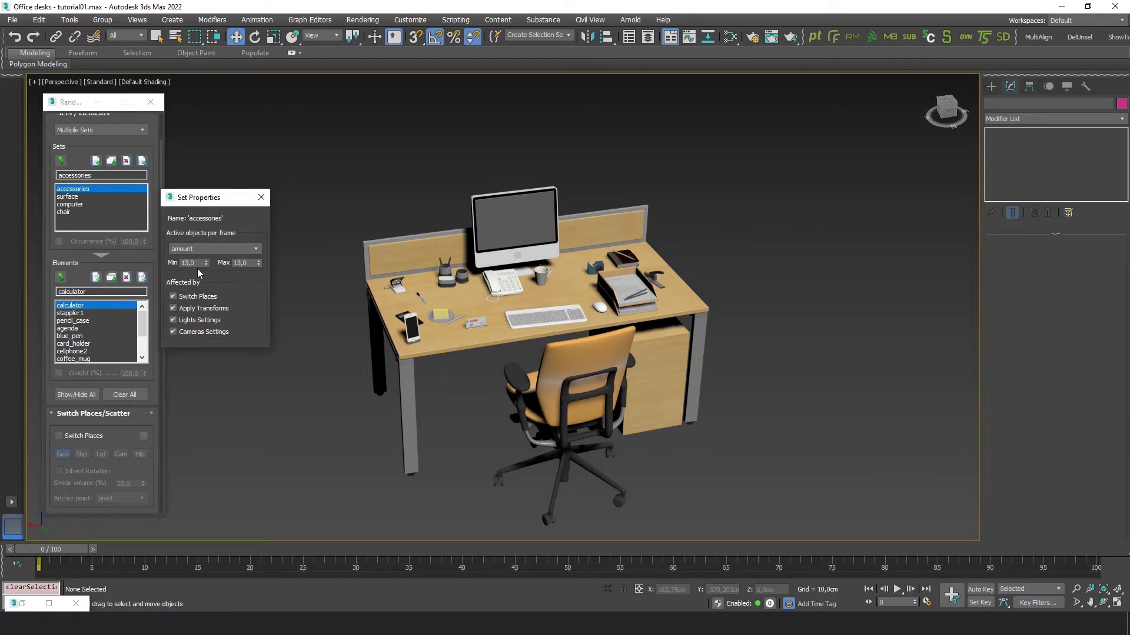
pyautogui.click(199, 264)
pyautogui.write('8')
pyautogui.press('Return')
pyautogui.click(261, 197)
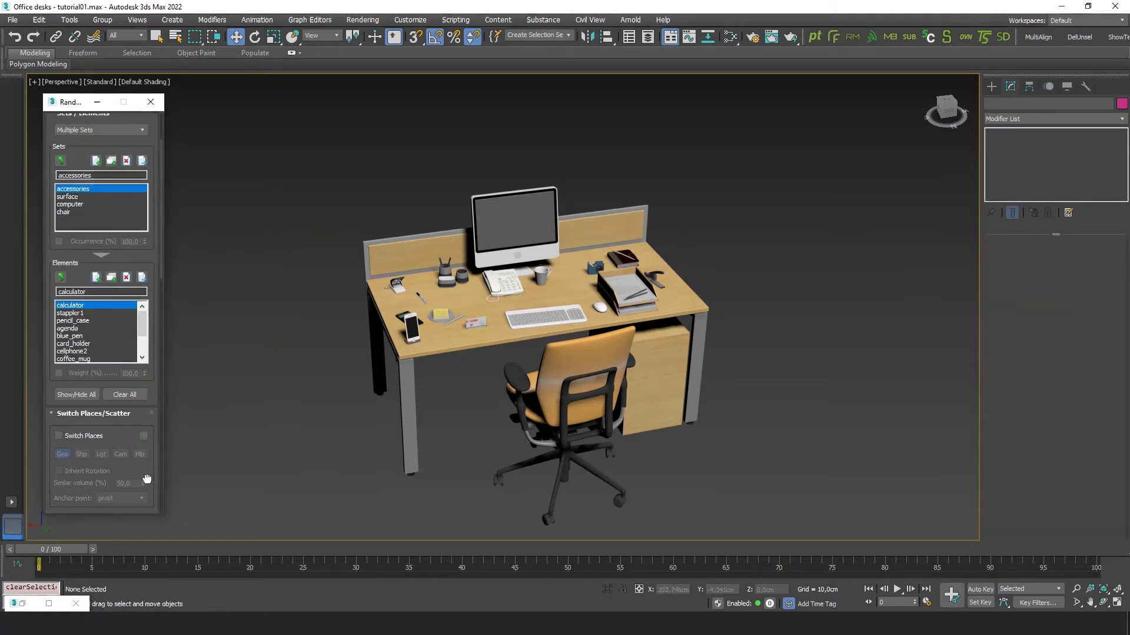
# Create a new collection of up to 20 variants with the varying accessory amount, replacing the current collection
pyautogui.scroll(-5, 145, 483)
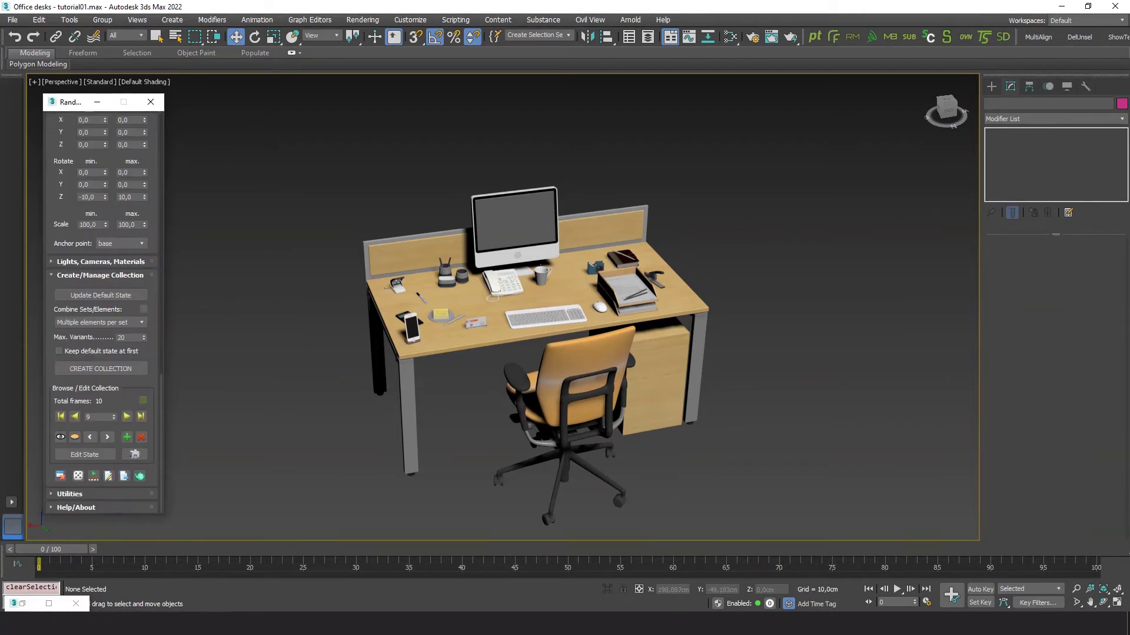
pyautogui.scroll(-5, 152, 415)
pyautogui.click(106, 369)
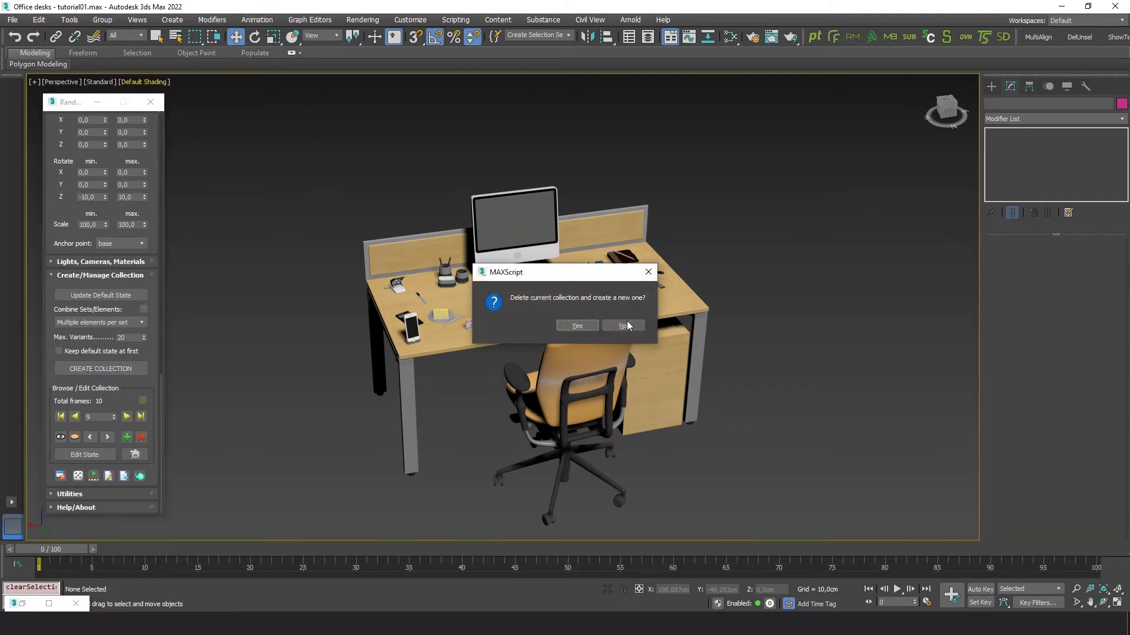
pyautogui.click(571, 327)
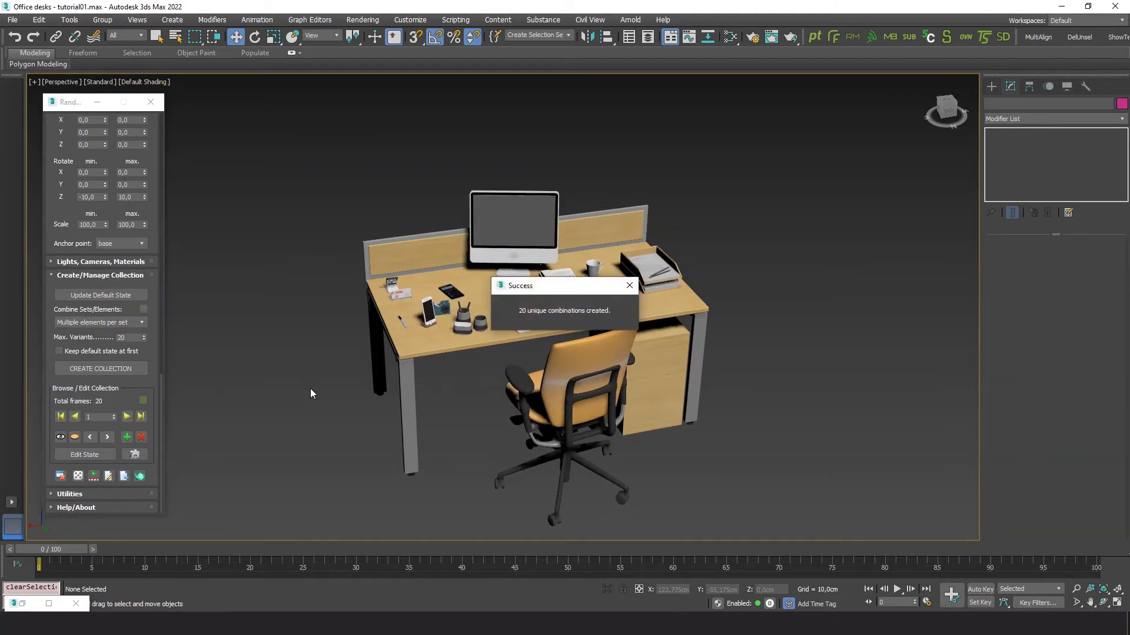
# Browse the new variants and examine how the number and placement of accessories change on the desk
pyautogui.scroll(3, 428, 410)
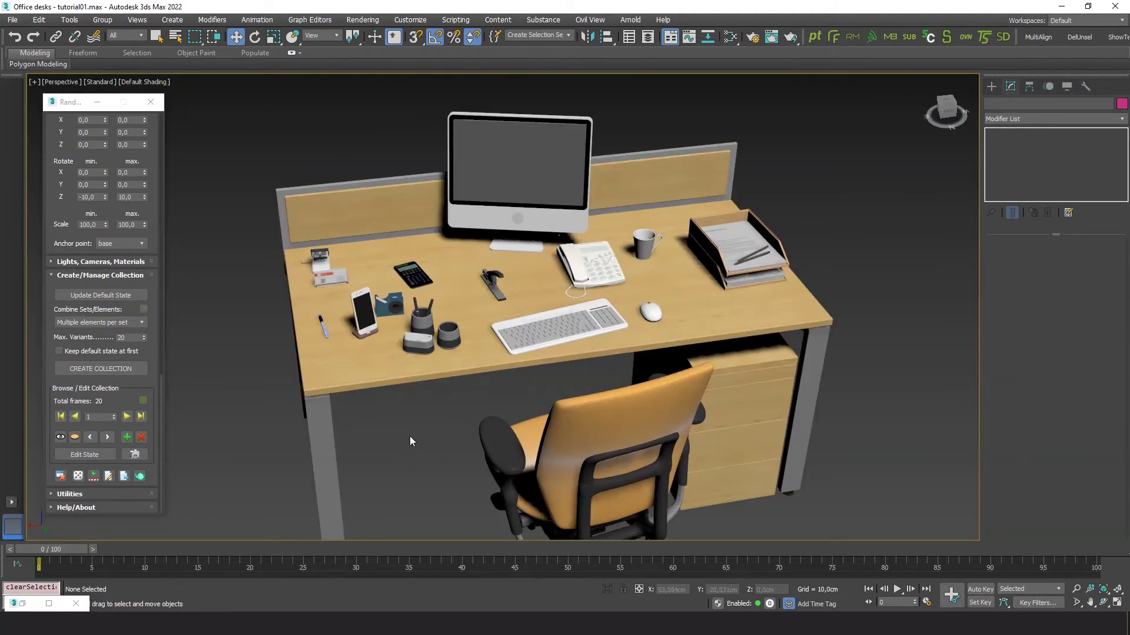
pyautogui.click(126, 416)
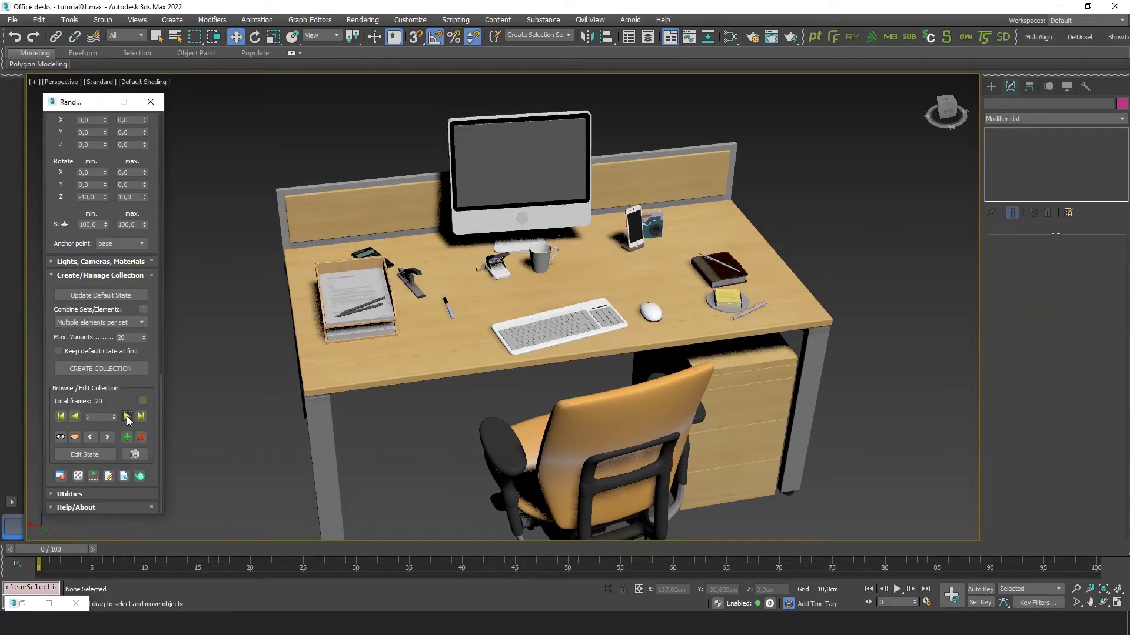
pyautogui.click(128, 416)
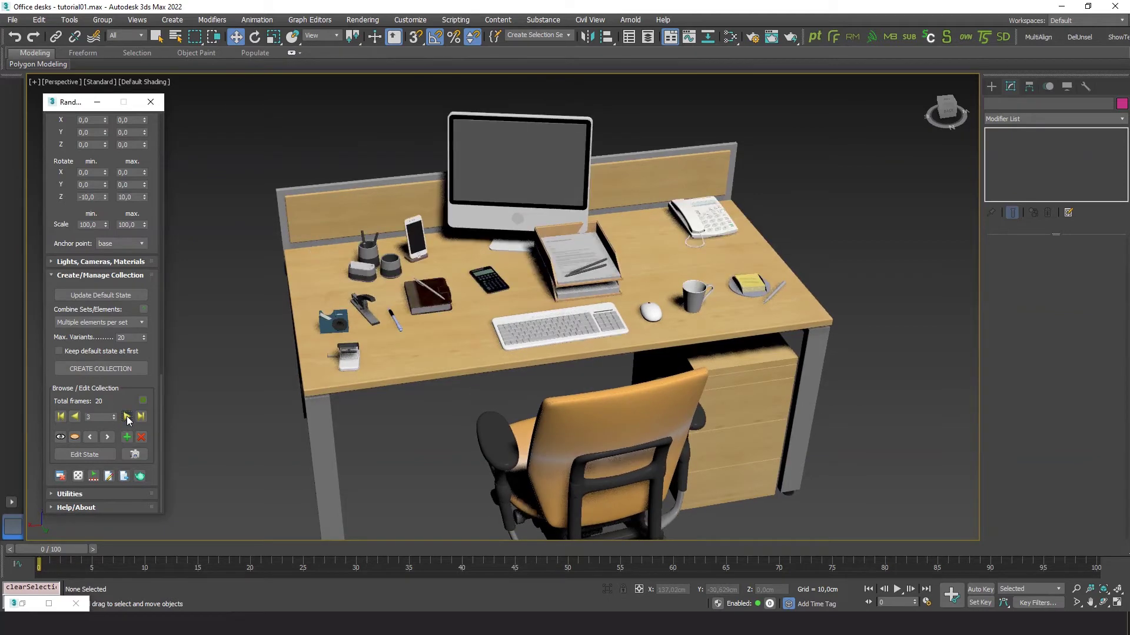
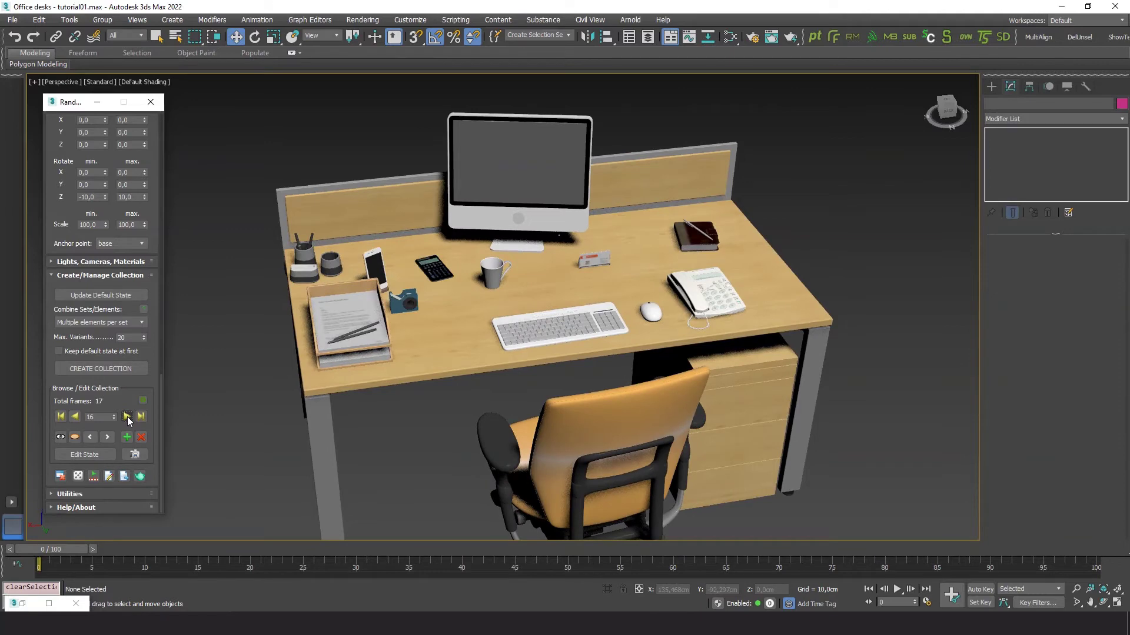
pyautogui.click(127, 417)
pyautogui.click(127, 416)
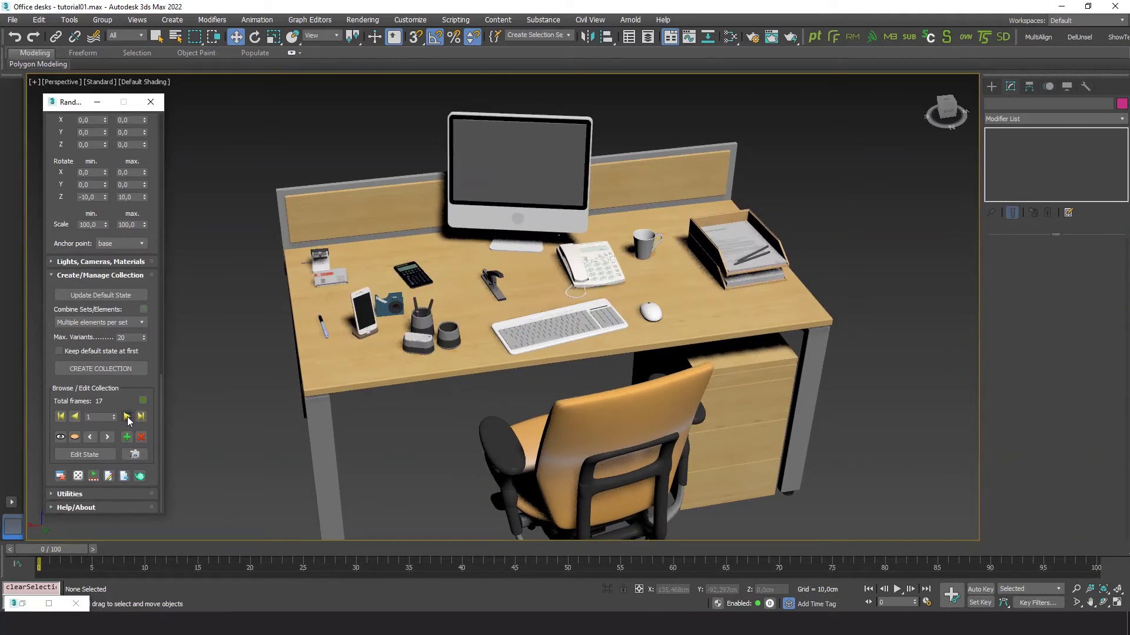
pyautogui.click(127, 417)
pyautogui.click(127, 416)
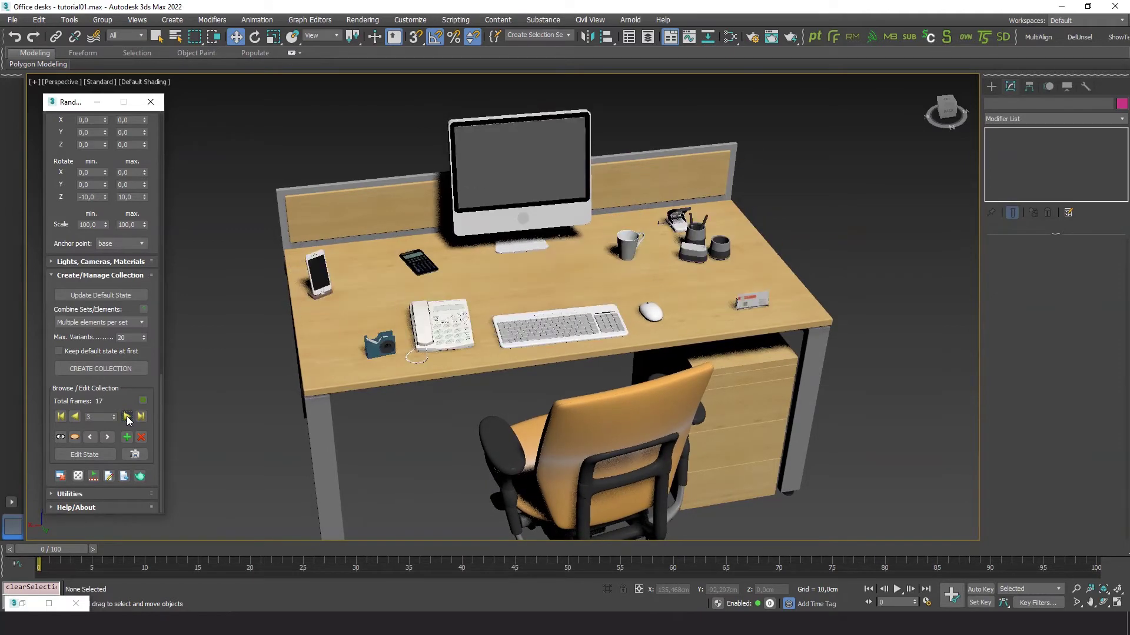
pyautogui.click(128, 417)
pyautogui.click(127, 416)
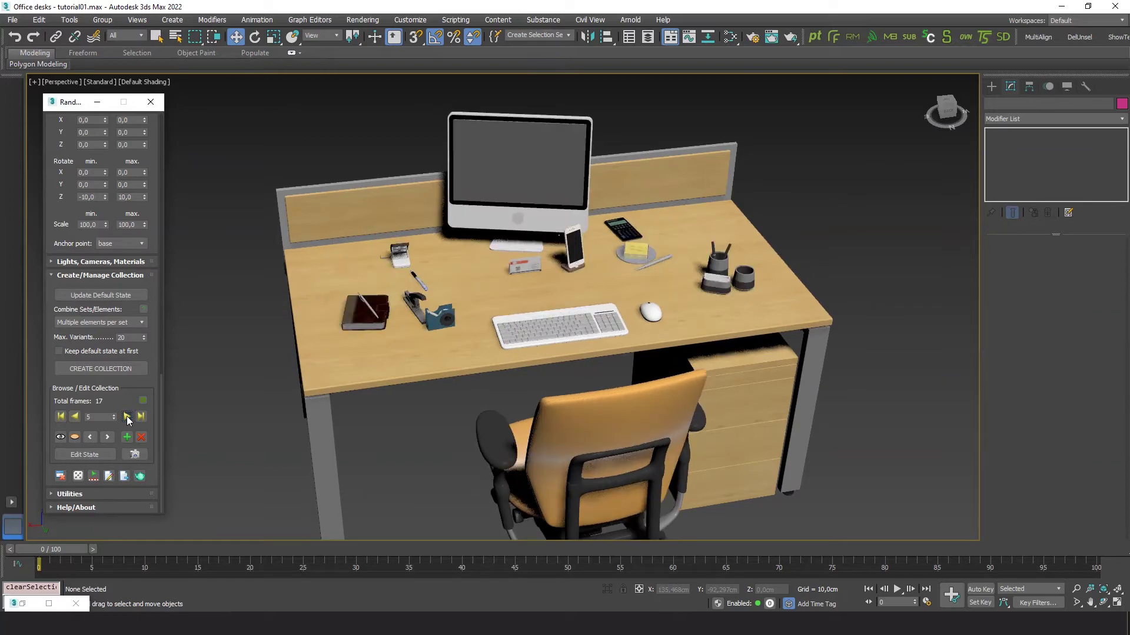
pyautogui.click(127, 417)
pyautogui.click(127, 417)
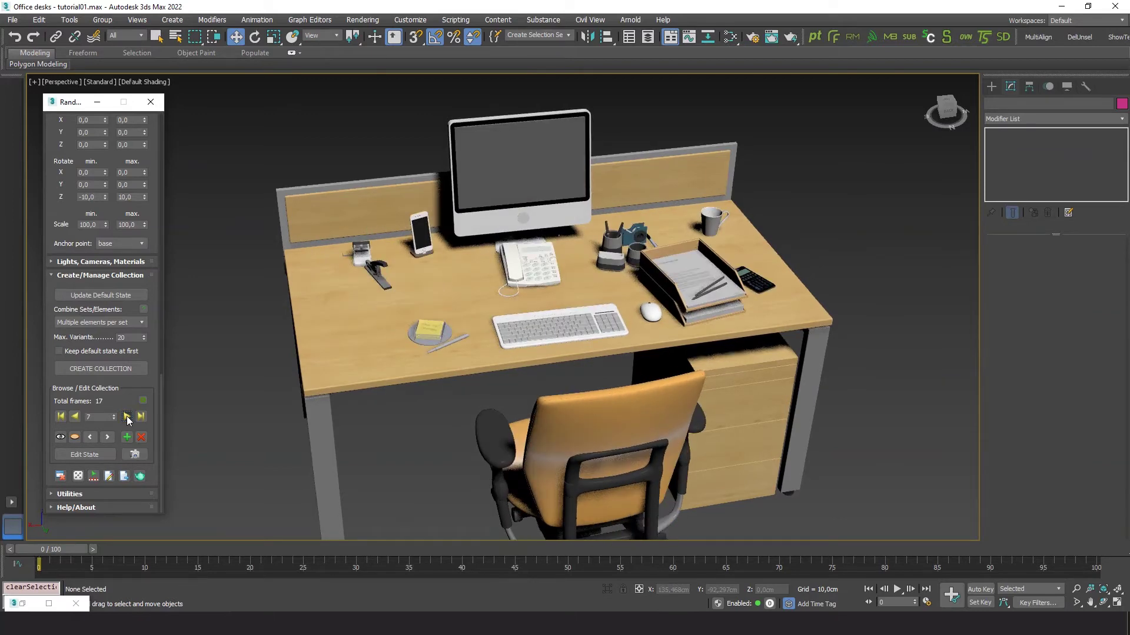
# Delete frame 7 from the collection, and also delete the variant that takes its place
pyautogui.click(141, 437)
pyautogui.click(553, 334)
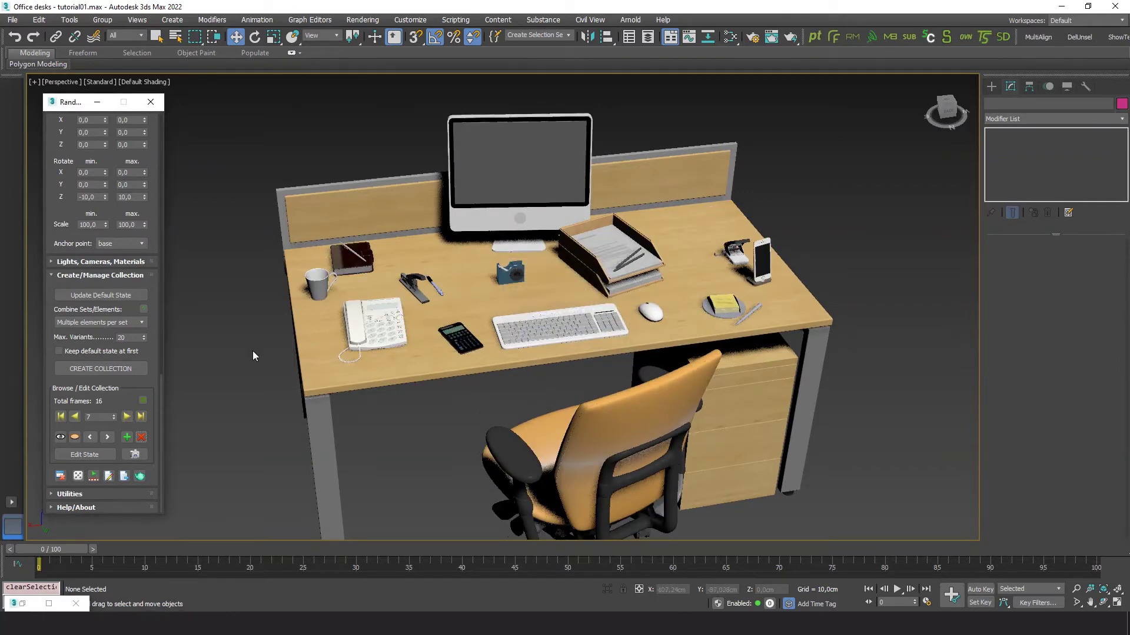
pyautogui.click(142, 438)
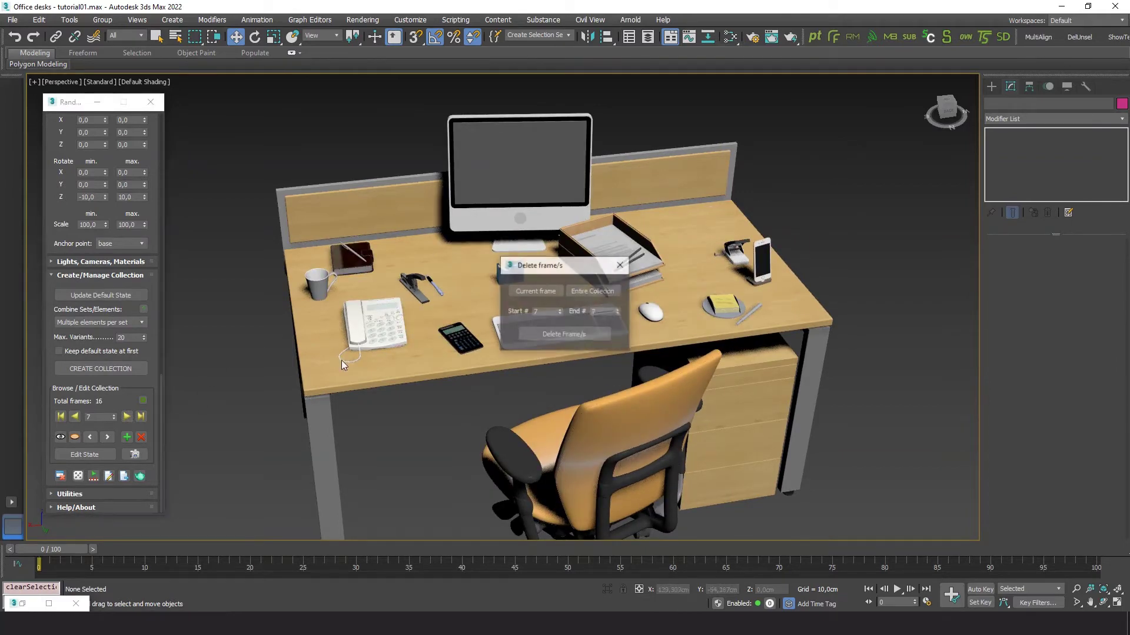
pyautogui.click(553, 334)
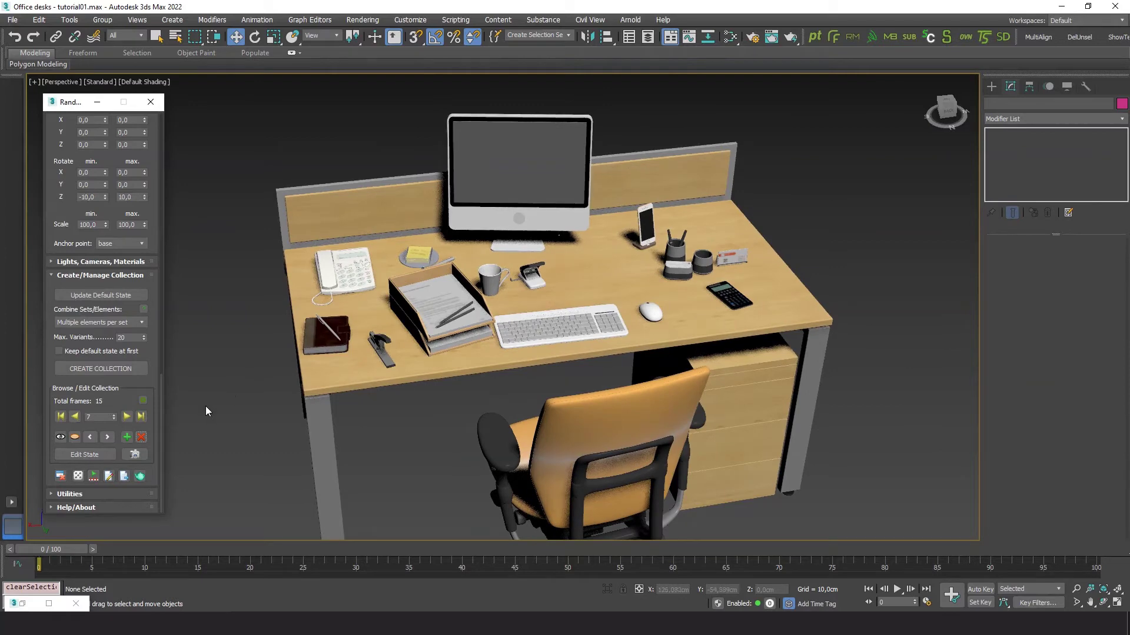
# Review the variants from the first frame up to frame 5 and delete two consecutive variants at frame 5
pyautogui.click(61, 416)
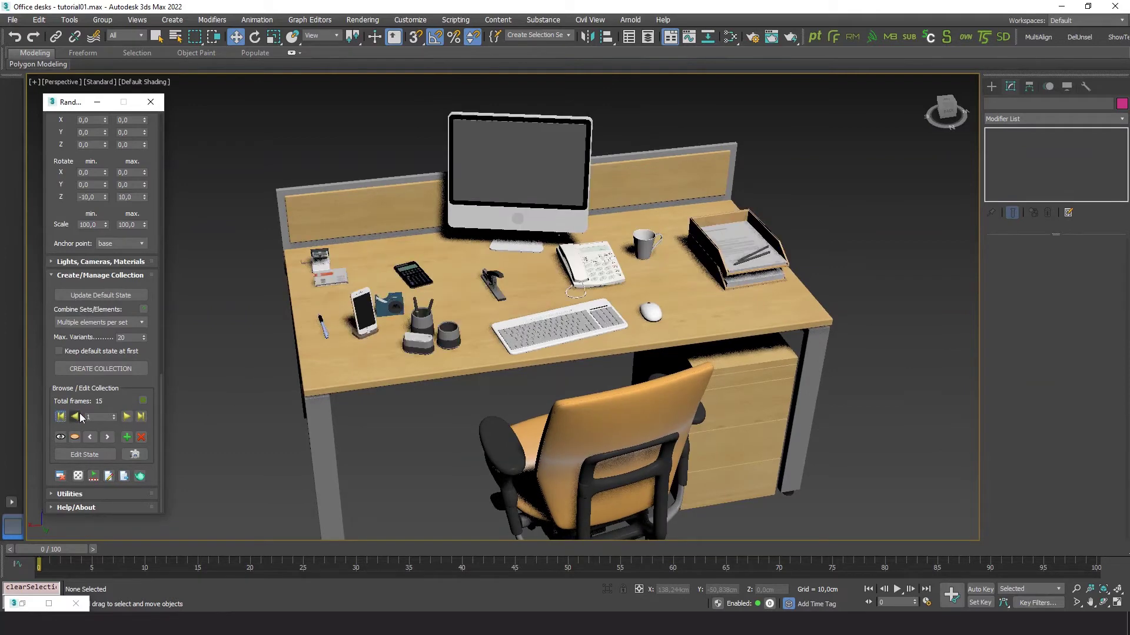
pyautogui.click(127, 416)
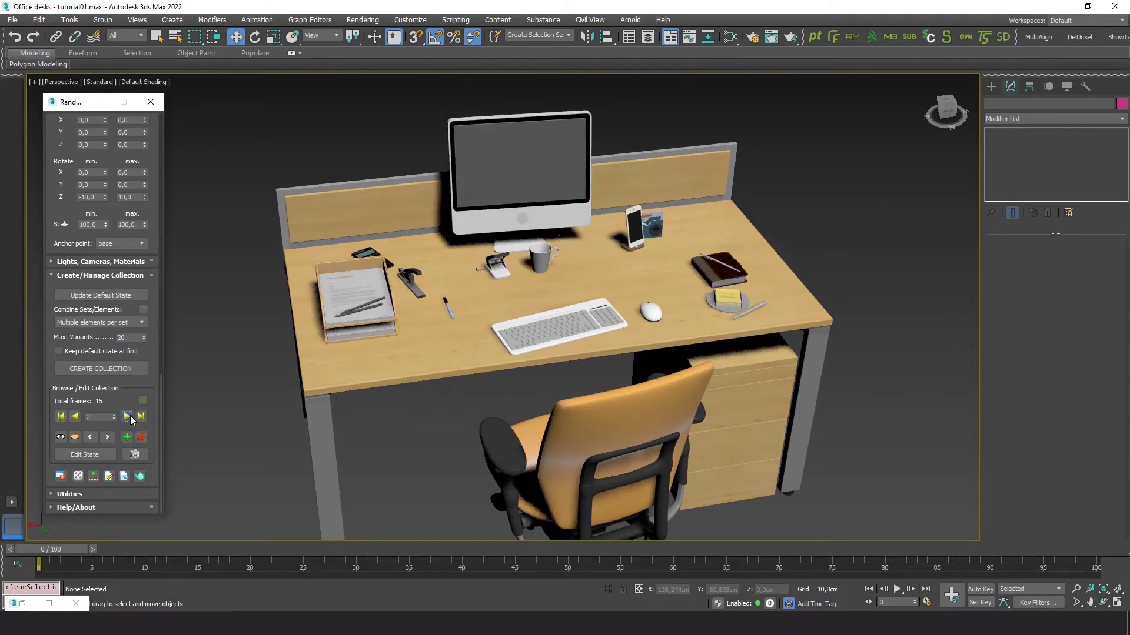
pyautogui.click(127, 417)
pyautogui.click(127, 417)
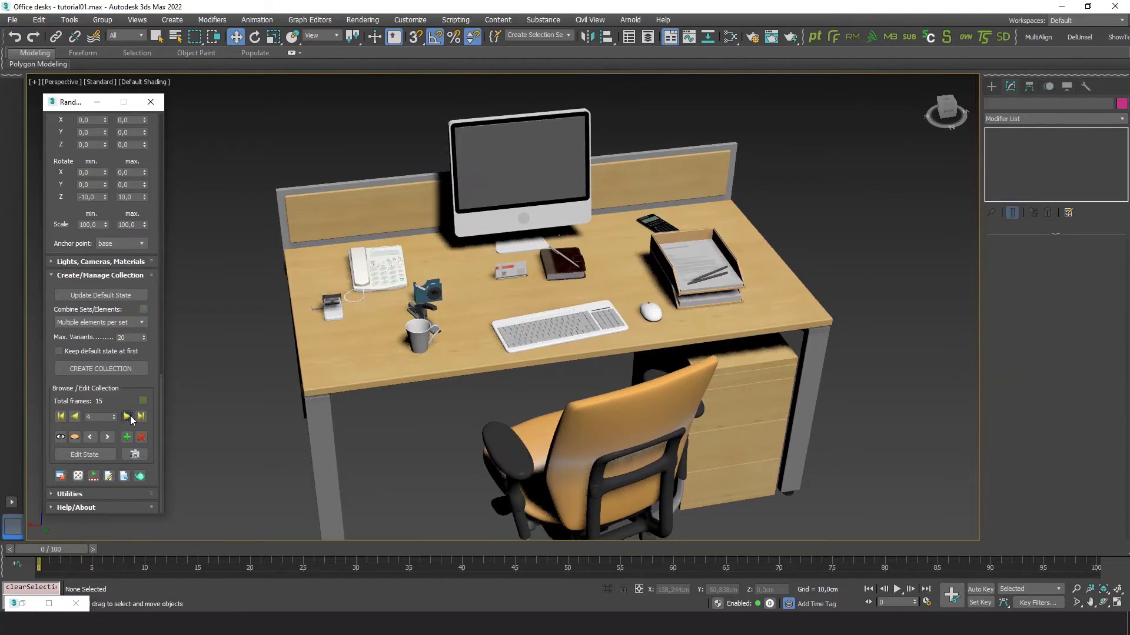
pyautogui.click(127, 417)
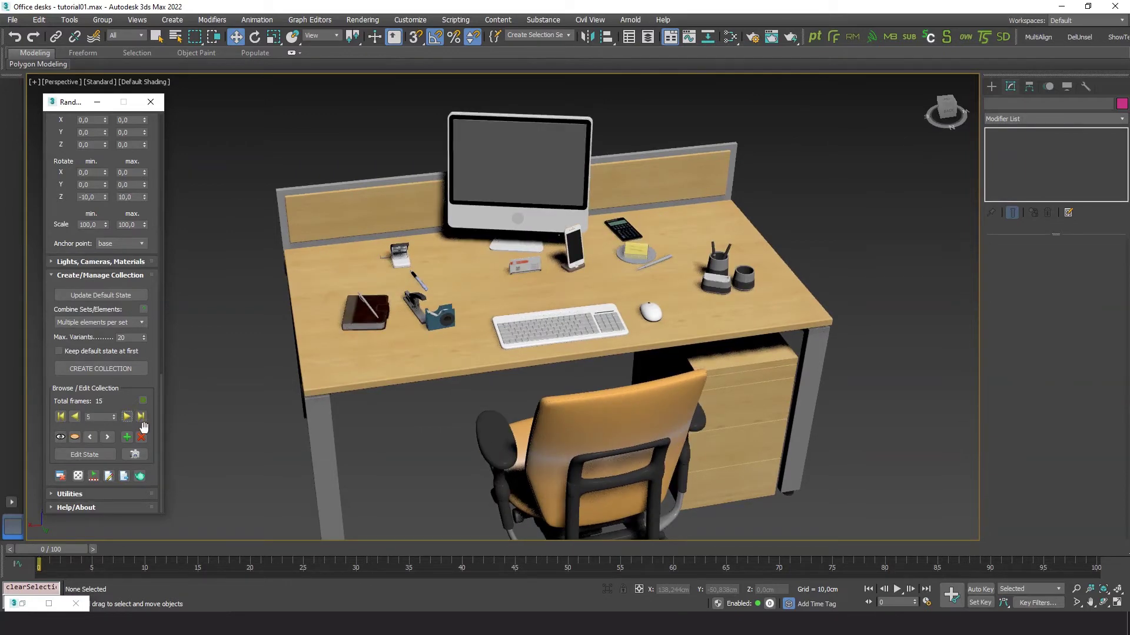
pyautogui.click(141, 436)
pyautogui.click(567, 337)
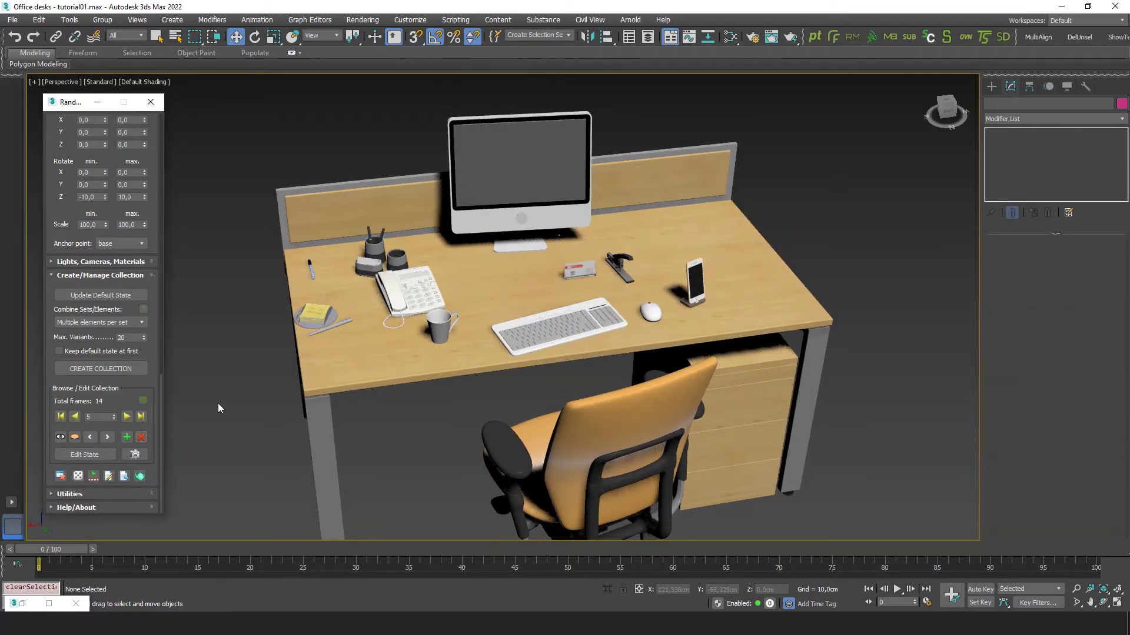
pyautogui.click(141, 437)
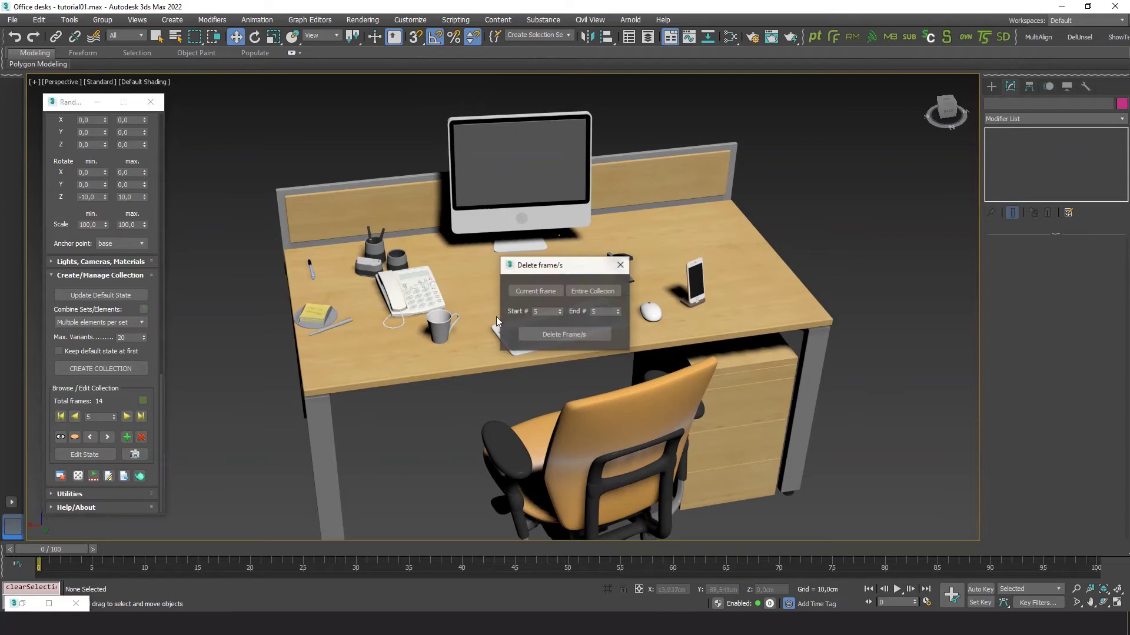
pyautogui.click(566, 334)
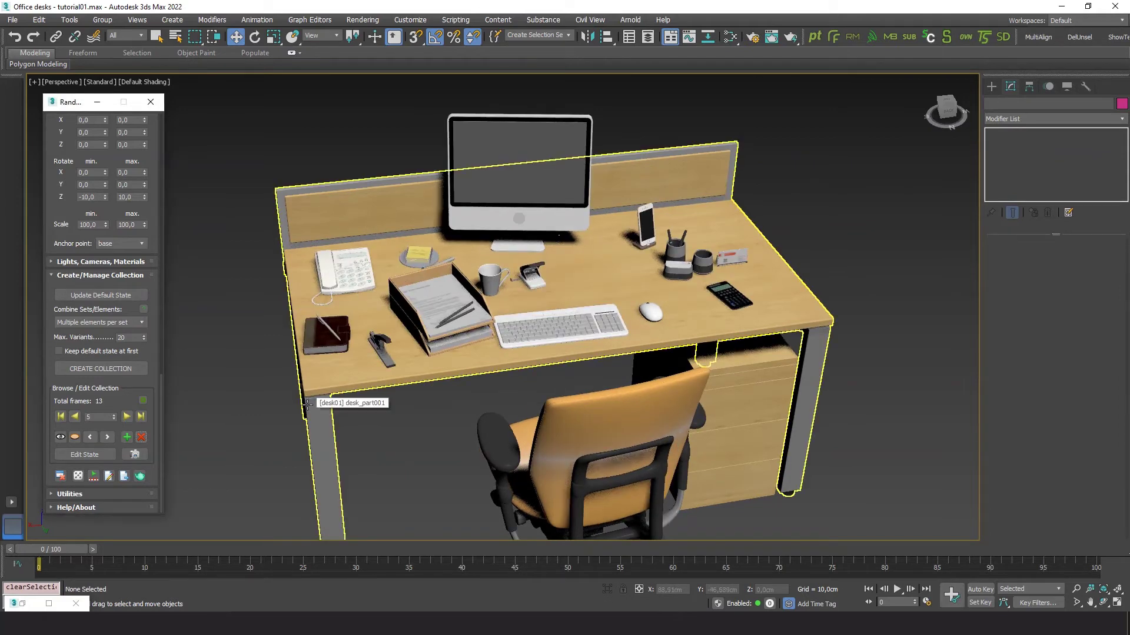
# Browse the remaining variants from the first frame to frame 10 and check their accessory arrangements
pyautogui.click(60, 417)
pyautogui.click(127, 417)
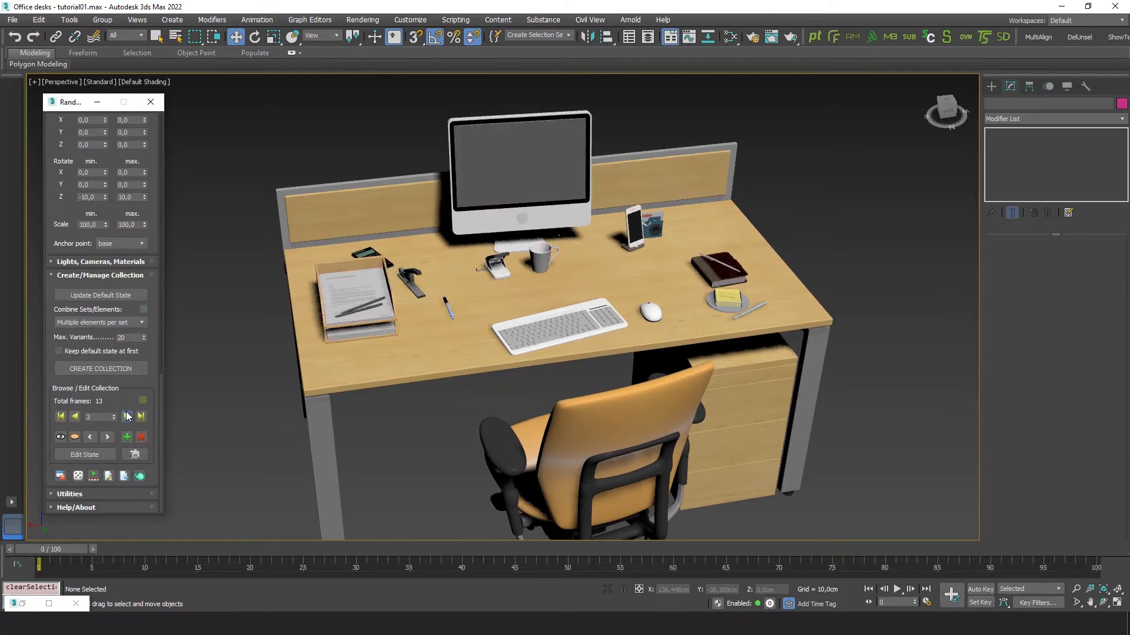
pyautogui.click(127, 417)
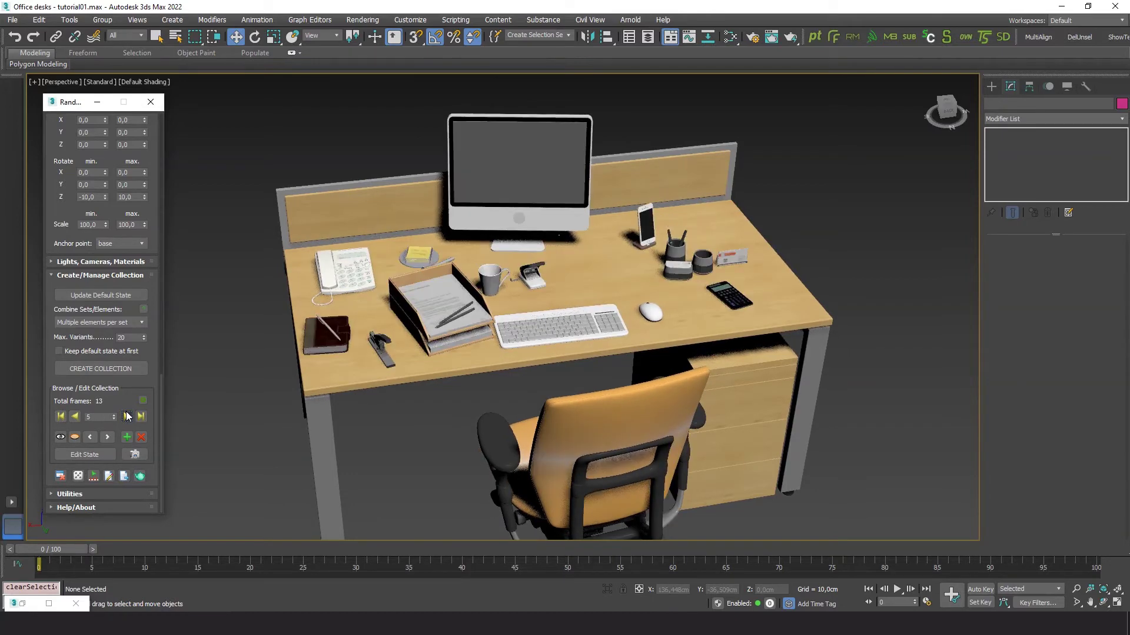
pyautogui.click(127, 417)
pyautogui.click(127, 416)
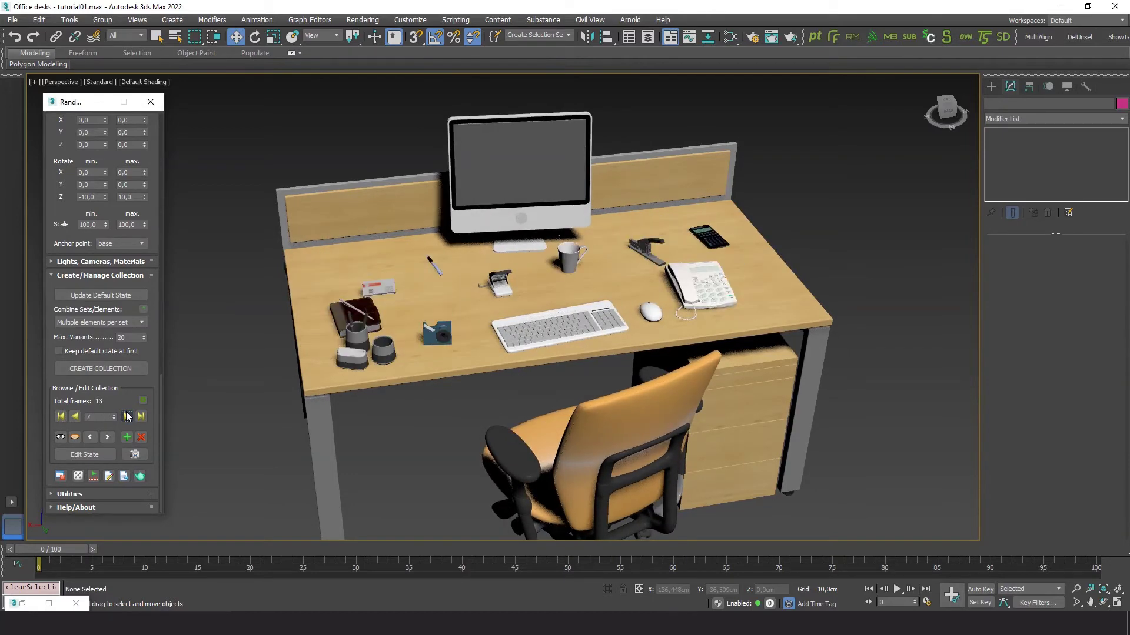
pyautogui.click(127, 416)
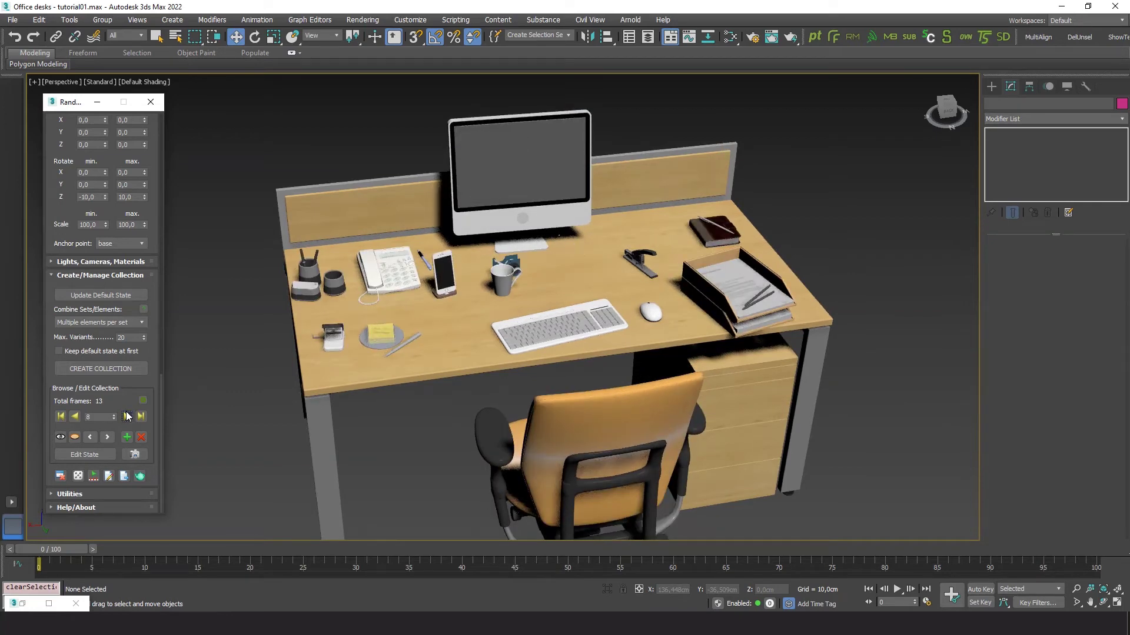
pyautogui.click(127, 417)
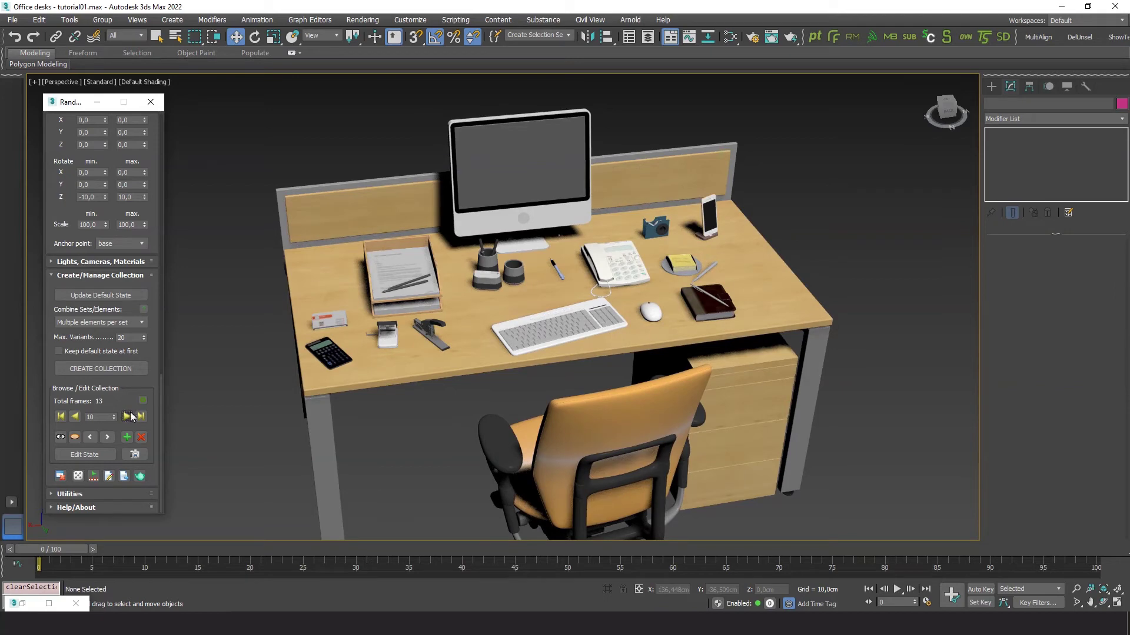
# Unhide the layout and Office environment layers around the desk
pyautogui.scroll(-3, 411, 401)
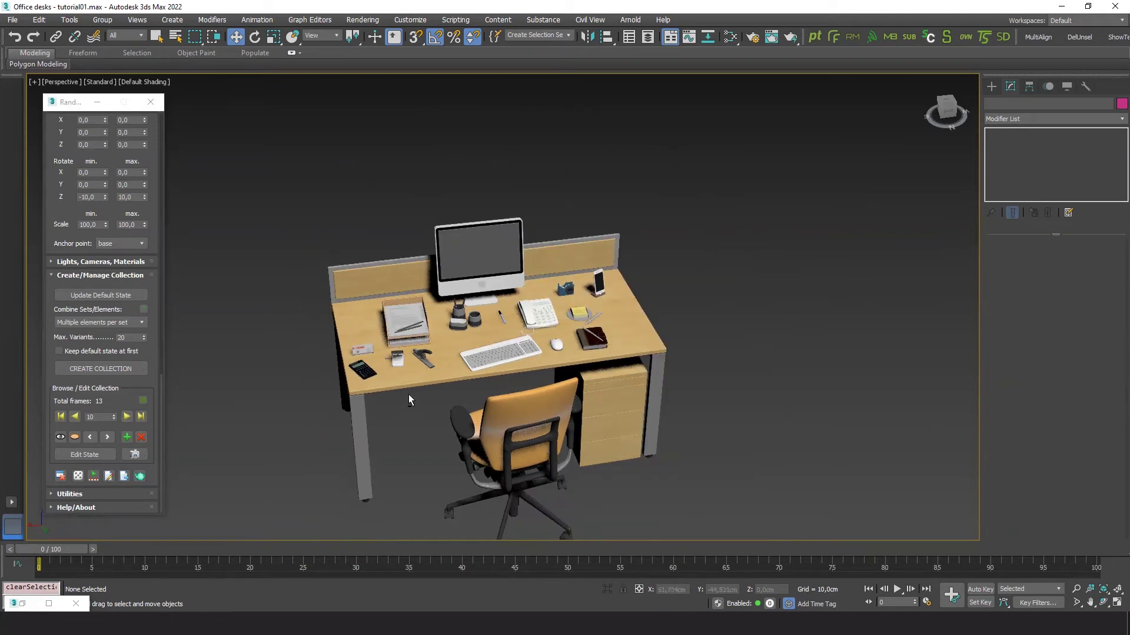
pyautogui.scroll(-3, 409, 396)
pyautogui.moveTo(413, 462); pyautogui.dragTo(446, 440, button='middle')
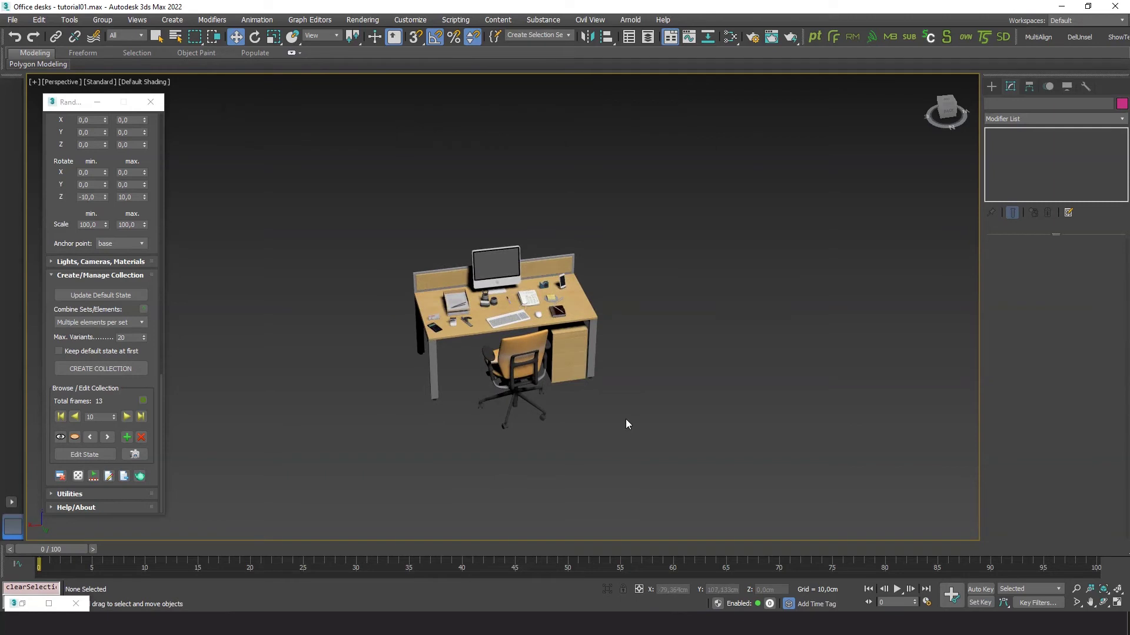
pyautogui.click(650, 37)
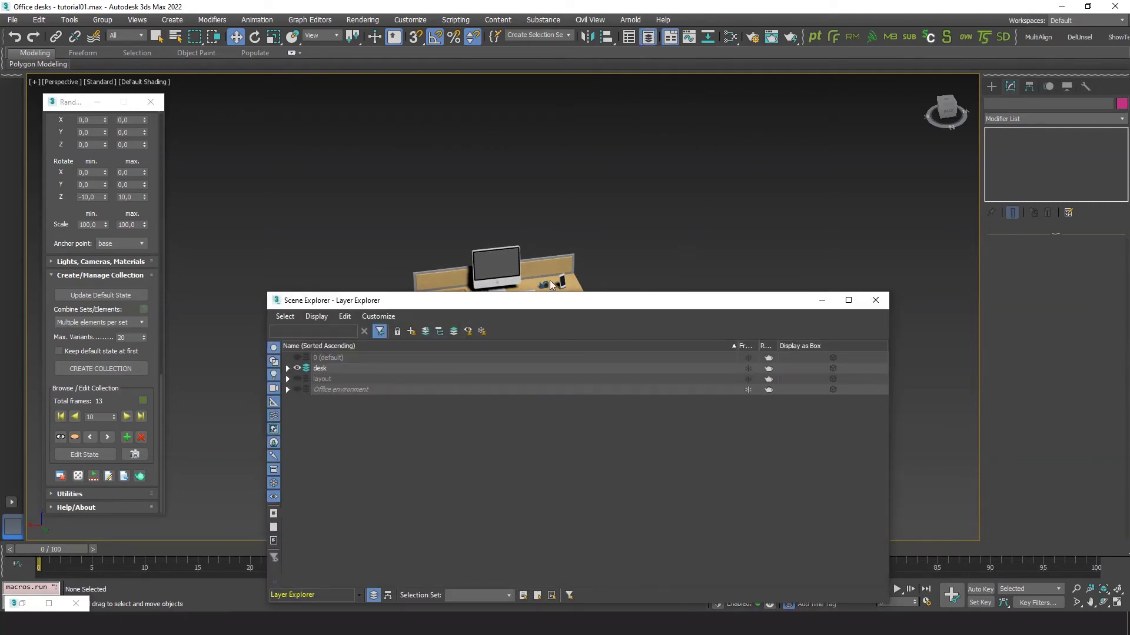
pyautogui.click(297, 379)
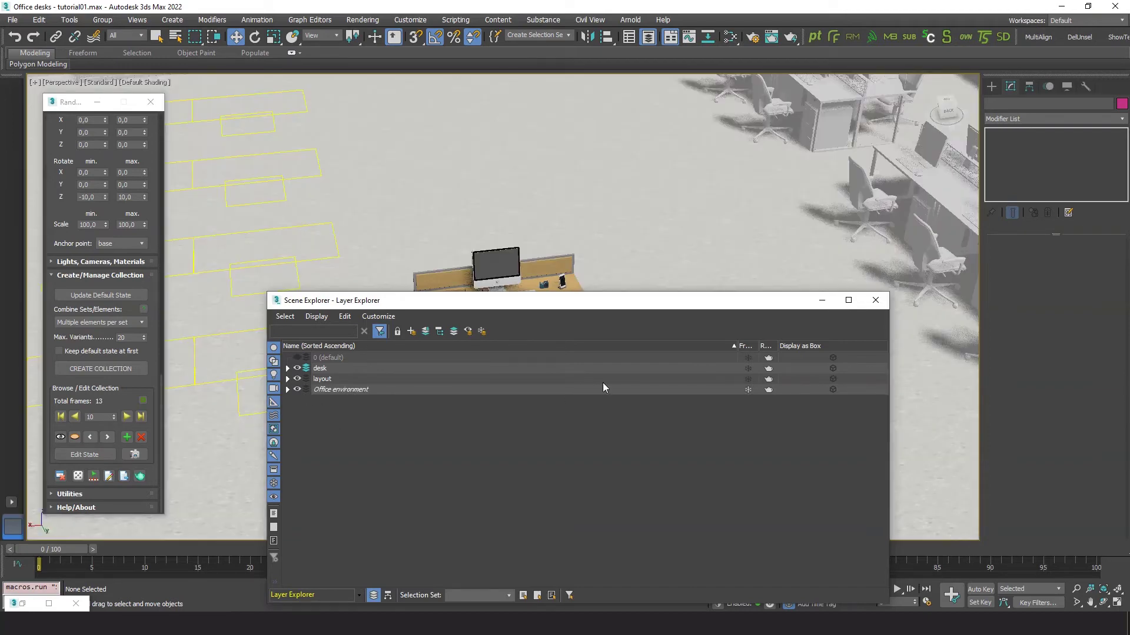
pyautogui.click(876, 300)
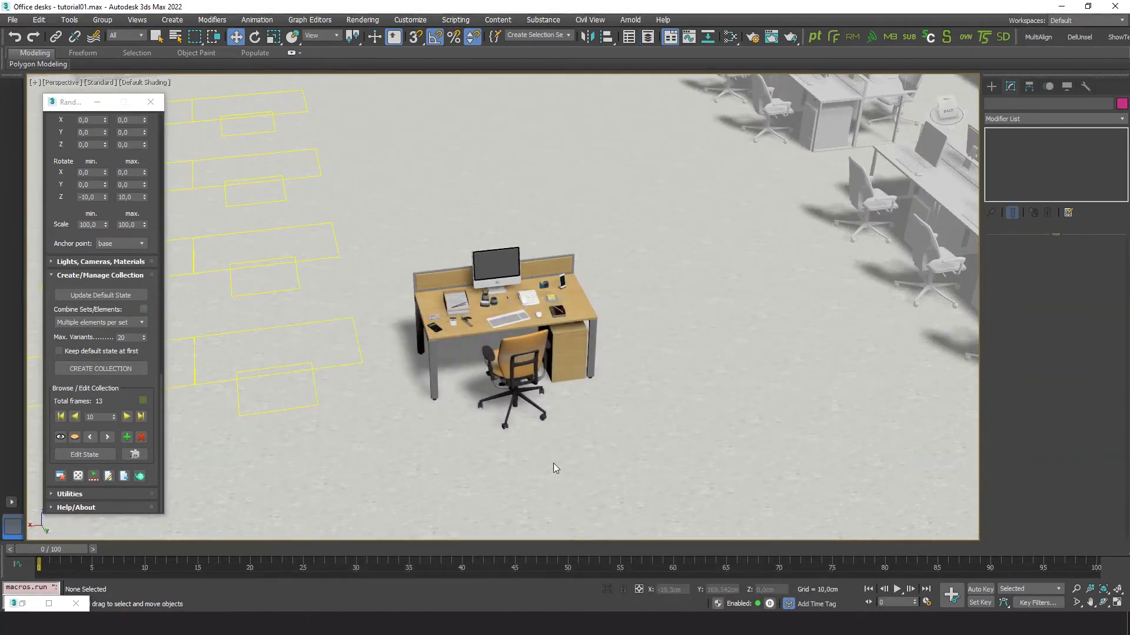
# Move the desk01 group onto the nearest left outline of the yellow desk layout
pyautogui.scroll(-5, 458, 407)
pyautogui.moveTo(363, 447); pyautogui.dragTo(509, 422, button='middle')
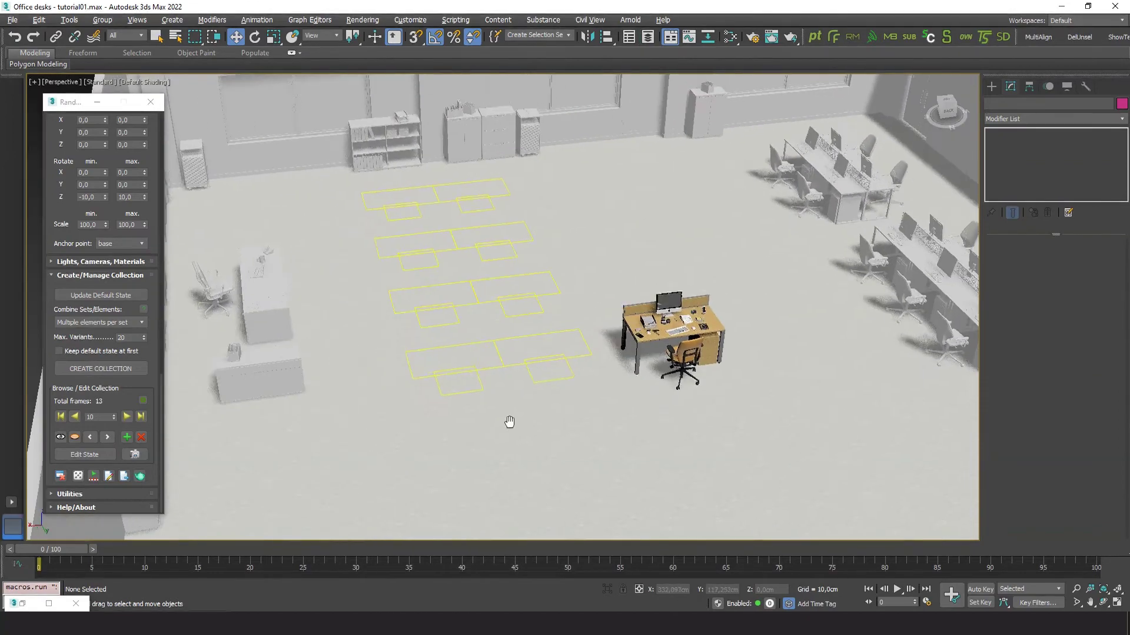
pyautogui.scroll(-1, 513, 402)
pyautogui.keyDown('alt'); pyautogui.moveTo(591, 410); pyautogui.dragTo(590, 405, button='middle'); pyautogui.keyUp('alt')
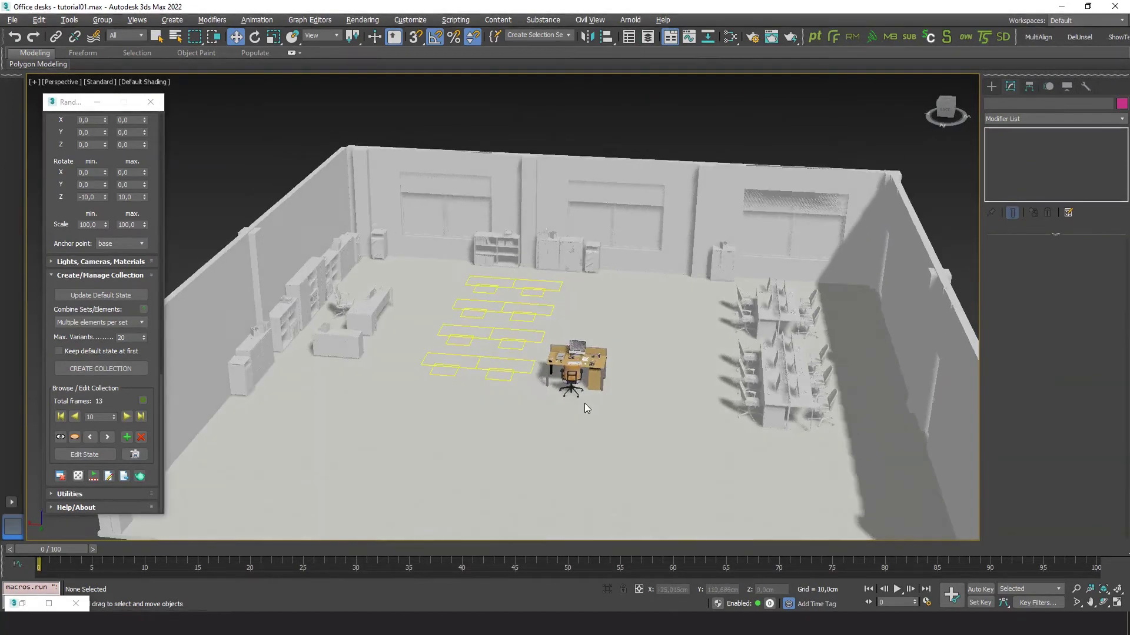
pyautogui.scroll(3, 482, 406)
pyautogui.keyDown('alt'); pyautogui.moveTo(521, 410); pyautogui.dragTo(647, 388, button='middle'); pyautogui.keyUp('alt')
pyautogui.click(673, 369)
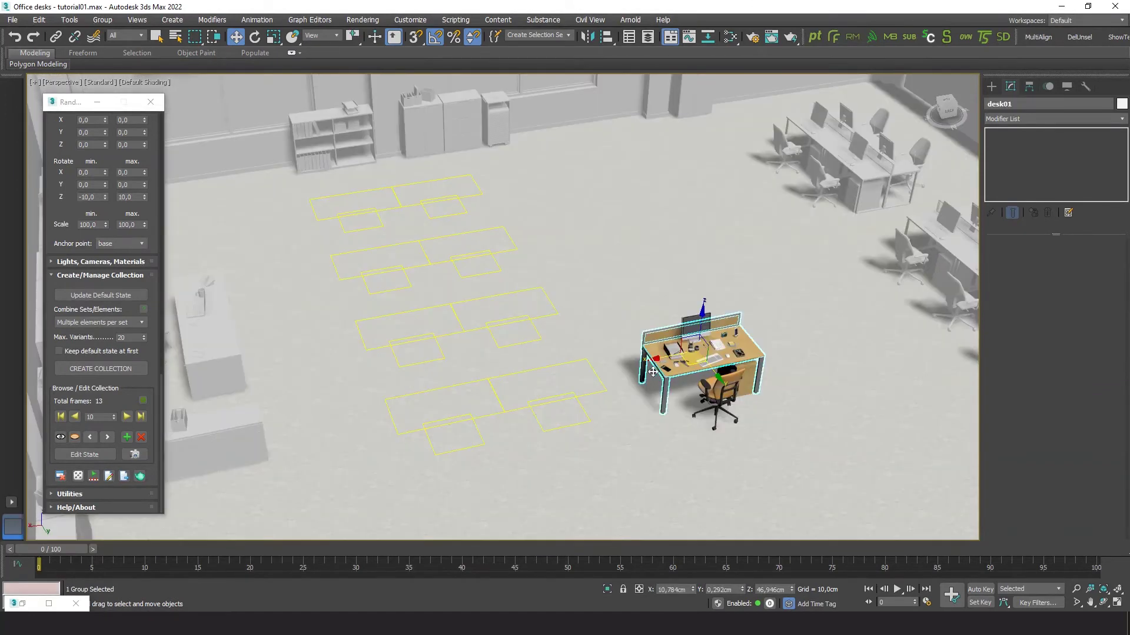
pyautogui.moveTo(673, 369); pyautogui.dragTo(450, 372)
pyautogui.keyDown('alt'); pyautogui.moveTo(450, 372); pyautogui.dragTo(407, 383, button='middle'); pyautogui.keyUp('alt')
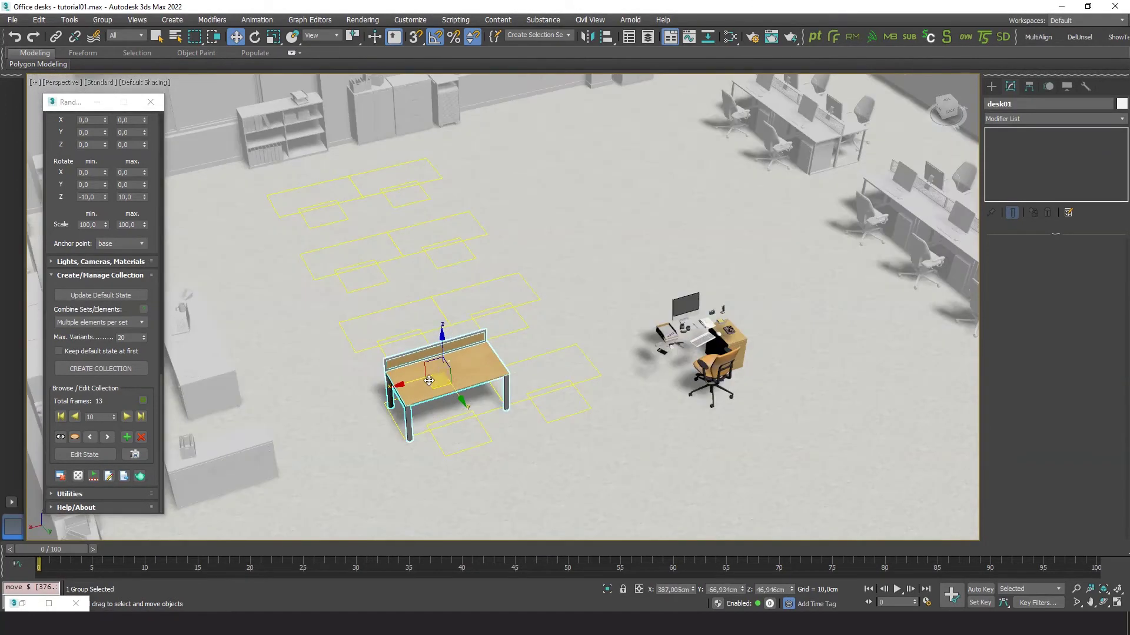
# Copy the desk onto the adjacent outline and clone the resulting desk pair onto the remaining three rows of the layout
pyautogui.moveTo(407, 383)
pyautogui.keyDown('shift'); pyautogui.mouseDown()
pyautogui.moveTo(536, 344)
pyautogui.moveTo(504, 354)
pyautogui.moveTo(519, 355)
pyautogui.mouseUp(); pyautogui.keyUp('shift')
pyautogui.click(563, 363)
pyautogui.keyDown('ctrl'); pyautogui.click(457, 367); pyautogui.keyUp('ctrl')
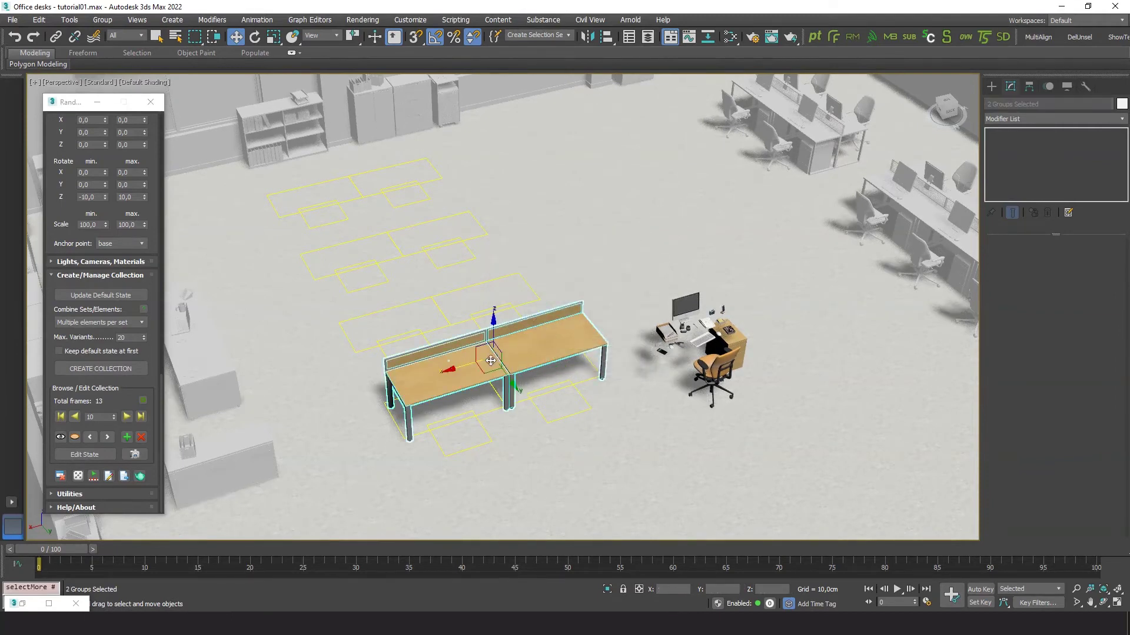
pyautogui.moveTo(509, 377)
pyautogui.keyDown('shift'); pyautogui.mouseDown()
pyautogui.moveTo(480, 347)
pyautogui.moveTo(486, 318)
pyautogui.mouseUp(); pyautogui.keyUp('shift')
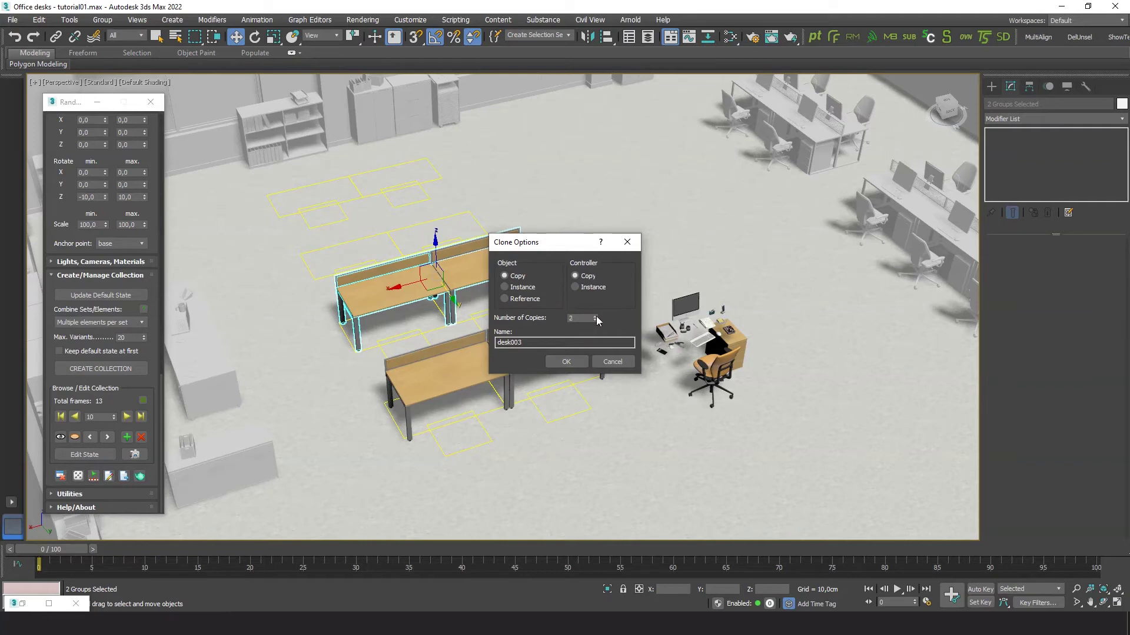
pyautogui.click(562, 361)
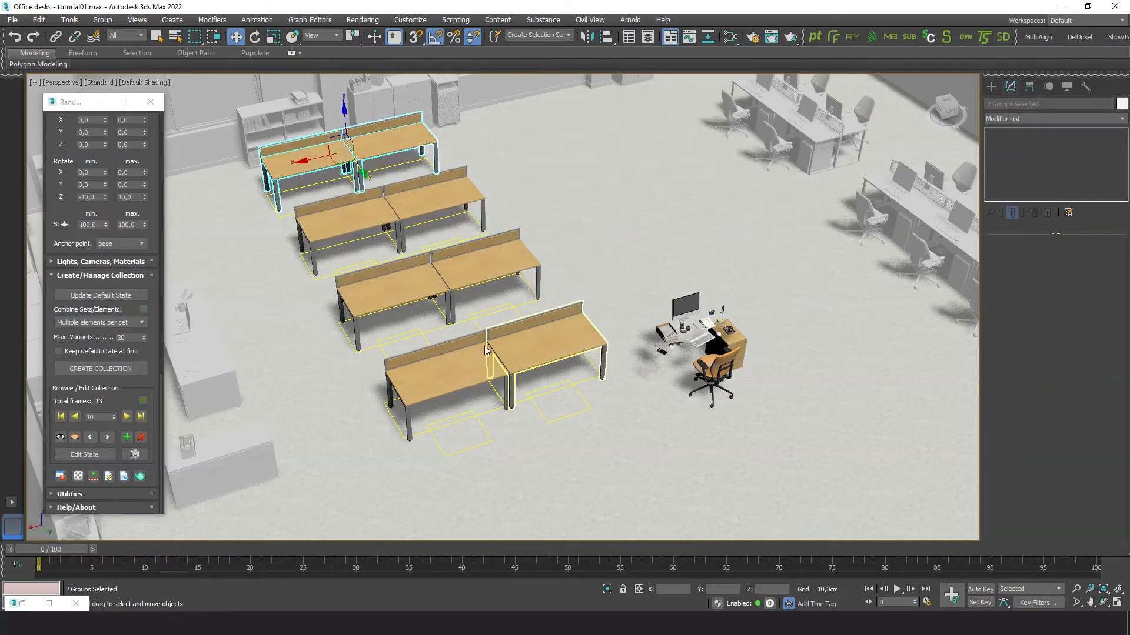
# Undo the desk copies and the desk's move onto the layout outline
pyautogui.hotkey('ctrl', 'z')
pyautogui.hotkey('ctrl', 'z')
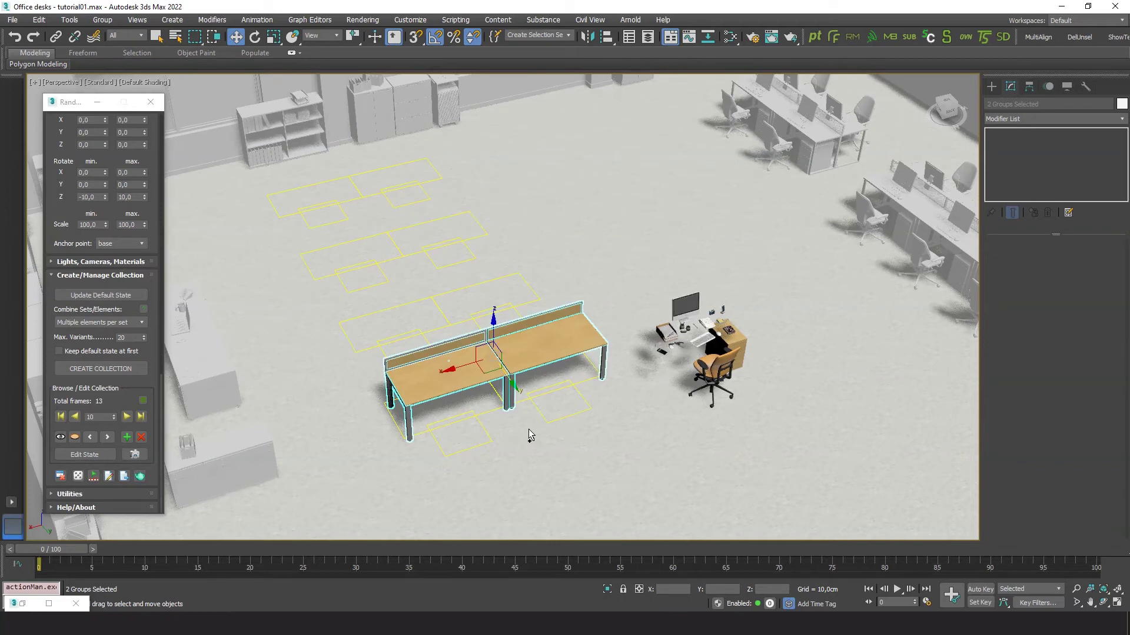
pyautogui.hotkey('ctrl', 'z')
pyautogui.hotkey('ctrl', 'z')
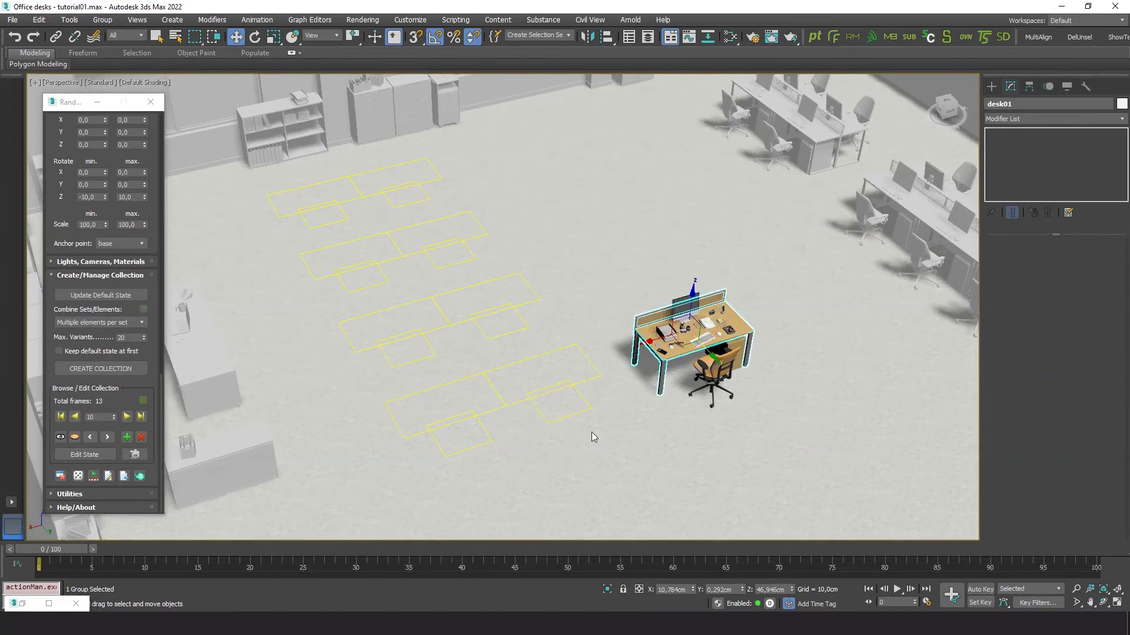
# Maximize the Top view with its grid hidden, frame all four rows of desk outlines, and clear the selection
pyautogui.keyDown('alt'); pyautogui.moveTo(658, 471); pyautogui.dragTo(588, 437, button='middle'); pyautogui.keyUp('alt')
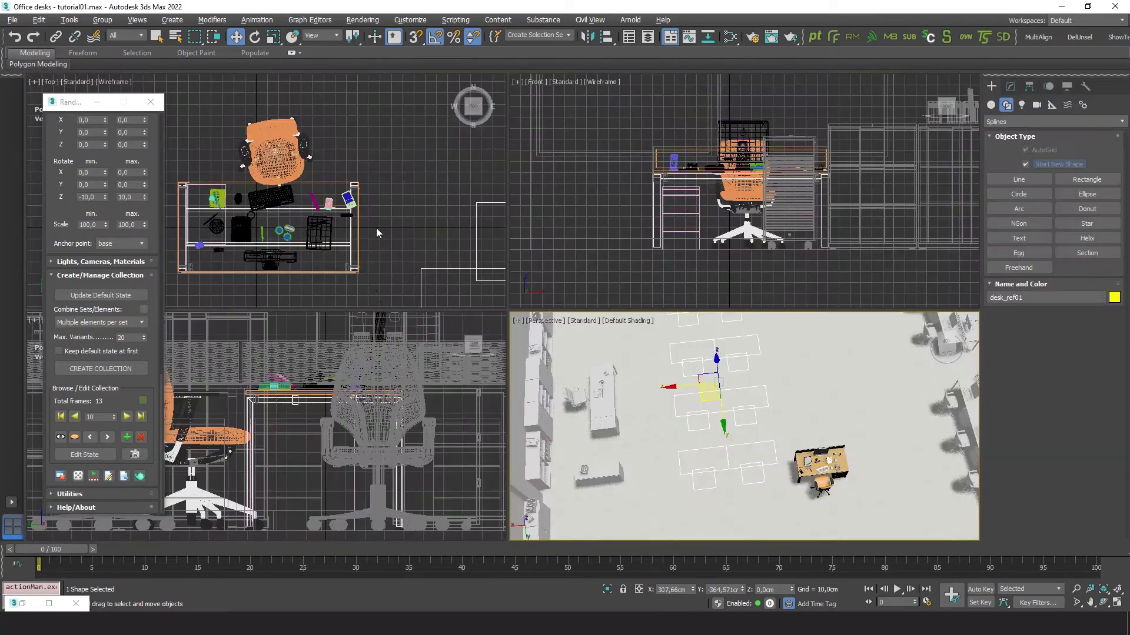
pyautogui.scroll(-5, 390, 171)
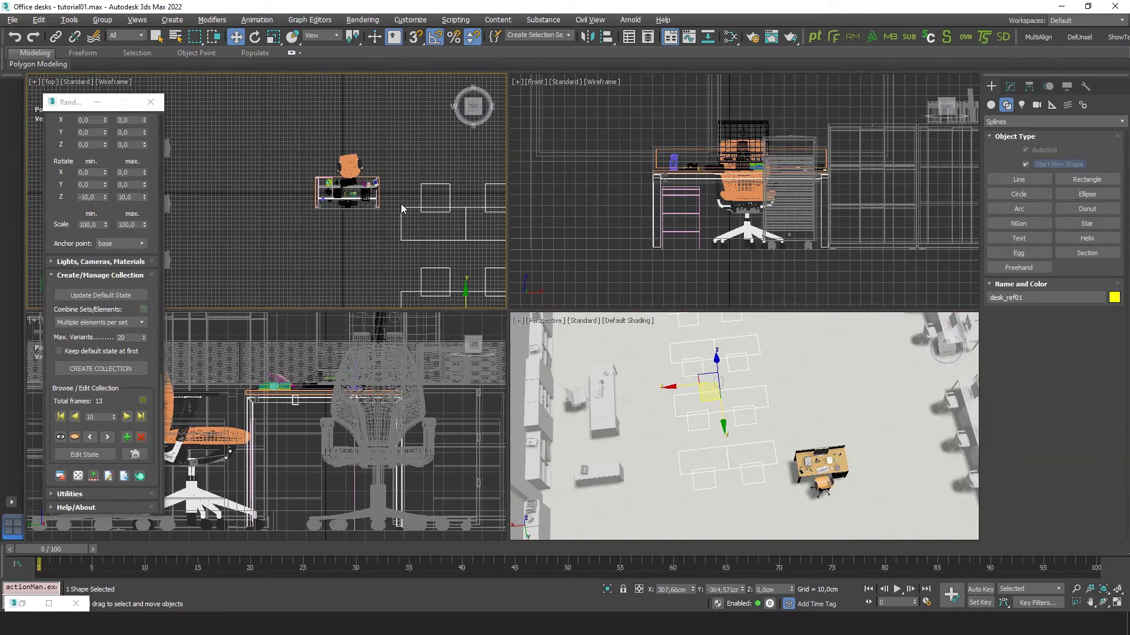
pyautogui.press('f')
pyautogui.moveTo(304, 235); pyautogui.dragTo(310, 267, button='middle')
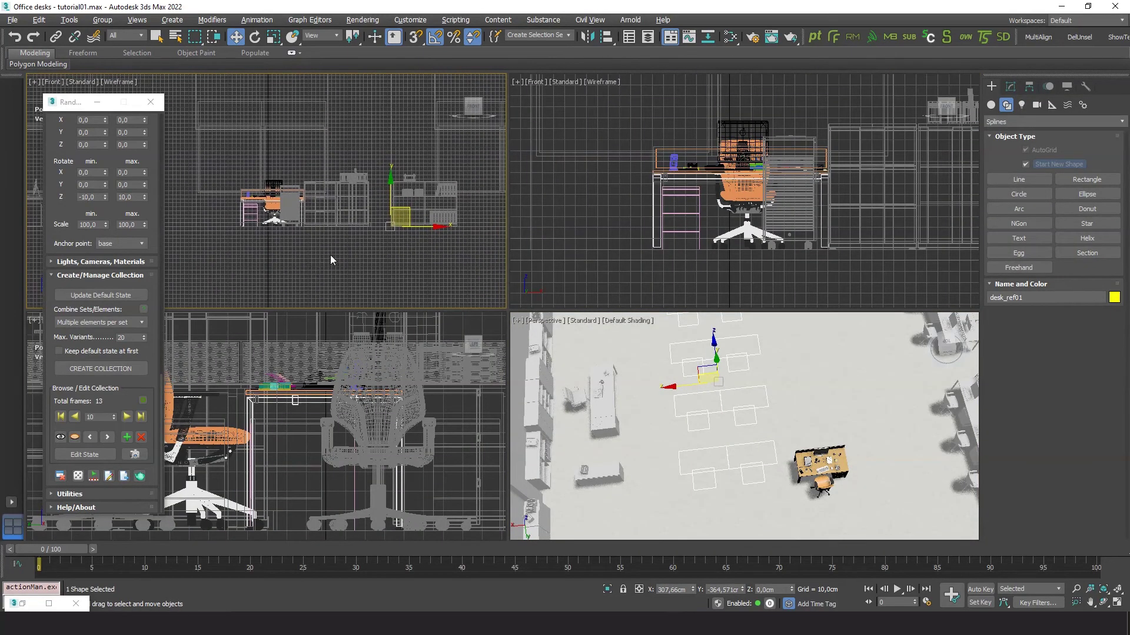
pyautogui.press('t')
pyautogui.press('g')
pyautogui.hotkey('alt', 'w')
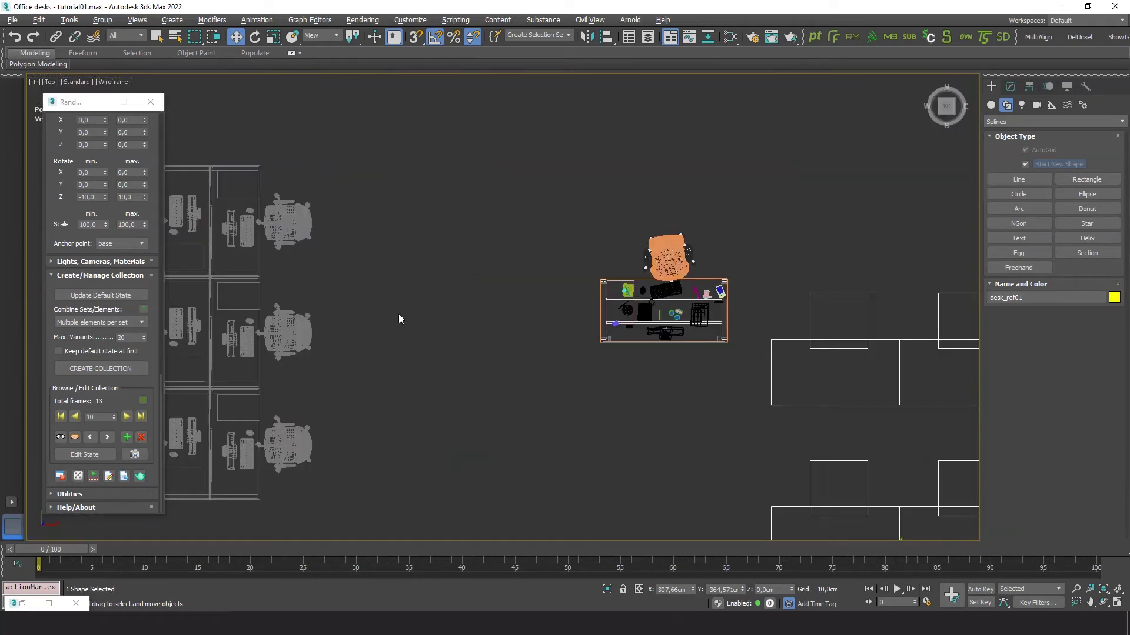
pyautogui.moveTo(612, 402); pyautogui.dragTo(333, 285, button='middle')
pyautogui.scroll(-2, 376, 398)
pyautogui.moveTo(376, 398); pyautogui.dragTo(338, 304, button='middle')
pyautogui.scroll(-2, 328, 327)
pyautogui.click(315, 363)
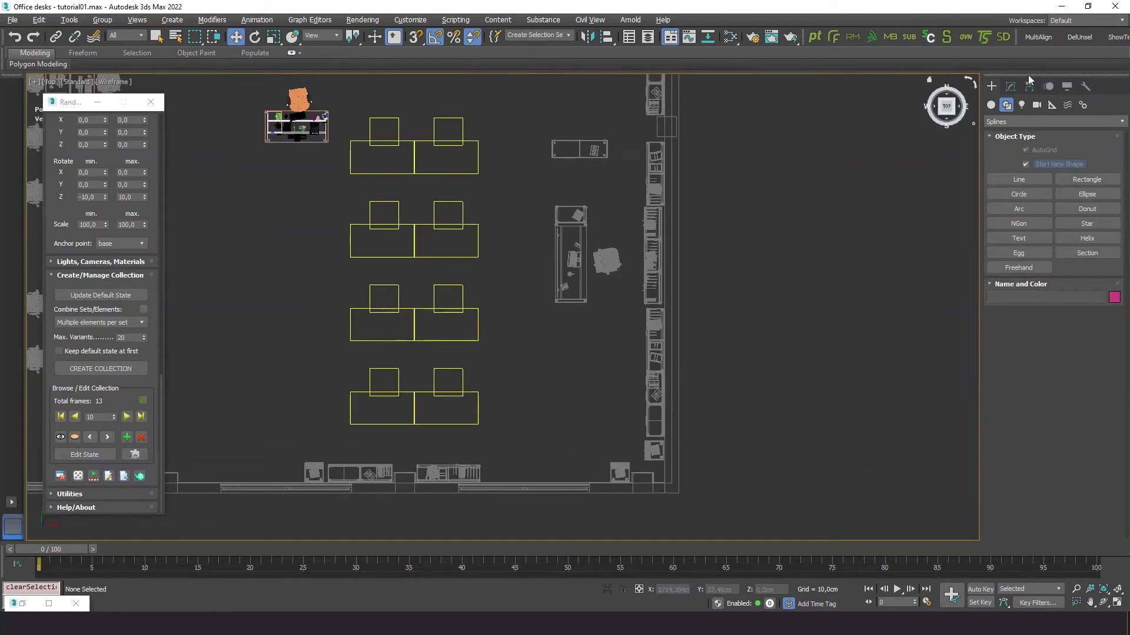
# With AutoGrid off, draw a rectangle about 161 cm wide and 141 cm long enclosing the lowest row's left desk and chair outline
pyautogui.click(1088, 180)
pyautogui.click(1026, 151)
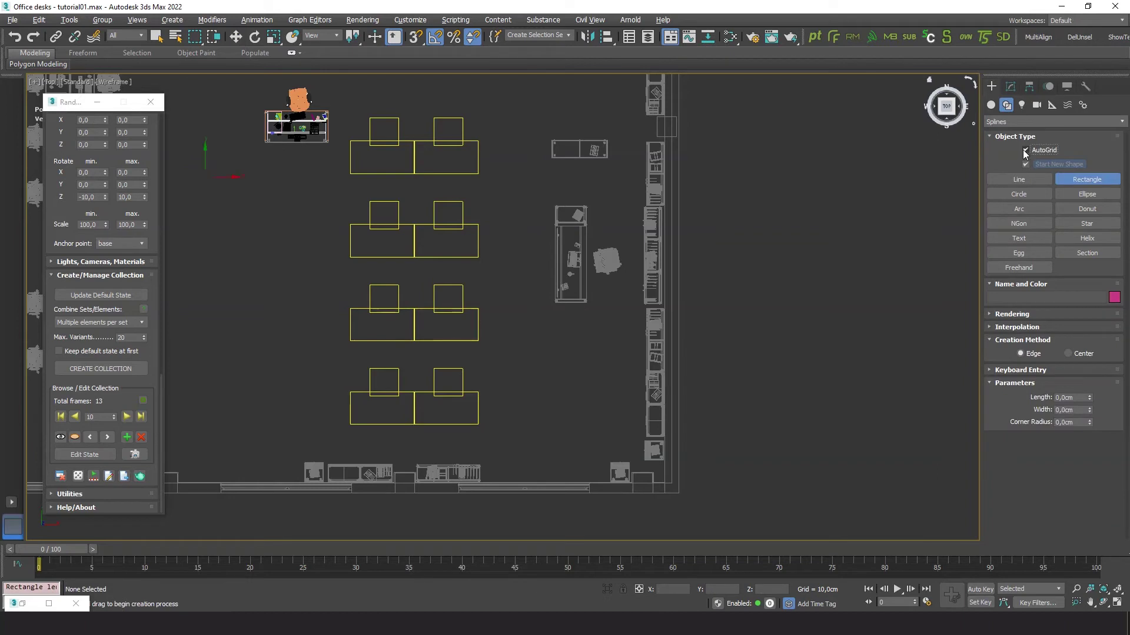
pyautogui.scroll(4, 387, 421)
pyautogui.scroll(2, 323, 373)
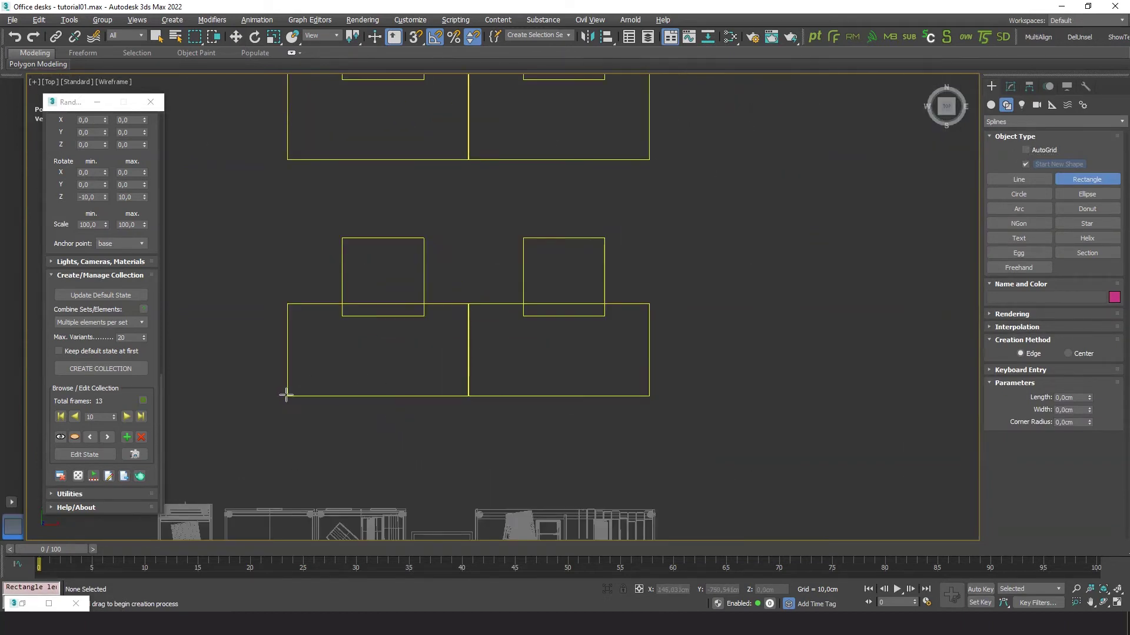
pyautogui.moveTo(288, 394); pyautogui.dragTo(468, 237)
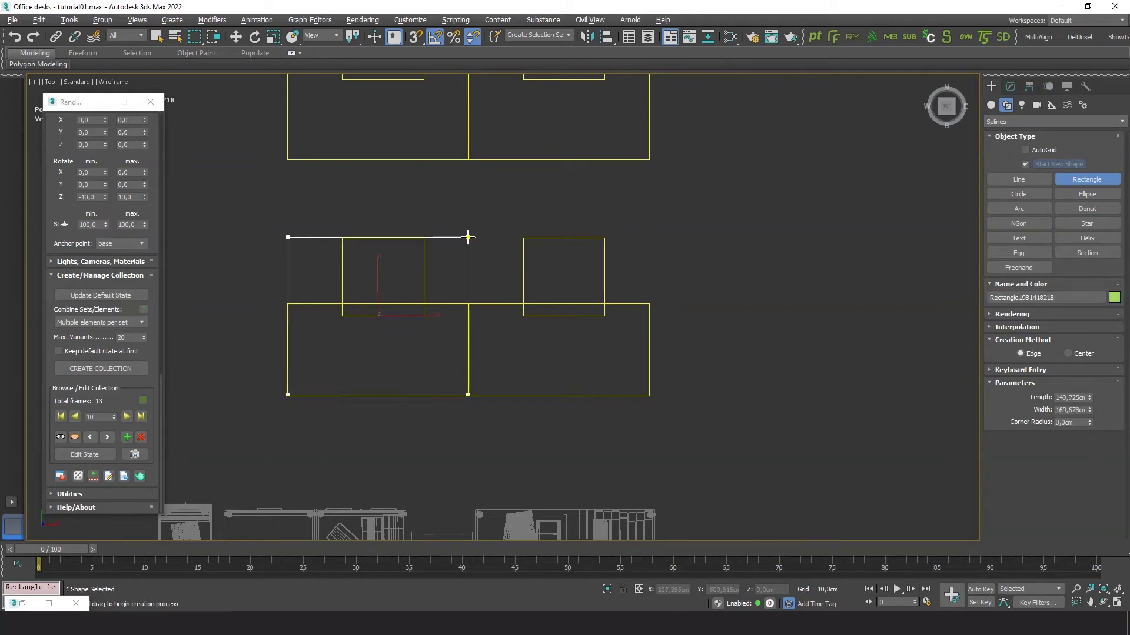
# Rename the new rectangle as desk_ref
pyautogui.click(1010, 86)
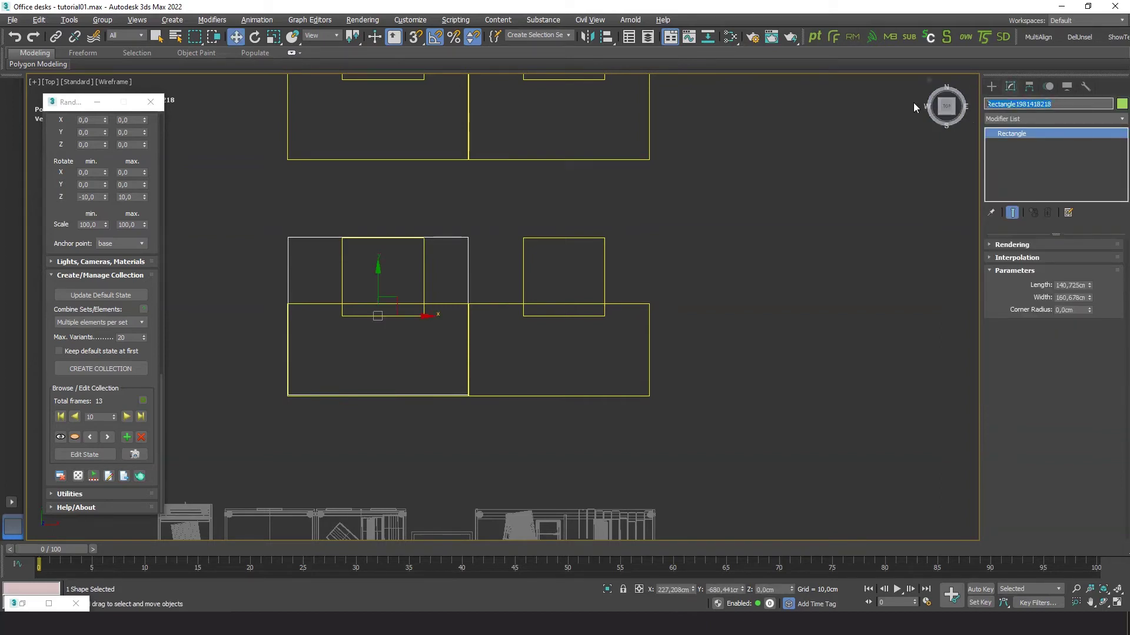
pyautogui.write('desk_ref')
pyautogui.press('Return')
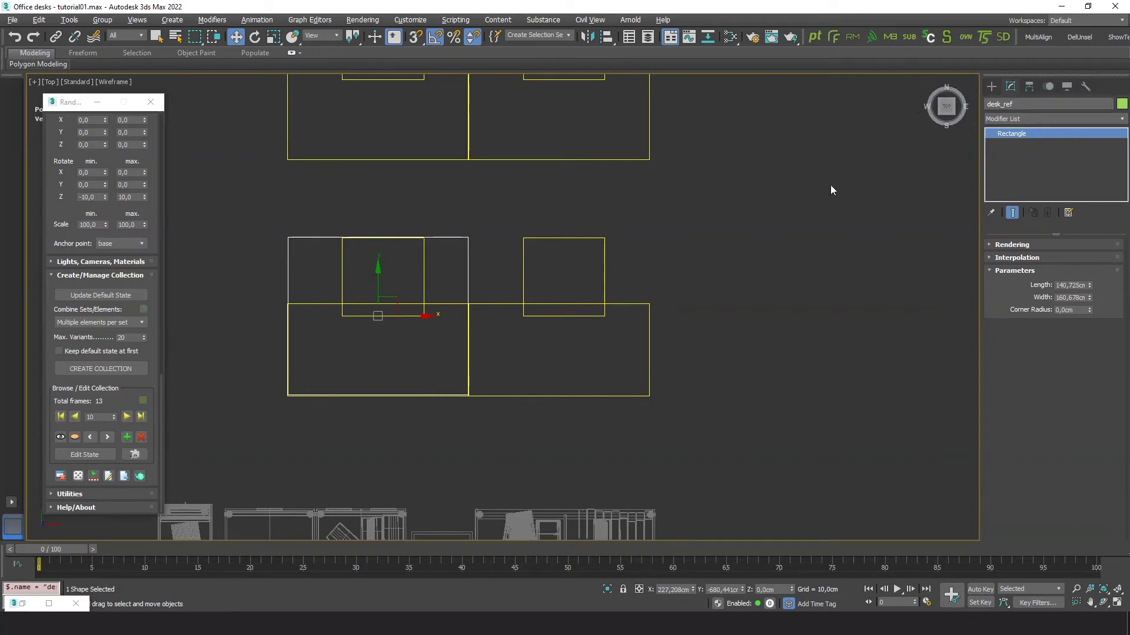
# Clone the desk_ref rectangle along X as an instance onto the adjacent desk outline in the same row
pyautogui.keyDown('shift'); pyautogui.moveTo(409, 316); pyautogui.dragTo(591, 308); pyautogui.keyUp('shift')
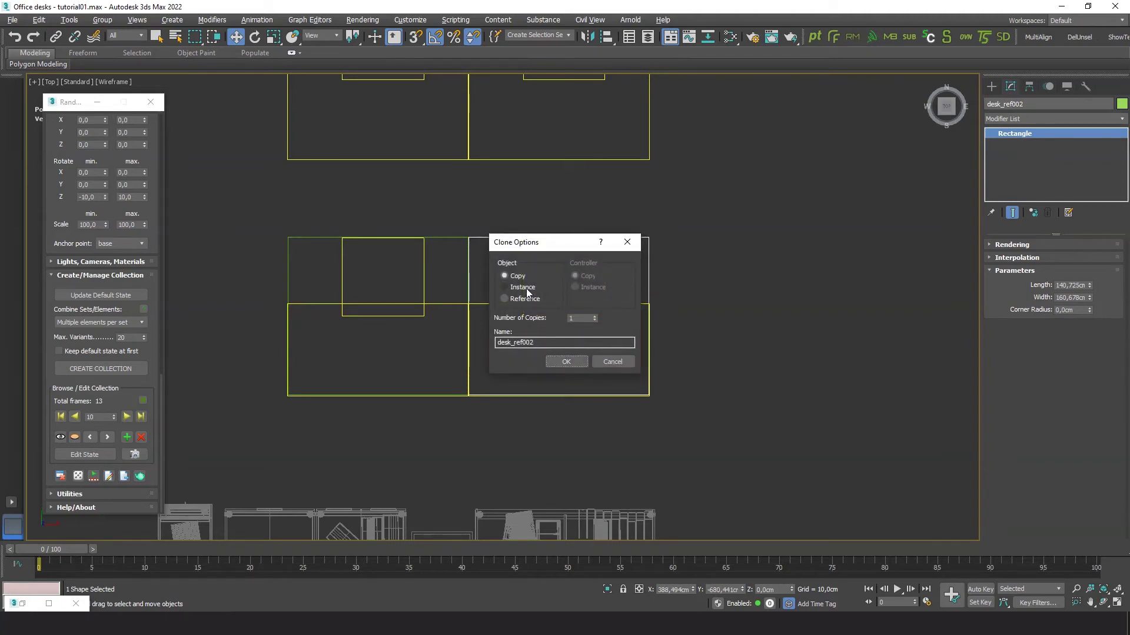
pyautogui.click(526, 289)
pyautogui.click(566, 361)
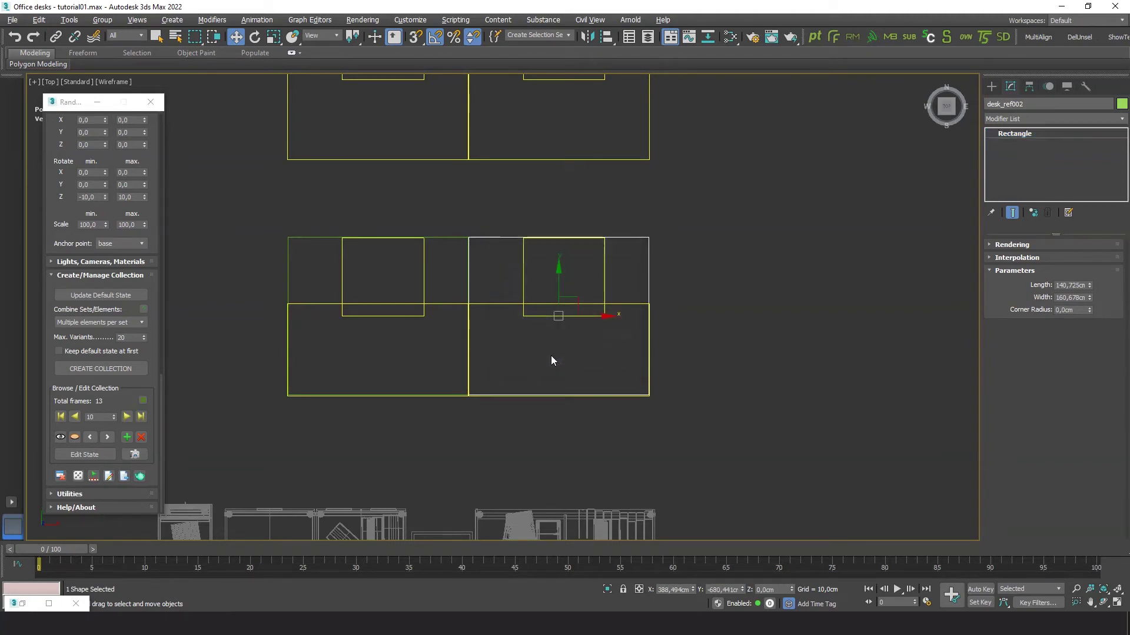
# Clone both desk_ref rectangles along Y as instances with 3 copies, covering the remaining rows of the layout
pyautogui.keyDown('ctrl'); pyautogui.click(465, 255); pyautogui.keyUp('ctrl')
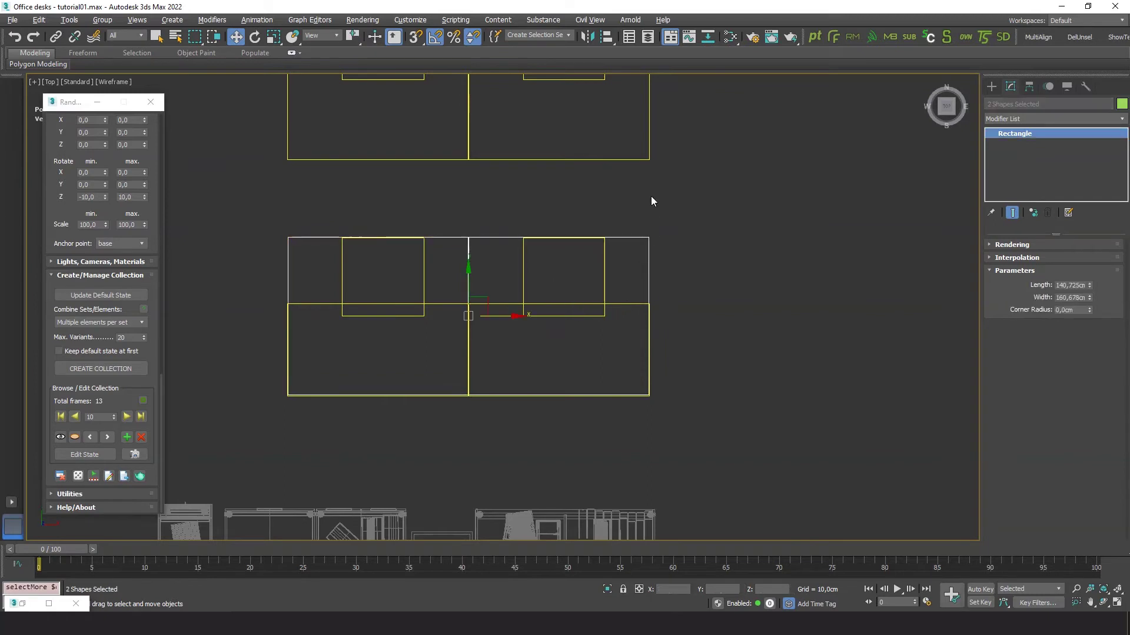
pyautogui.scroll(-5, 633, 262)
pyautogui.scroll(3, 570, 295)
pyautogui.moveTo(570, 295); pyautogui.dragTo(580, 312, button='middle')
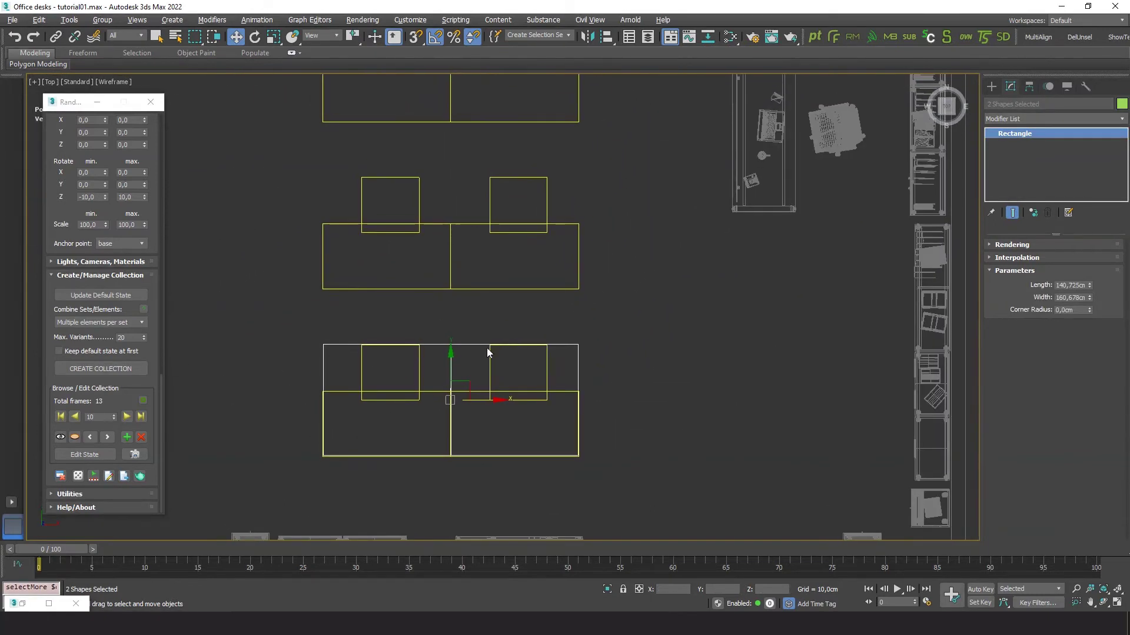
pyautogui.moveTo(450, 368)
pyautogui.keyDown('shift'); pyautogui.mouseDown()
pyautogui.moveTo(462, 264)
pyautogui.moveTo(484, 201)
pyautogui.mouseUp(); pyautogui.keyUp('shift')
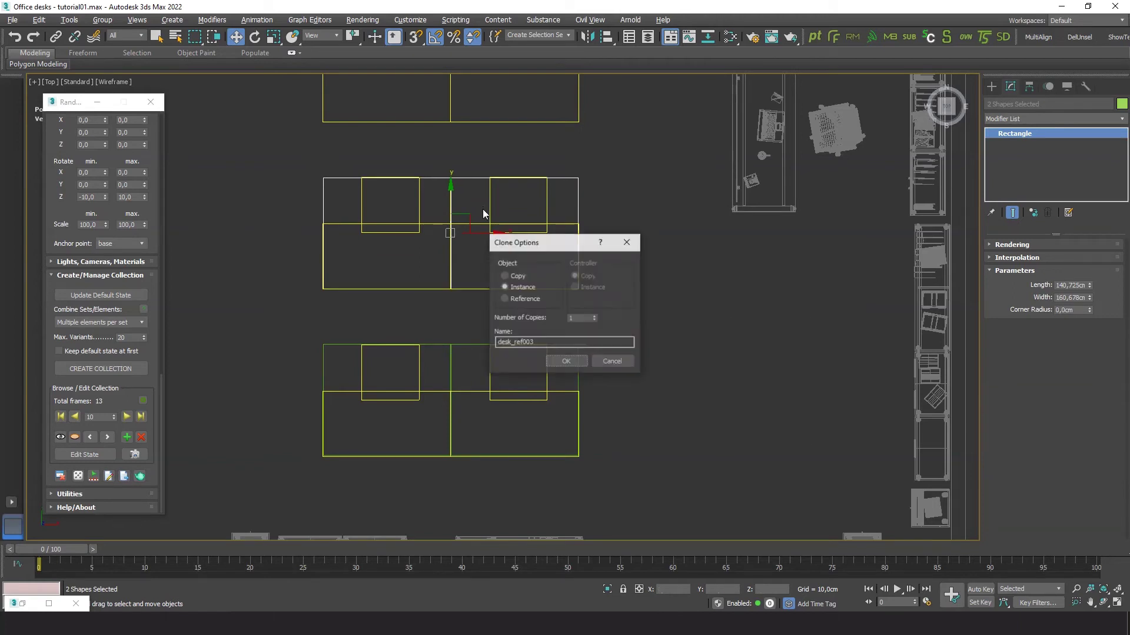
pyautogui.click(594, 316)
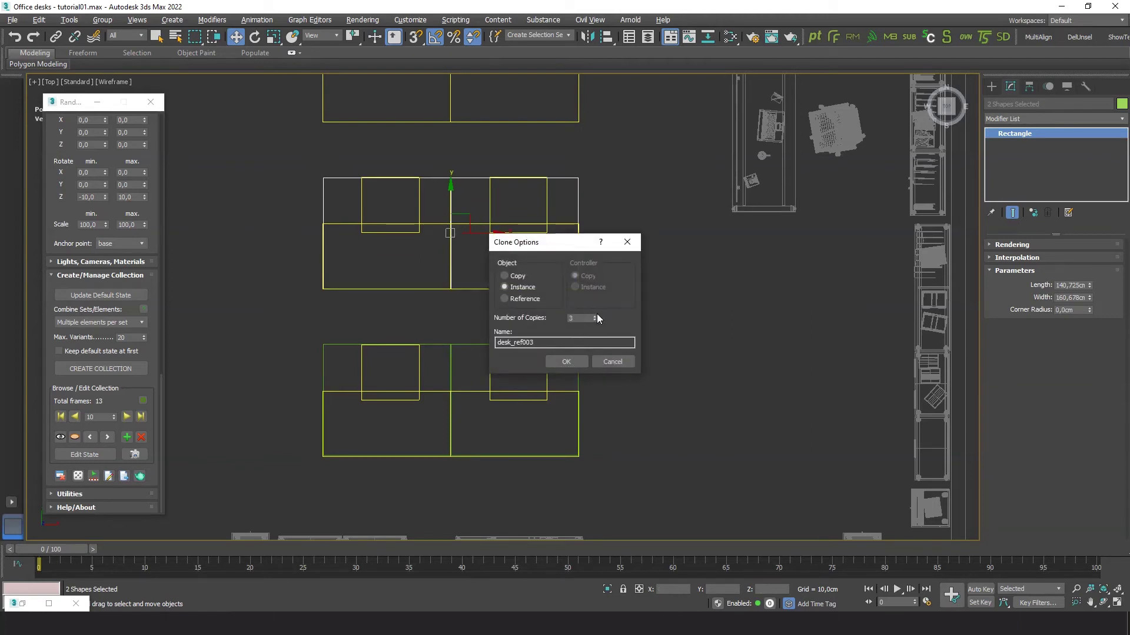
pyautogui.click(566, 361)
# Delete the old desk_ref01 spline with the yellow desk and chair outlines, leaving the rectangles in place
pyautogui.scroll(-3, 630, 317)
pyautogui.scroll(-2, 629, 318)
pyautogui.moveTo(629, 318); pyautogui.dragTo(575, 348, button='middle')
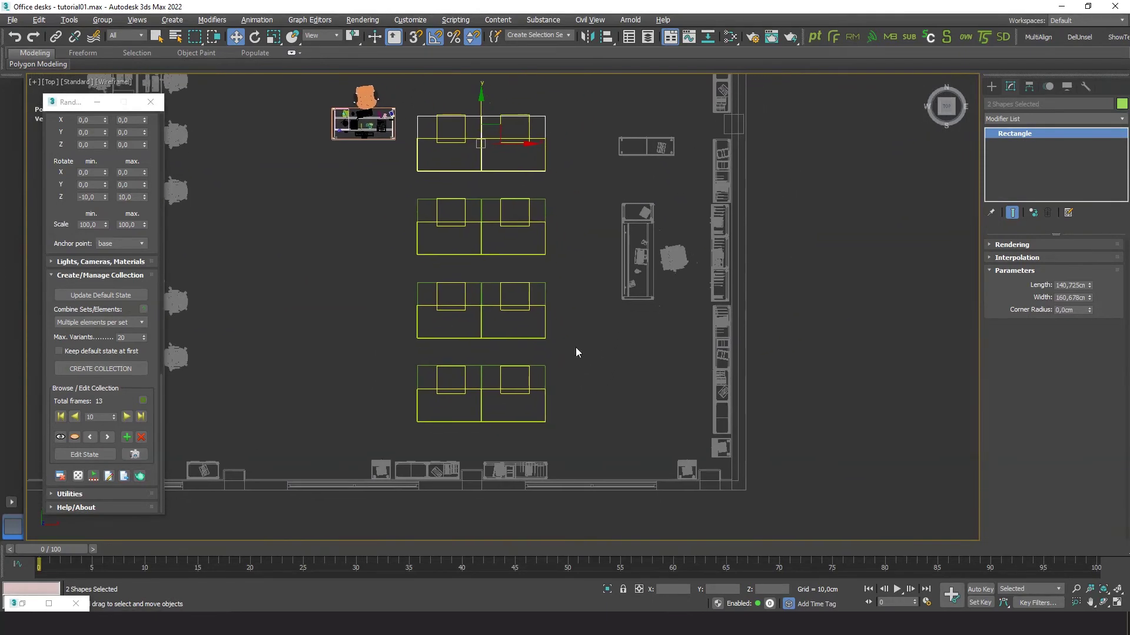
pyautogui.click(528, 385)
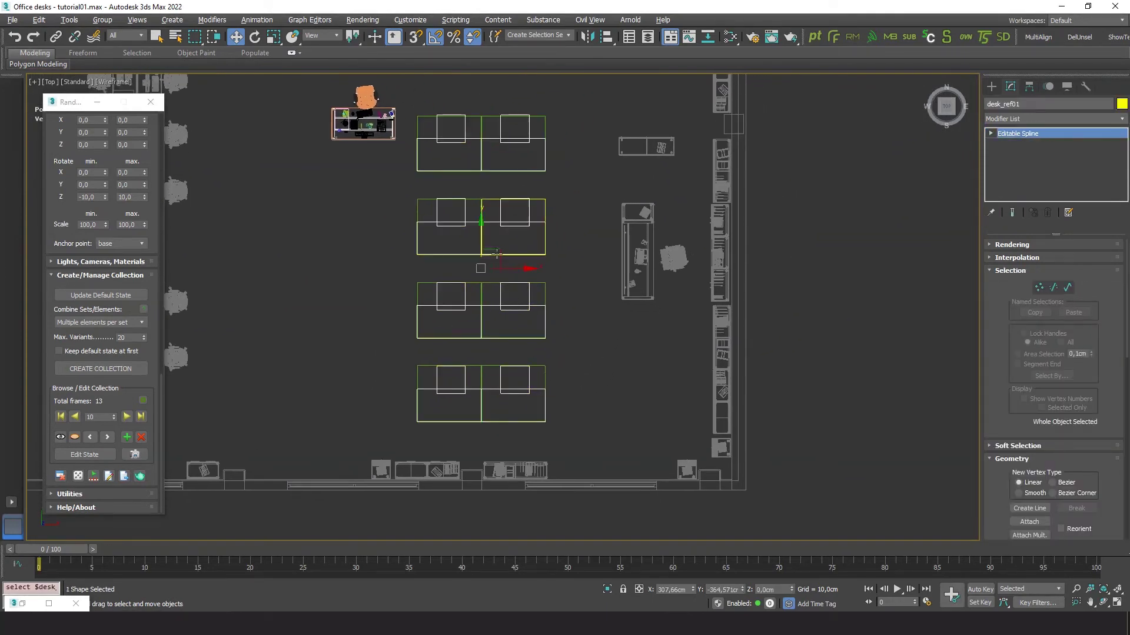
pyautogui.moveTo(504, 251); pyautogui.dragTo(537, 255)
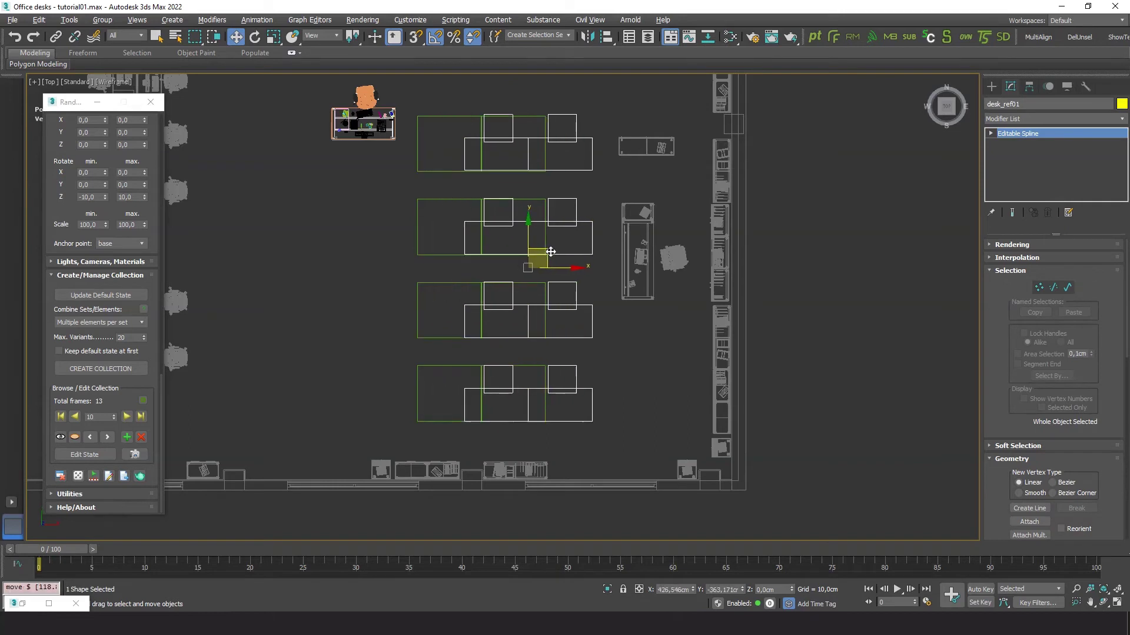
pyautogui.press('Delete')
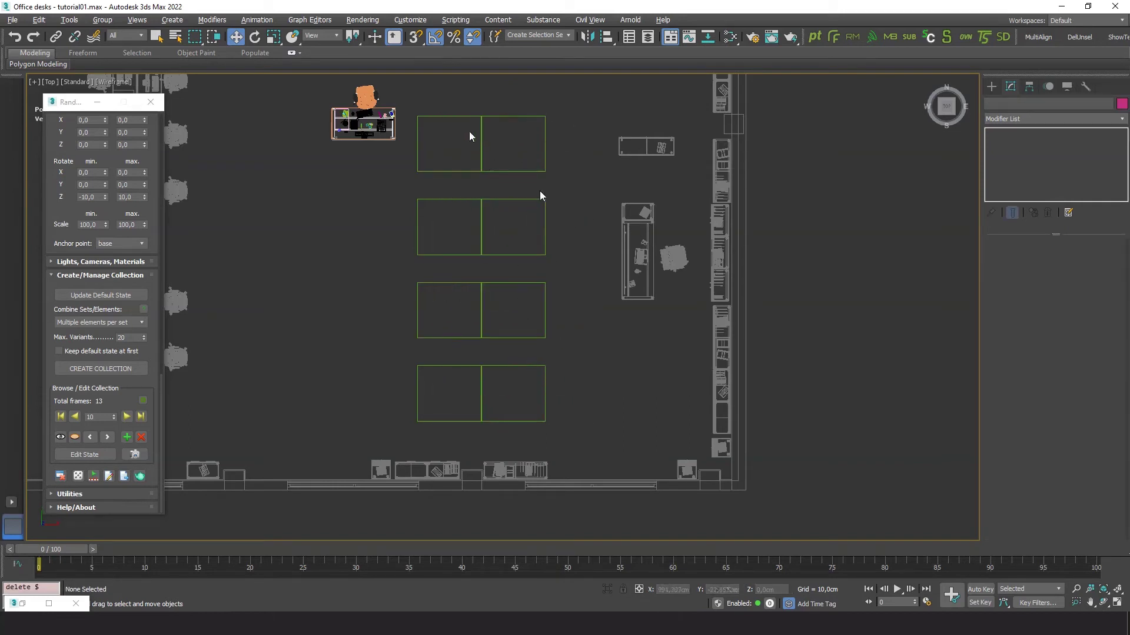
# Check the replacement rectangles by selecting them all and one individually, and clear the selection
pyautogui.click(517, 382)
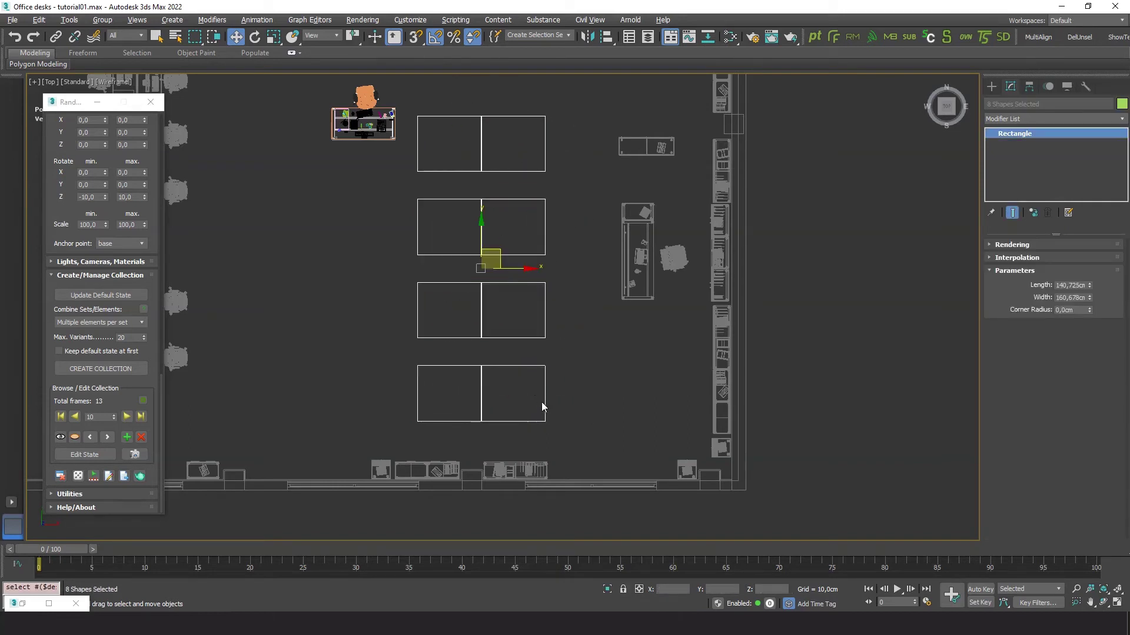
pyautogui.moveTo(536, 386); pyautogui.dragTo(532, 381)
pyautogui.moveTo(409, 362); pyautogui.dragTo(443, 374)
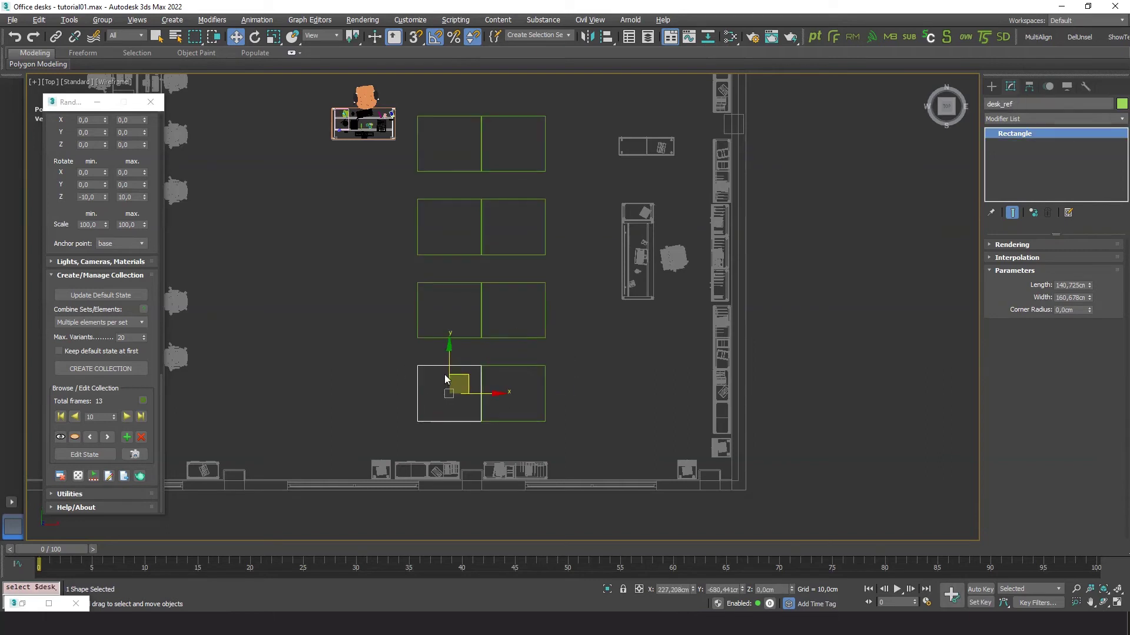
pyautogui.click(579, 386)
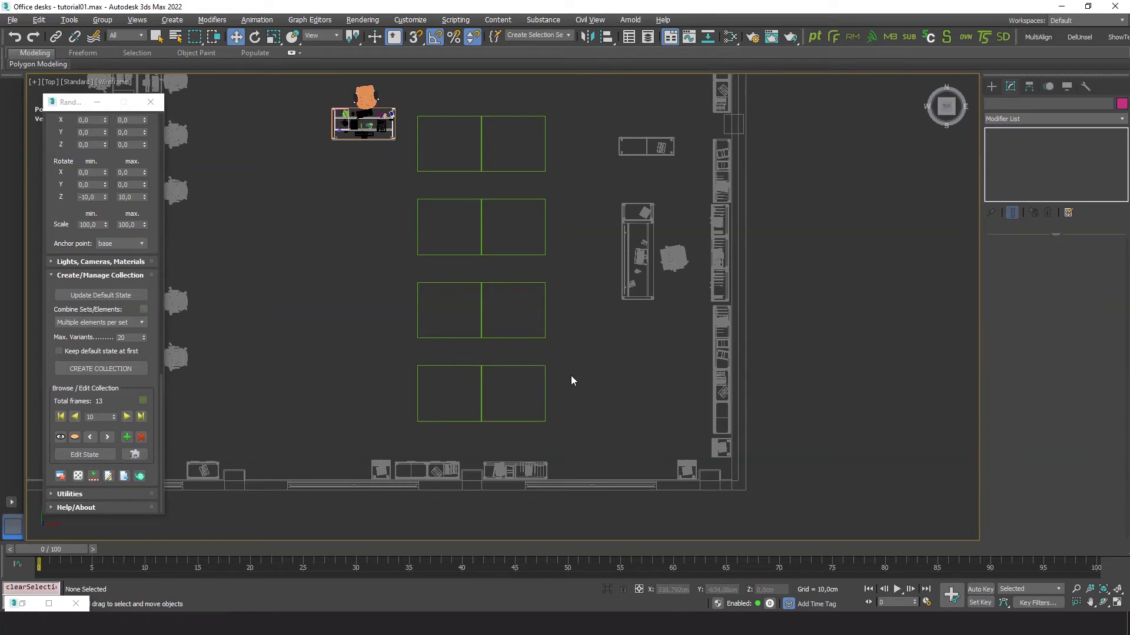
# Review the desk collection's variants in the maximized perspective view, starting from the first frame
pyautogui.hotkey('alt', 'w')
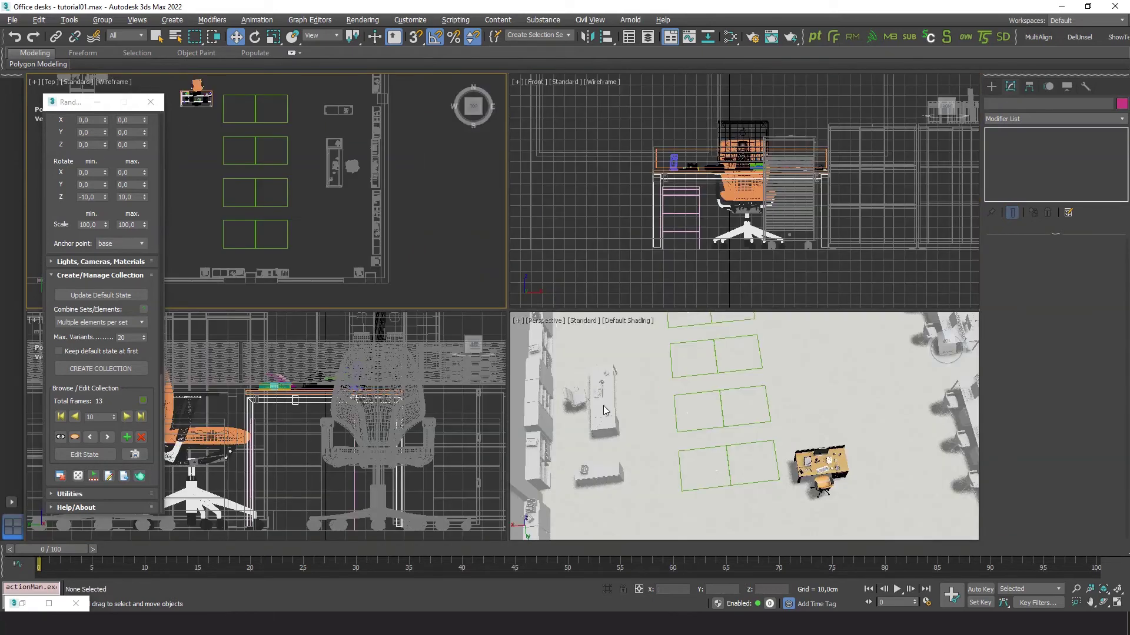
pyautogui.click(623, 467)
pyautogui.hotkey('alt', 'w')
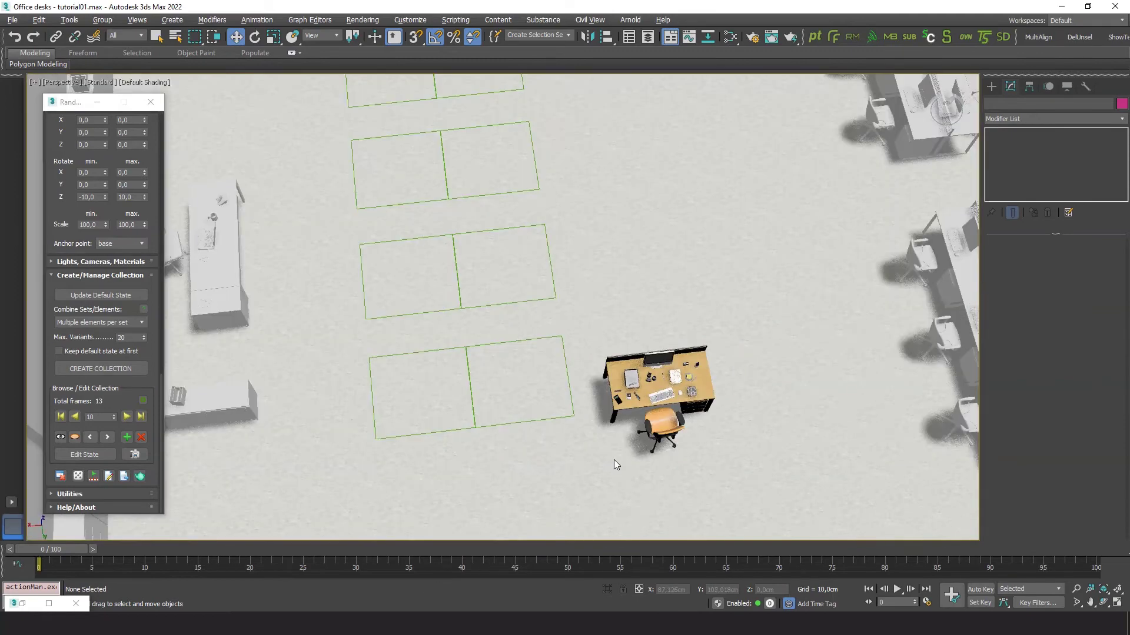
pyautogui.keyDown('alt'); pyautogui.moveTo(581, 438); pyautogui.dragTo(597, 401, button='middle'); pyautogui.keyUp('alt')
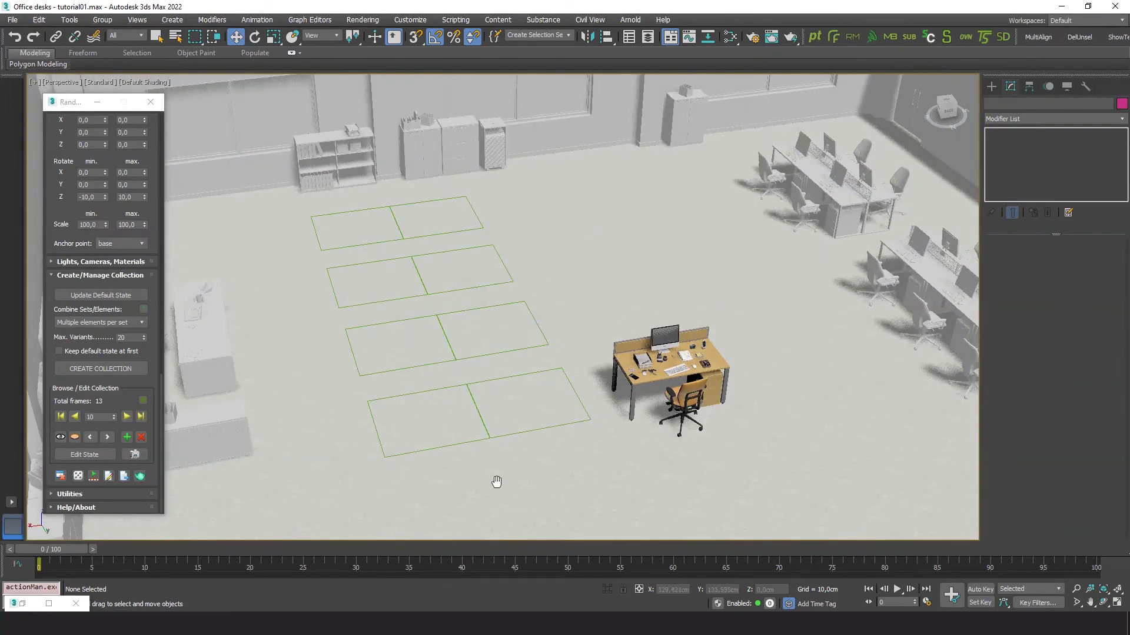
pyautogui.moveTo(495, 479); pyautogui.dragTo(490, 447, button='middle')
pyautogui.scroll(4, 554, 365)
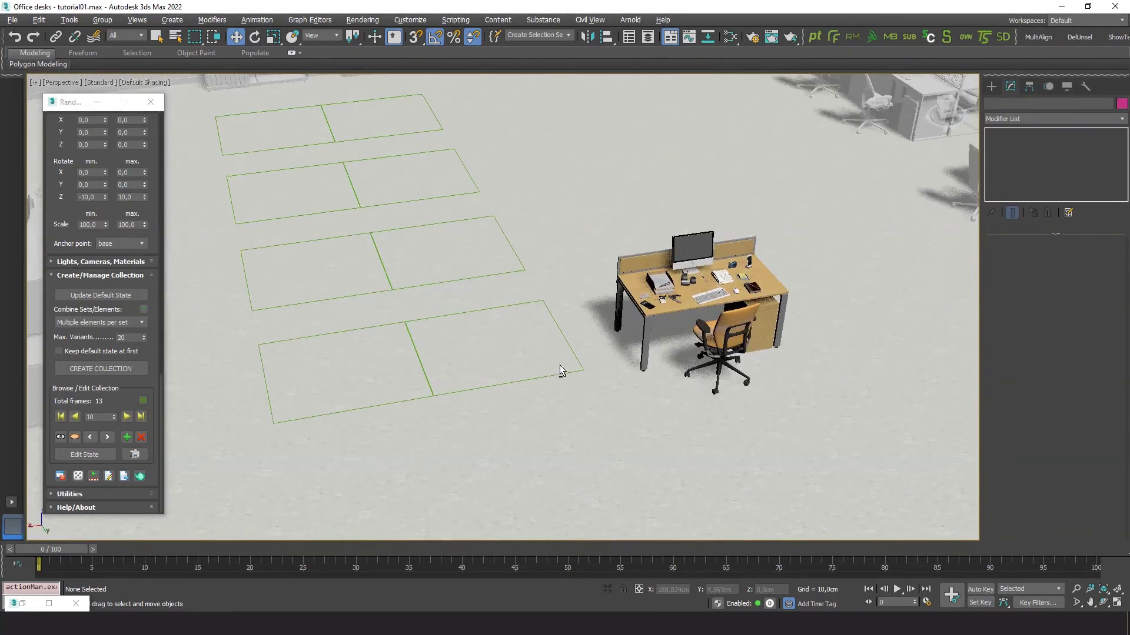
pyautogui.moveTo(578, 416); pyautogui.dragTo(575, 449, button='middle')
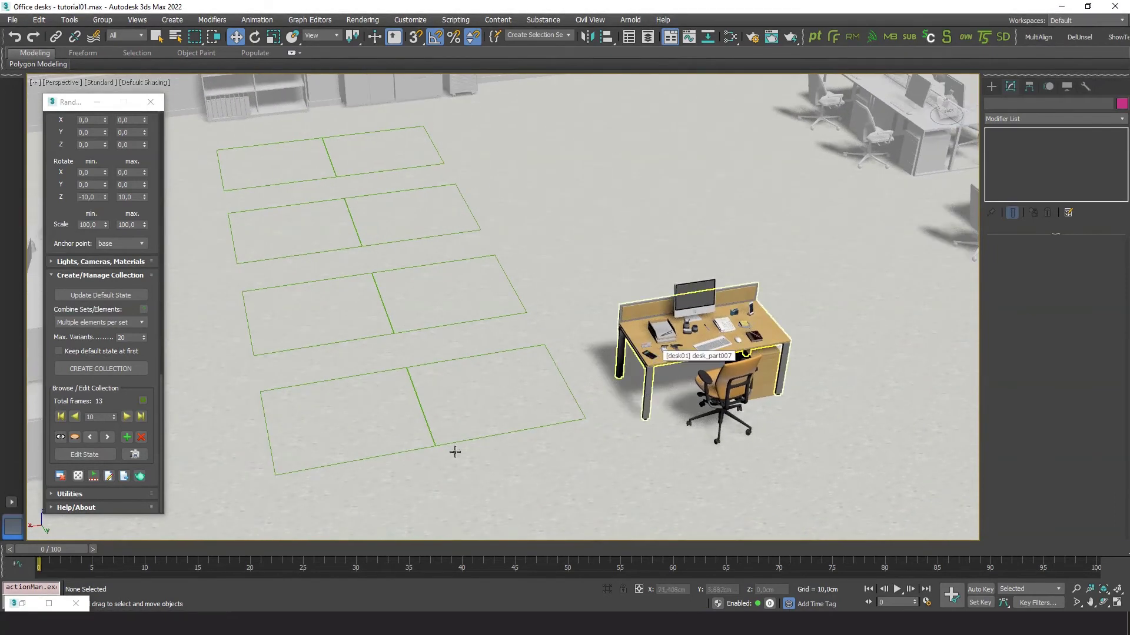
pyautogui.click(61, 416)
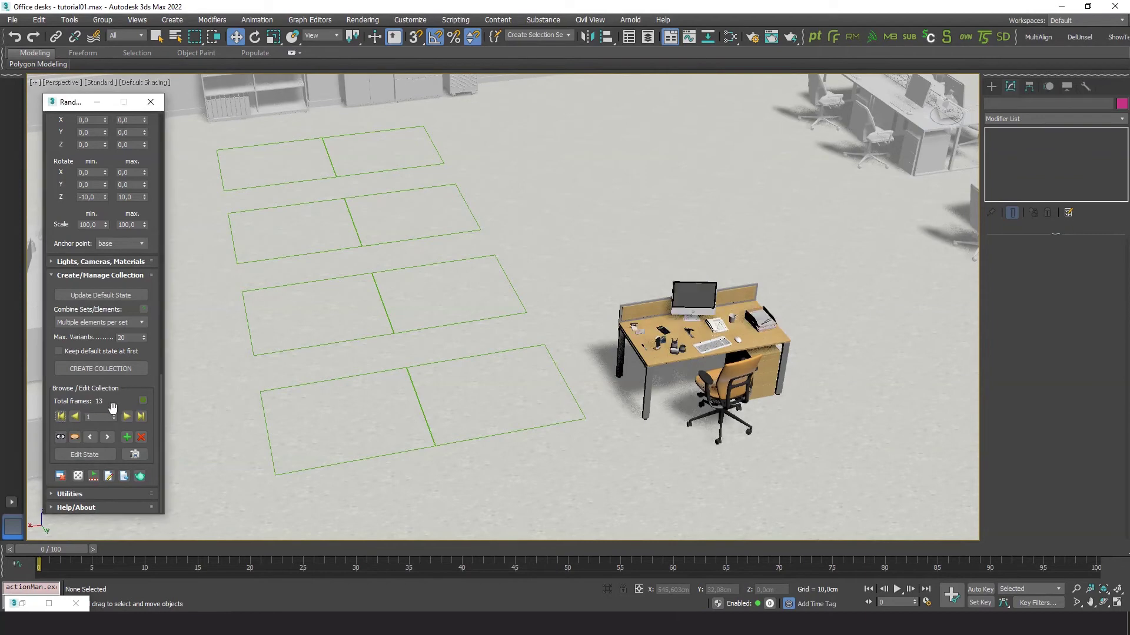
pyautogui.click(127, 416)
pyautogui.click(128, 417)
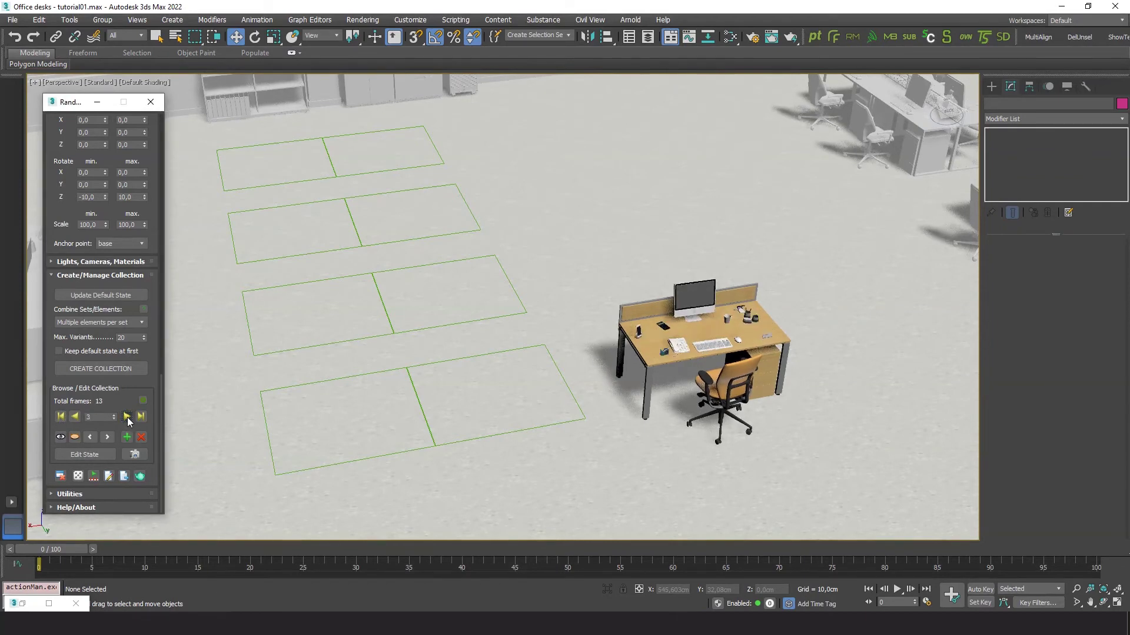
pyautogui.click(127, 417)
pyautogui.click(127, 416)
pyautogui.click(127, 417)
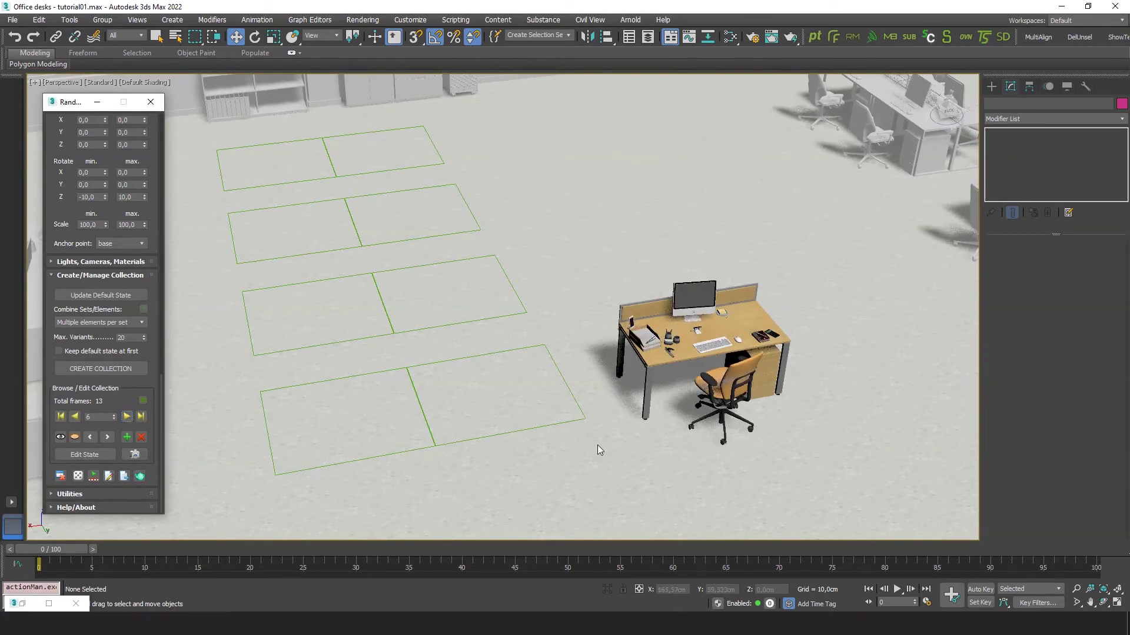
# Load the desk01 group and the drawers as single entities into a new RandoMixer set named desk
pyautogui.scroll(5, 667, 393)
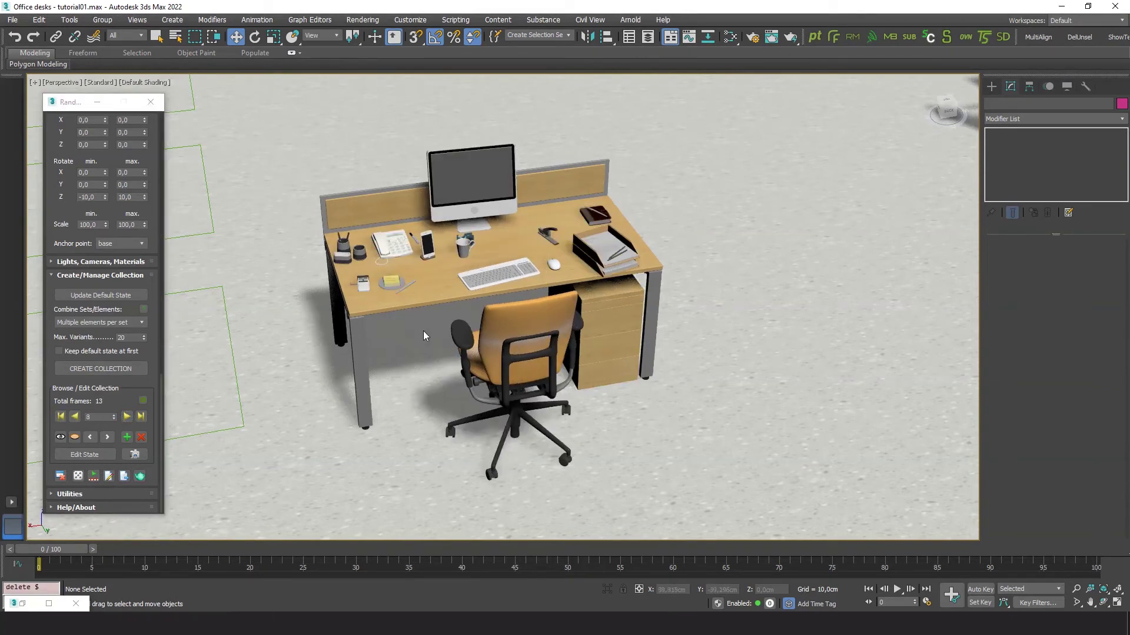
pyautogui.click(430, 282)
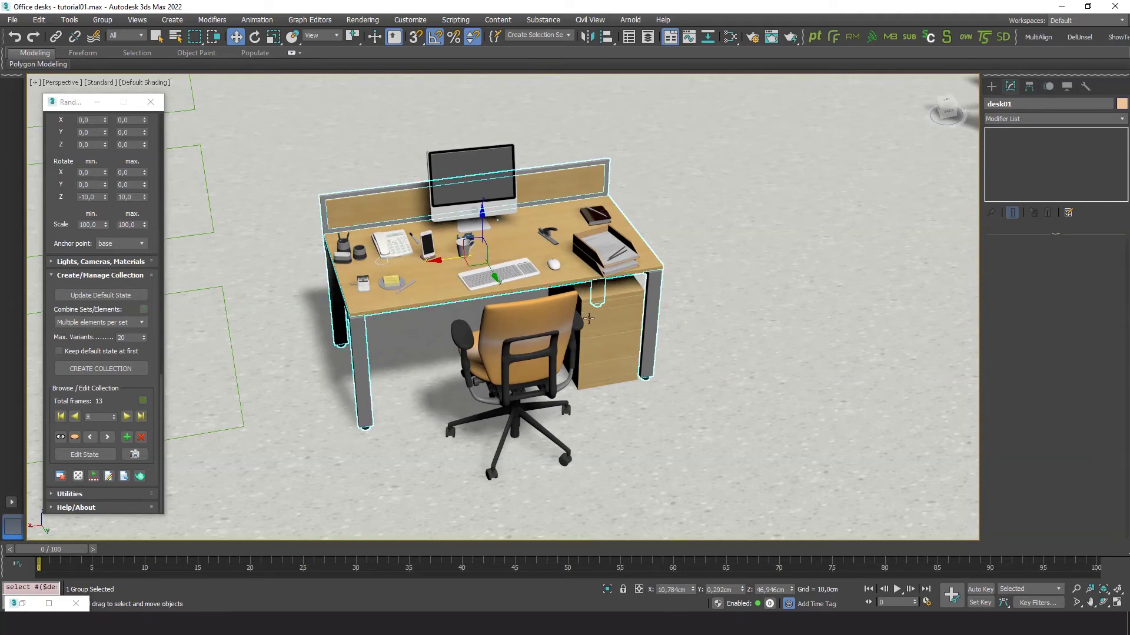
pyautogui.keyDown('ctrl'); pyautogui.click(607, 345); pyautogui.keyUp('ctrl')
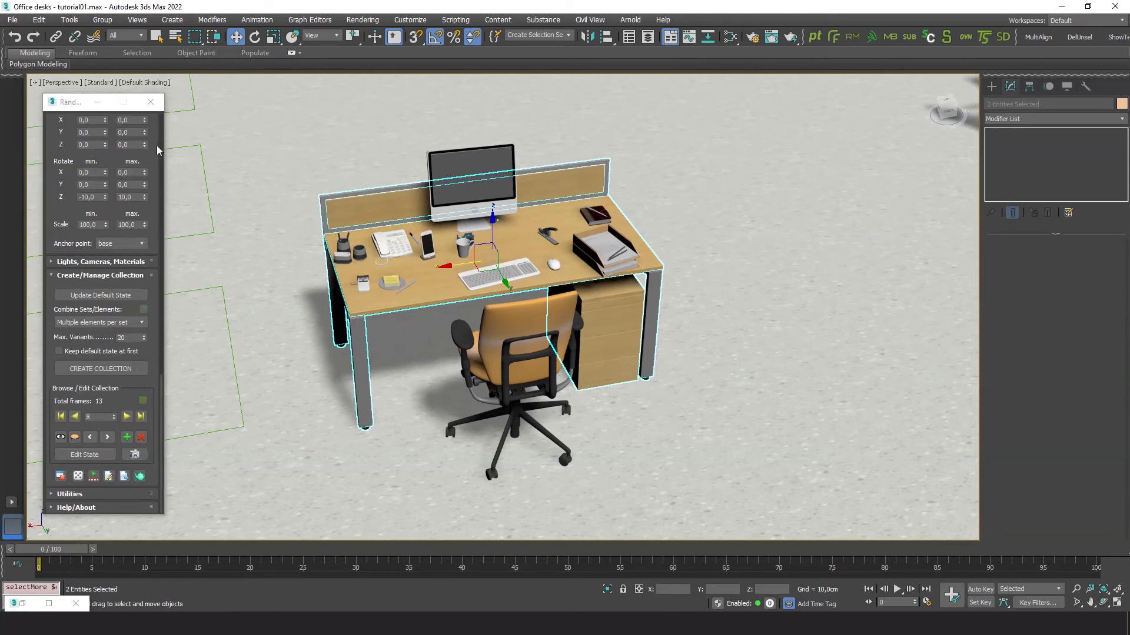
pyautogui.scroll(5, 152, 150)
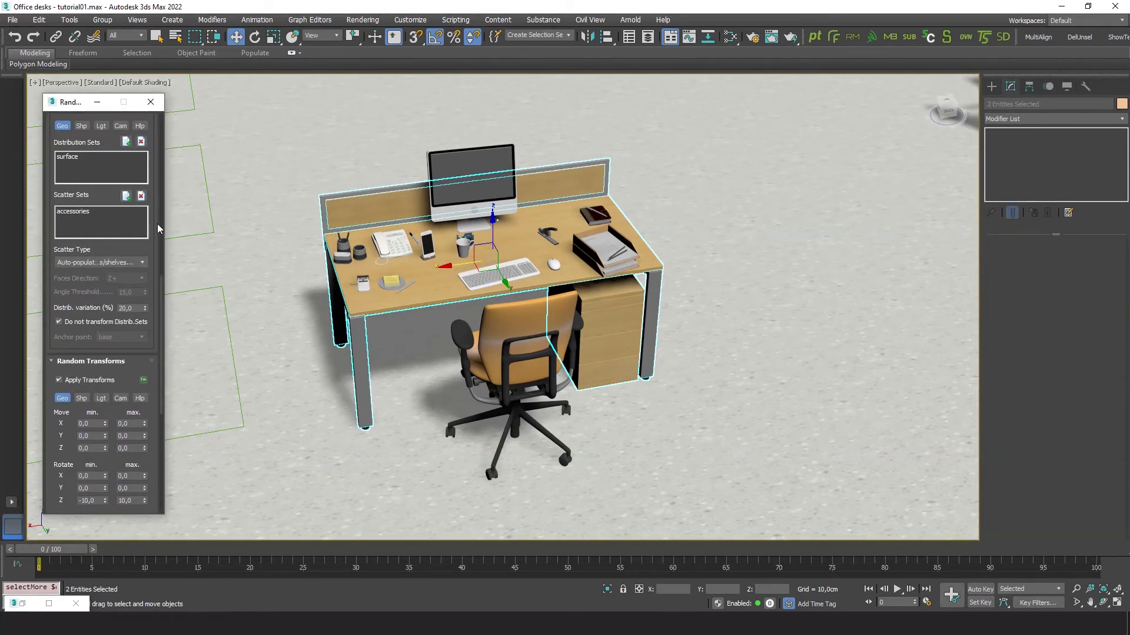
pyautogui.scroll(5, 153, 168)
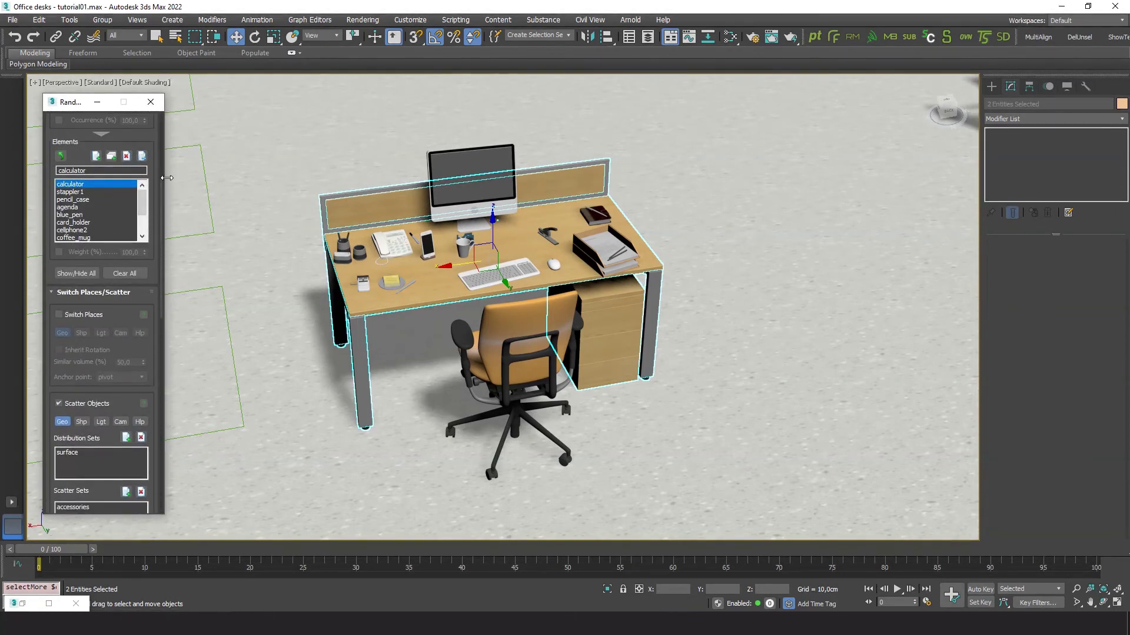
pyautogui.scroll(5, 150, 152)
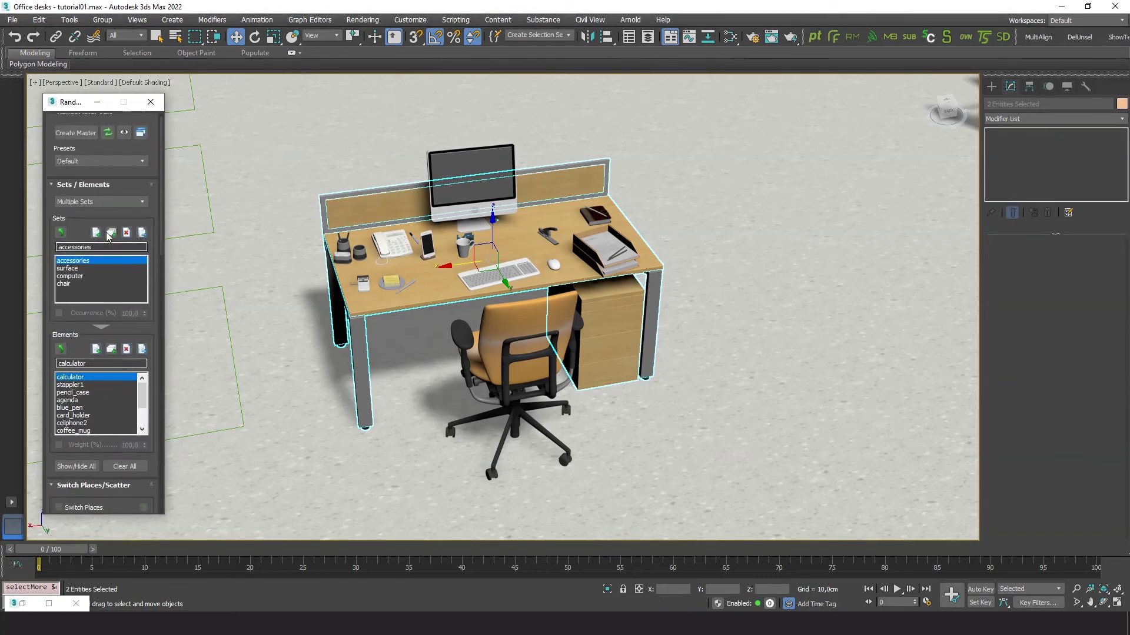
pyautogui.click(96, 233)
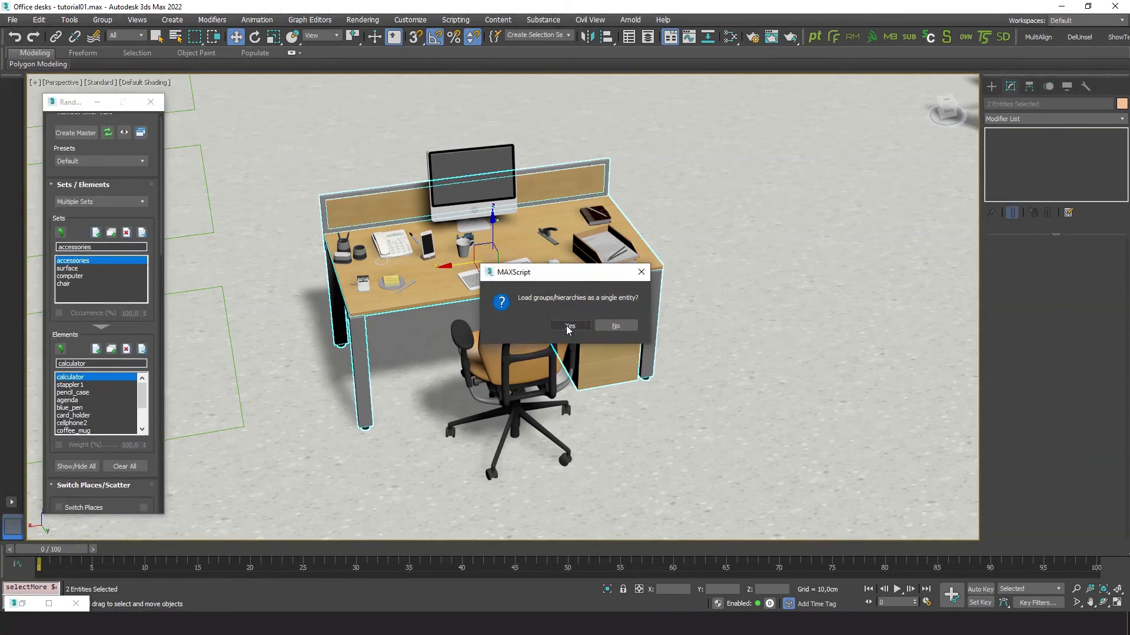
pyautogui.click(570, 326)
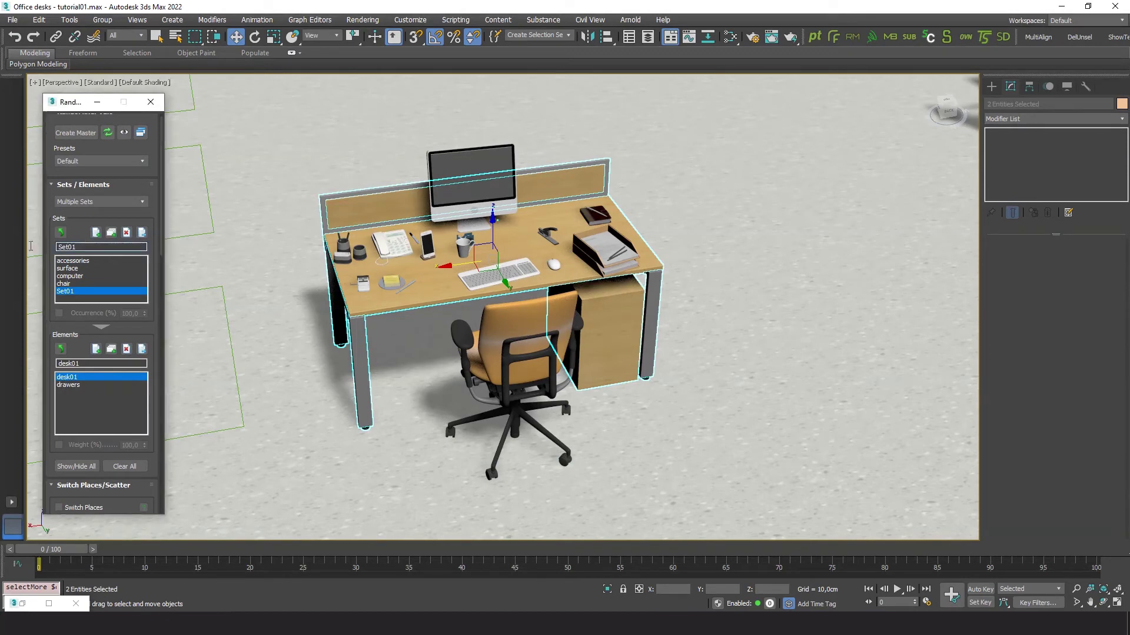
pyautogui.moveTo(78, 249); pyautogui.dragTo(22, 240)
# Exclude the desk set from Apply Transforms in its set properties
pyautogui.moveTo(155, 393); pyautogui.dragTo(140, 319)
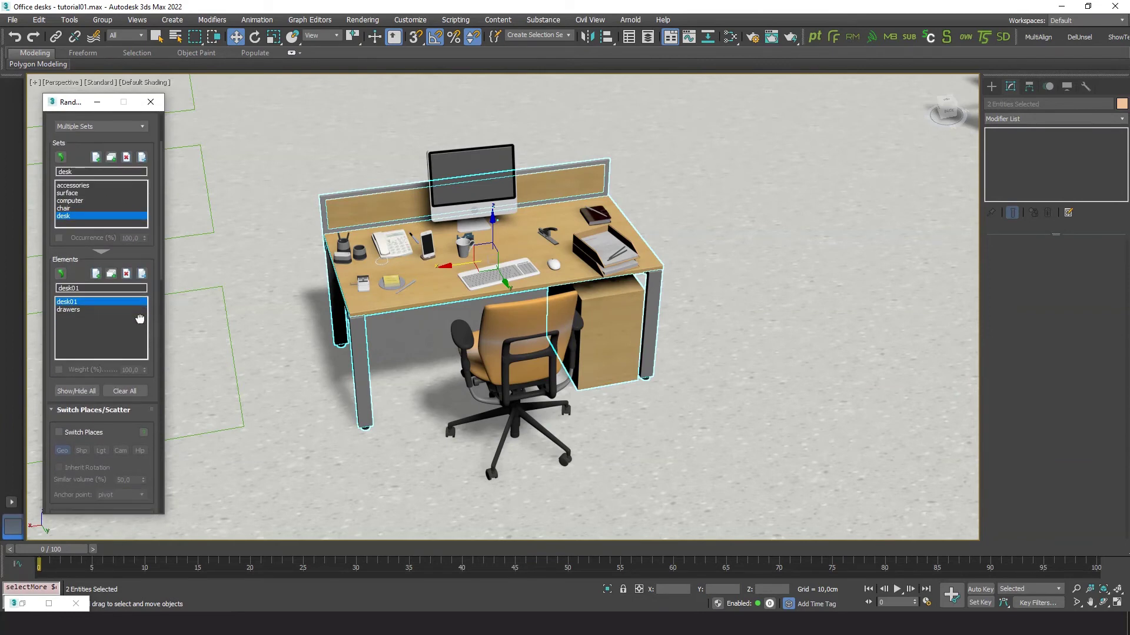
pyautogui.click(142, 158)
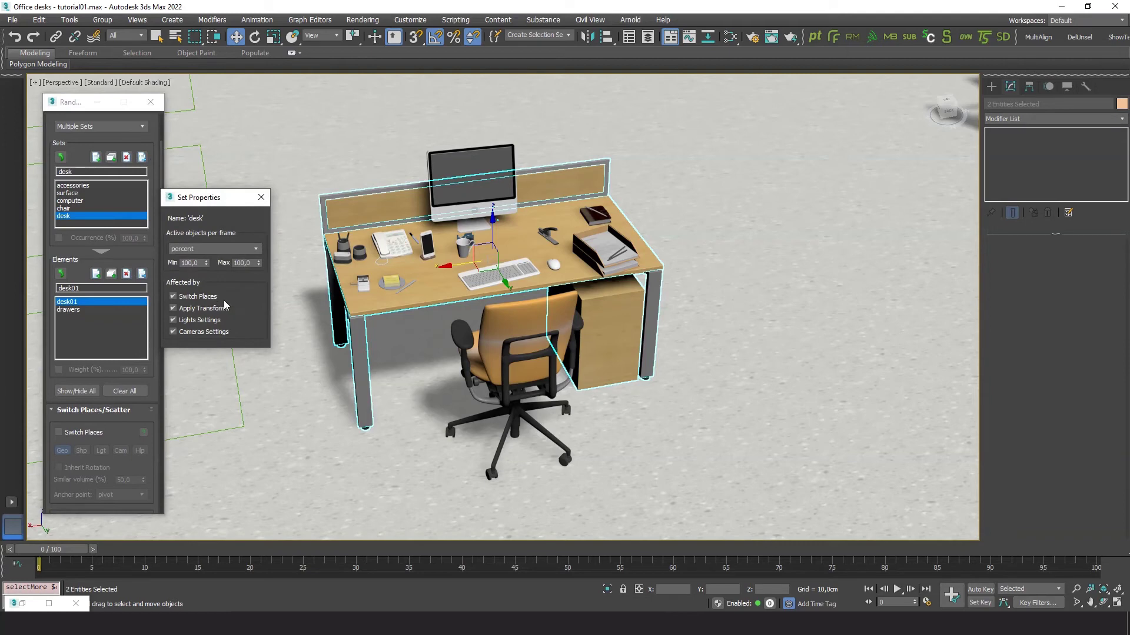
pyautogui.click(174, 309)
pyautogui.click(261, 197)
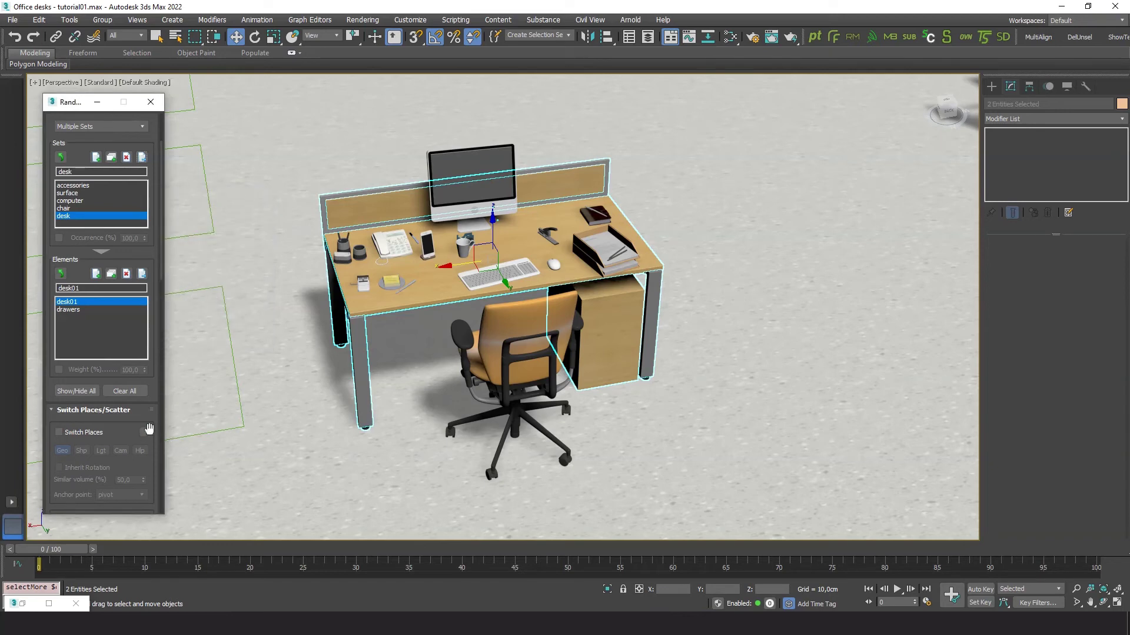
# Clear the selection, set the maximum variants to 10, and create a new collection replacing the current one
pyautogui.scroll(-8, 150, 412)
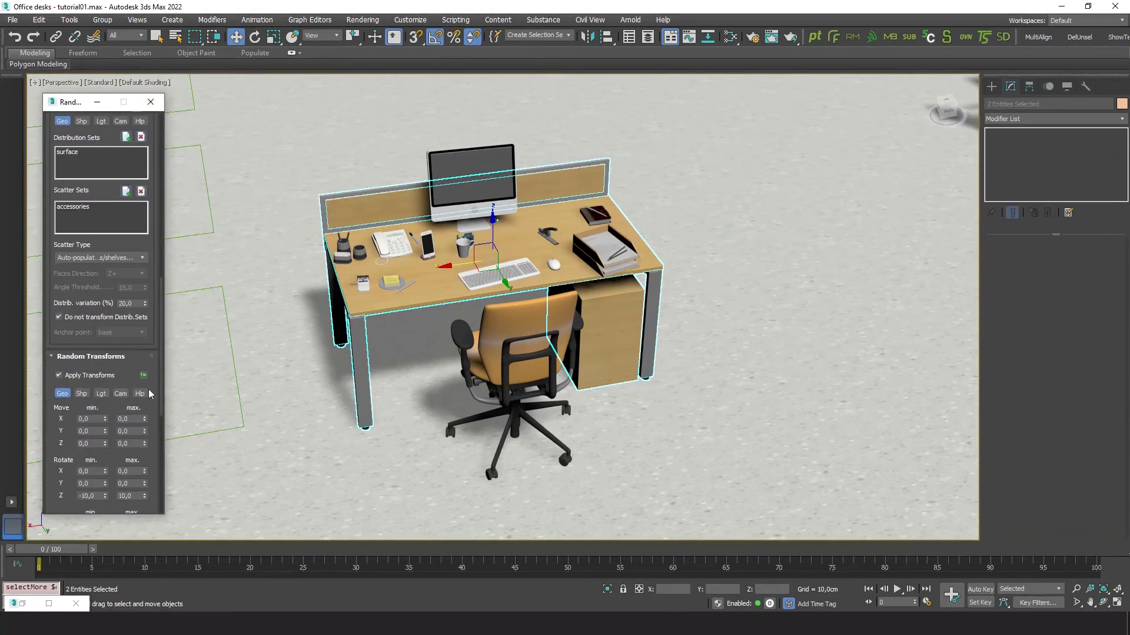
pyautogui.scroll(-7, 130, 367)
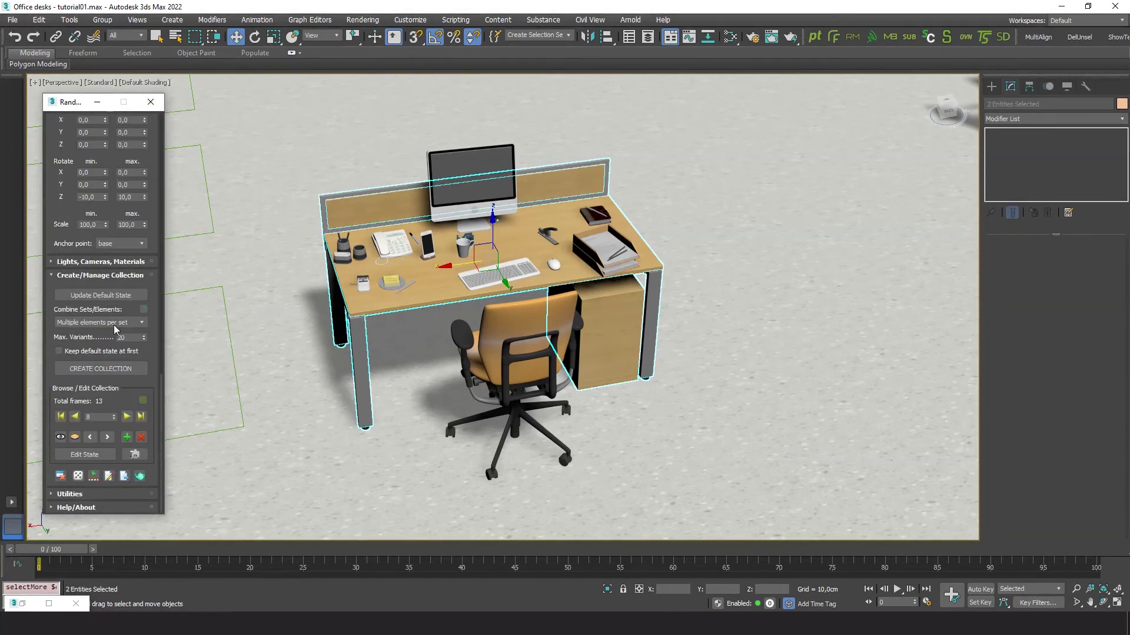
pyautogui.hotkey('ctrl', 'd')
pyautogui.click(122, 337)
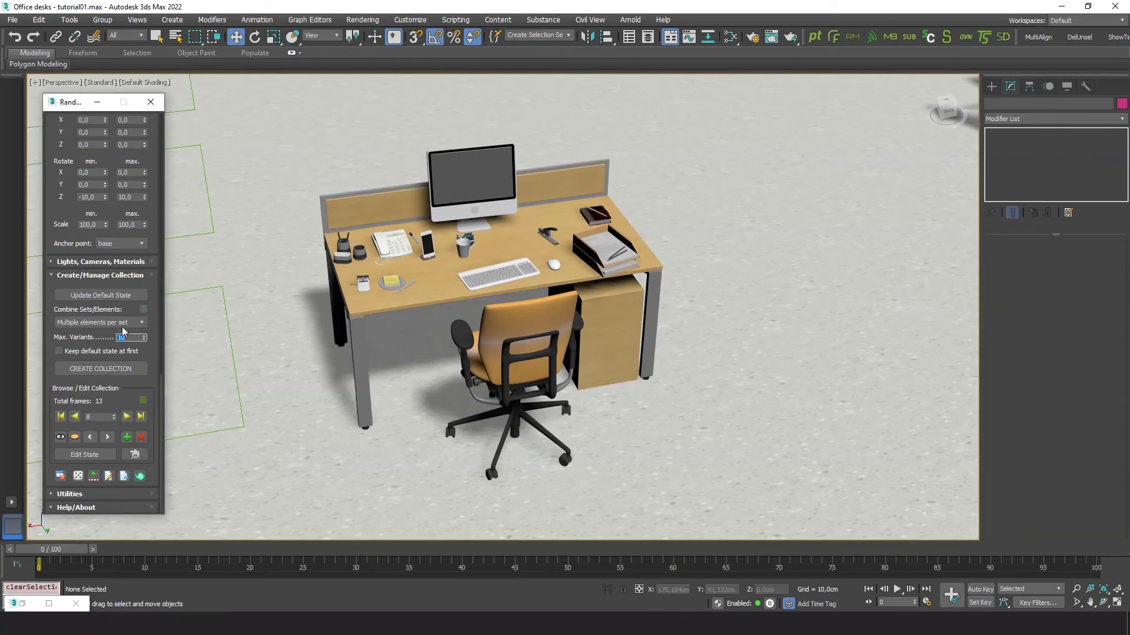
pyautogui.click(114, 369)
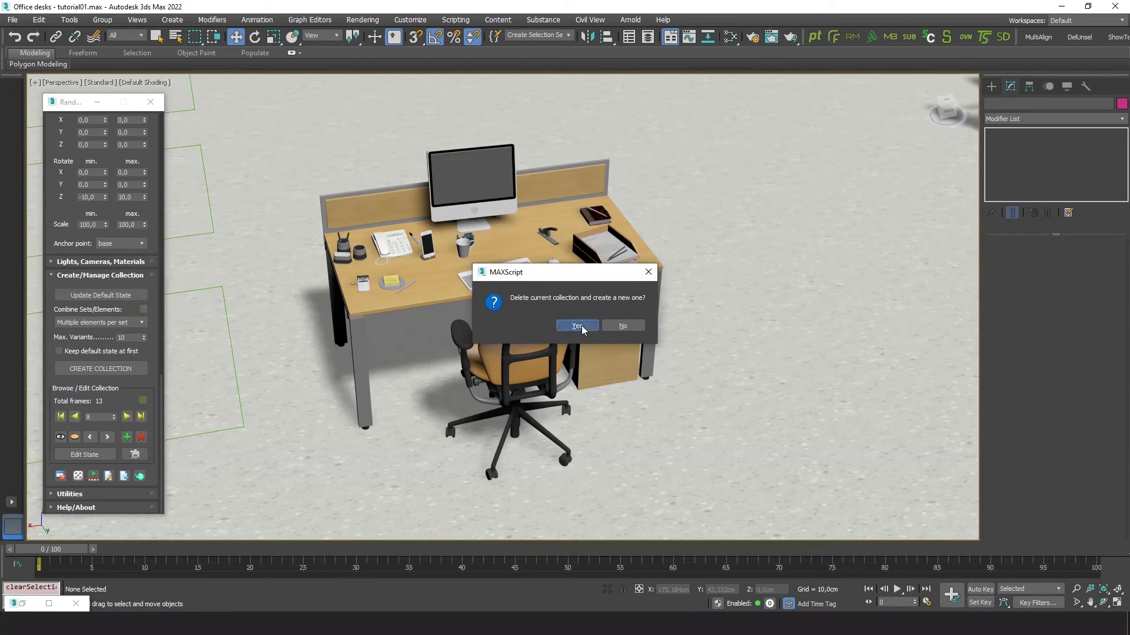
pyautogui.click(578, 326)
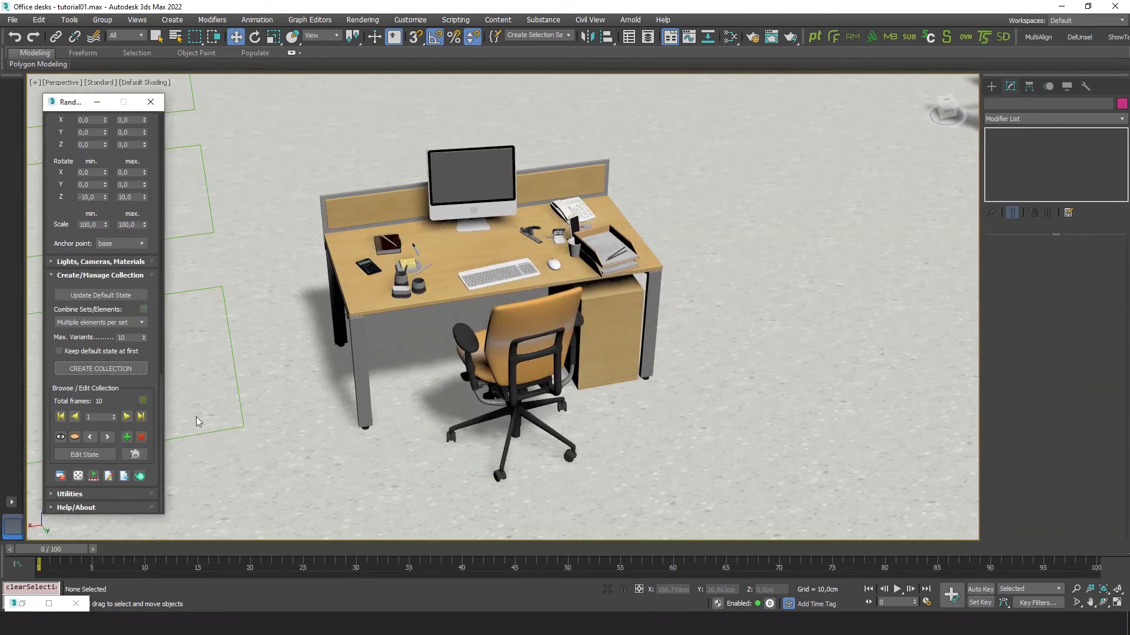
# Browse through the frames of the new collection to examine the accessory arrangement and chair in each desk variant
pyautogui.click(126, 417)
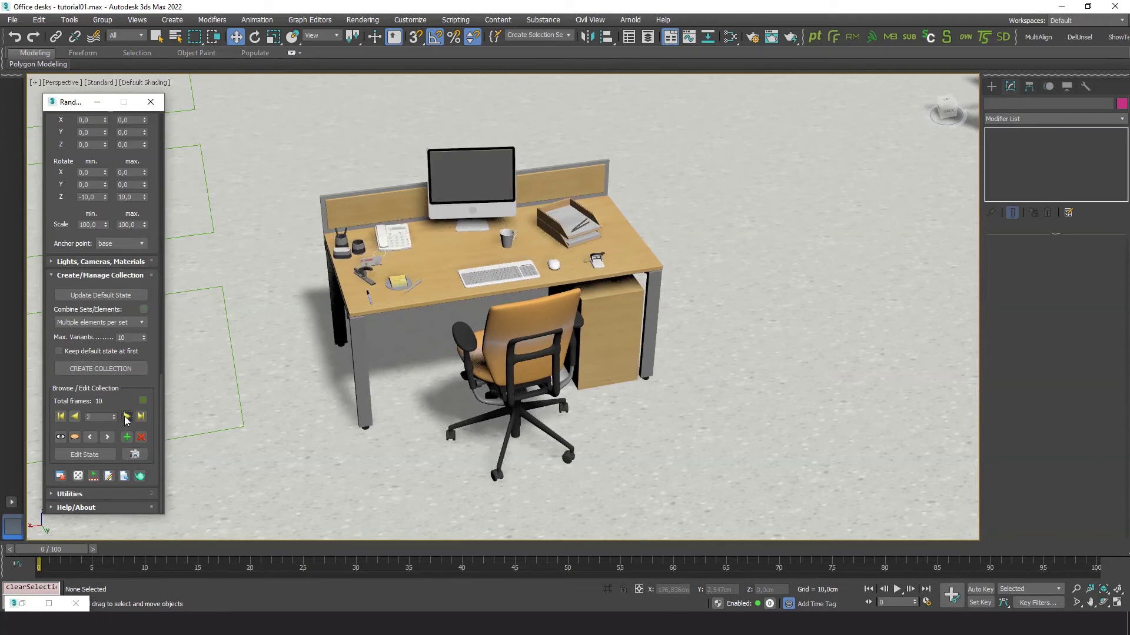
pyautogui.click(126, 416)
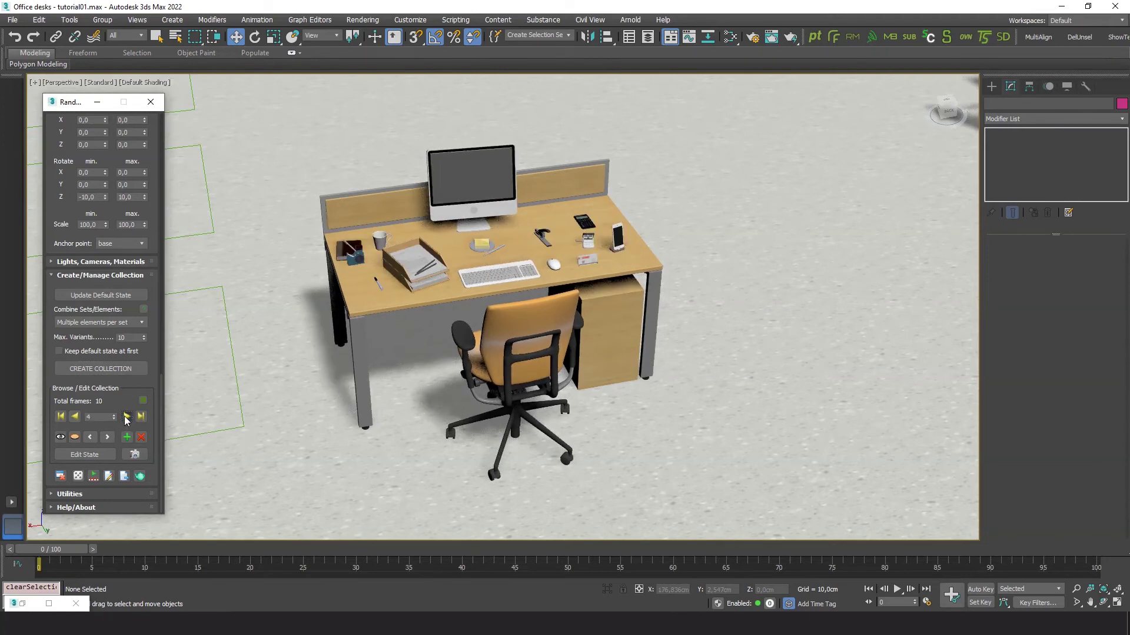
pyautogui.click(126, 417)
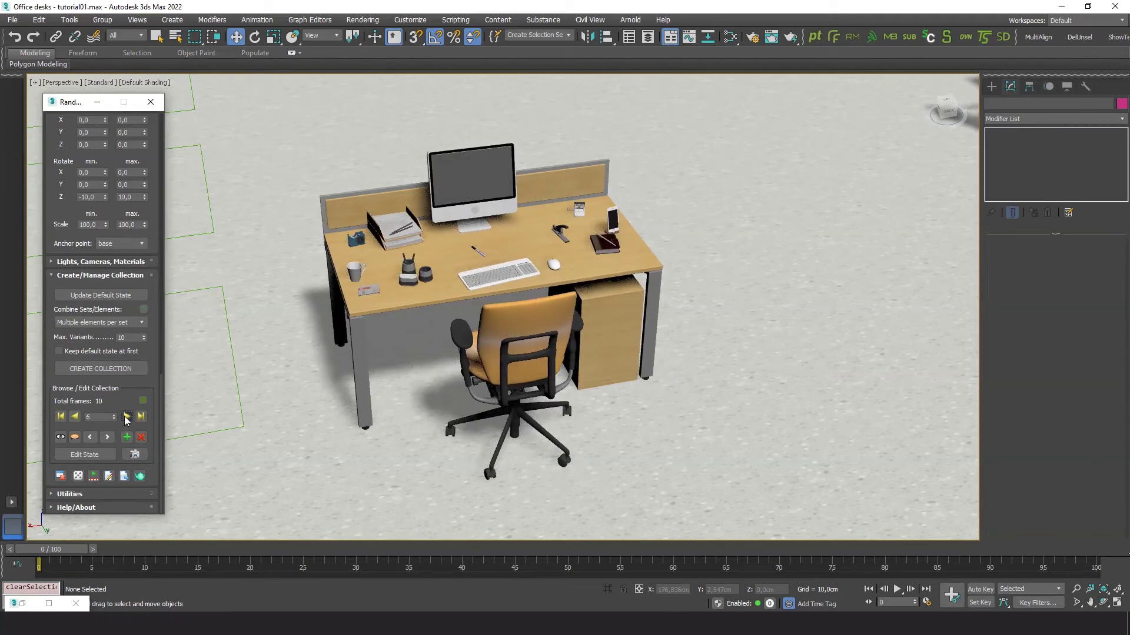
pyautogui.click(126, 417)
pyautogui.click(126, 416)
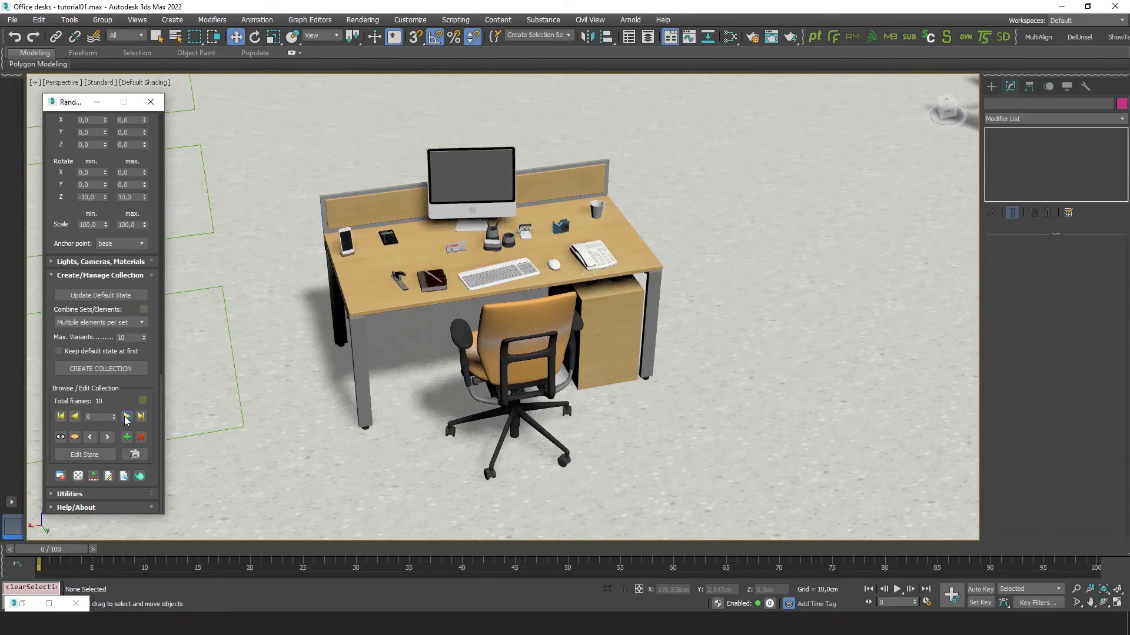
pyautogui.click(126, 416)
pyautogui.click(127, 416)
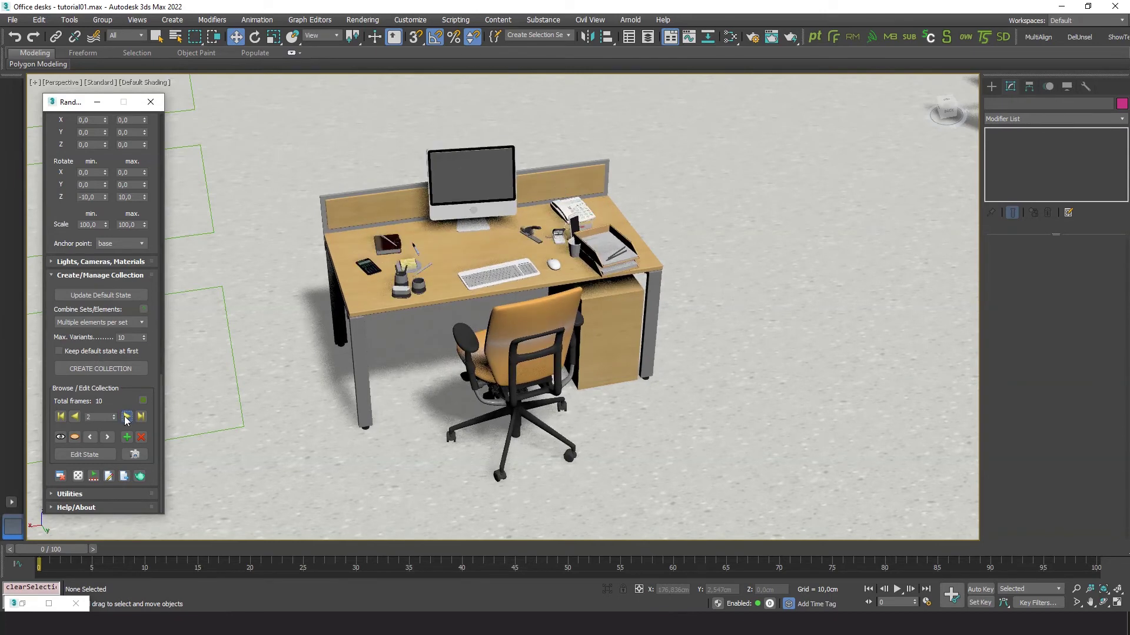
pyautogui.click(126, 416)
pyautogui.click(127, 417)
pyautogui.click(127, 416)
pyautogui.click(127, 417)
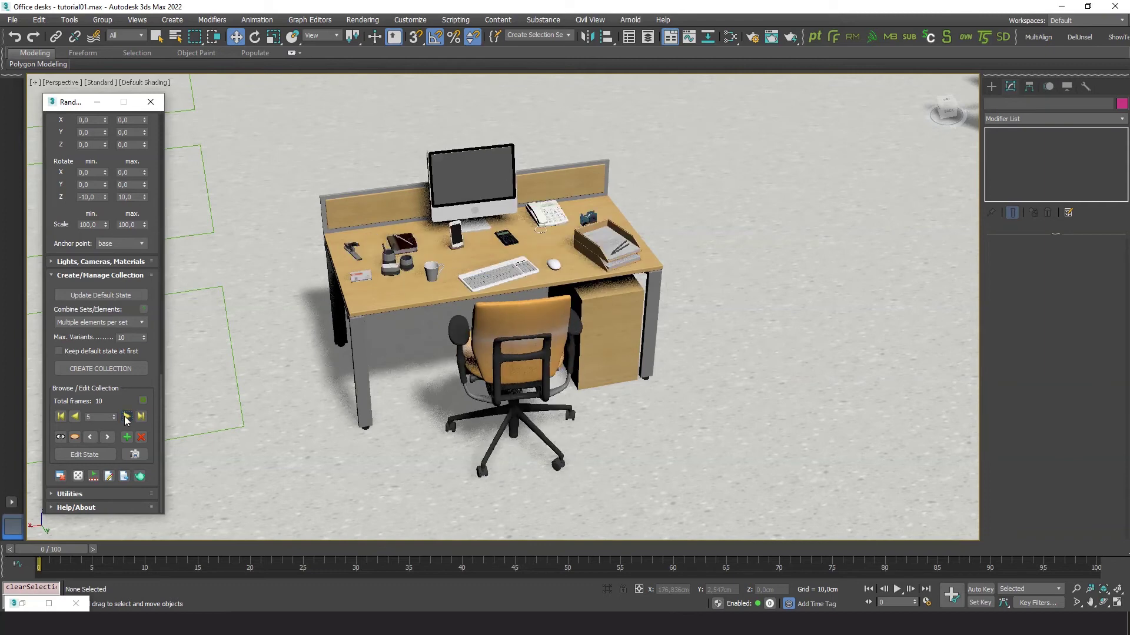
pyautogui.click(126, 417)
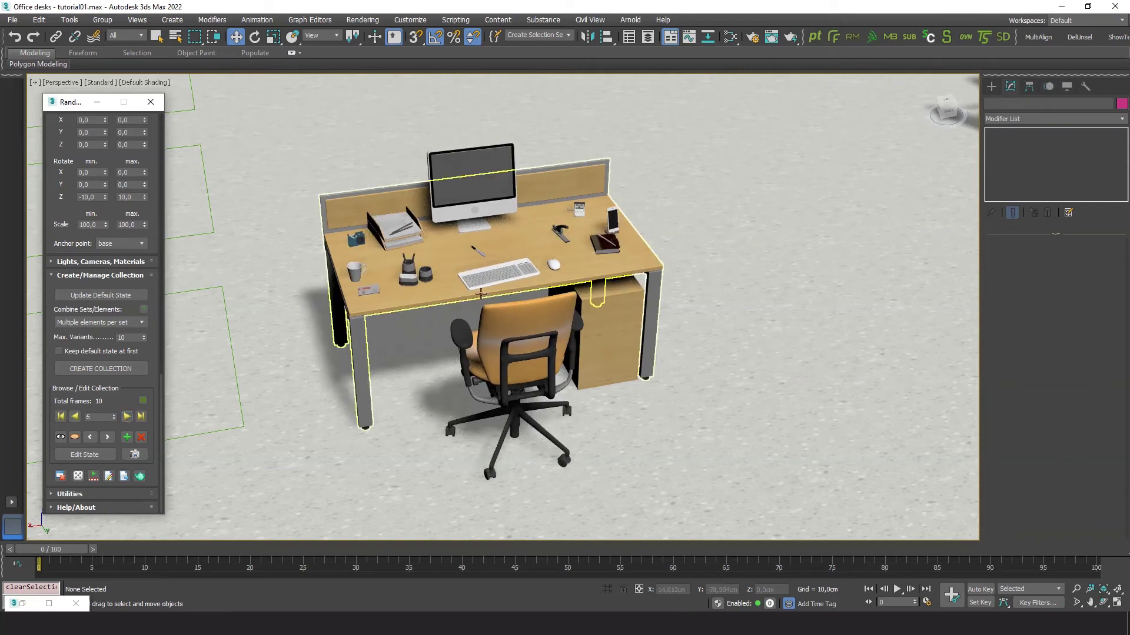
# Delete frame 6 from the collection and return to the first frame
pyautogui.keyDown('alt'); pyautogui.moveTo(429, 332); pyautogui.dragTo(429, 351, button='middle'); pyautogui.keyUp('alt')
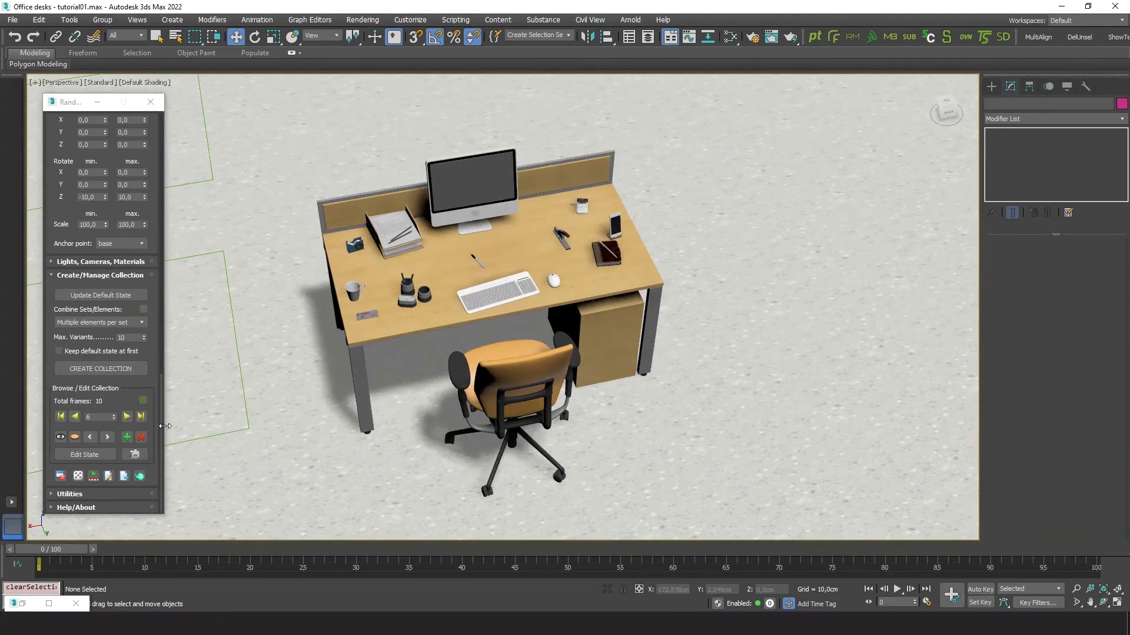
pyautogui.click(142, 437)
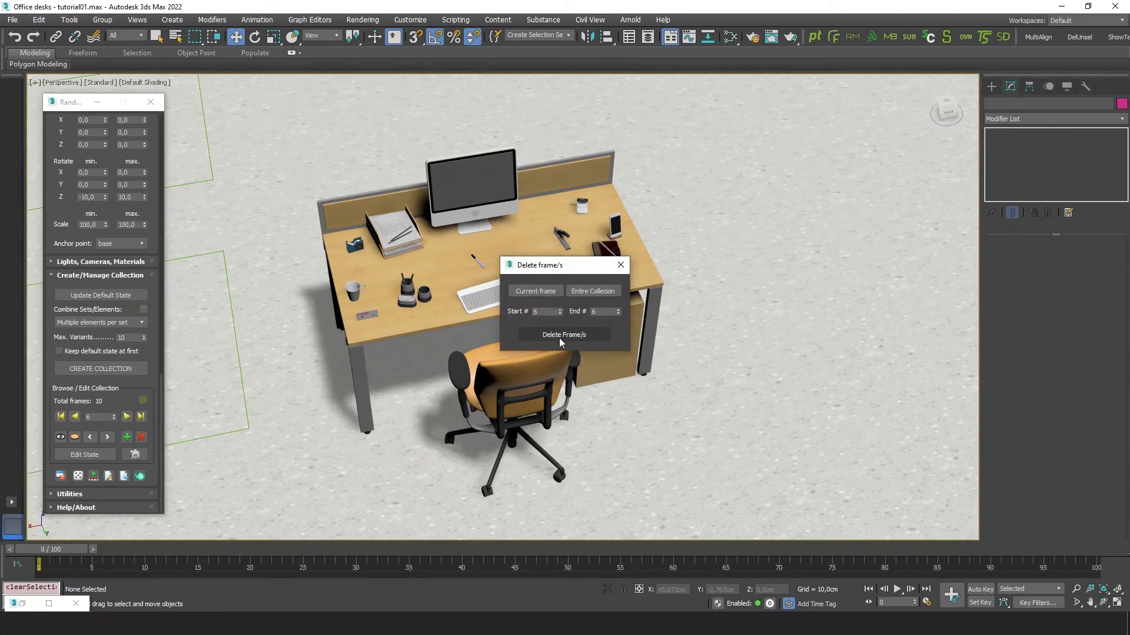
pyautogui.click(561, 335)
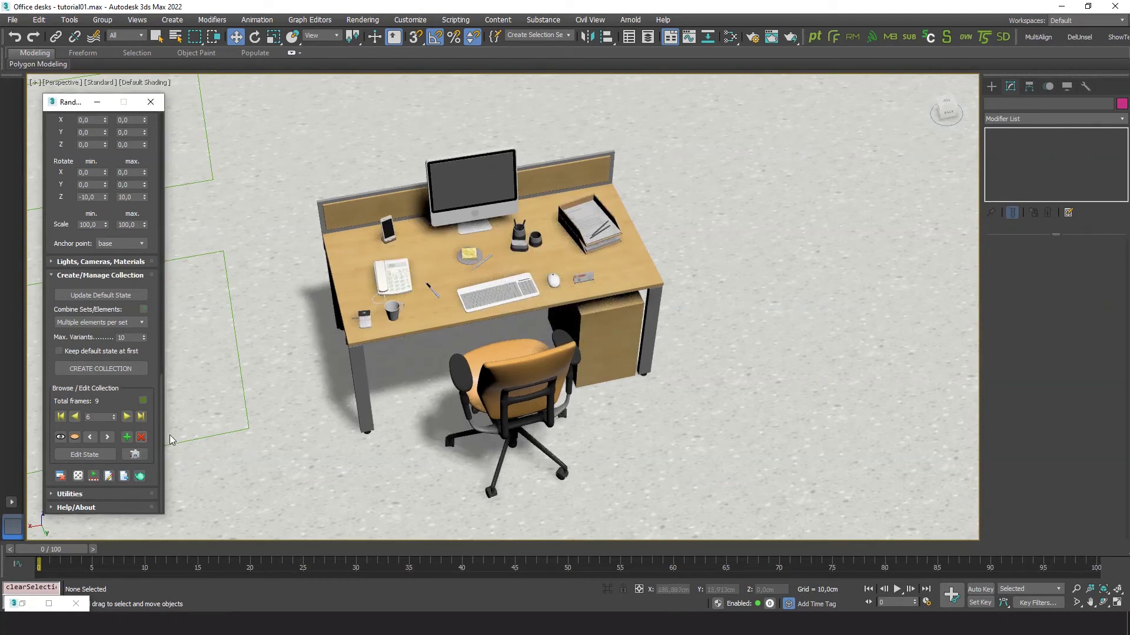
pyautogui.click(60, 417)
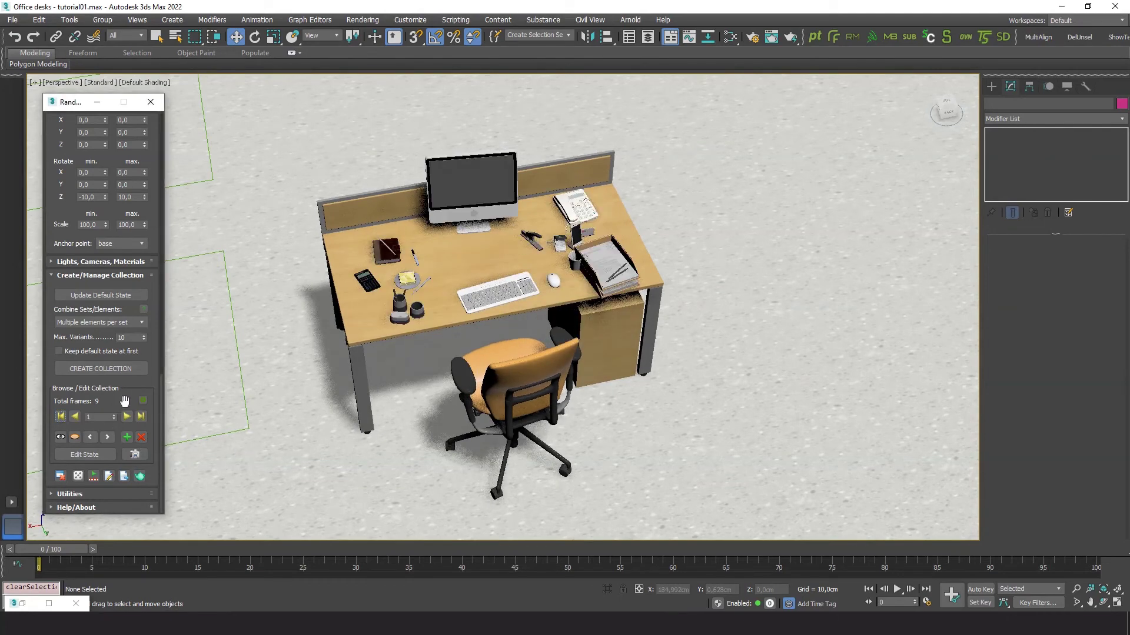
# Delete one more frame near the start of the collection and step through the remaining desk variants
pyautogui.click(127, 416)
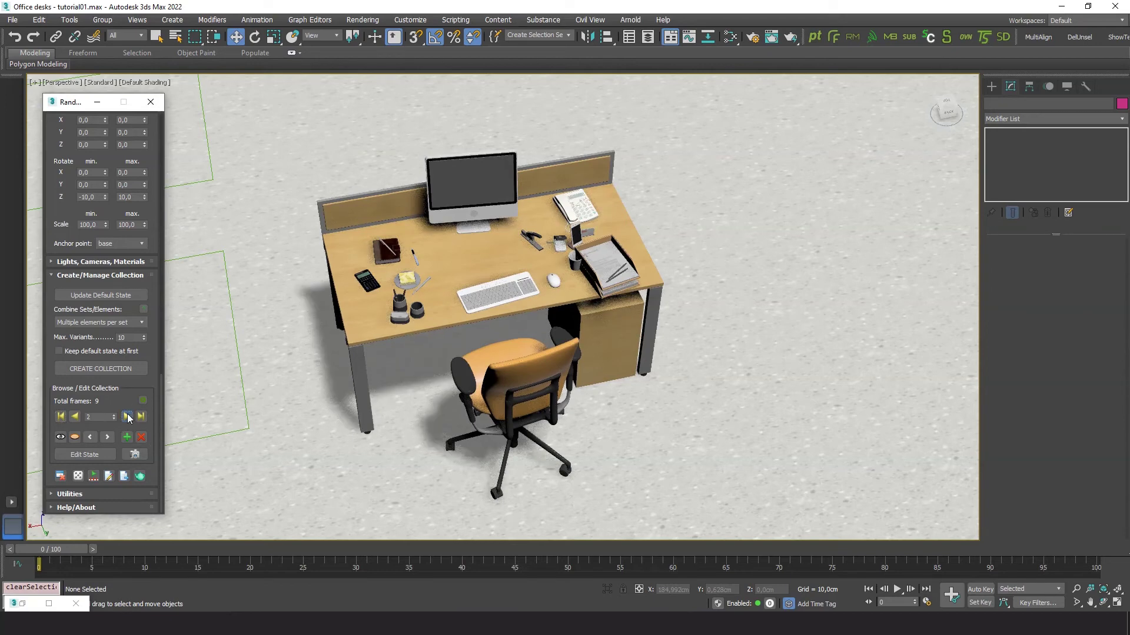
pyautogui.click(74, 416)
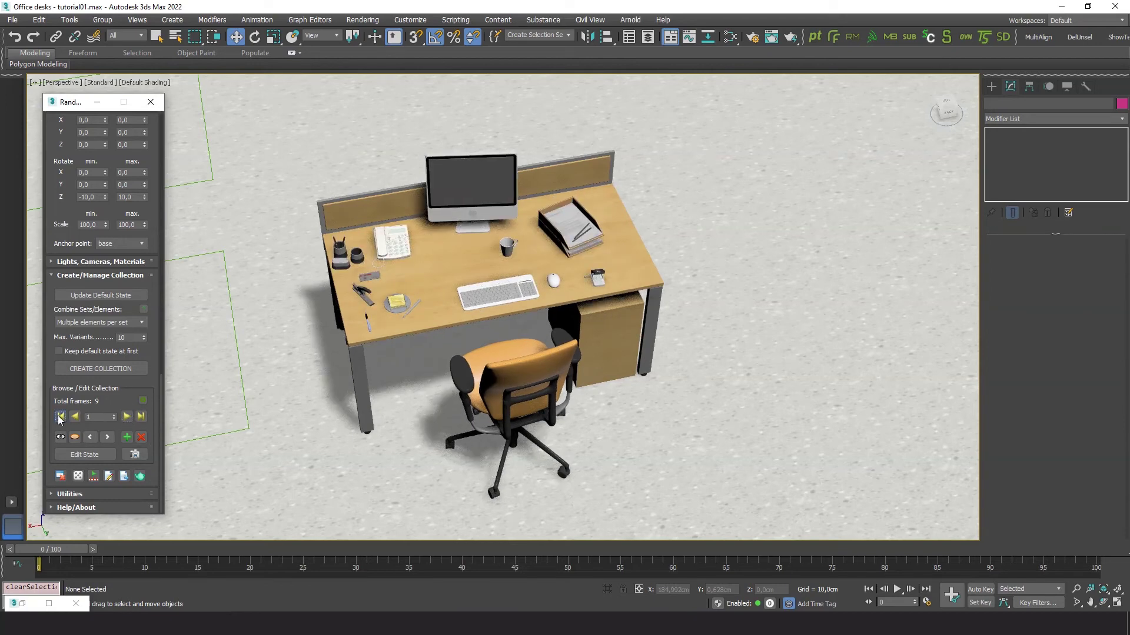
pyautogui.click(141, 437)
pyautogui.click(571, 335)
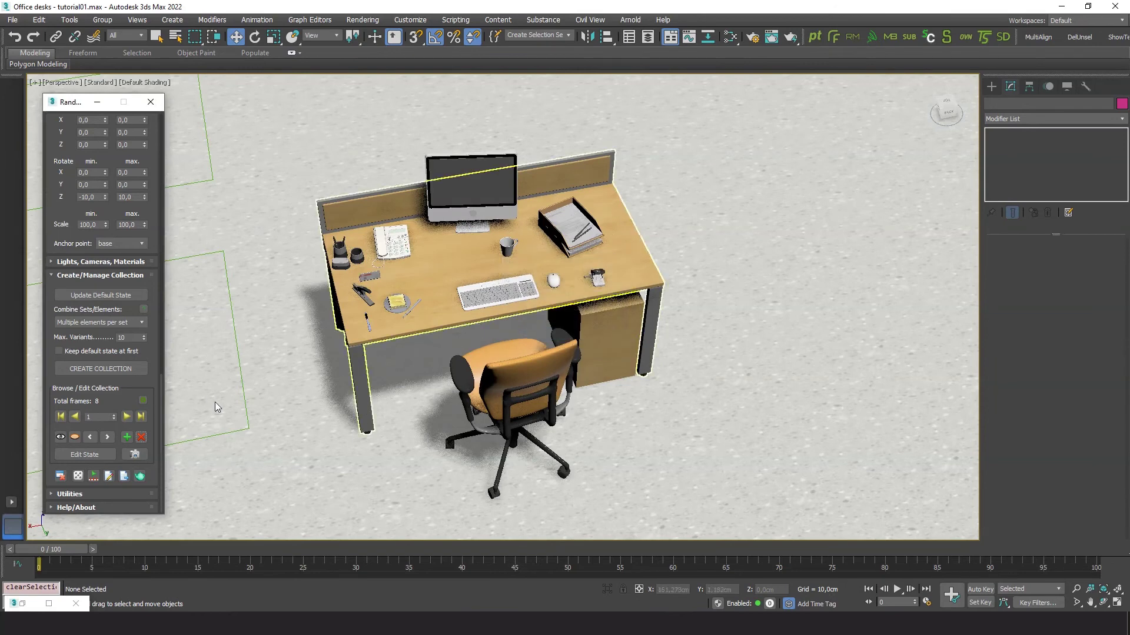
pyautogui.click(127, 417)
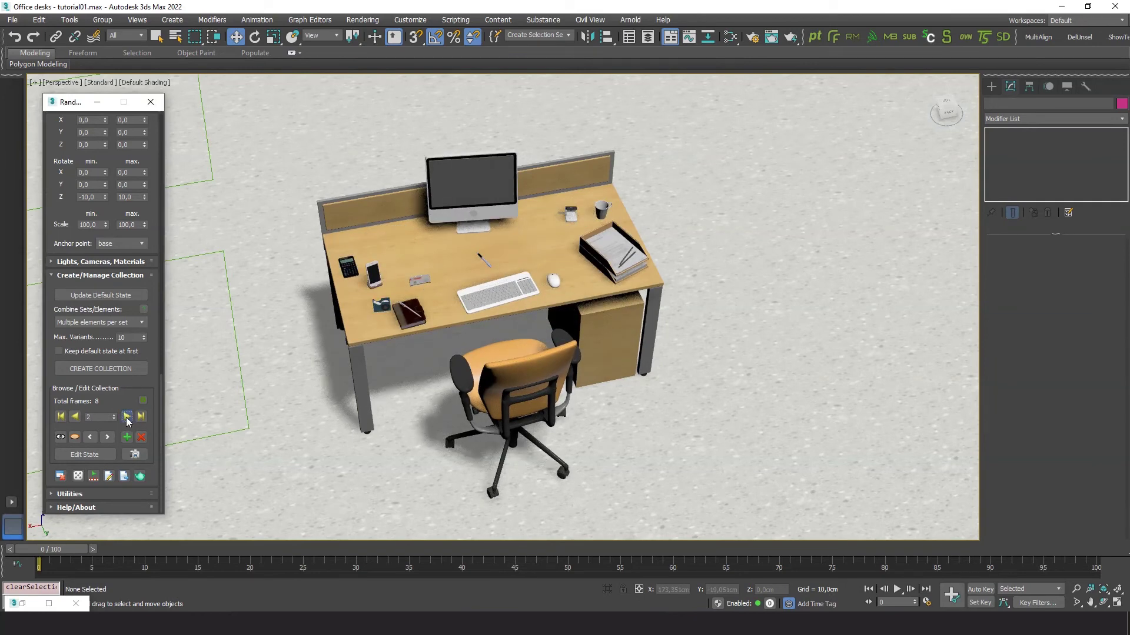
pyautogui.click(128, 417)
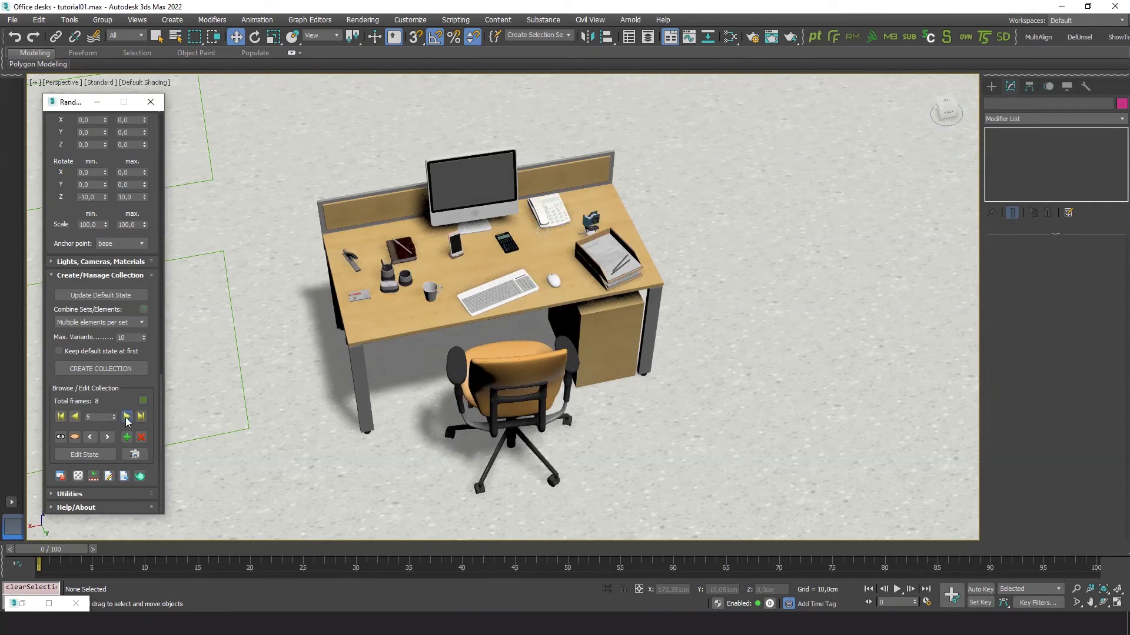
pyautogui.click(127, 417)
pyautogui.click(127, 417)
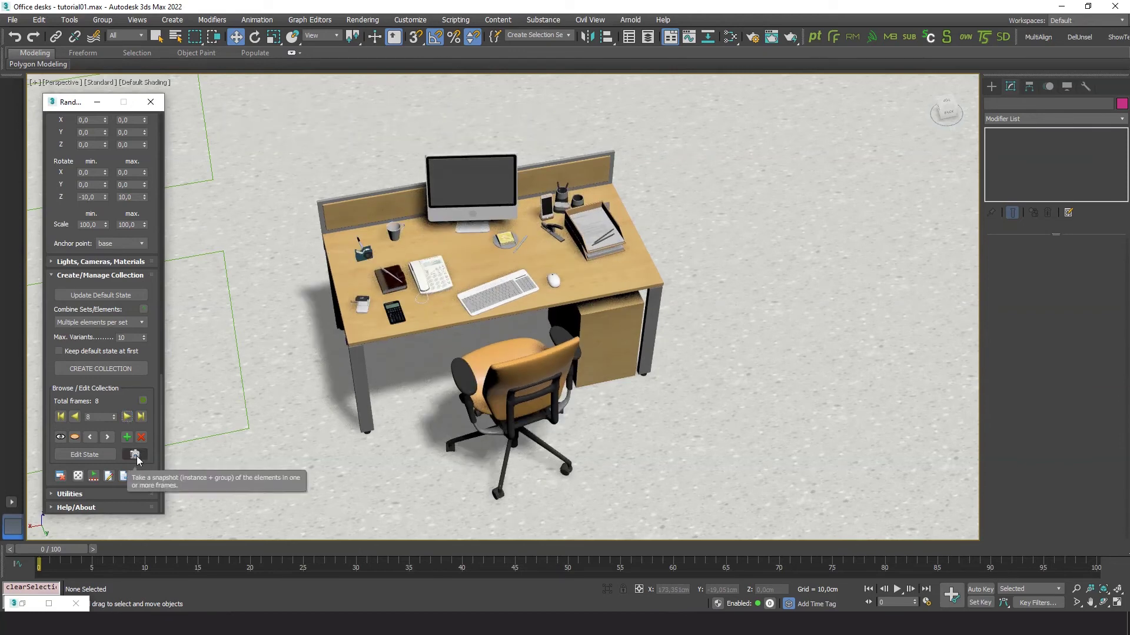
# Snapshot all frames of the collection and move the resulting groups about 225 cm along X, beside the original desk
pyautogui.click(134, 455)
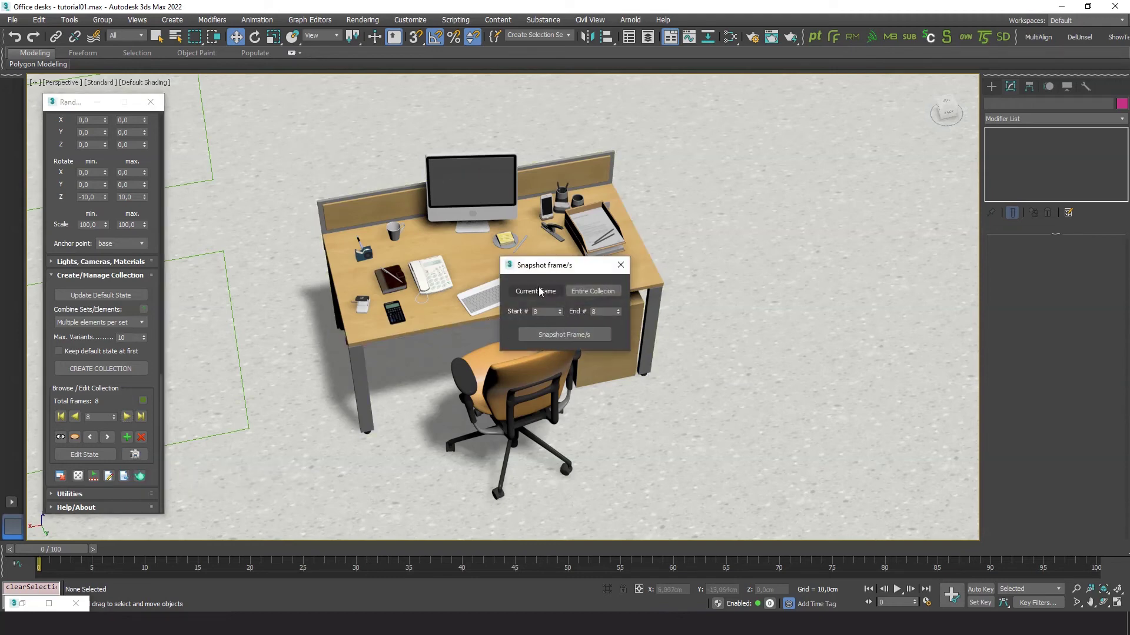
pyautogui.rightClick(560, 312)
pyautogui.click(571, 334)
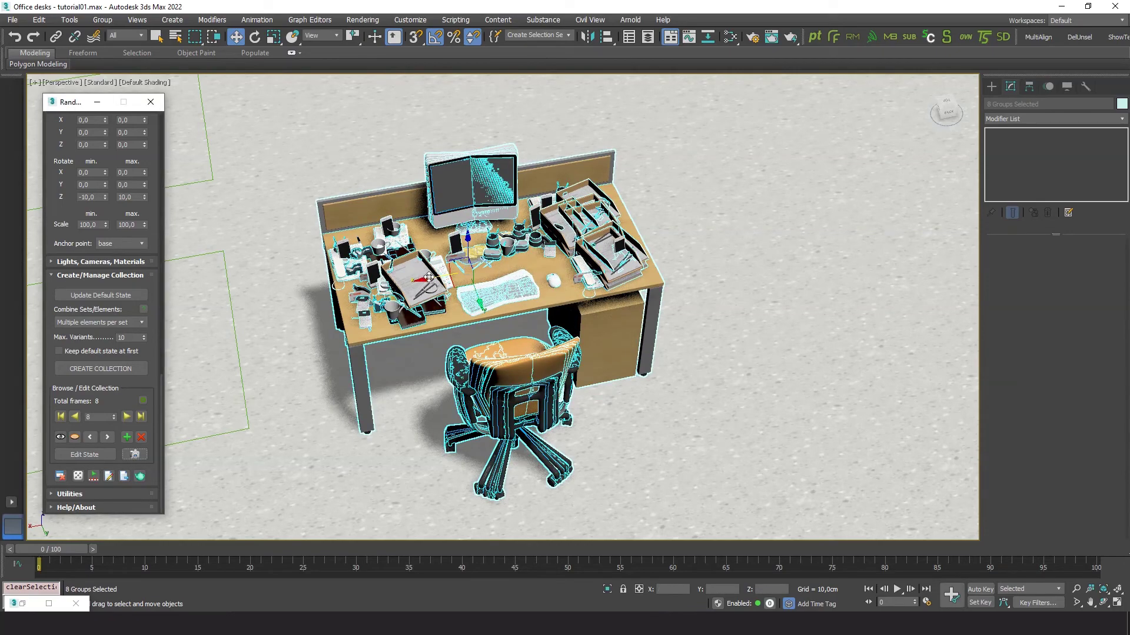
pyautogui.moveTo(429, 276); pyautogui.dragTo(829, 204)
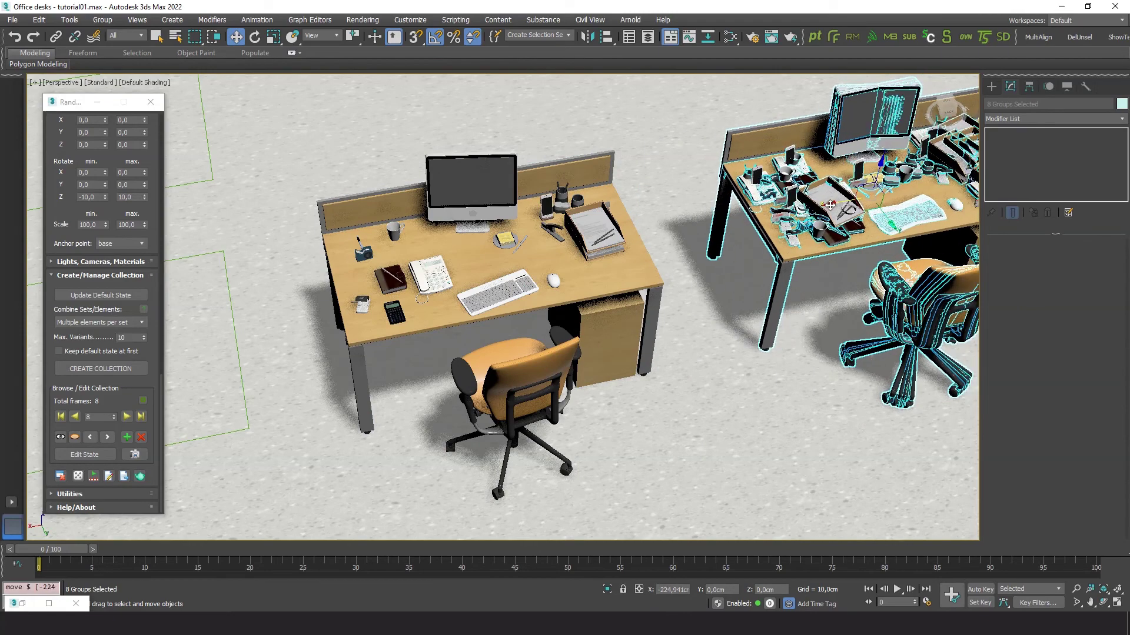
pyautogui.scroll(-5, 703, 363)
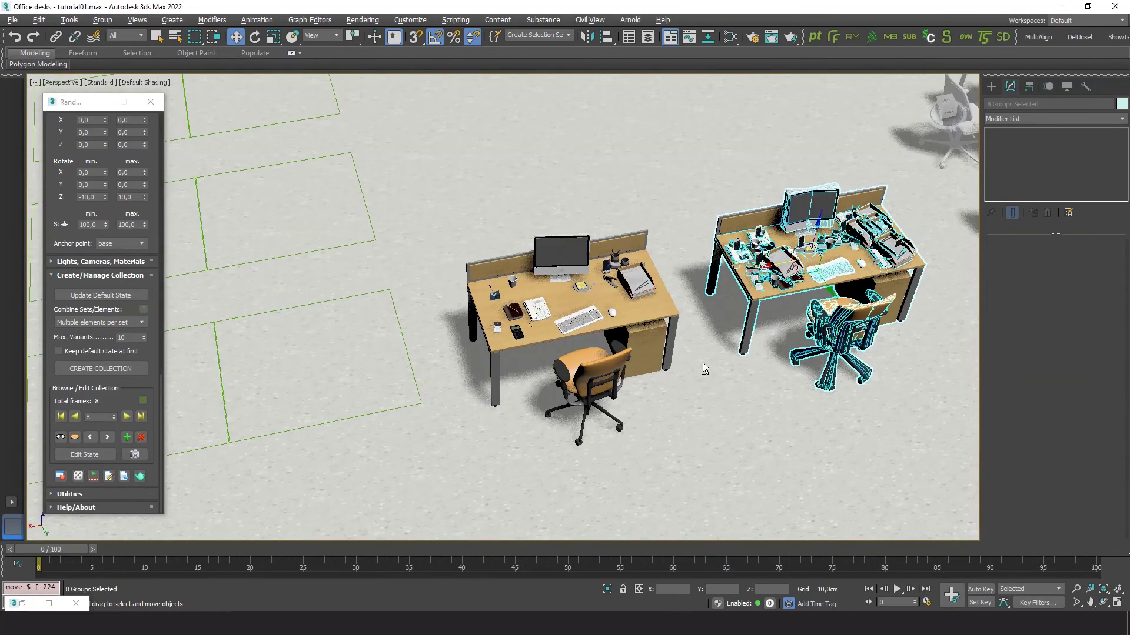
pyautogui.moveTo(739, 390); pyautogui.dragTo(586, 388, button='middle')
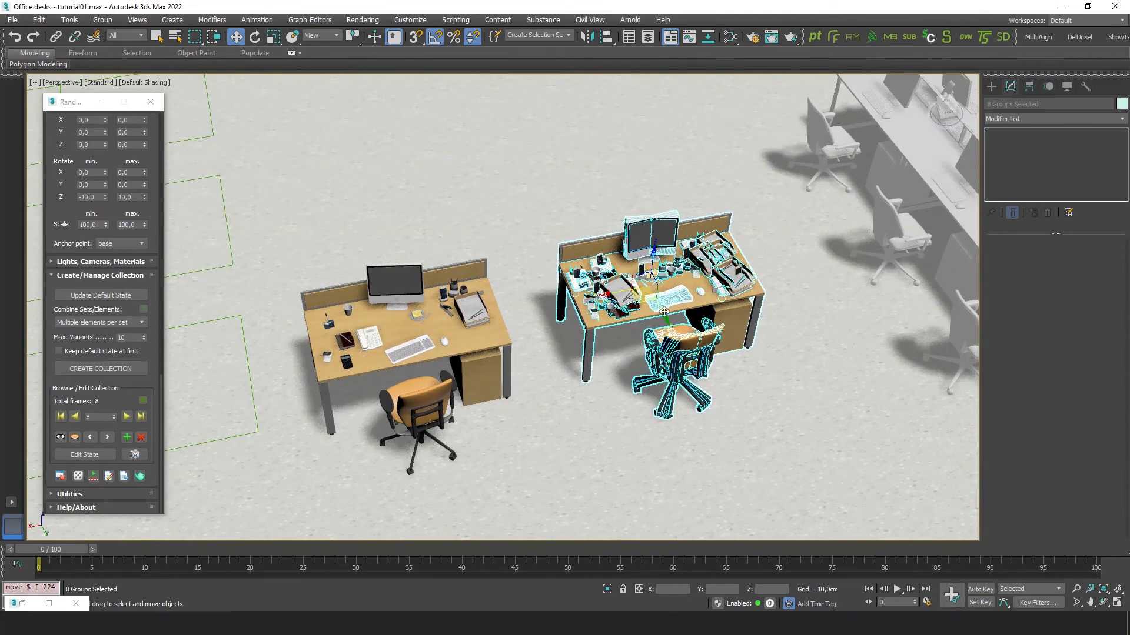
# Move one of the stacked desk variants about -236 cm and another about 172 cm along Y
pyautogui.click(681, 360)
pyautogui.click(664, 294)
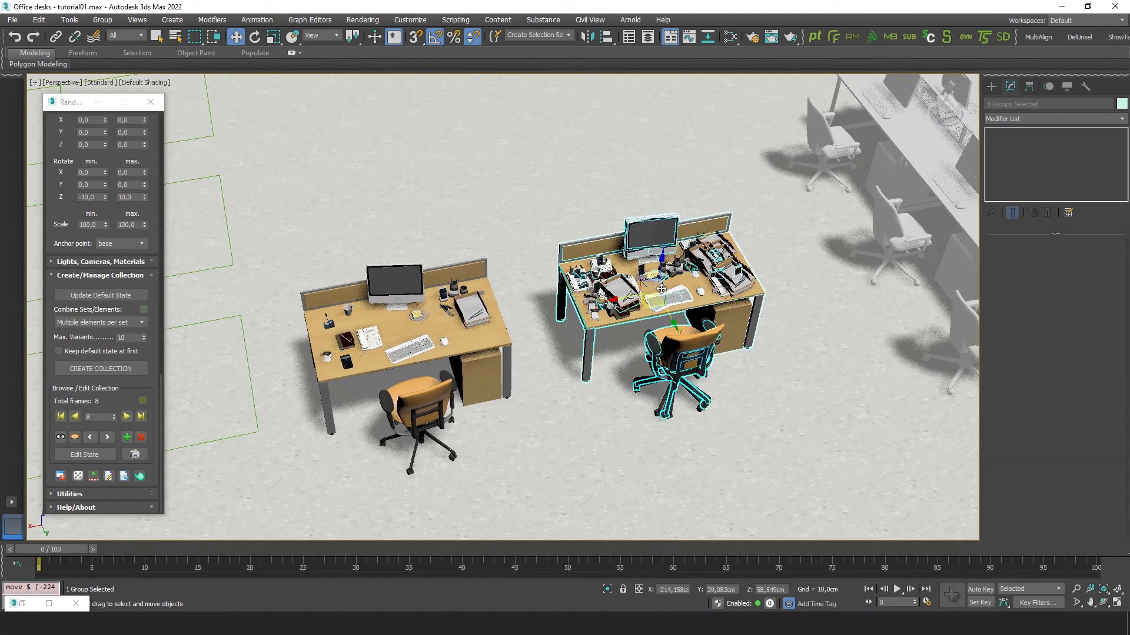
pyautogui.moveTo(678, 323); pyautogui.dragTo(615, 152)
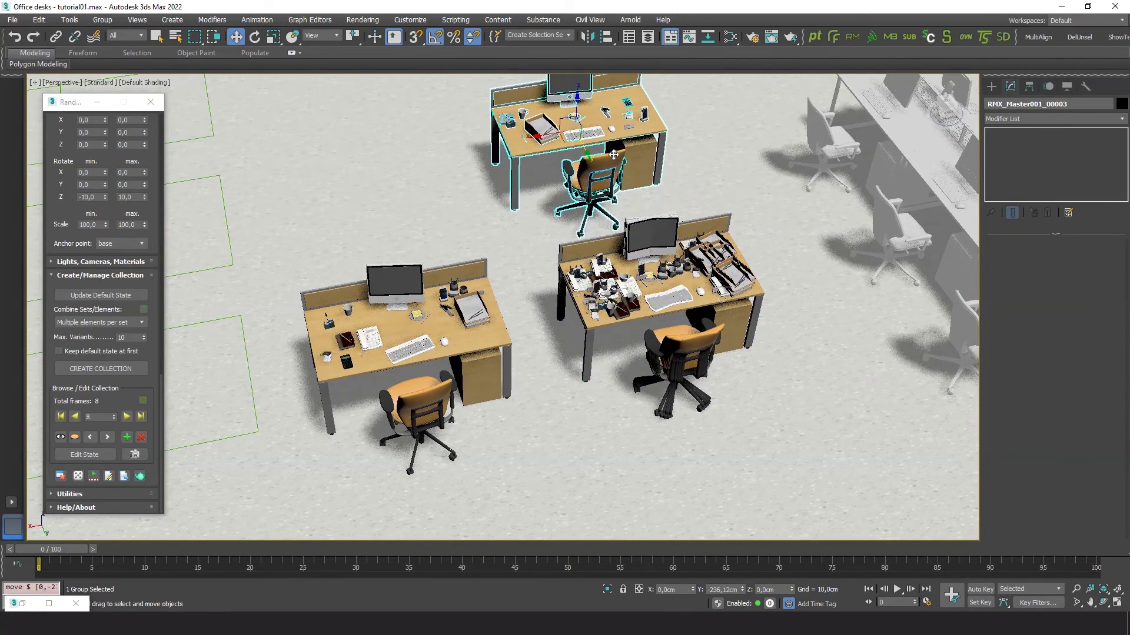
pyautogui.click(653, 352)
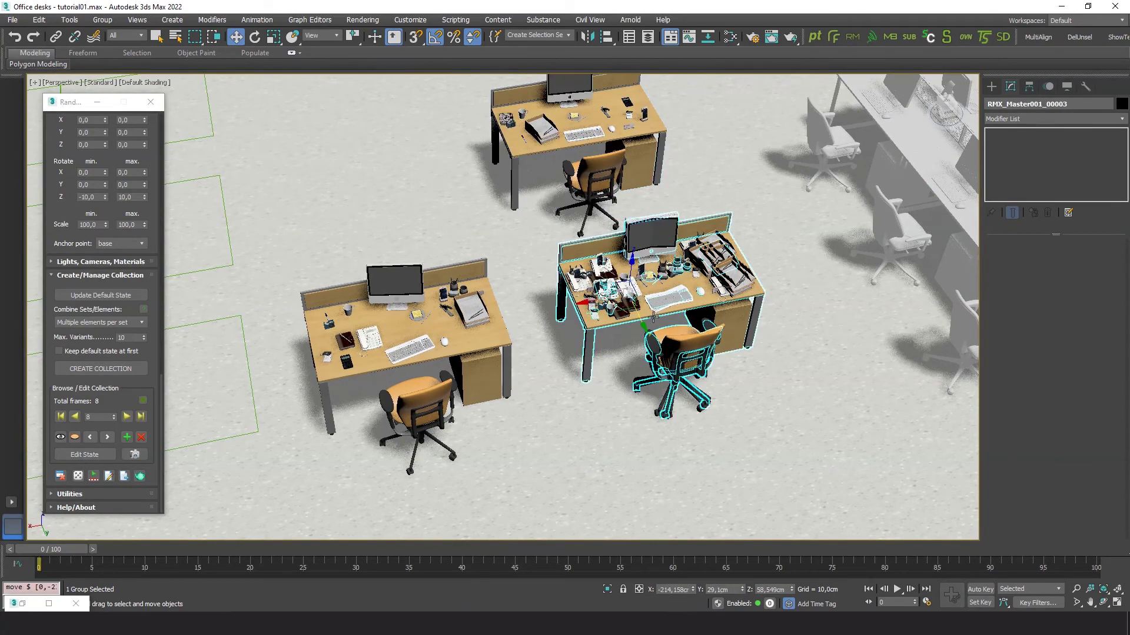
pyautogui.moveTo(653, 352); pyautogui.dragTo(734, 511)
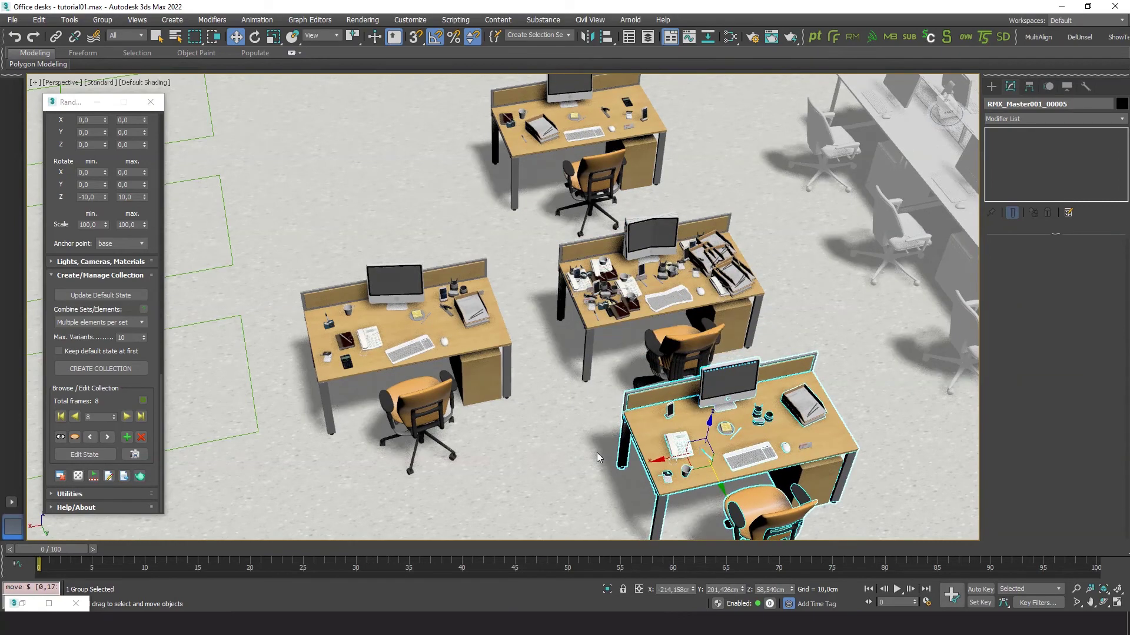
pyautogui.scroll(-6, 555, 415)
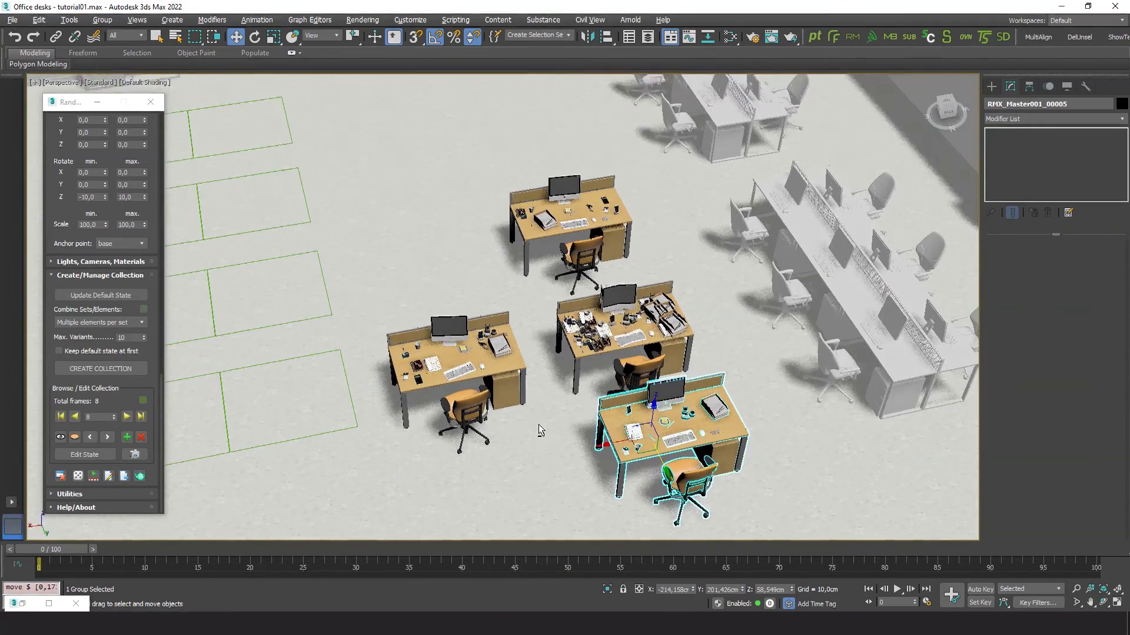
# Undo both desk variant moves and reselect all eight stacked snapshot groups
pyautogui.hotkey('ctrl', 'z')
pyautogui.hotkey('ctrl', 'z')
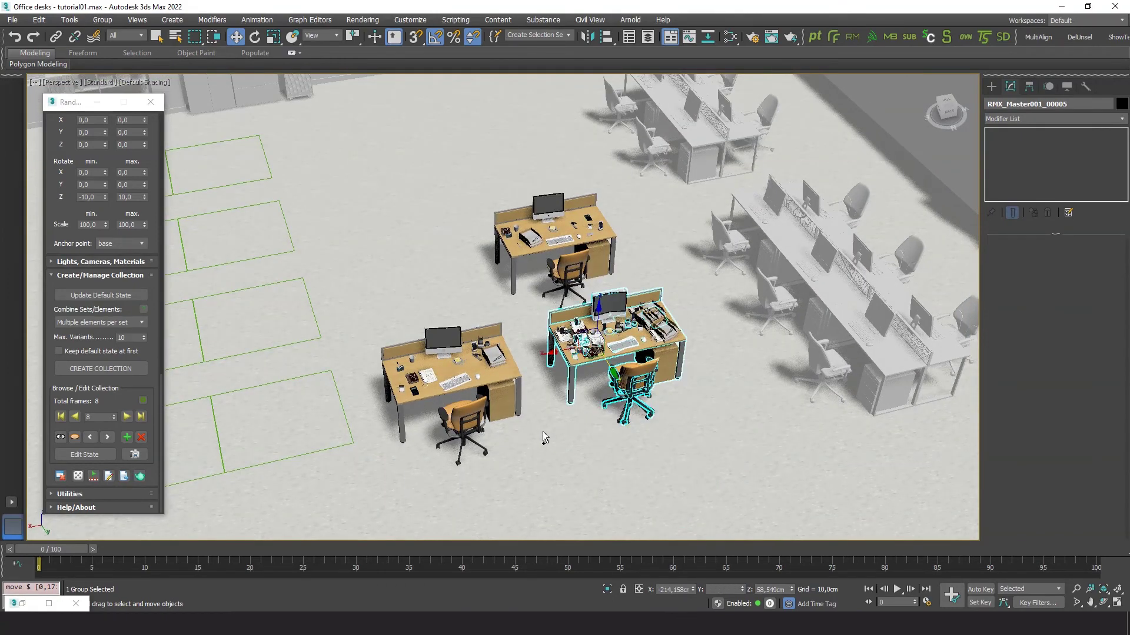
pyautogui.hotkey('ctrl', 'y')
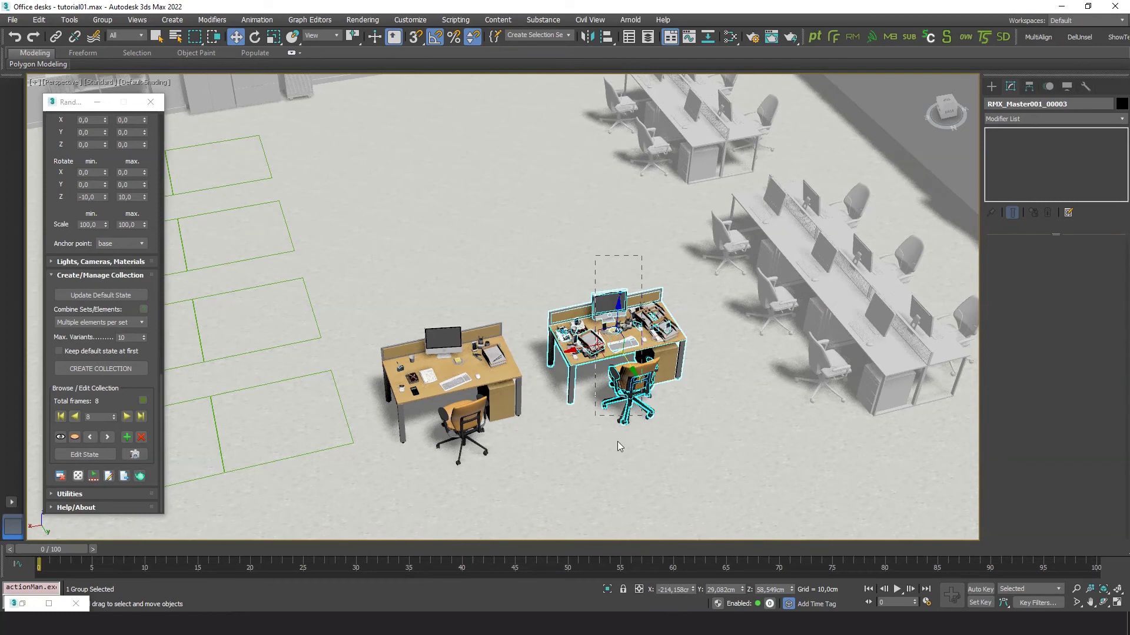
pyautogui.hotkey('ctrl', 'a')
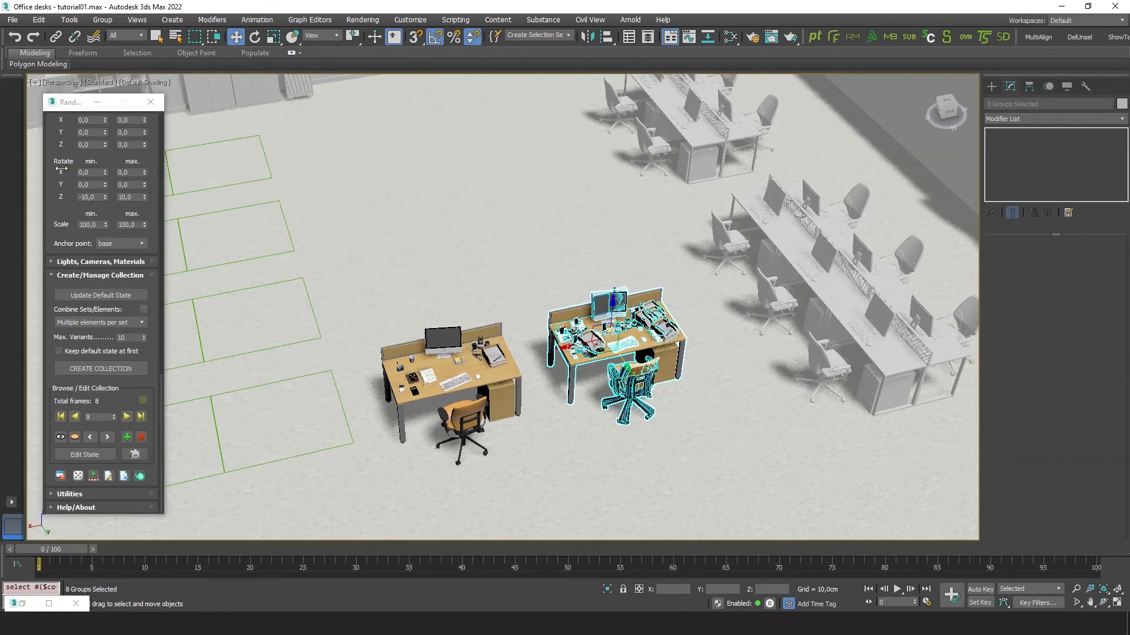
# Turn off Apply Transforms and Scatter Objects, and collapse both sets of settings
pyautogui.moveTo(59, 189); pyautogui.dragTo(59, 394)
pyautogui.click(66, 280)
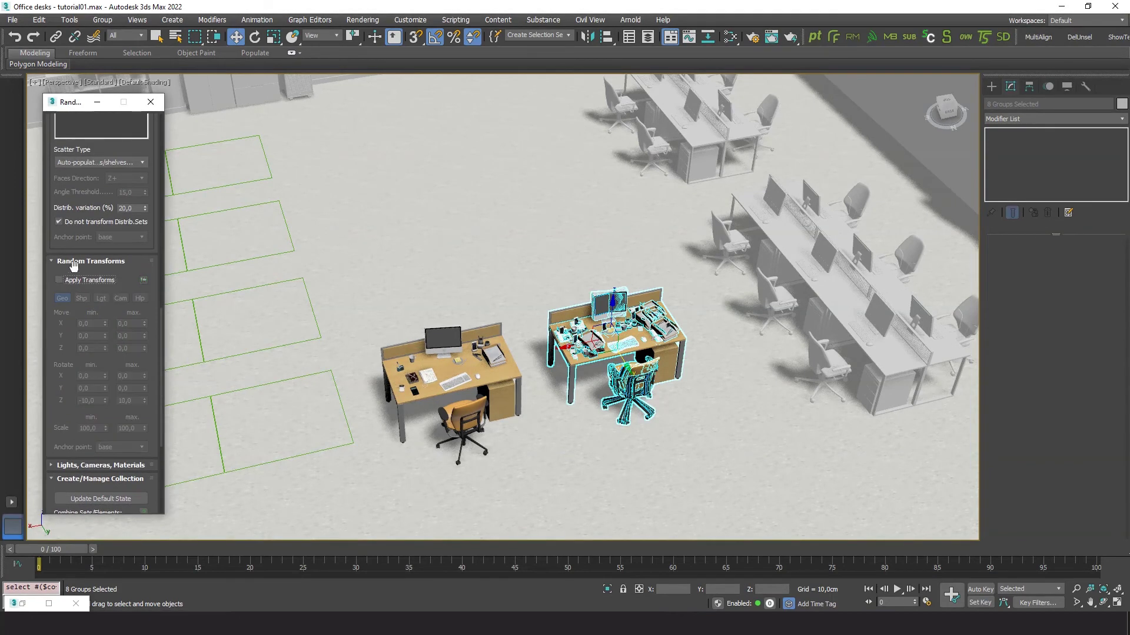
pyautogui.click(101, 263)
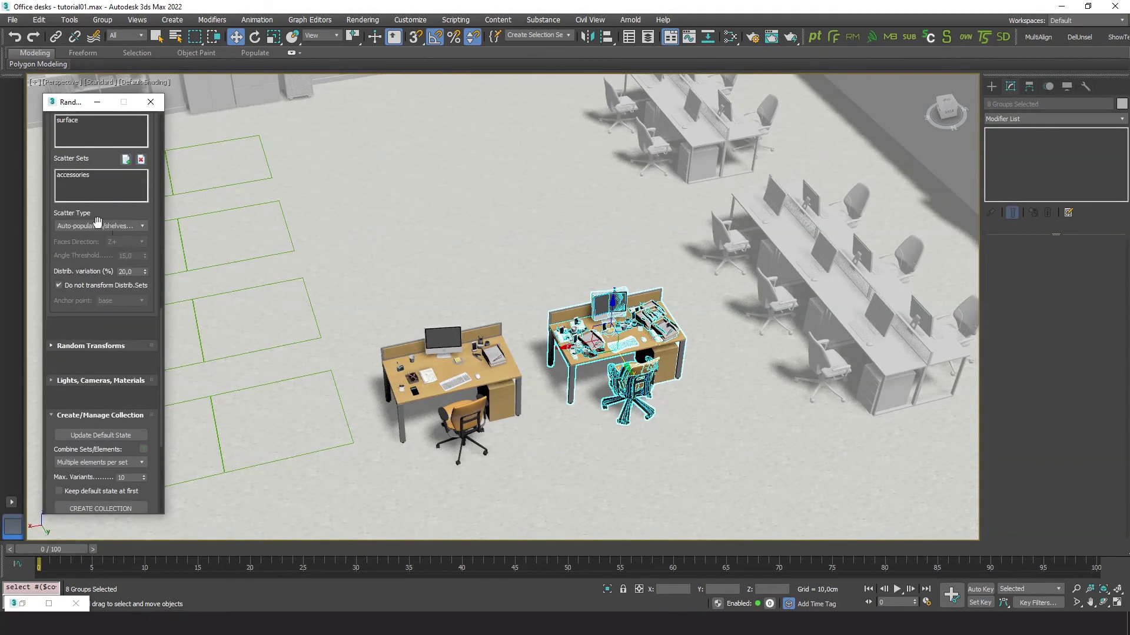
pyautogui.scroll(-2, 93, 221)
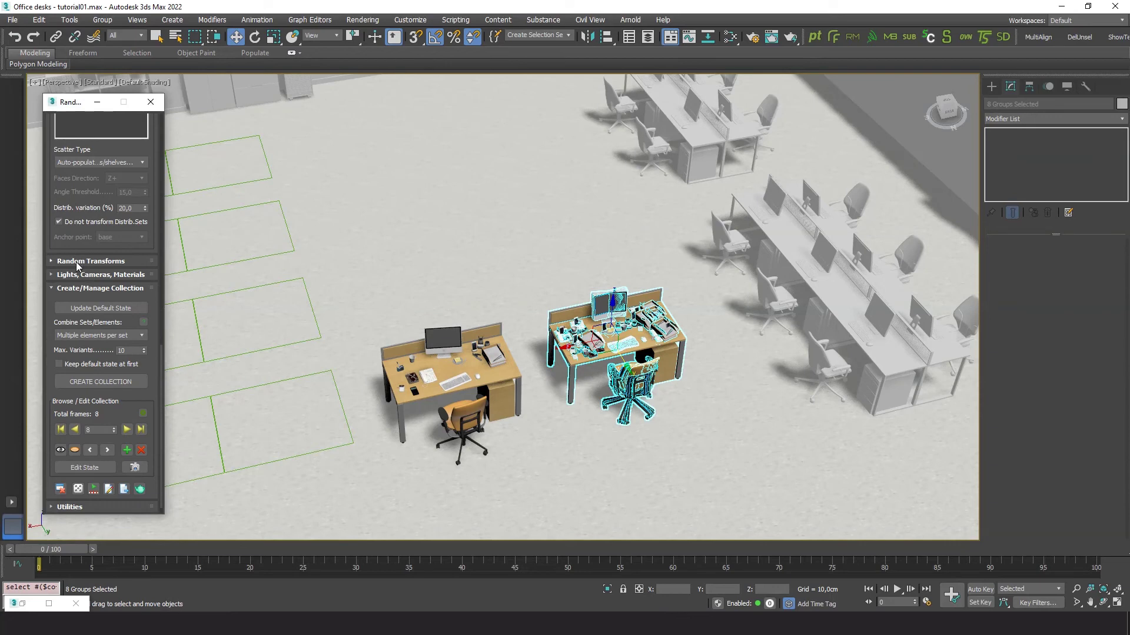
pyautogui.scroll(5, 66, 183)
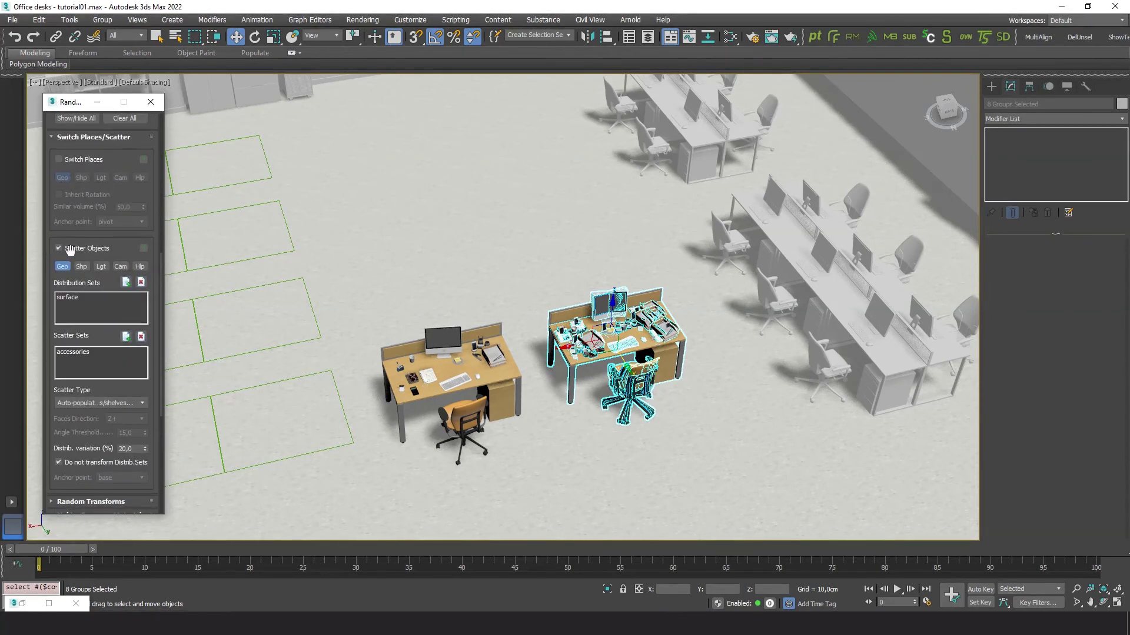
pyautogui.click(59, 248)
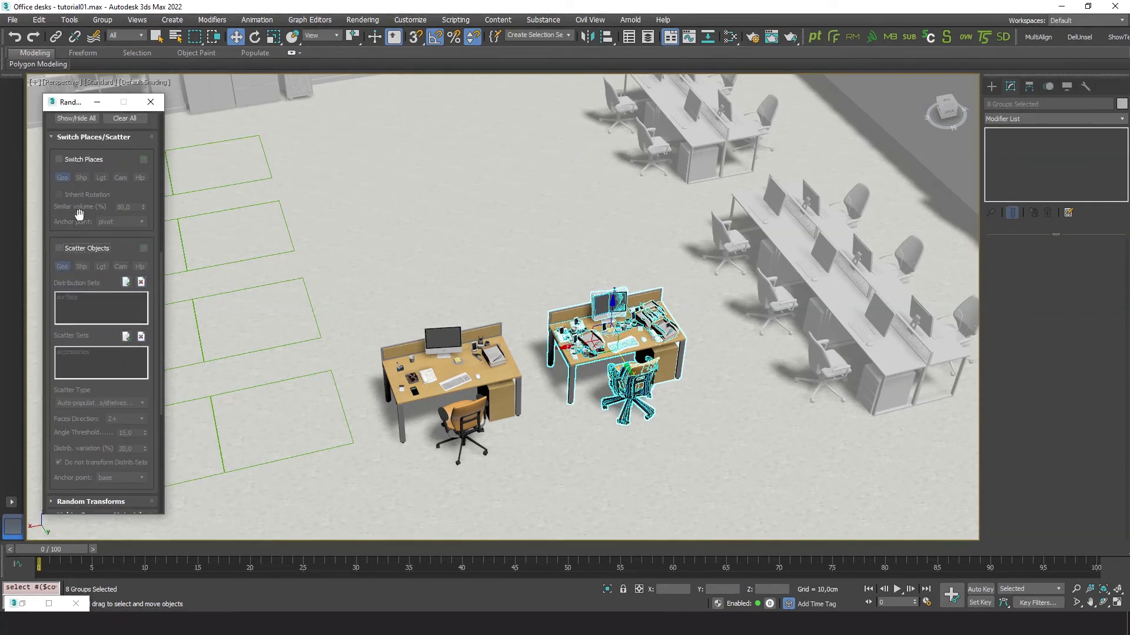
pyautogui.click(110, 138)
pyautogui.scroll(2, 131, 194)
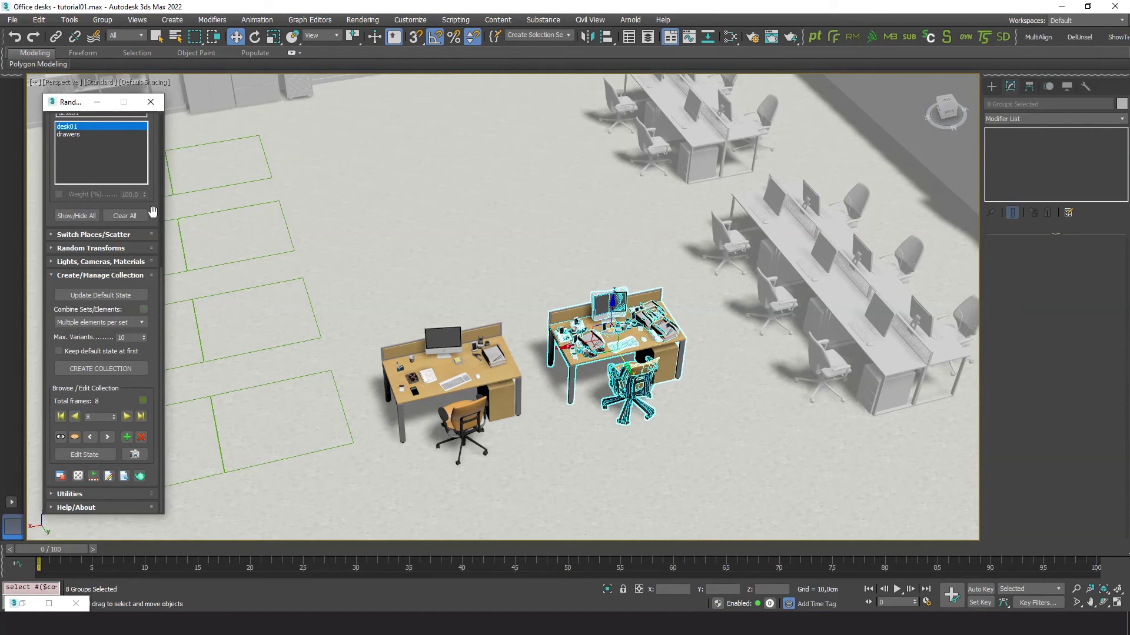
# Clear all sets and elements and change the set mode to Single Set
pyautogui.scroll(4, 153, 212)
pyautogui.click(125, 426)
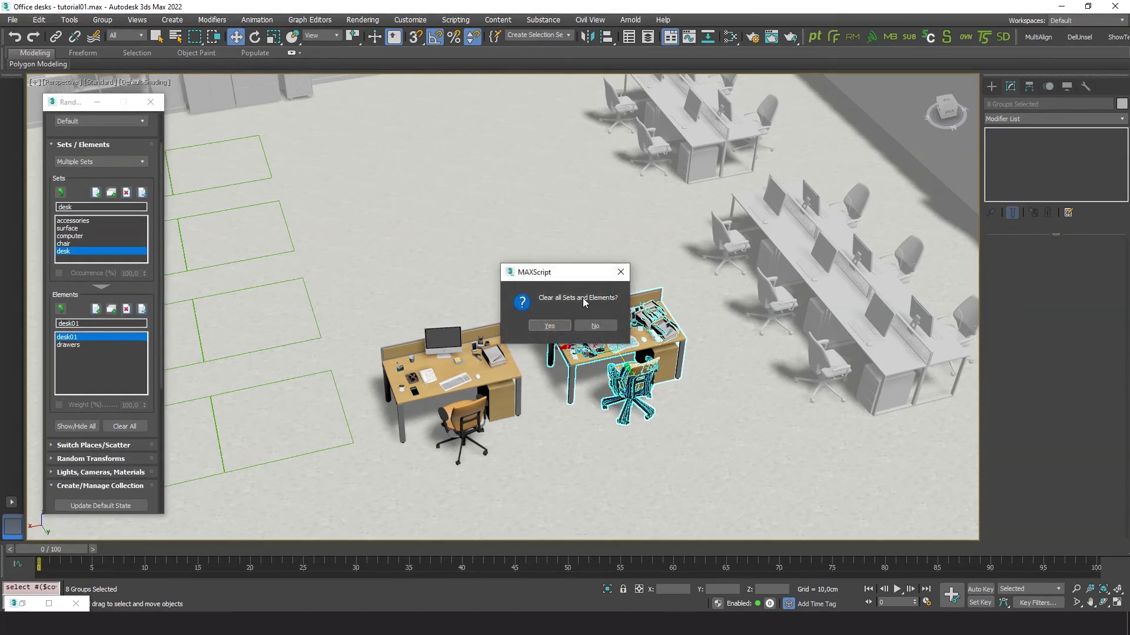
pyautogui.click(549, 325)
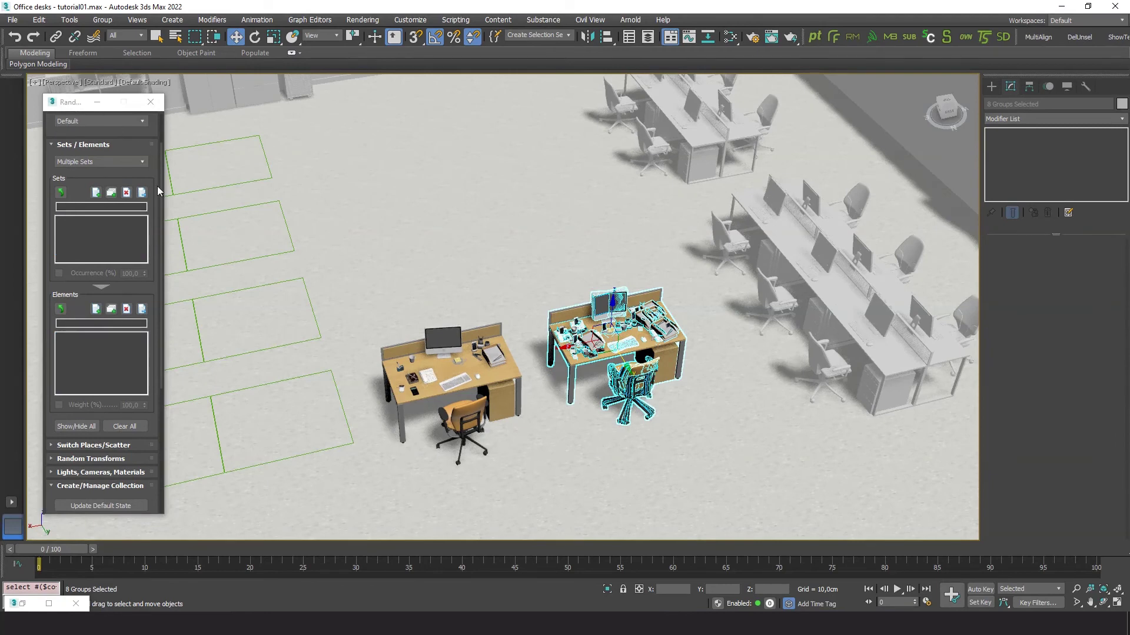
pyautogui.moveTo(157, 186); pyautogui.dragTo(159, 278)
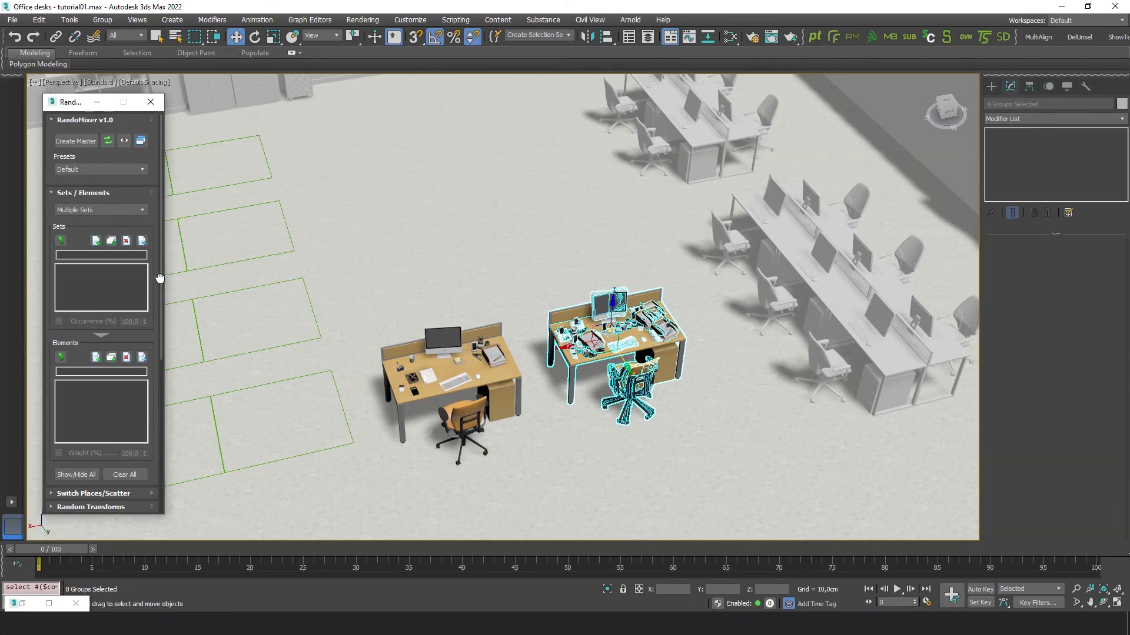
pyautogui.click(143, 209)
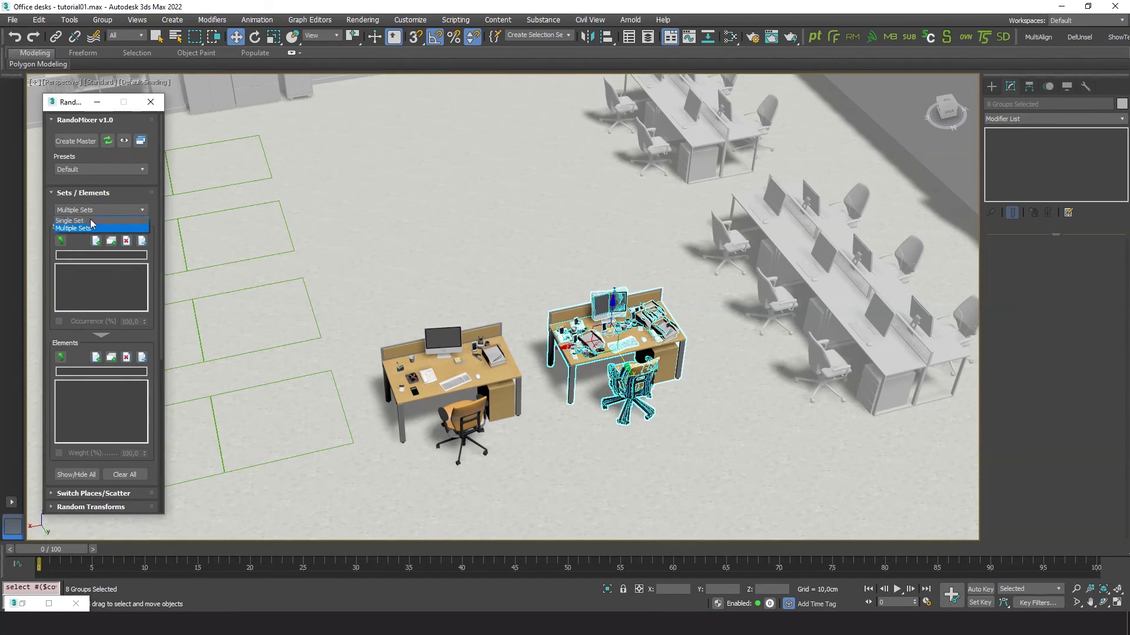
pyautogui.click(82, 224)
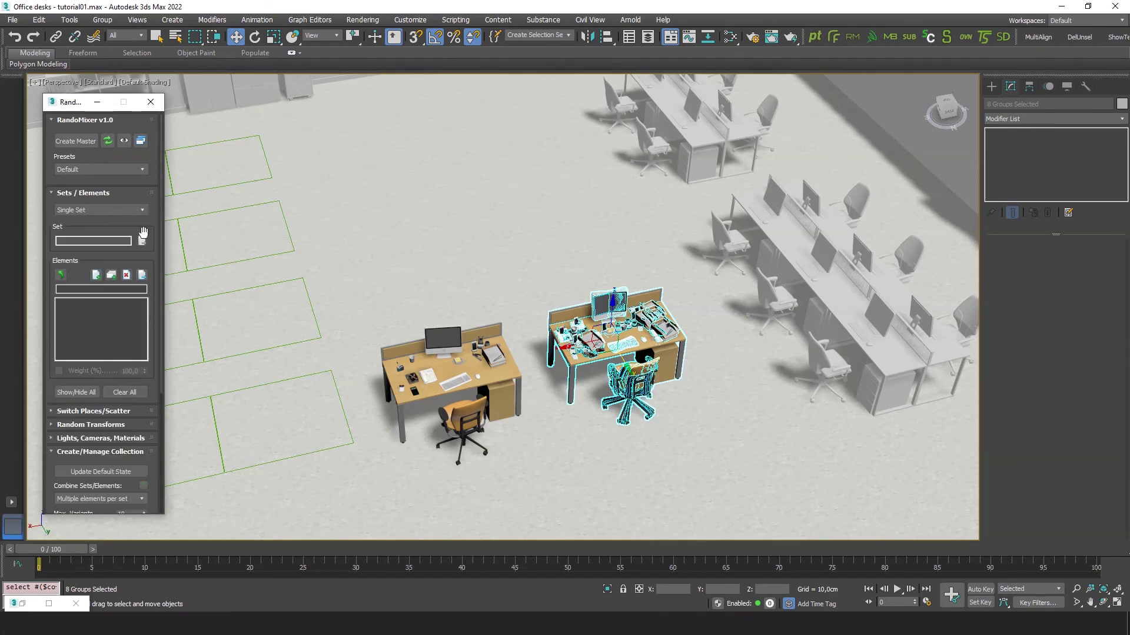
# Load the eight selected groups as elements, each as a single entity, and select element RMX_Master001_00008 with its group
pyautogui.click(96, 275)
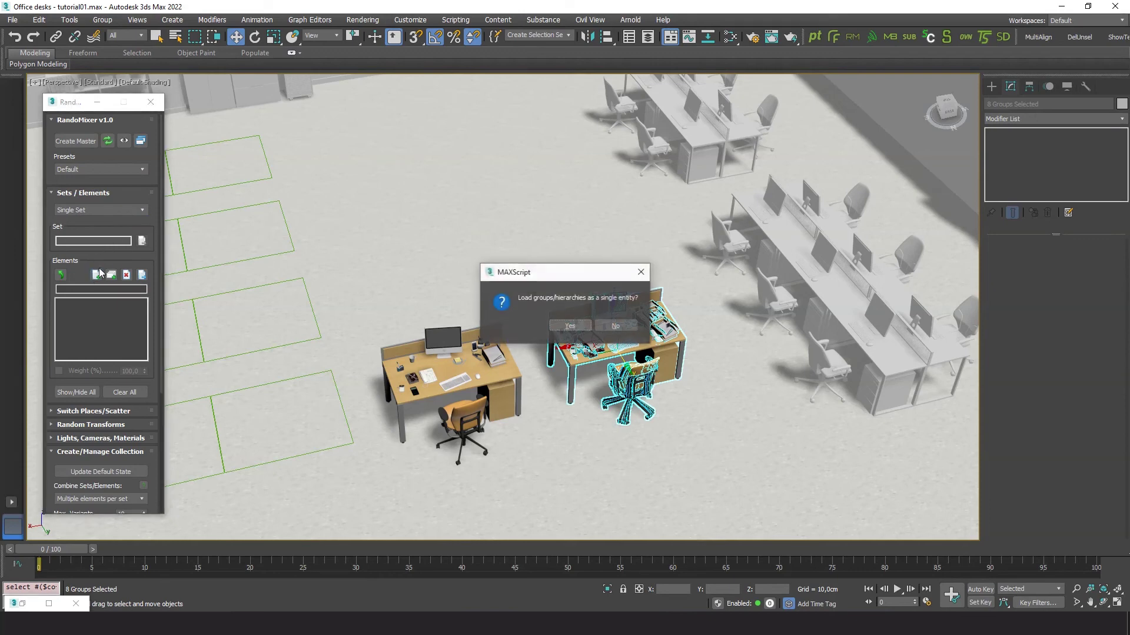
pyautogui.click(570, 327)
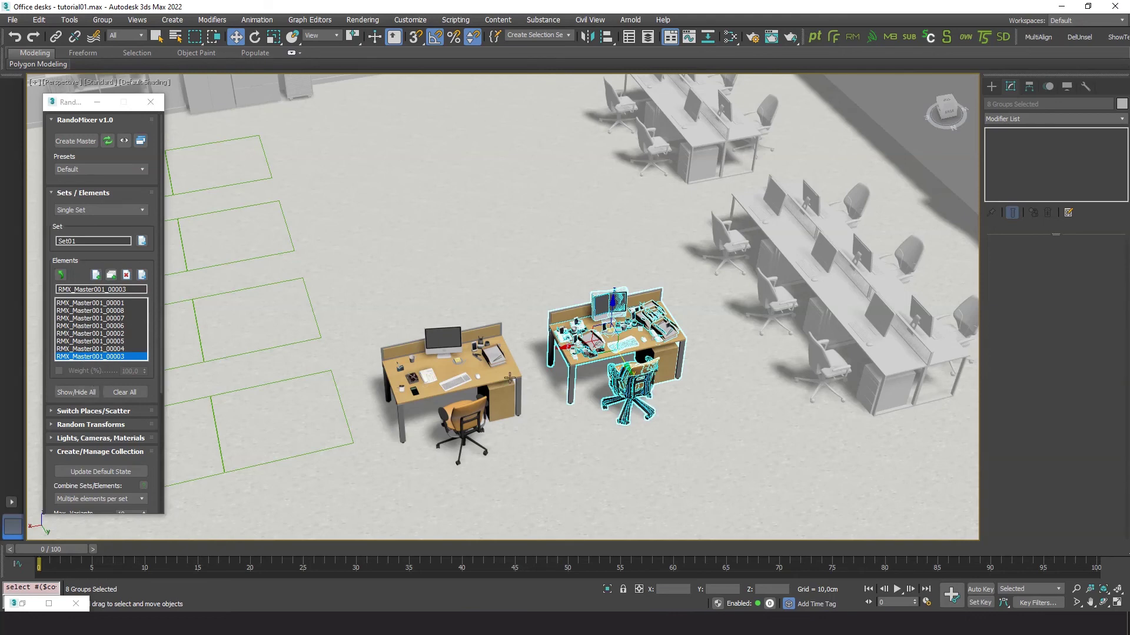
pyautogui.click(98, 303)
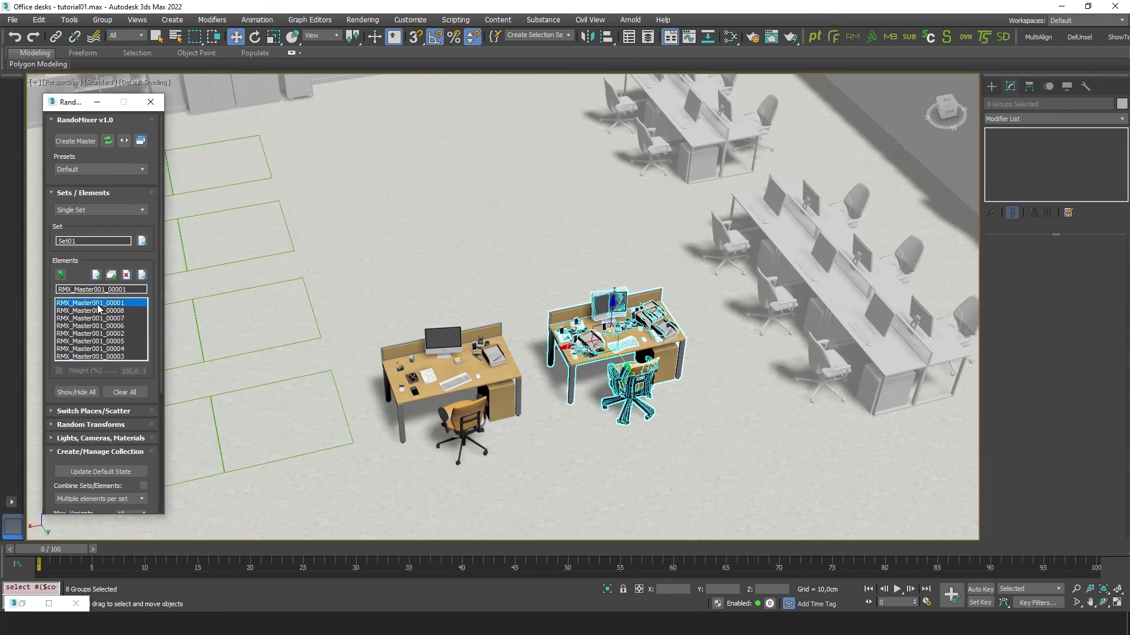
pyautogui.click(98, 311)
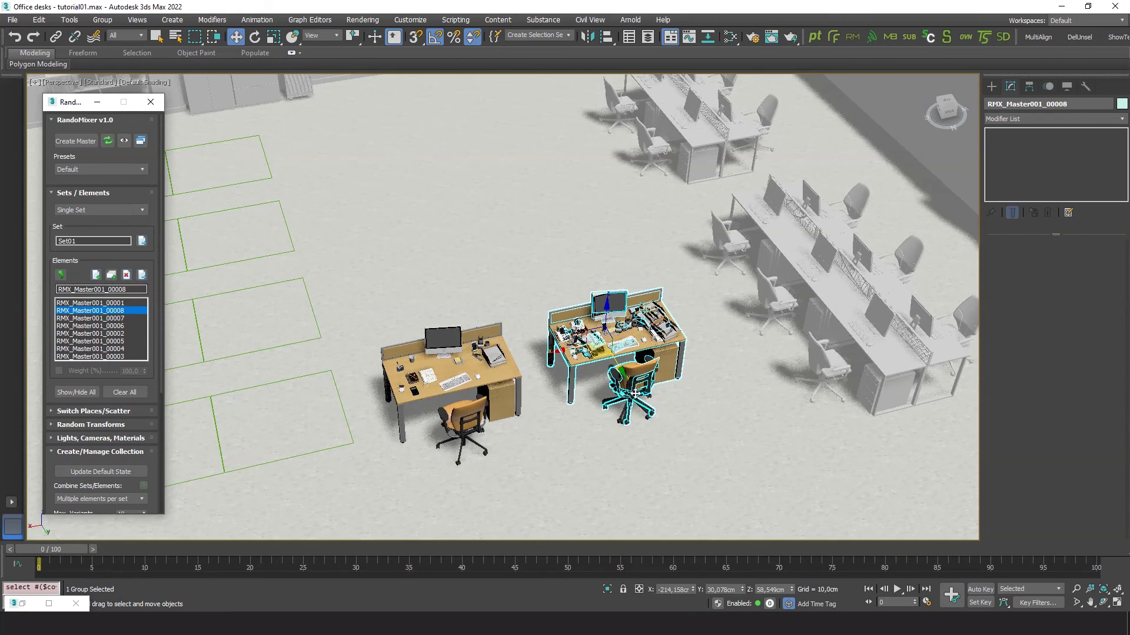
pyautogui.click(601, 369)
pyautogui.click(641, 350)
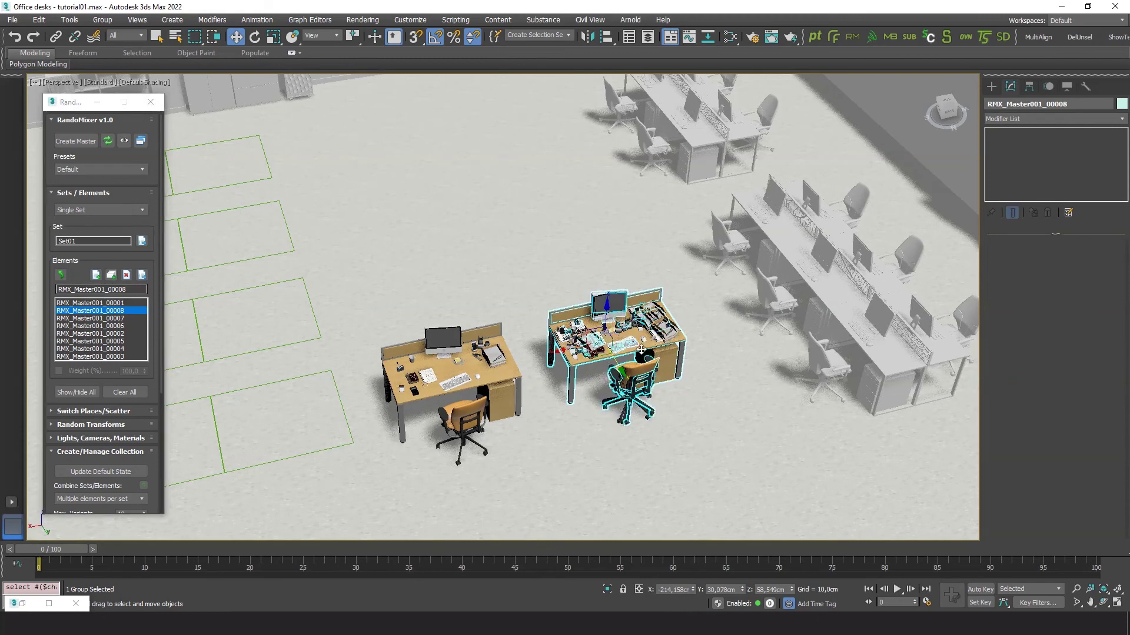
# Clear the viewport selection and enable Scatter Objects in the Switch Places/Scatter settings
pyautogui.click(609, 366)
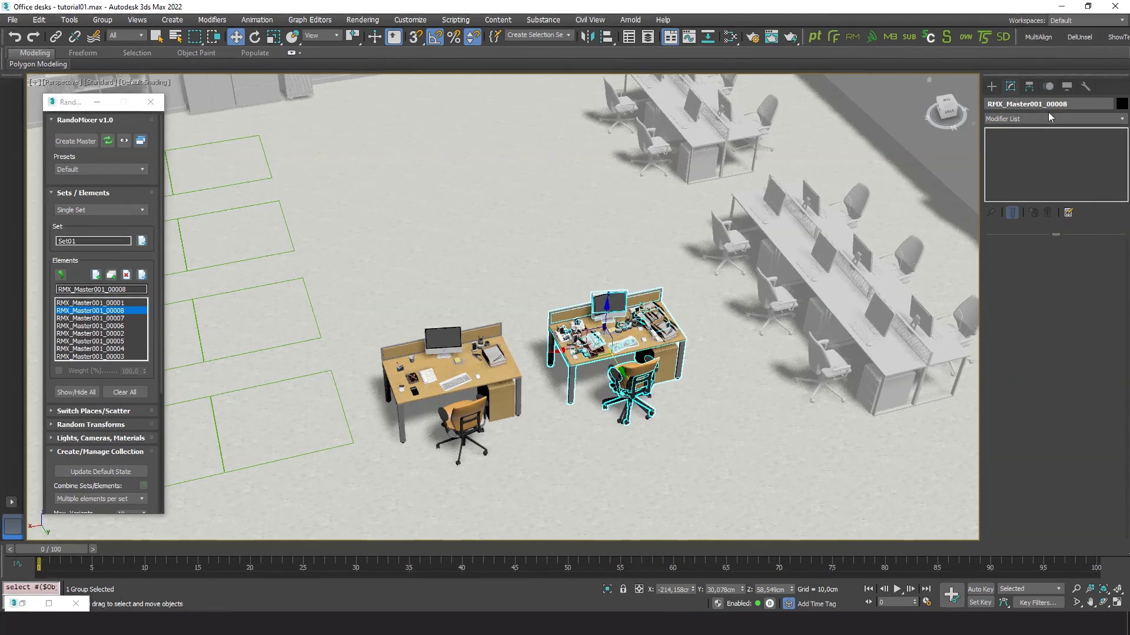
pyautogui.click(567, 437)
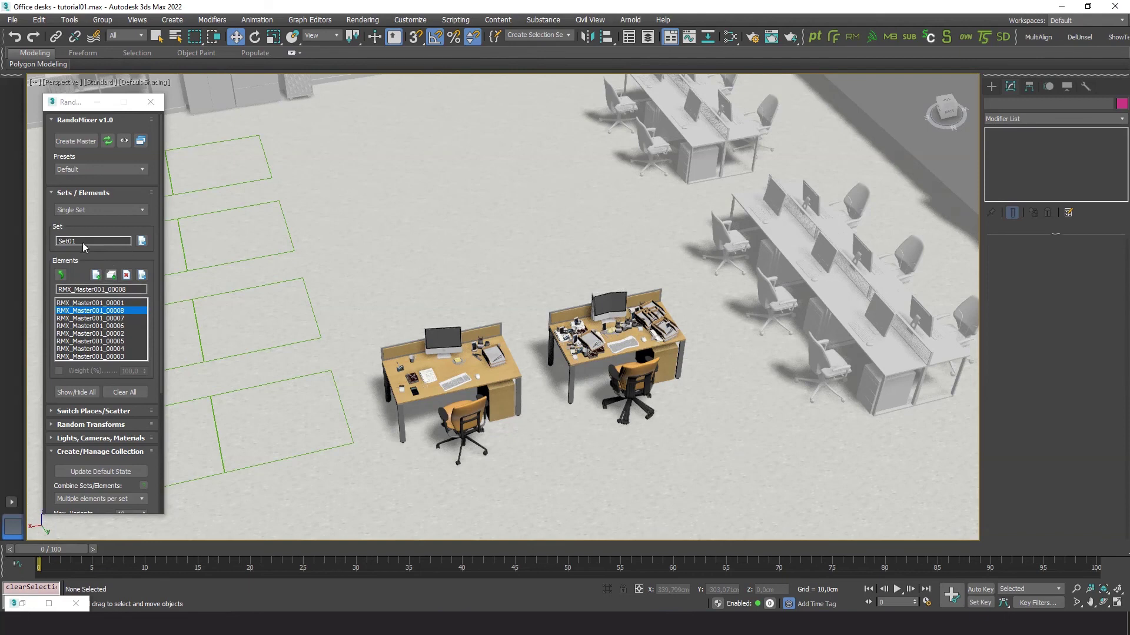
pyautogui.moveTo(153, 352); pyautogui.dragTo(145, 184)
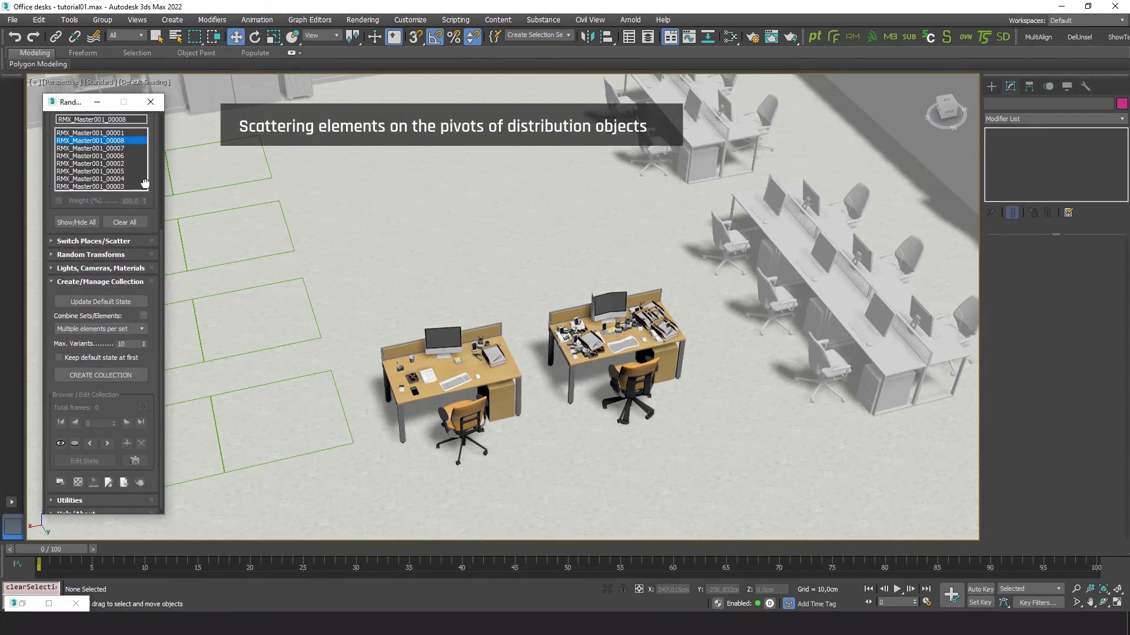
pyautogui.click(103, 241)
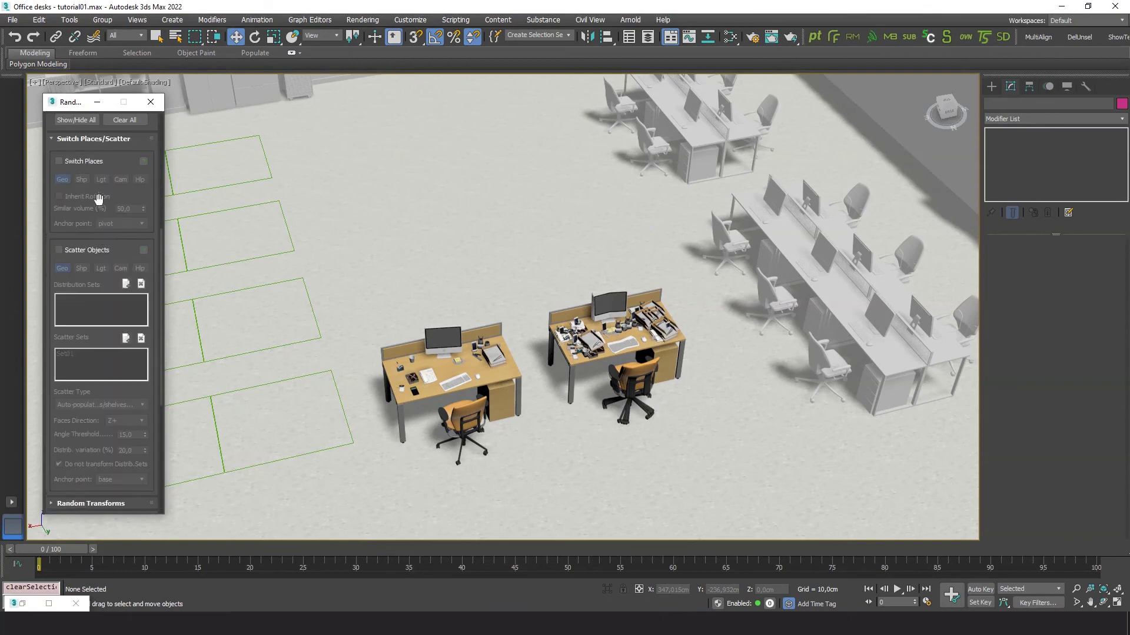
pyautogui.click(75, 252)
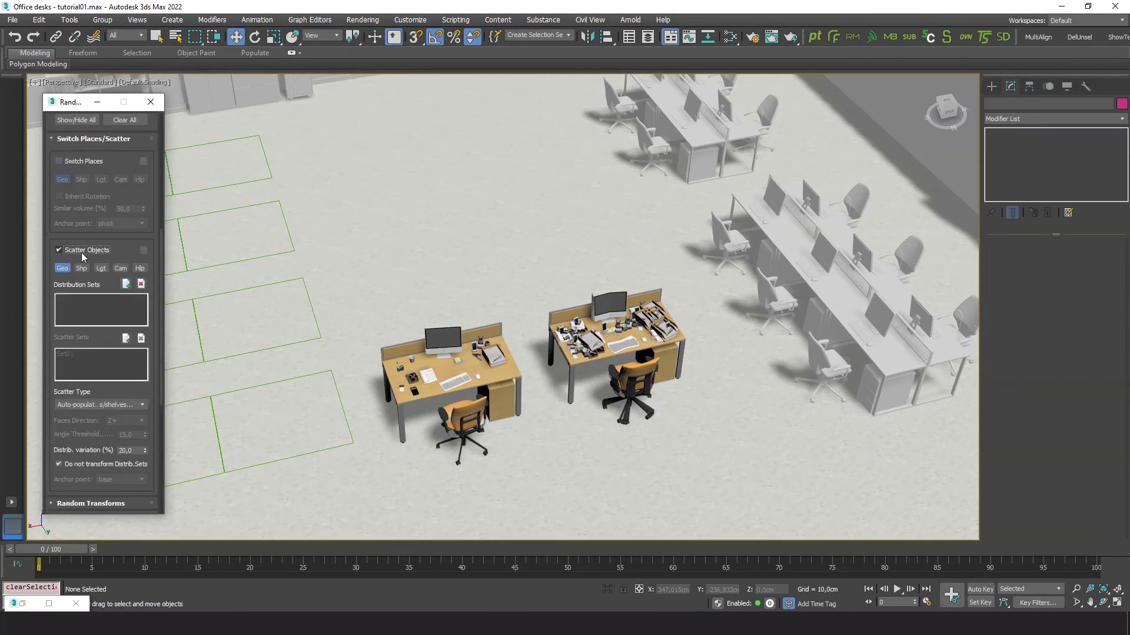
# Select the eight floor rectangles, include shapes in the scatter object types, and add the rectangles as a distribution set
pyautogui.keyDown('alt'); pyautogui.moveTo(274, 496); pyautogui.dragTo(434, 471, button='middle'); pyautogui.keyUp('alt')
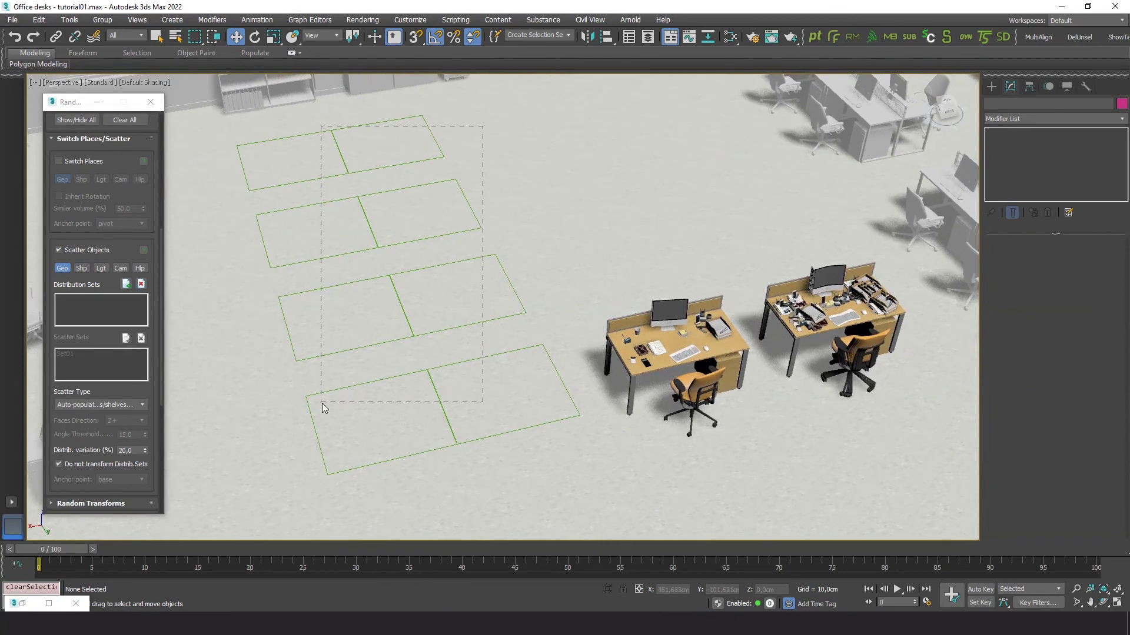
pyautogui.moveTo(322, 403); pyautogui.dragTo(322, 403)
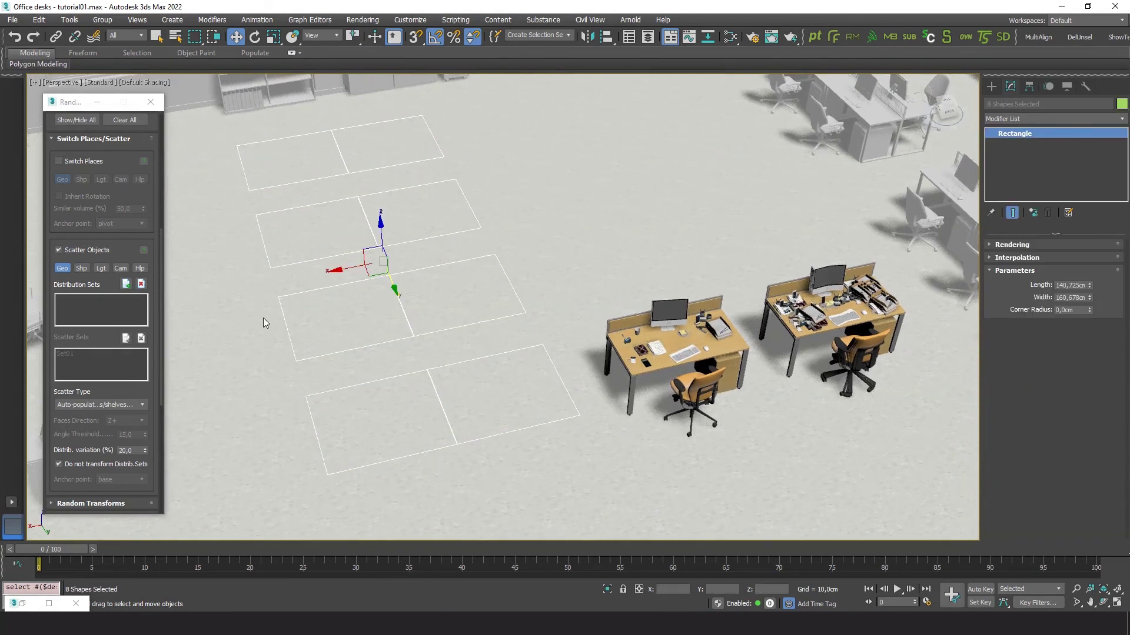
pyautogui.click(81, 268)
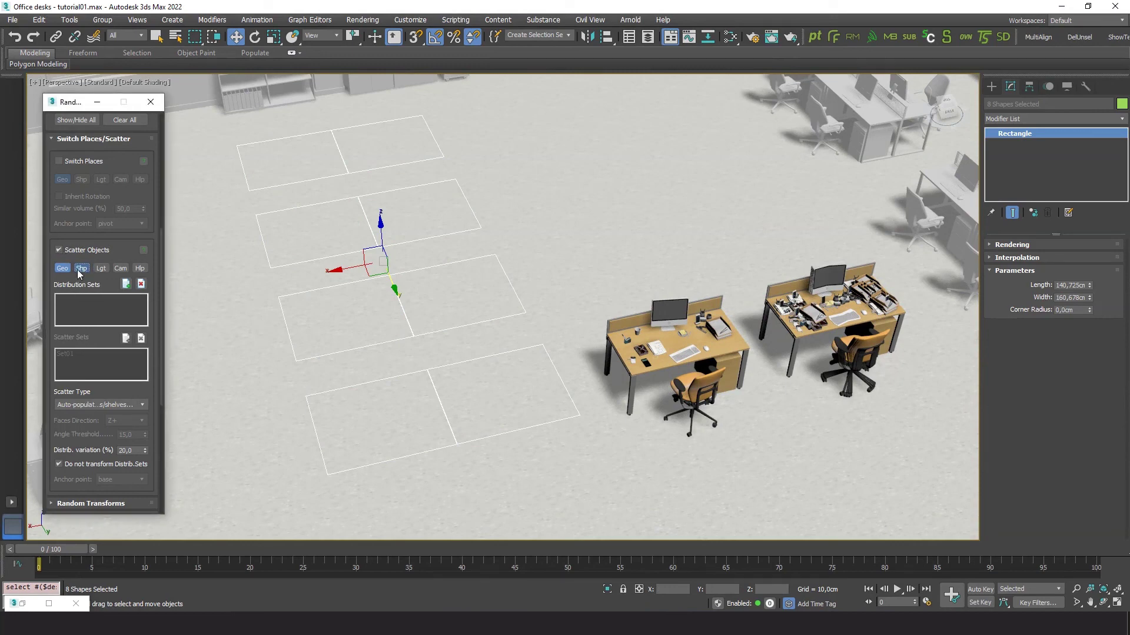
pyautogui.click(126, 284)
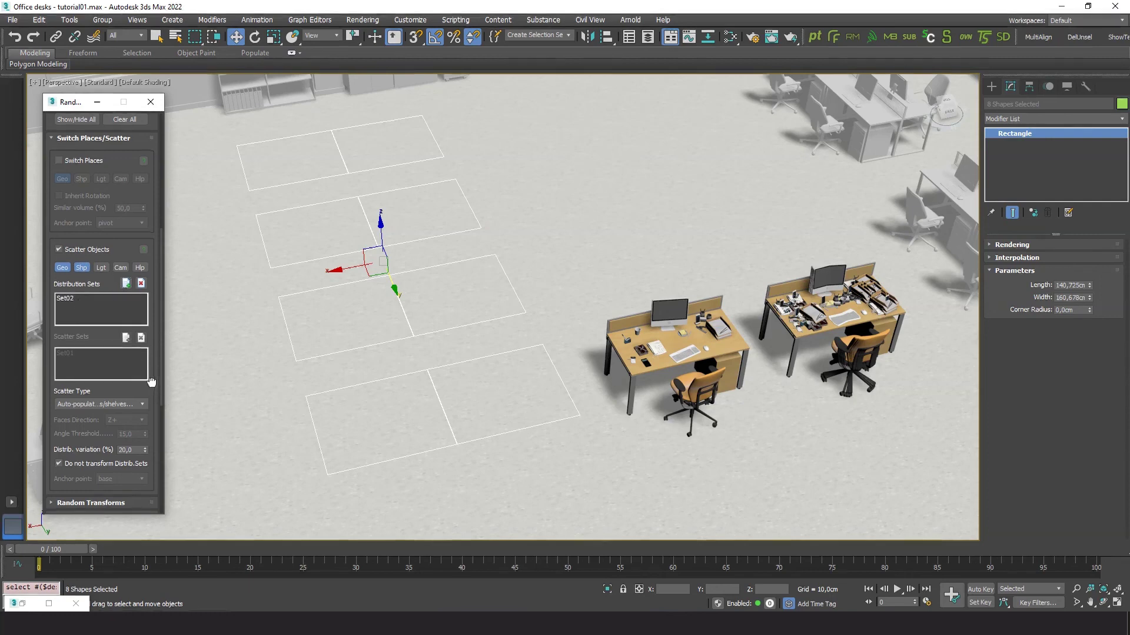
# Set the scatter type to Place at pivots with base anchor point and 0% distribution variation, and create the collection
pyautogui.moveTo(150, 387); pyautogui.dragTo(153, 322)
pyautogui.click(144, 338)
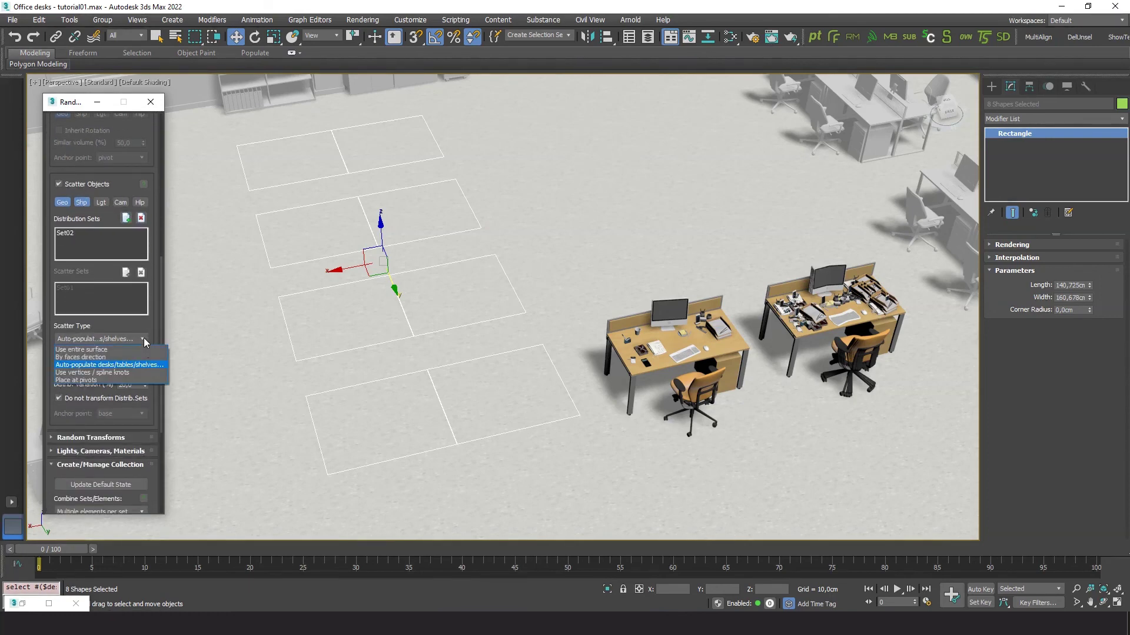
pyautogui.click(91, 380)
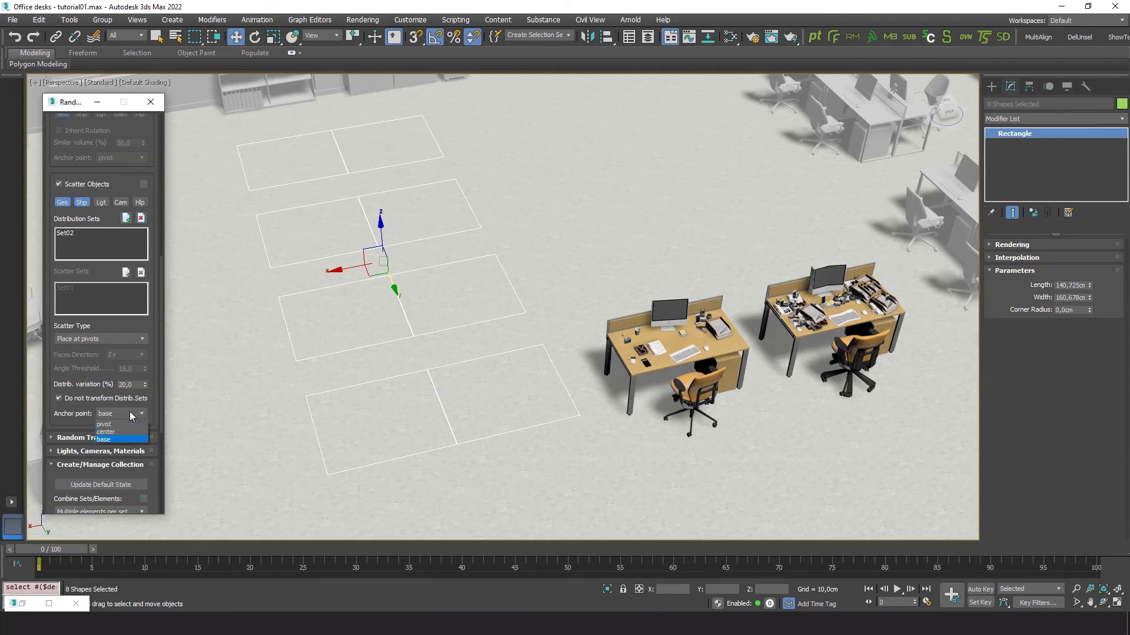
pyautogui.click(107, 440)
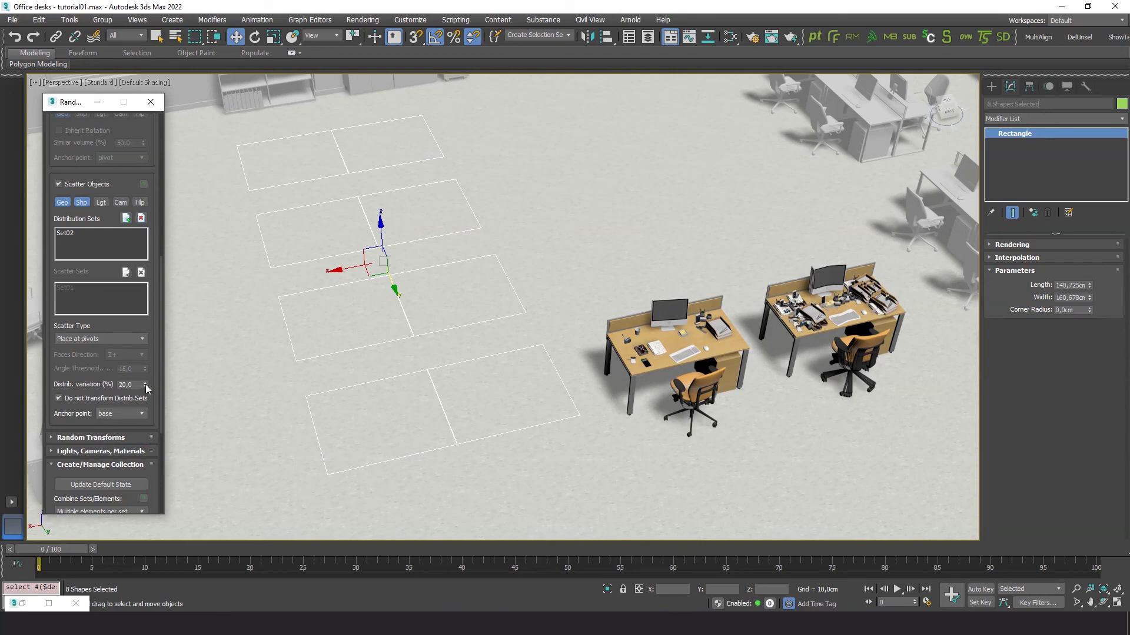
pyautogui.moveTo(150, 379); pyautogui.dragTo(170, 63)
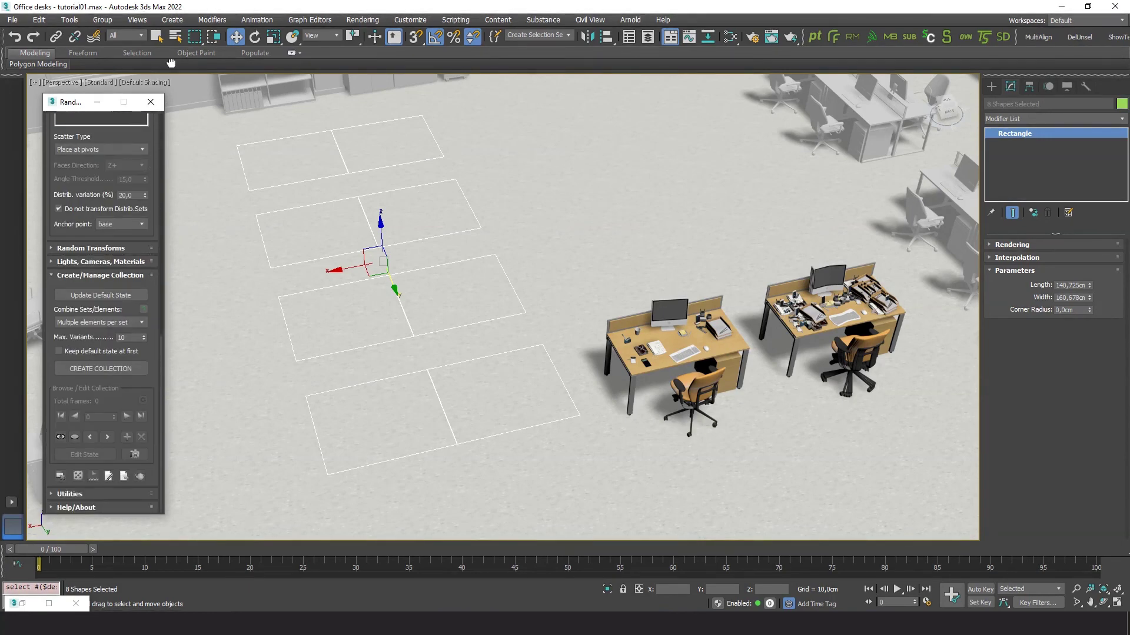
pyautogui.click(107, 368)
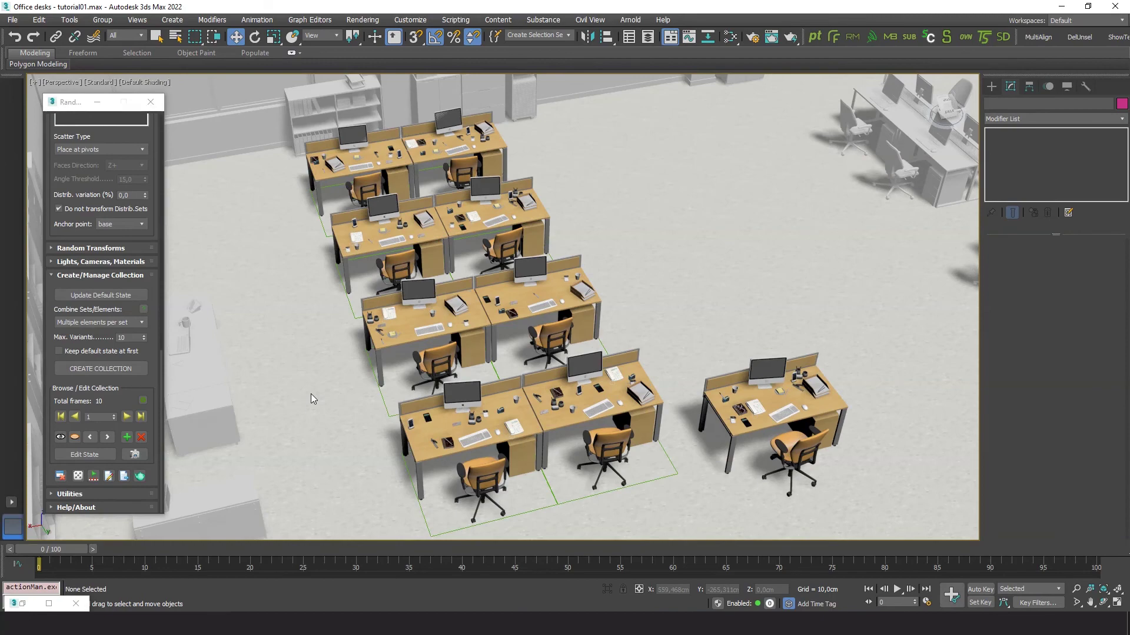
# Examine the desk variants placed on the rectangles up close and from an overview
pyautogui.moveTo(362, 406)
pyautogui.keyDown('alt'); pyautogui.mouseDown(button='middle')
pyautogui.moveTo(366, 394)
pyautogui.moveTo(386, 398)
pyautogui.moveTo(369, 403)
pyautogui.mouseUp(button='middle'); pyautogui.keyUp('alt')
pyautogui.scroll(4, 418, 389)
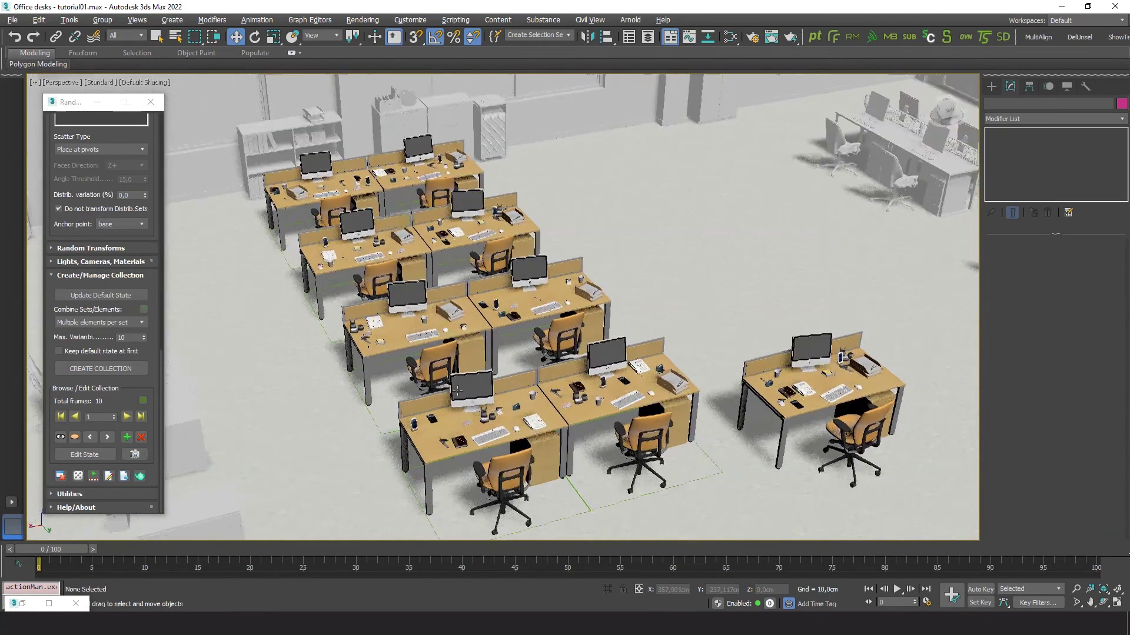
pyautogui.moveTo(467, 406); pyautogui.dragTo(488, 332, button='middle')
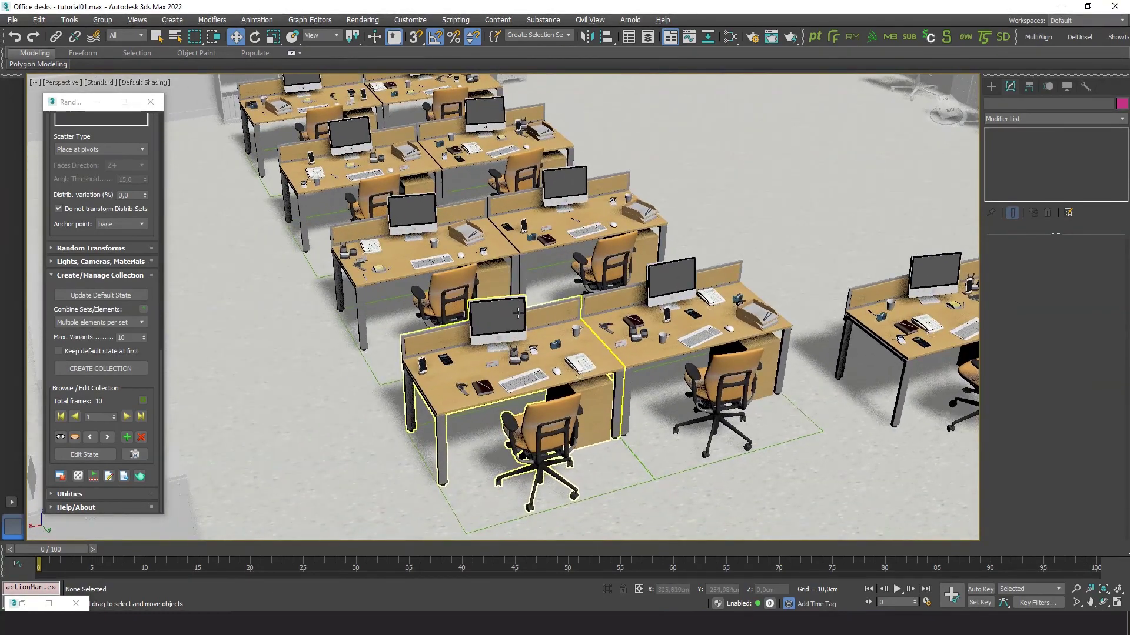
pyautogui.scroll(2, 488, 332)
pyautogui.scroll(-3, 320, 356)
pyautogui.scroll(3, 338, 323)
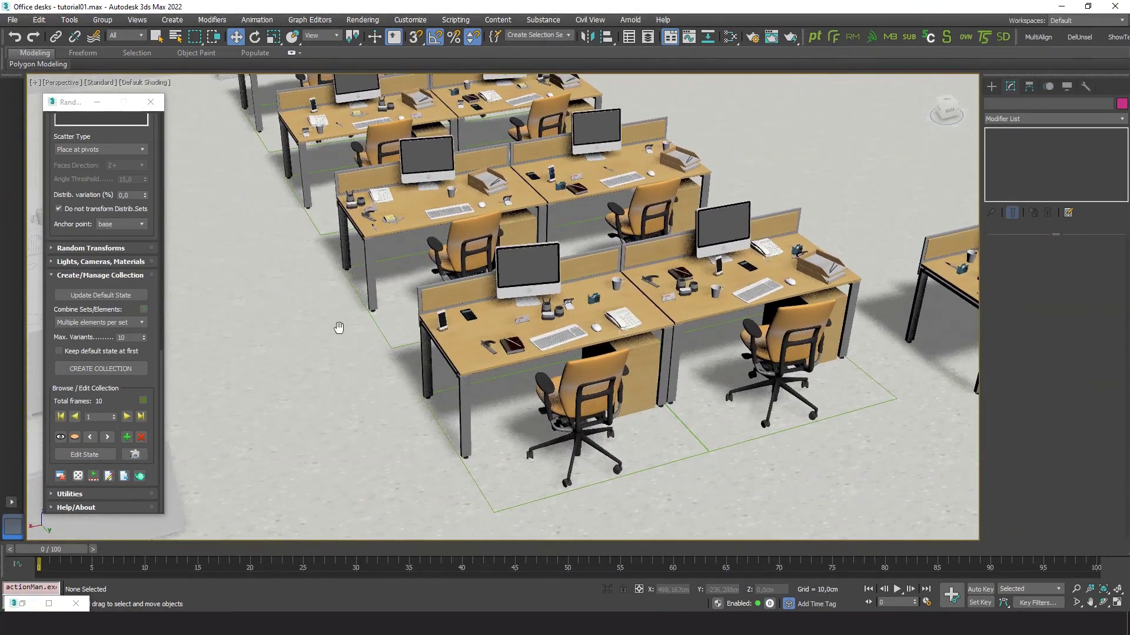
pyautogui.moveTo(338, 323); pyautogui.dragTo(340, 450, button='middle')
pyautogui.scroll(-2, 340, 449)
pyautogui.scroll(-3, 411, 424)
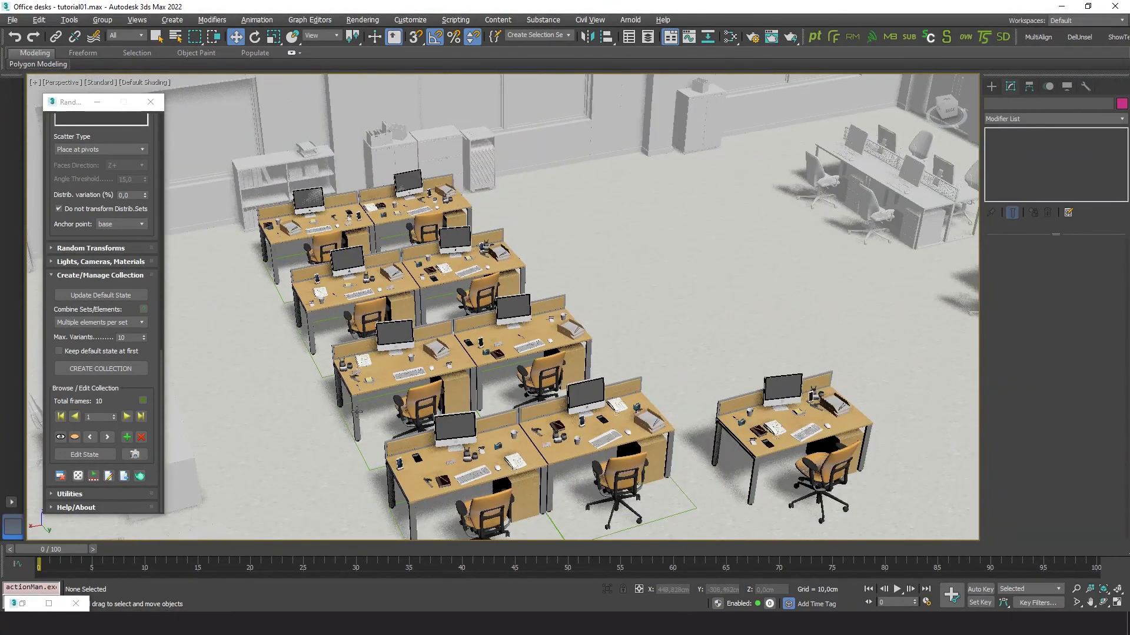
pyautogui.scroll(2, 619, 385)
pyautogui.scroll(4, 671, 297)
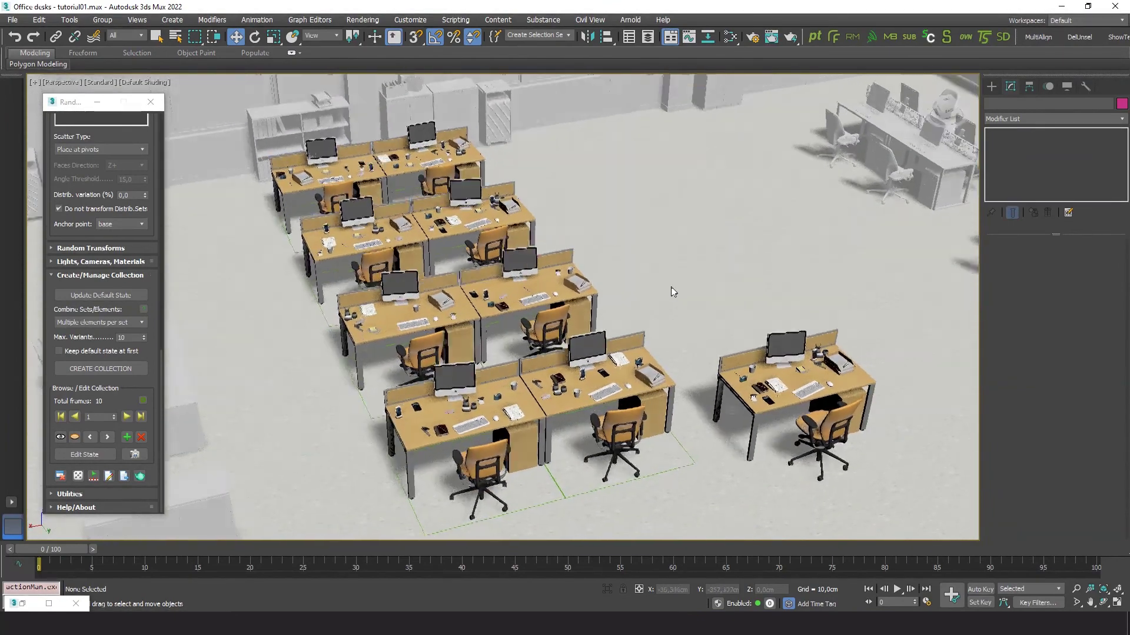
pyautogui.scroll(-3, 666, 294)
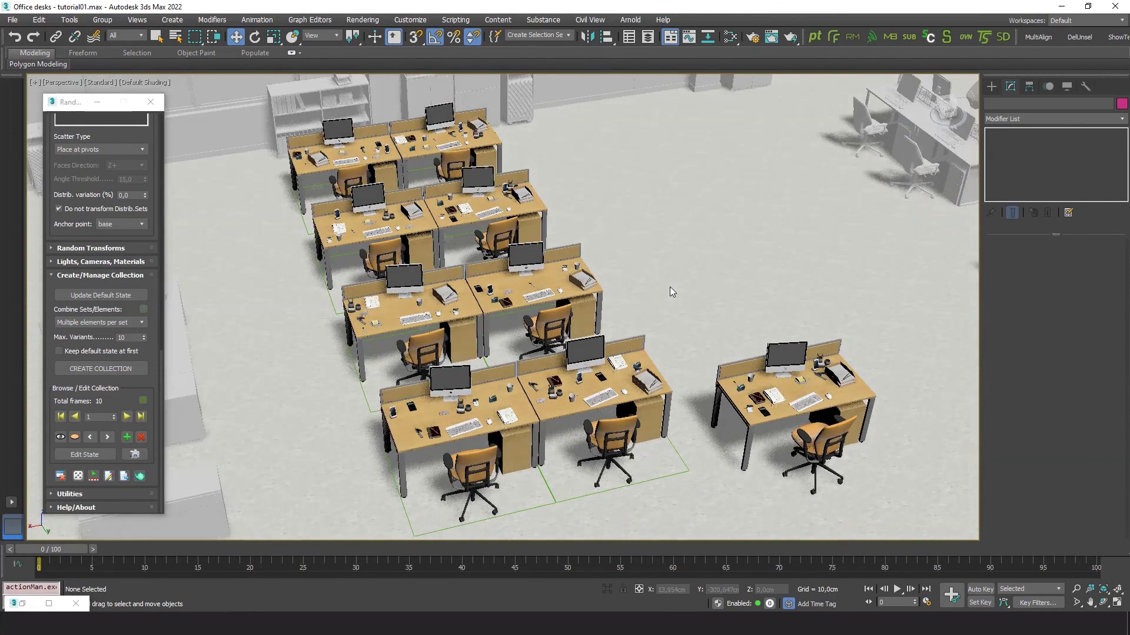
# Select all objects of the original desk standing apart from the rectangles and delete them
pyautogui.click(709, 323)
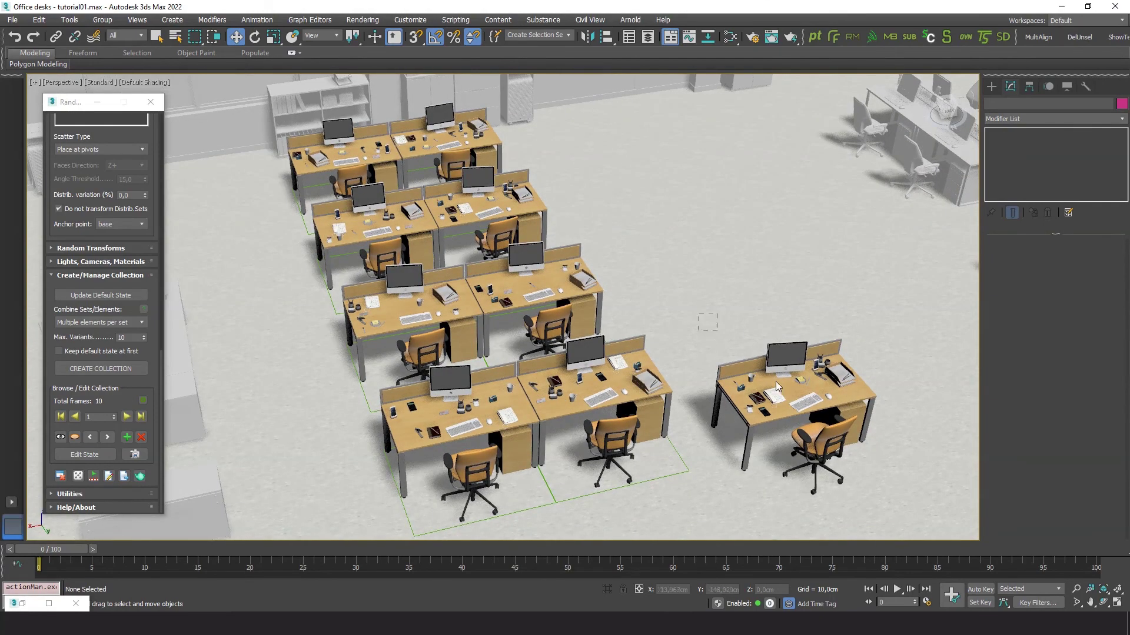
pyautogui.moveTo(909, 508); pyautogui.dragTo(914, 514)
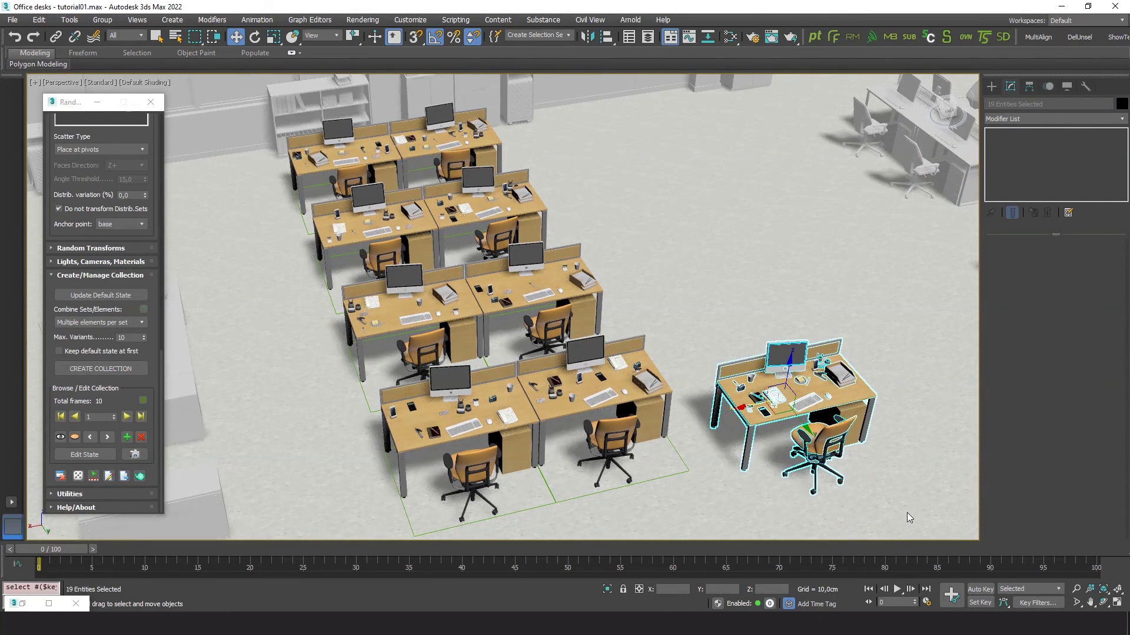
pyautogui.press('Delete')
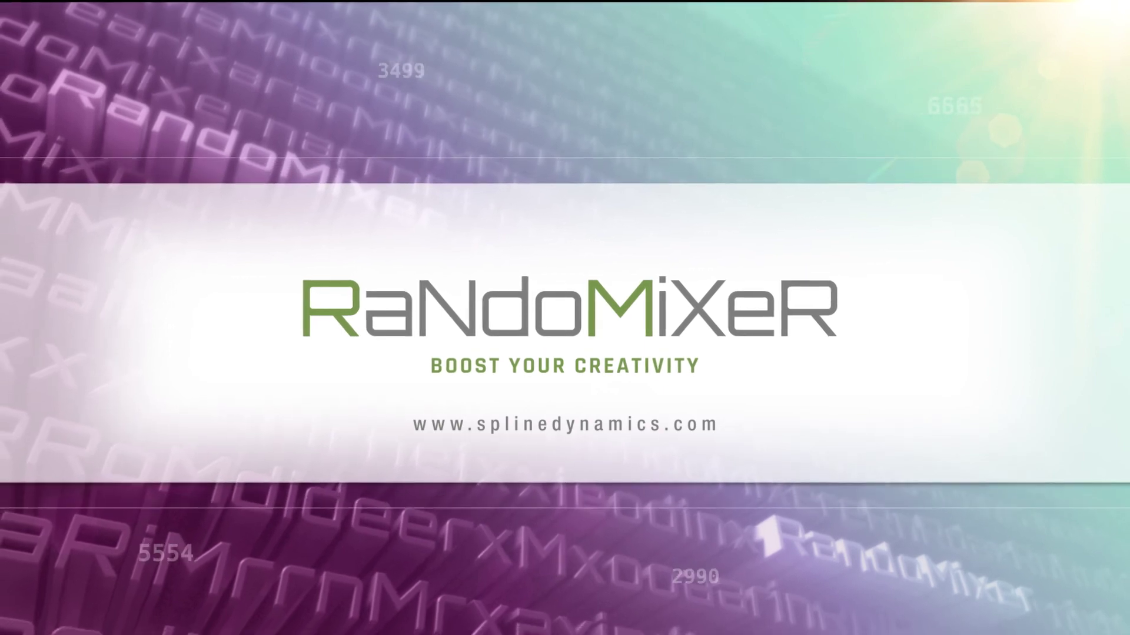